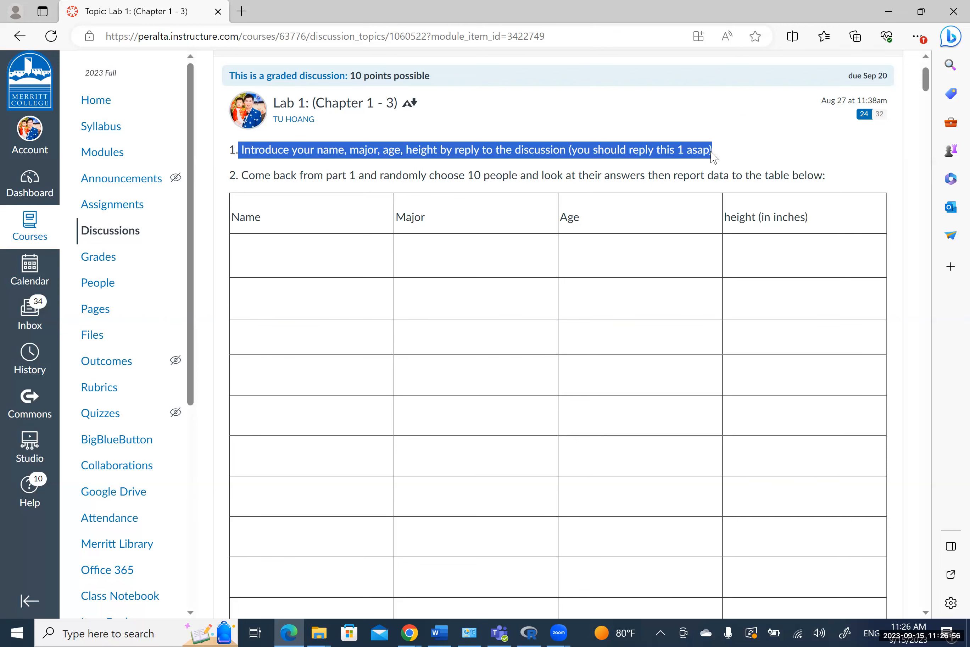
Copy the blank Name, Major, Age and height table together with questions 3 to 5 from the Lab 1 discussion prompt
scroll(714, 156, "down", 4)
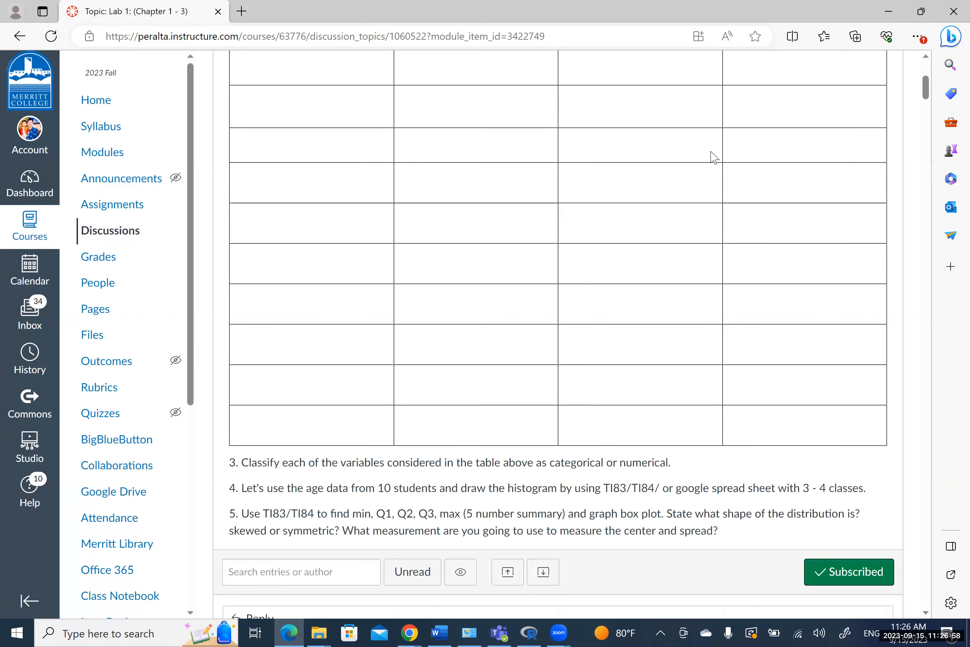
scroll(293, 208, "down", 10)
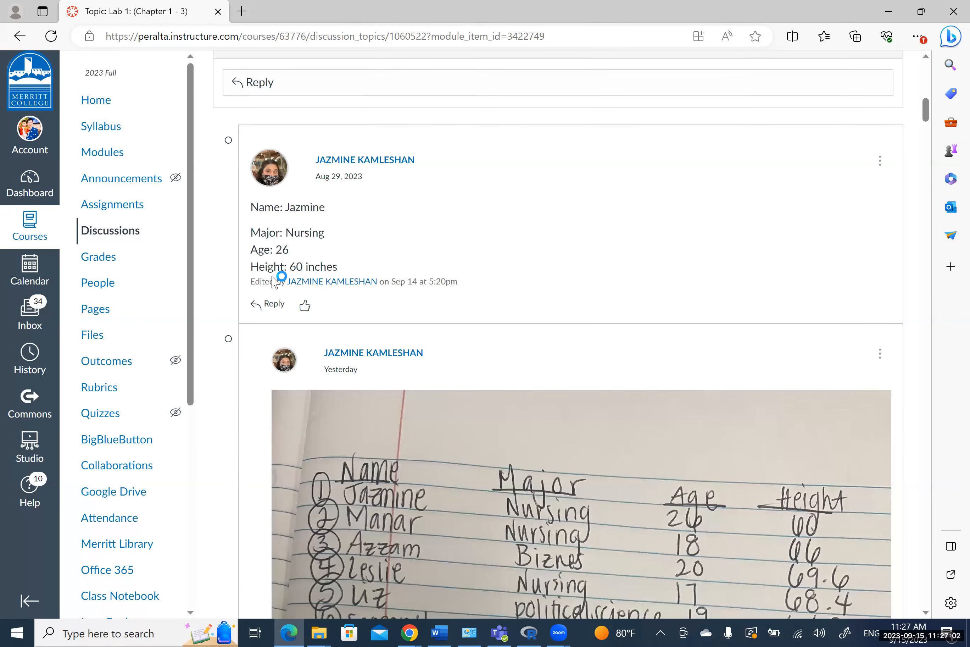
scroll(274, 281, "down", 3)
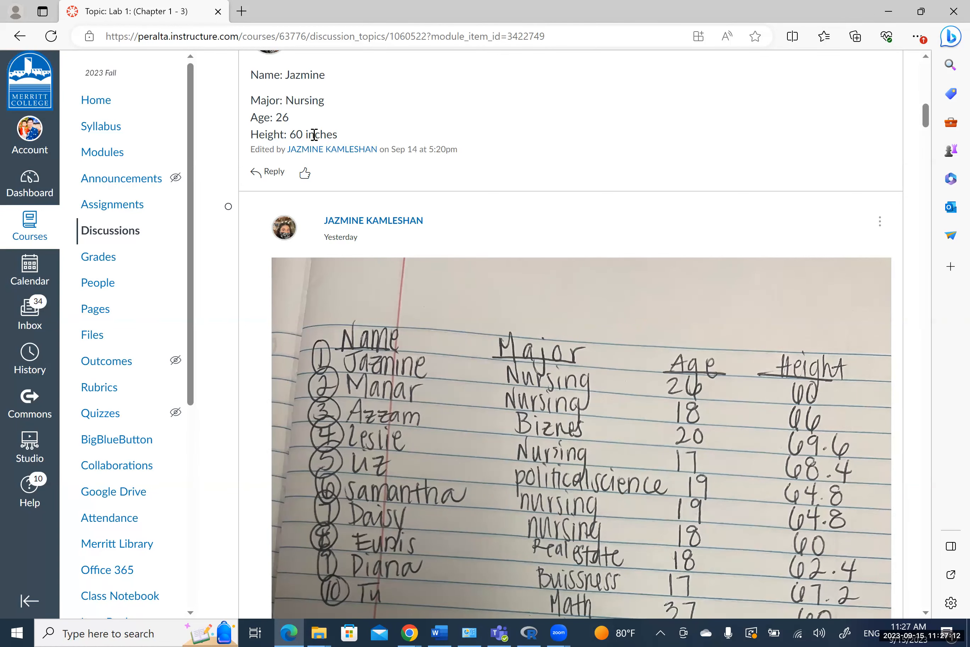
scroll(314, 135, "up", 15)
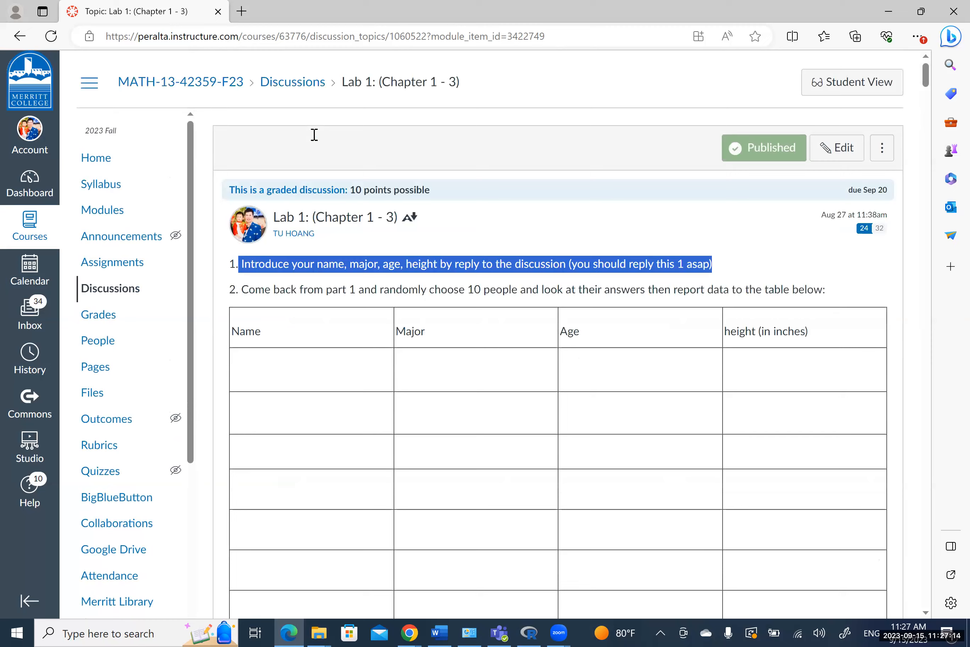
scroll(314, 135, "down", 2)
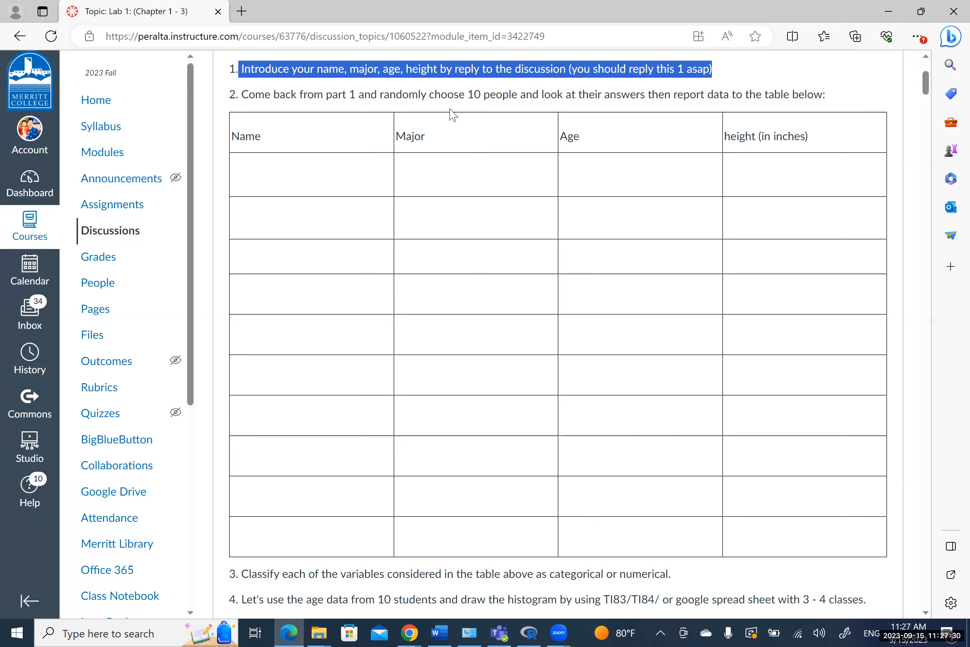
left_click_drag(225, 123, 858, 565)
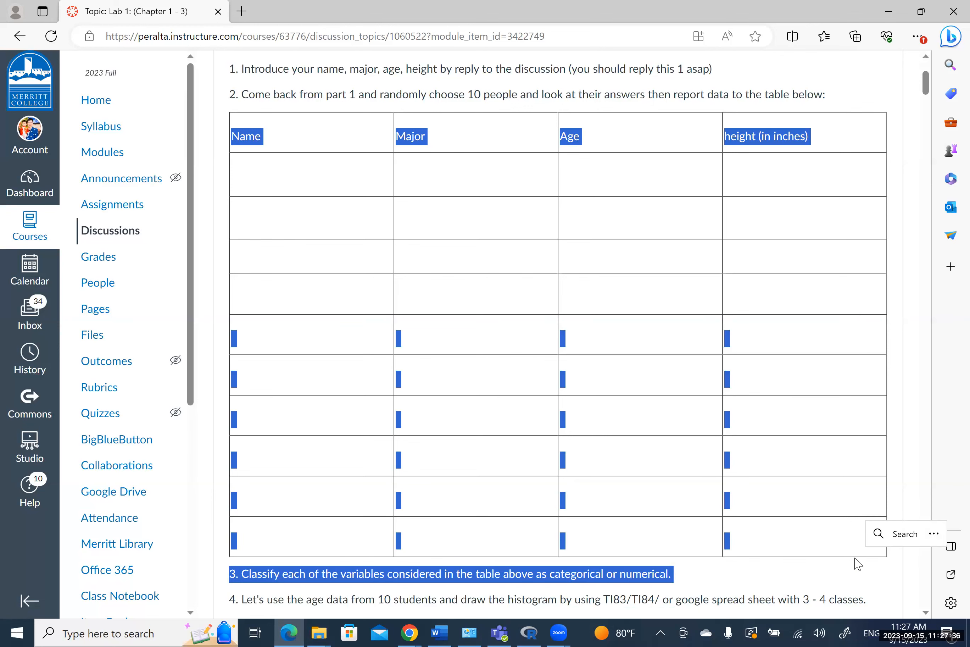
scroll(857, 563, "down", 3)
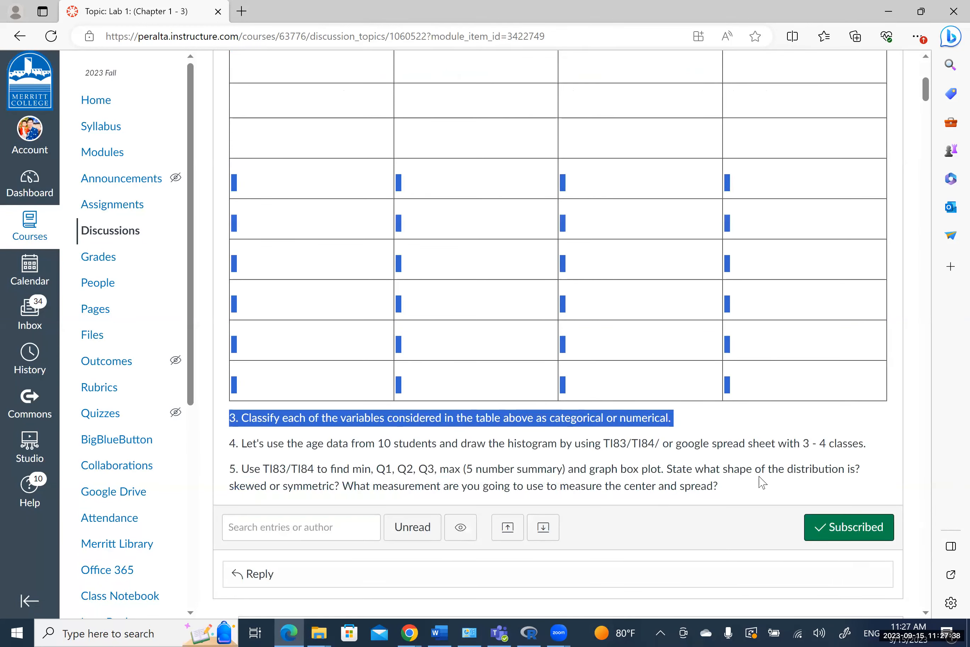
left_click(733, 487, "shift")
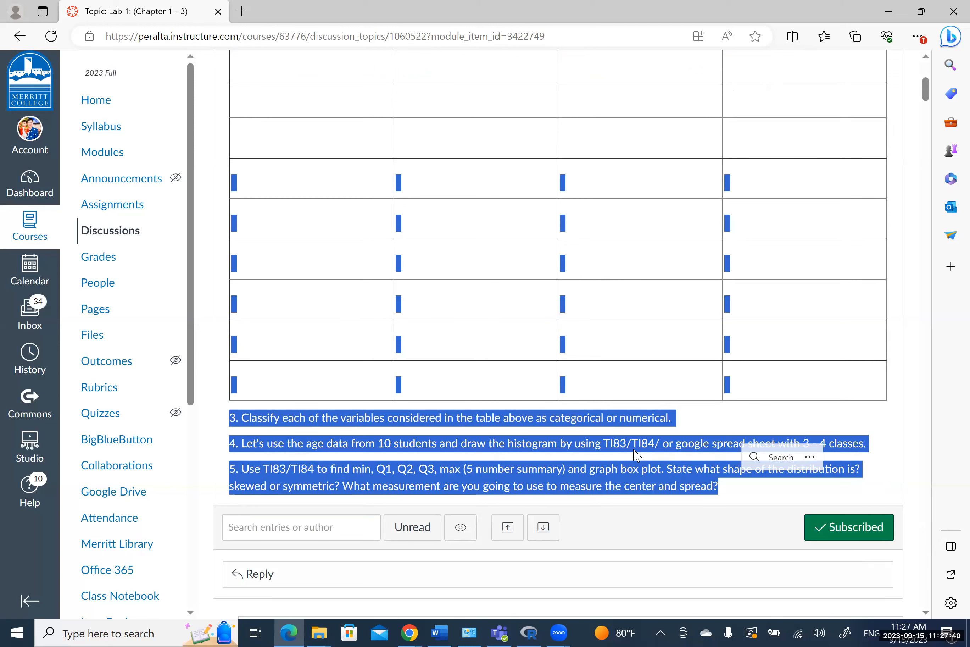
right_click(618, 420)
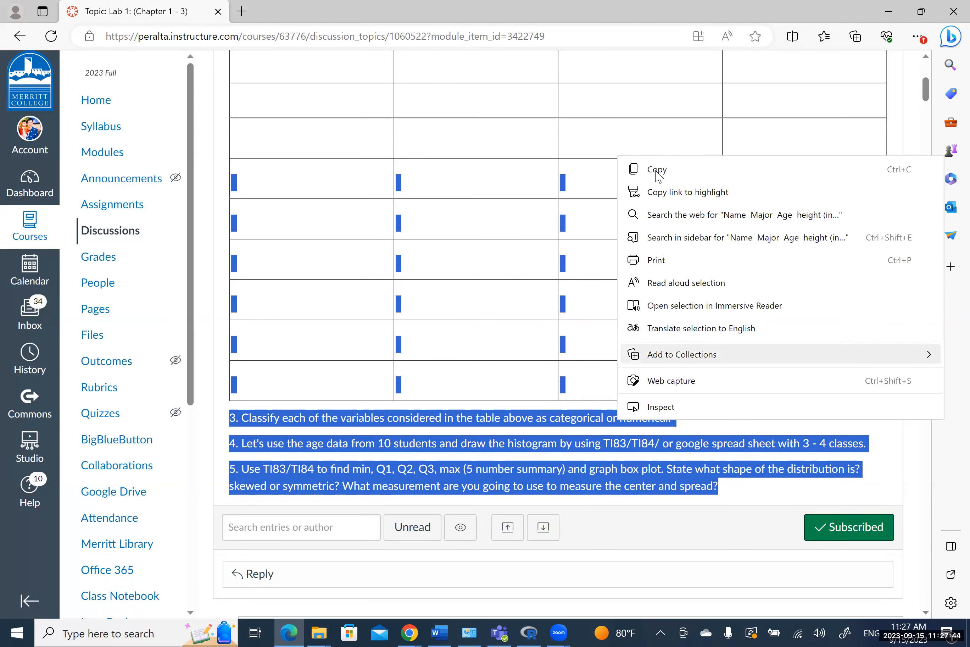
left_click(658, 169)
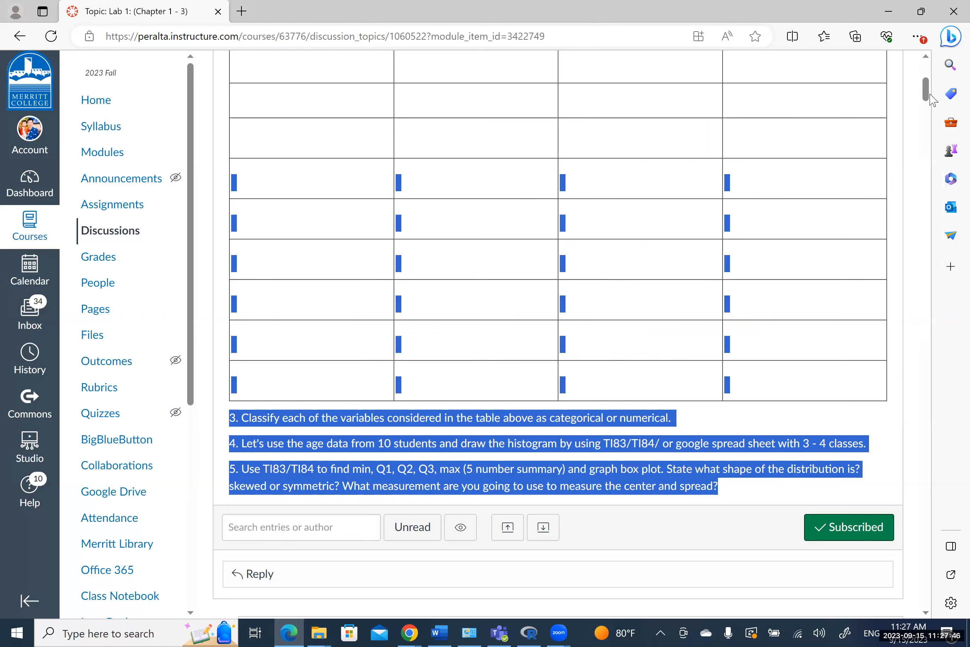
Start a new reply to the discussion and paste the copied table and questions into it
scroll(928, 110, "down", 2)
scroll(530, 102, "down", 5)
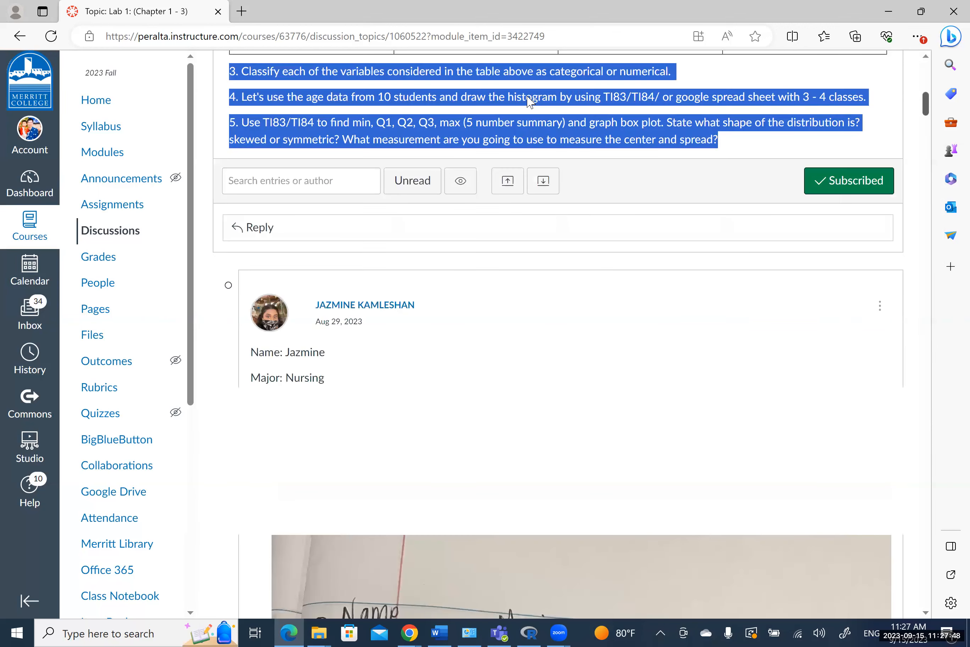
left_click(287, 235)
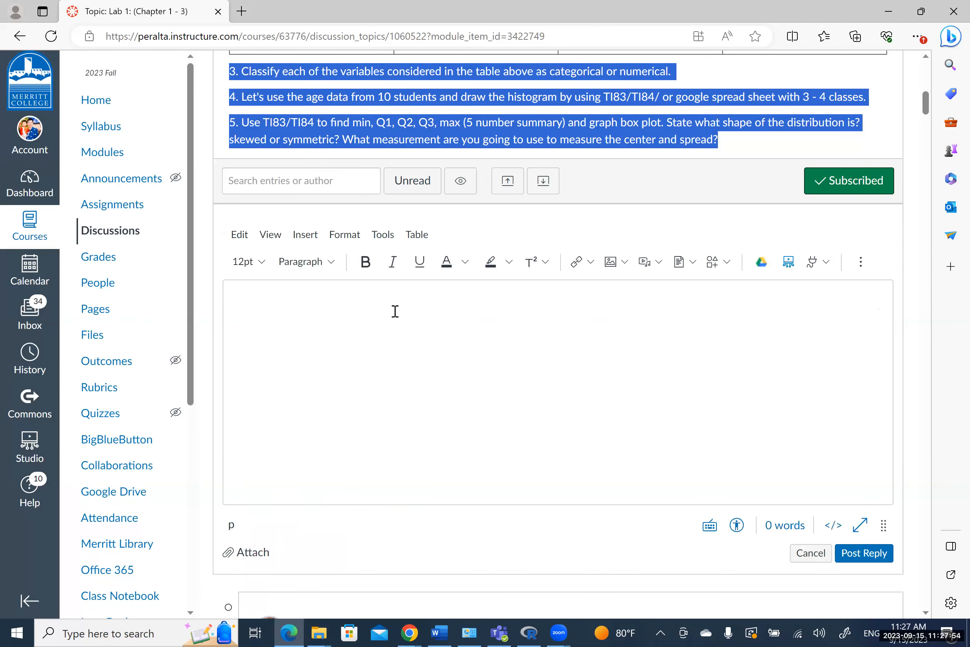
left_click(398, 309)
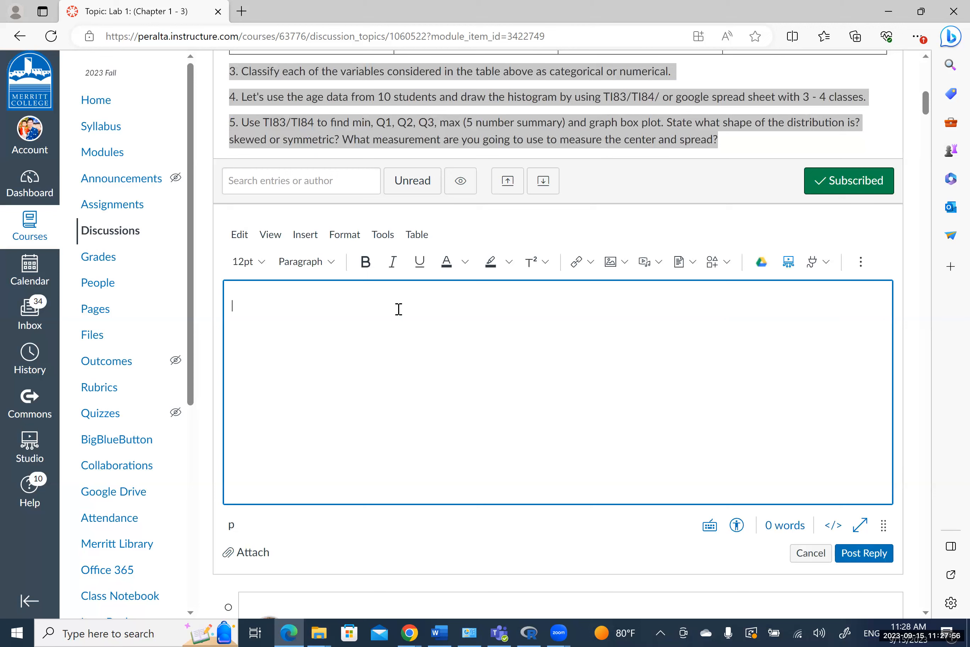
key("ctrl+v")
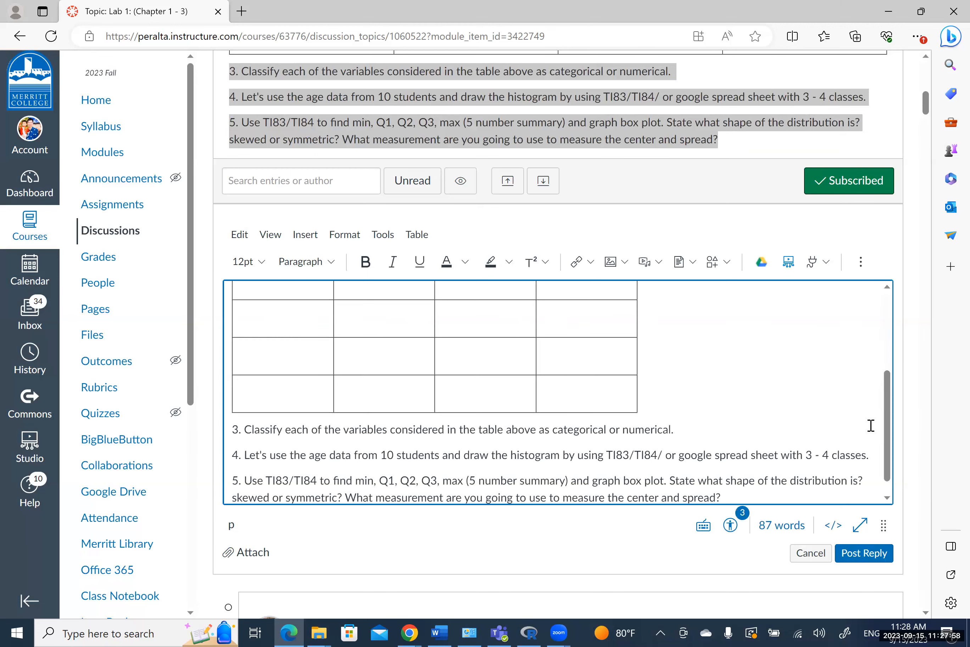
Enlarge the collapsed rows beneath the header of the reply's table to about the height of the other rows
scroll(870, 315, "up", 5)
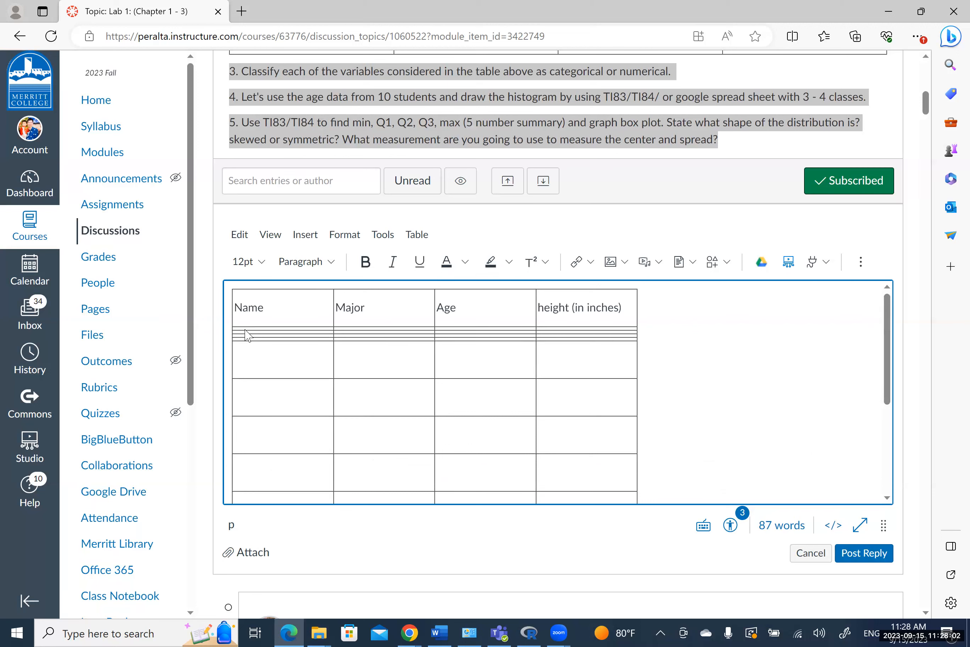
left_click_drag(257, 374, 253, 399)
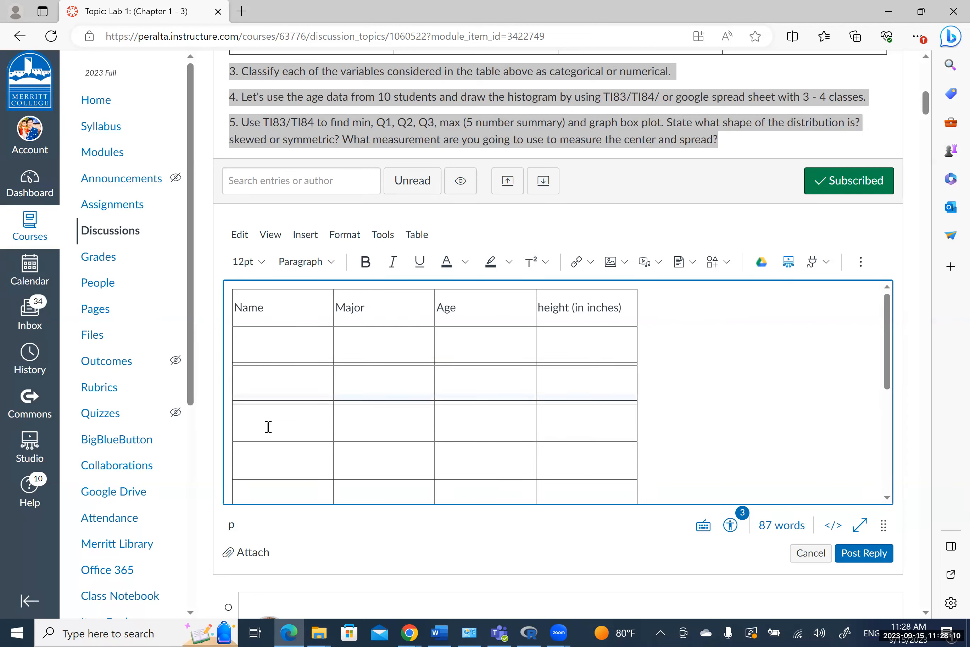
left_click(264, 438)
left_click_drag(266, 472, 264, 462)
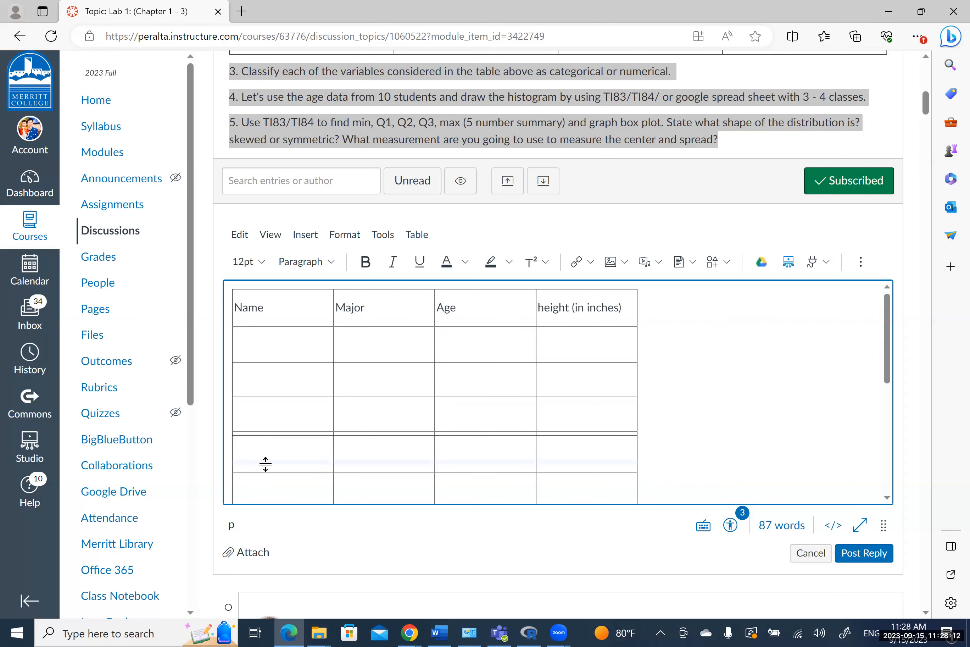
Copy the student's full name from the Sep 4, 2023 reply of the 18-year-old nursing major
left_click(280, 350)
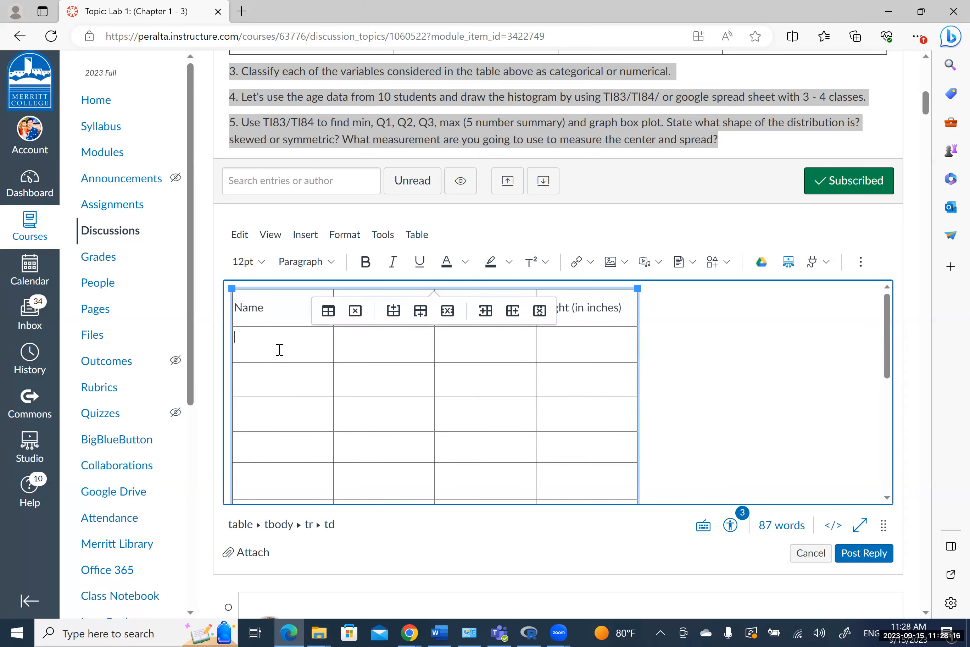
scroll(280, 349, "down", 1)
scroll(280, 350, "down", 4)
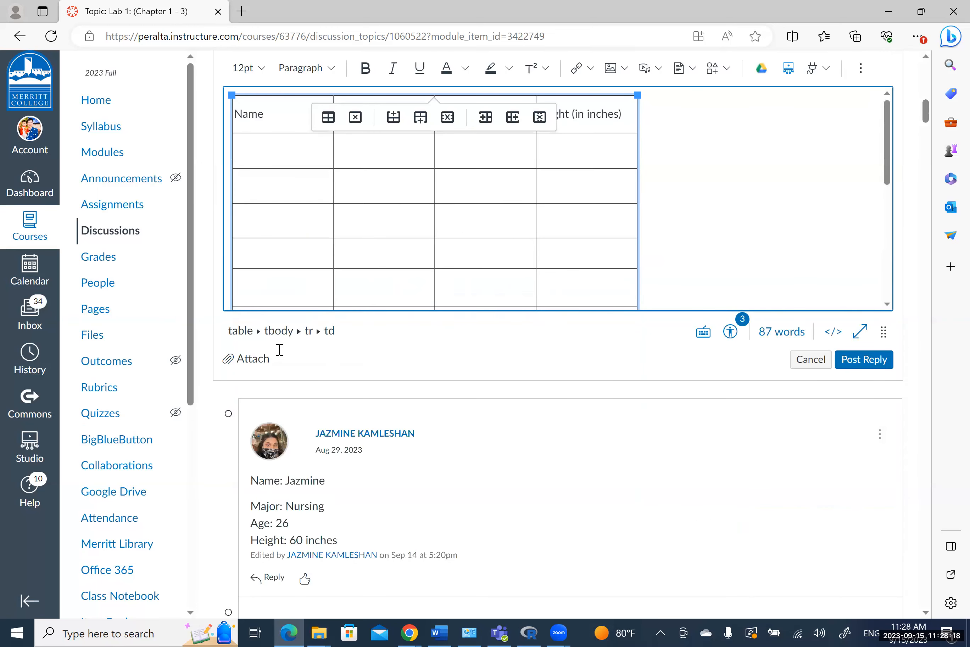
scroll(280, 350, "down", 7)
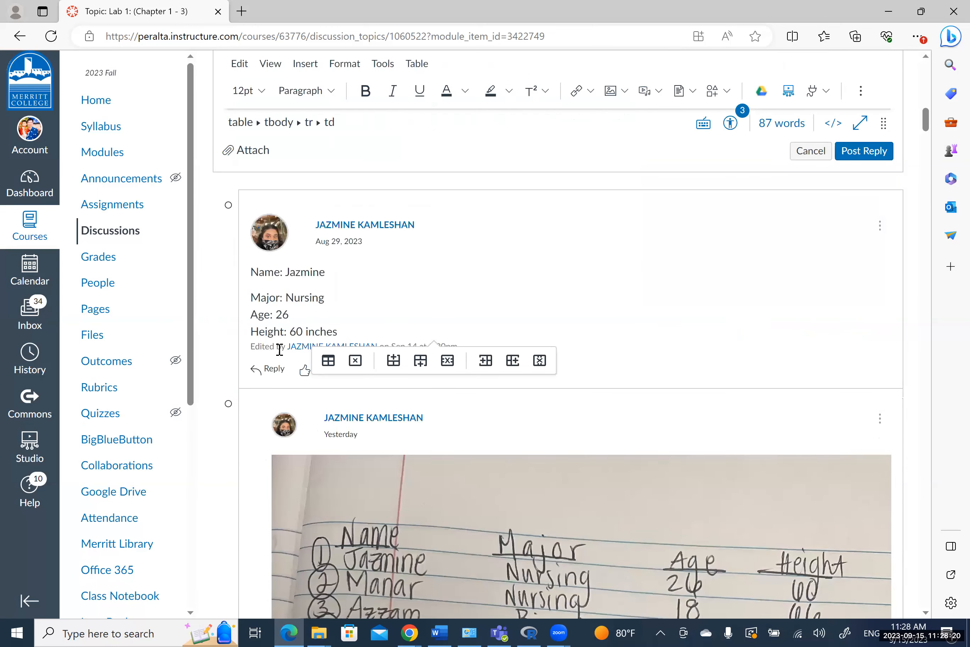
scroll(280, 350, "down", 1)
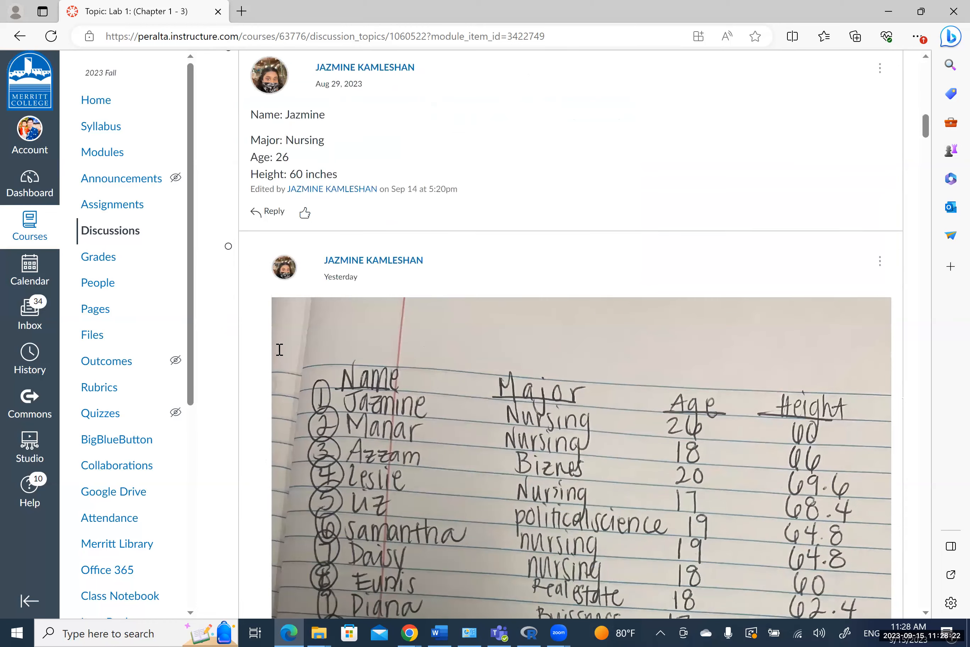
scroll(280, 349, "up", 1)
scroll(280, 350, "down", 2)
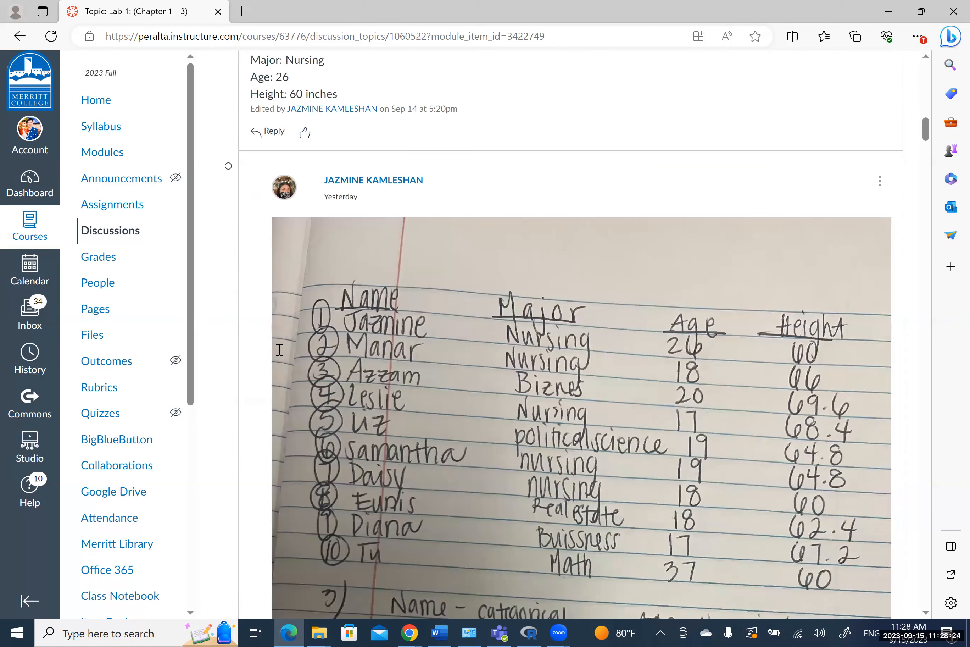
scroll(279, 350, "down", 10)
scroll(280, 350, "down", 5)
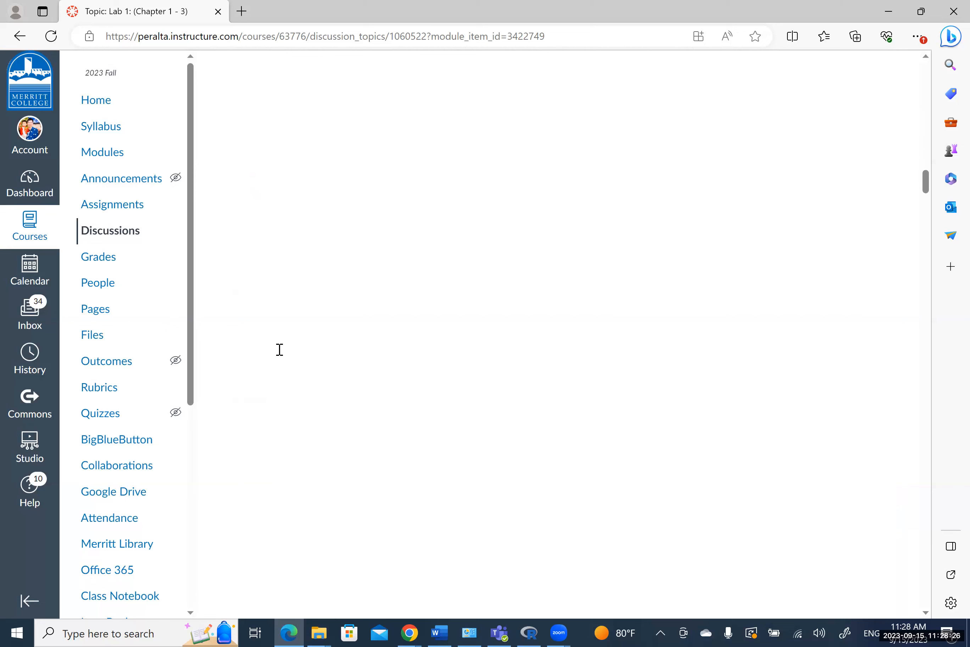
scroll(277, 349, "down", 2)
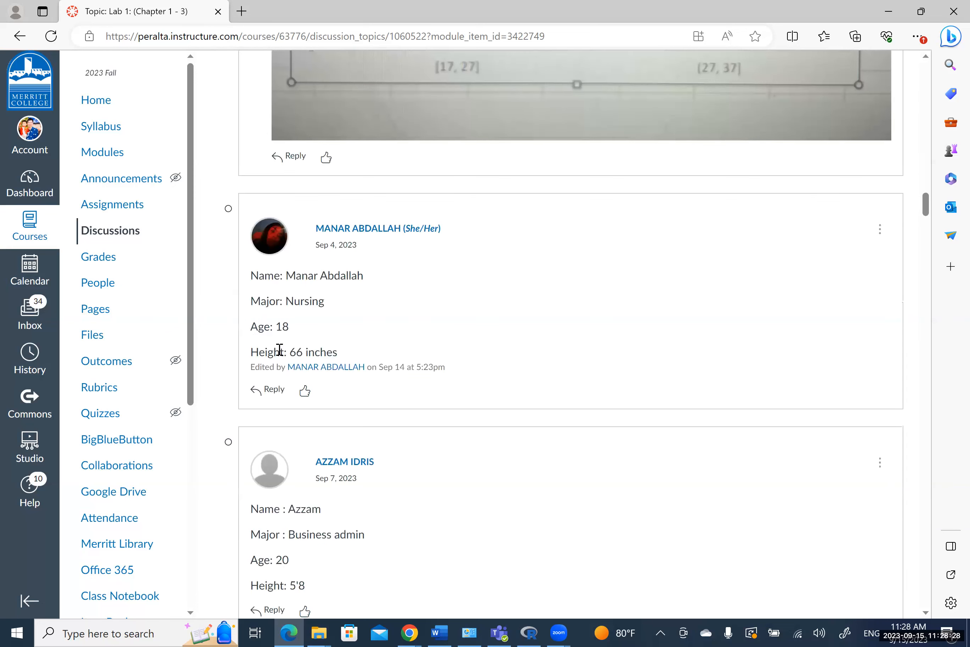
left_click_drag(289, 276, 370, 292)
key("ctrl+c")
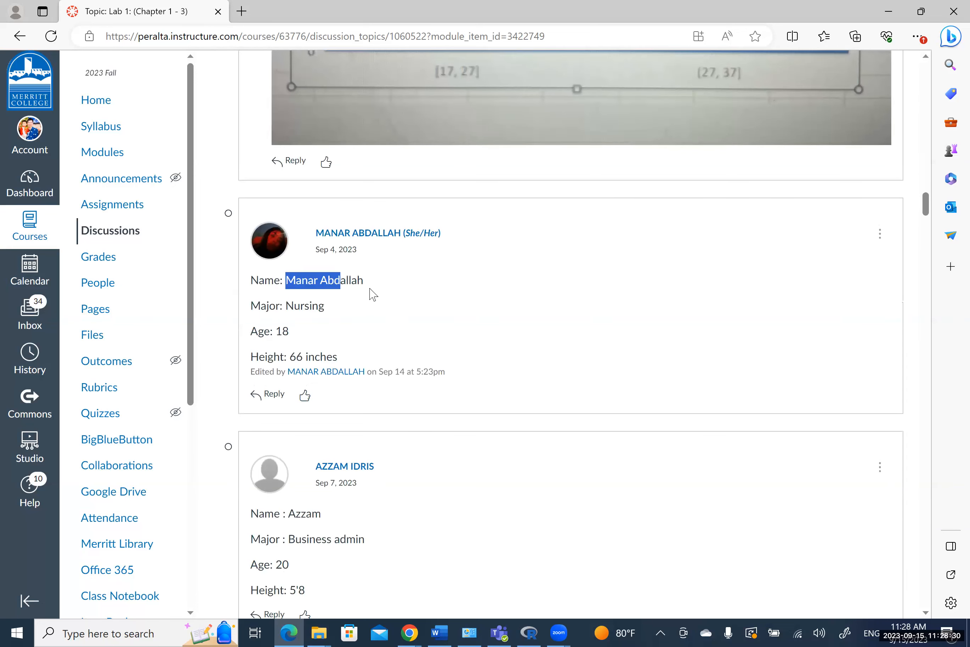
Paste the copied student name into the first empty Name cell of the reply's table
scroll(373, 295, "up", 5)
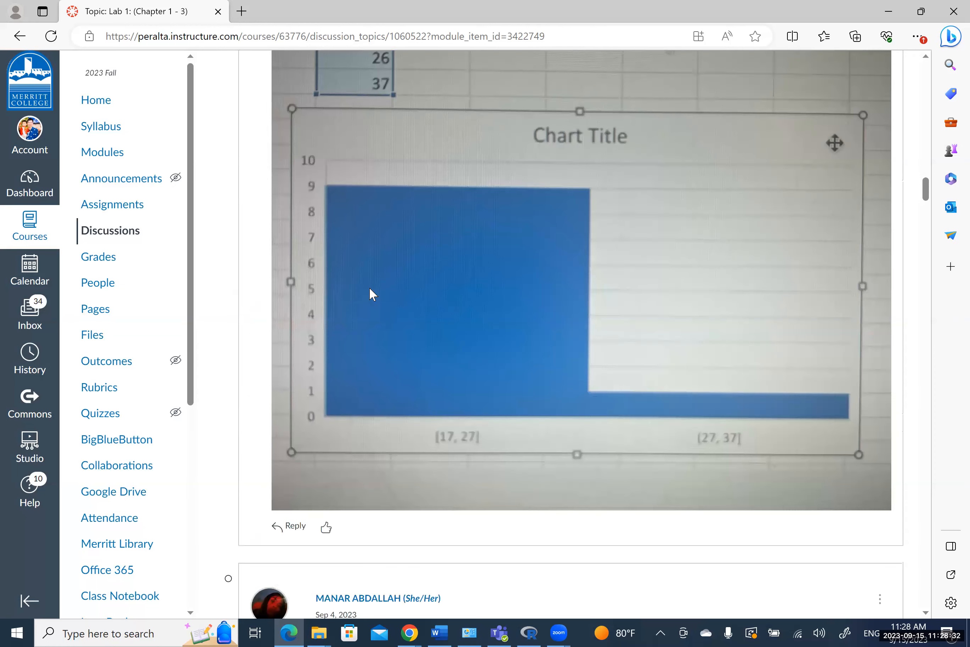
scroll(372, 294, "up", 8)
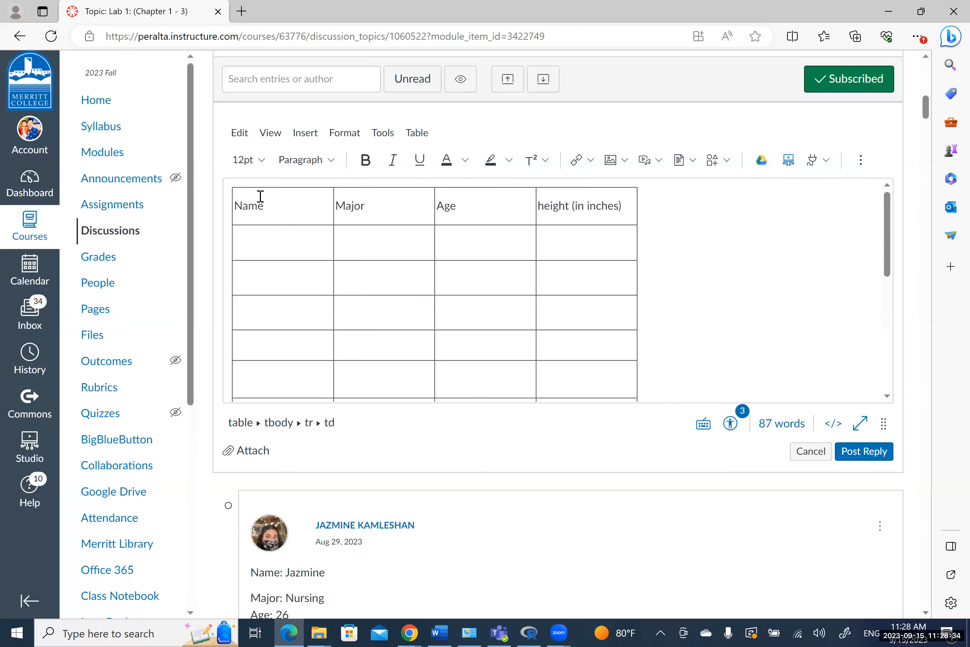
left_click(253, 239)
key("ctrl+v")
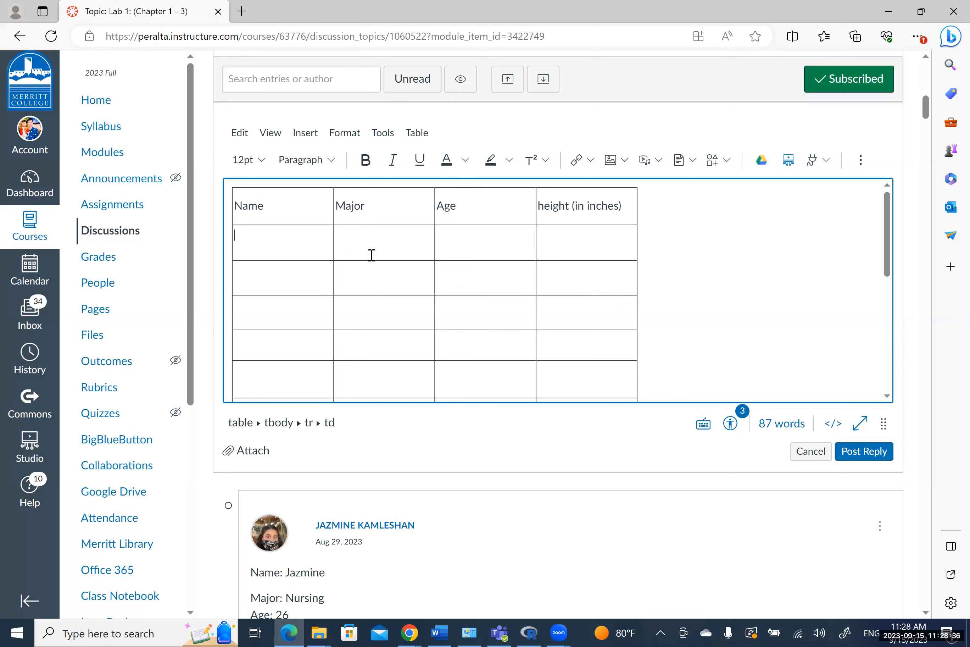
Fill in the same student's row with Nursing as the major and 18 as the age
left_click(373, 251)
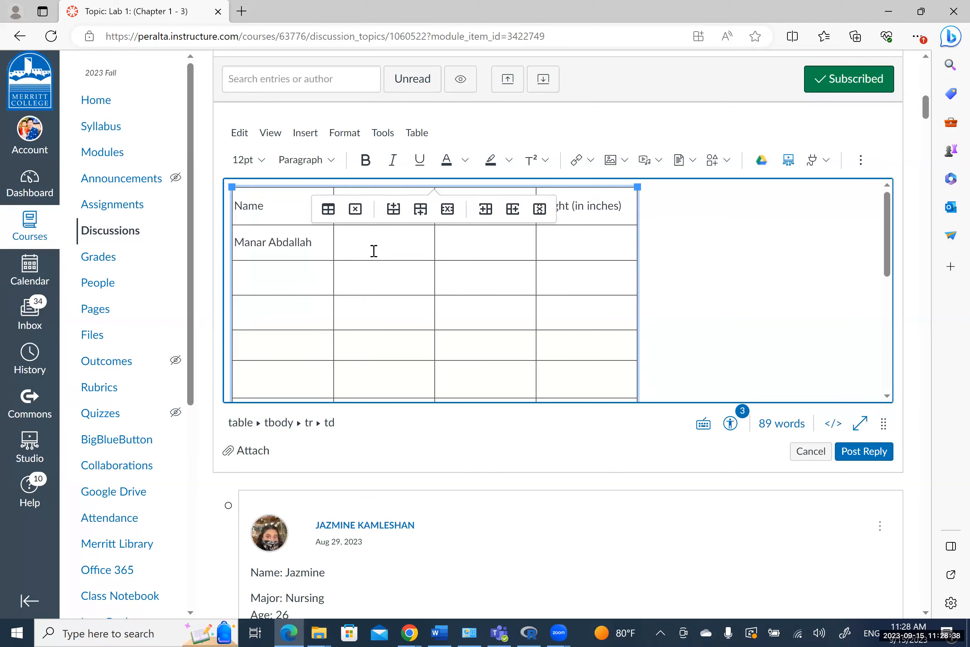
type("Nu")
key("BackSpace")
type("ru")
key("BackSpace")
key("BackSpace")
type("ursing")
left_click(473, 250)
type("18")
Browse the classmates' replies below the reply editor, including their completed tables, histograms and five-number summaries
scroll(519, 288, "down", 5)
scroll(519, 288, "down", 10)
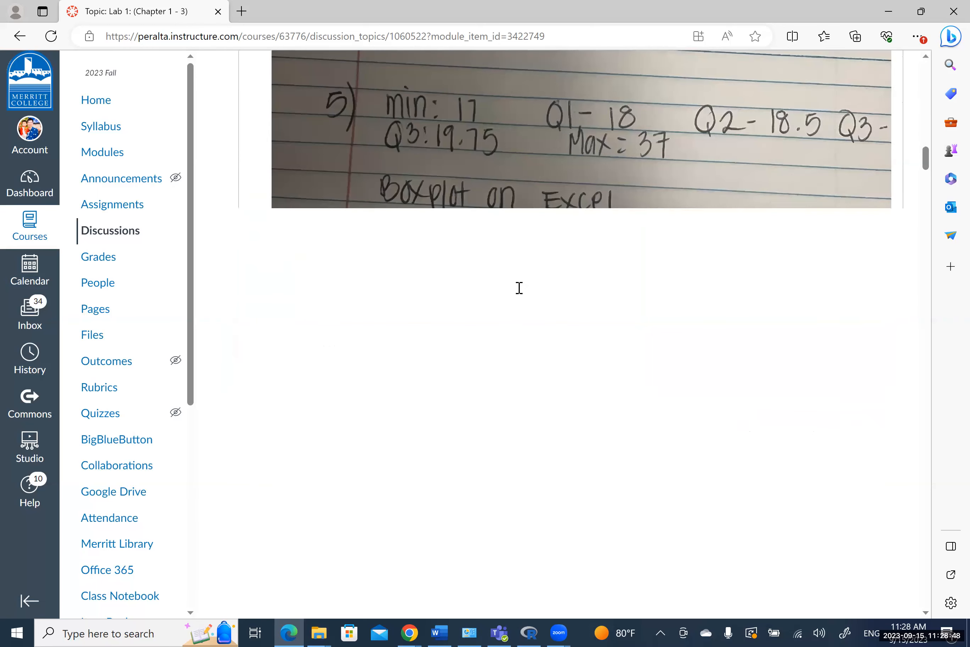
scroll(519, 288, "down", 5)
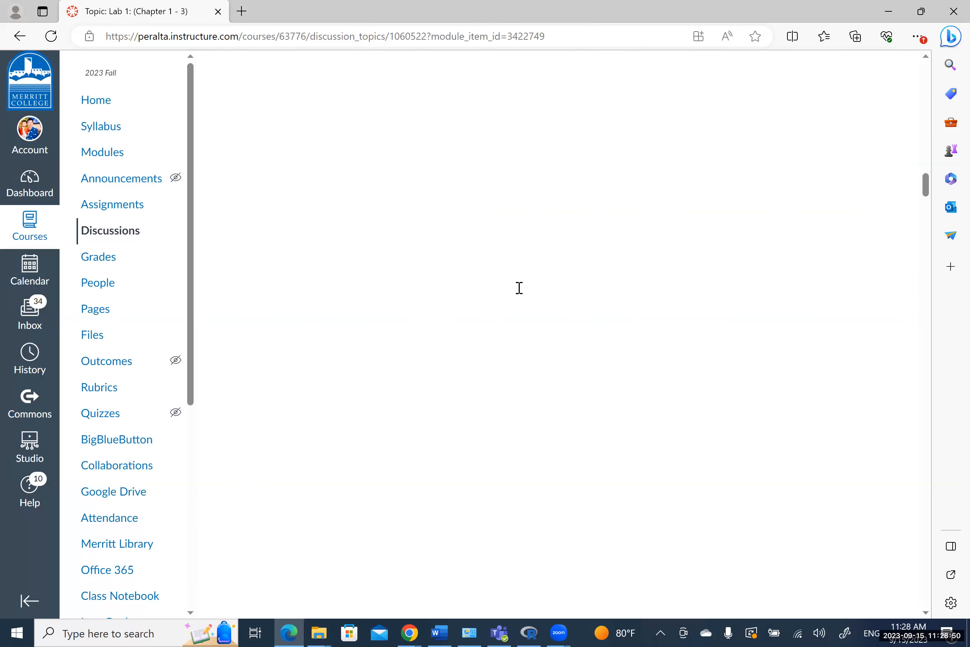
scroll(519, 288, "down", 5)
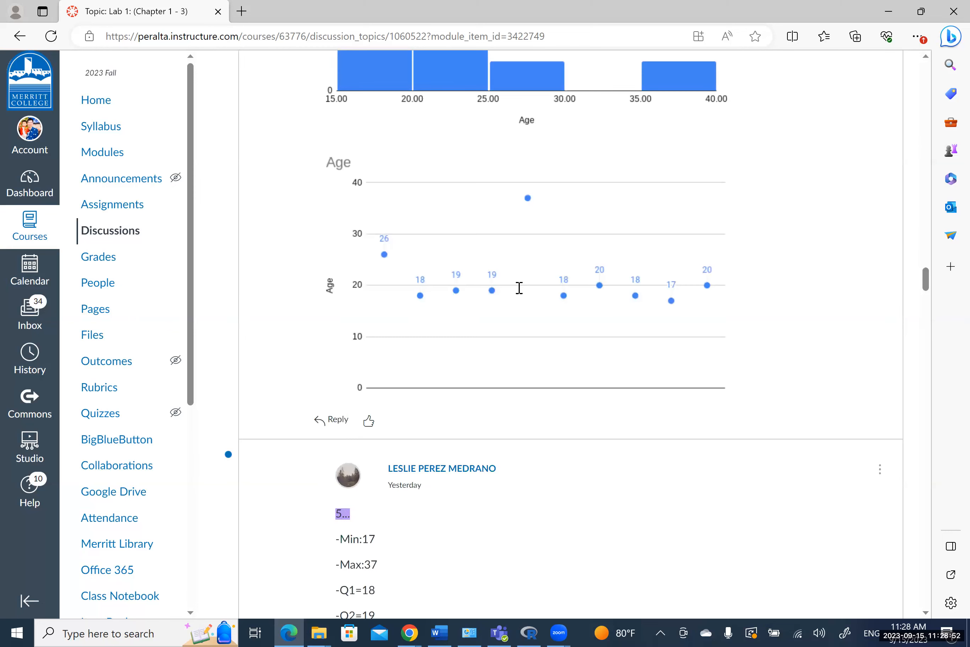
scroll(519, 288, "down", 1)
scroll(519, 288, "up", 6)
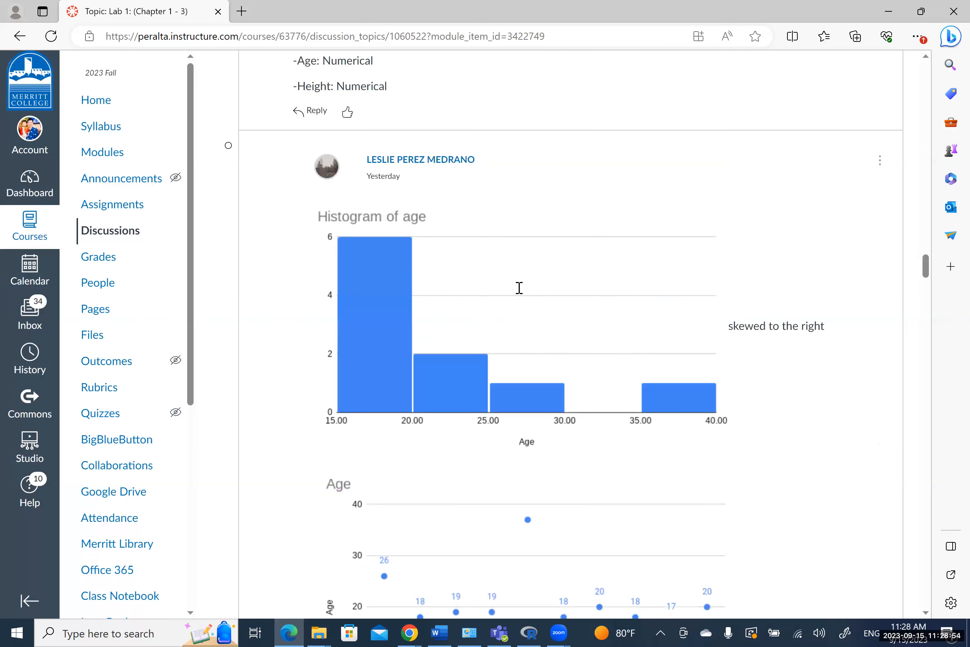
scroll(519, 288, "up", 4)
scroll(519, 288, "down", 15)
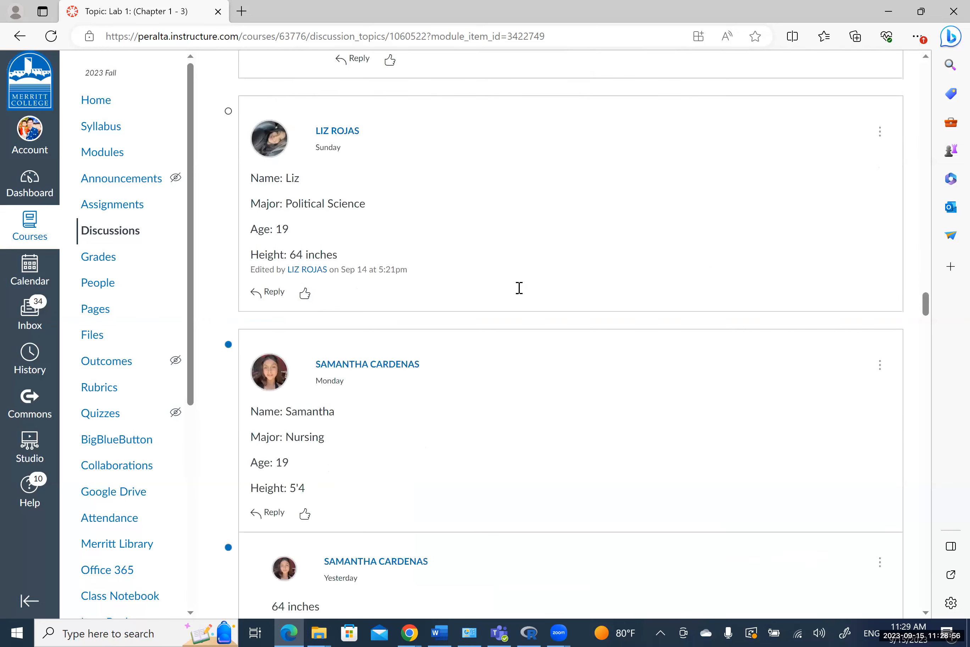
scroll(518, 288, "down", 1)
scroll(519, 288, "up", 5)
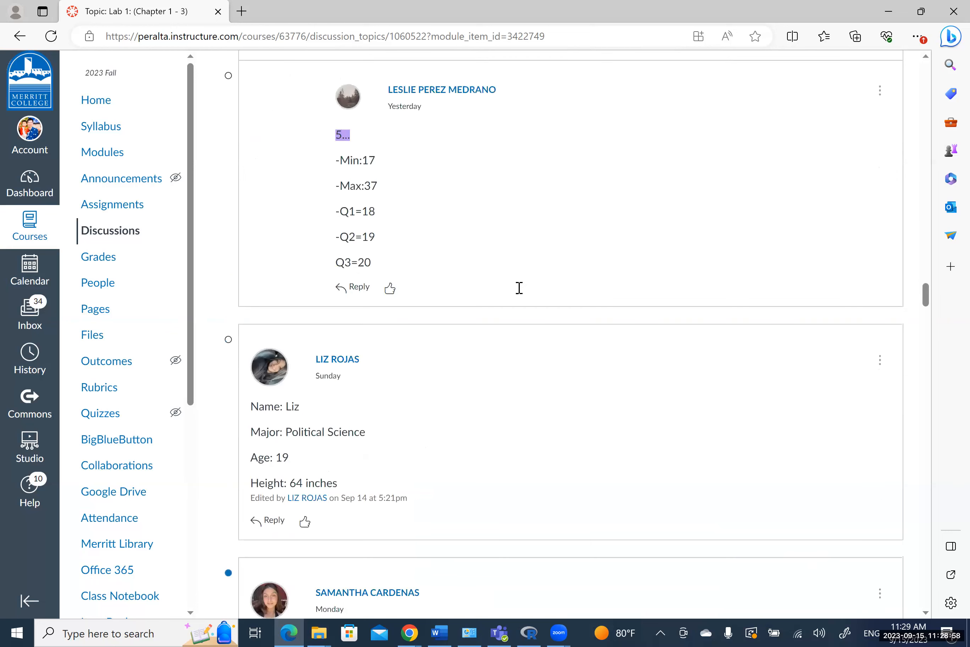
scroll(519, 288, "up", 10)
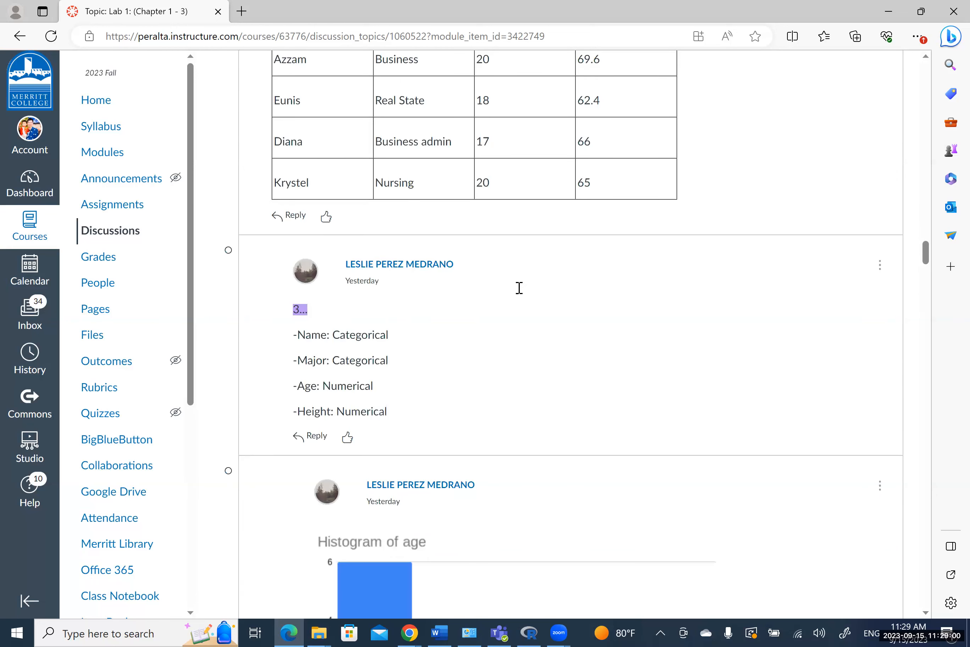
Look up the height in the same student's Sep 4, 2023 reply and enter 66 in that row's height cell
scroll(518, 288, "up", 20)
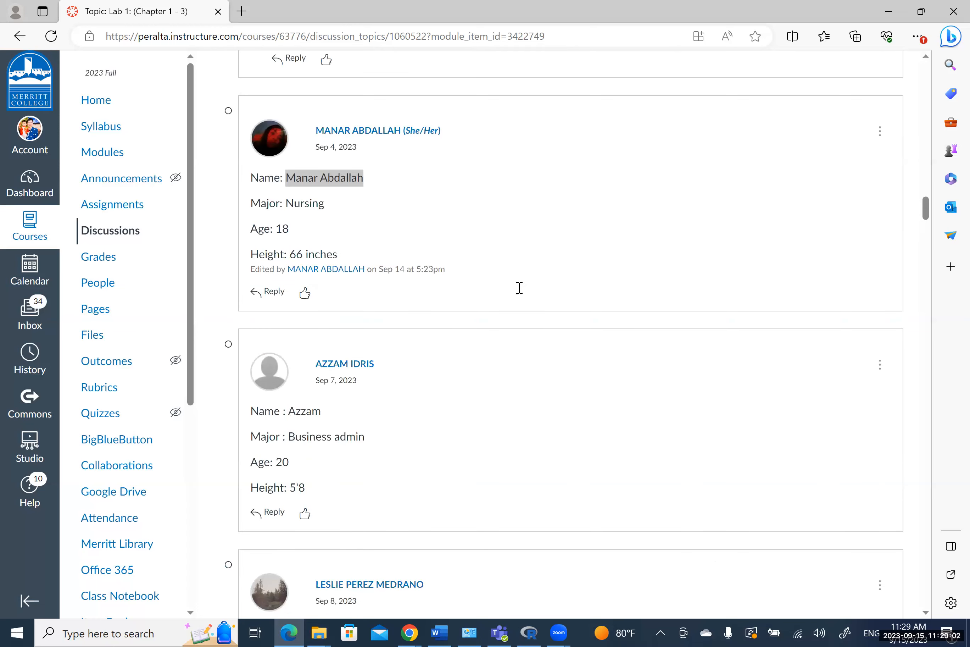
scroll(519, 288, "up", 3)
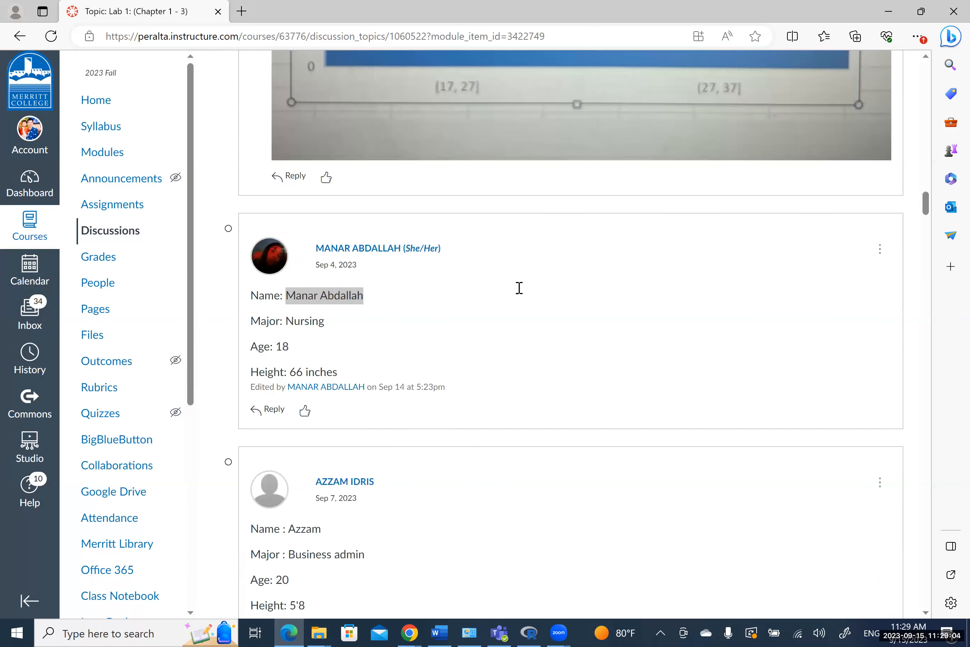
scroll(519, 288, "up", 12)
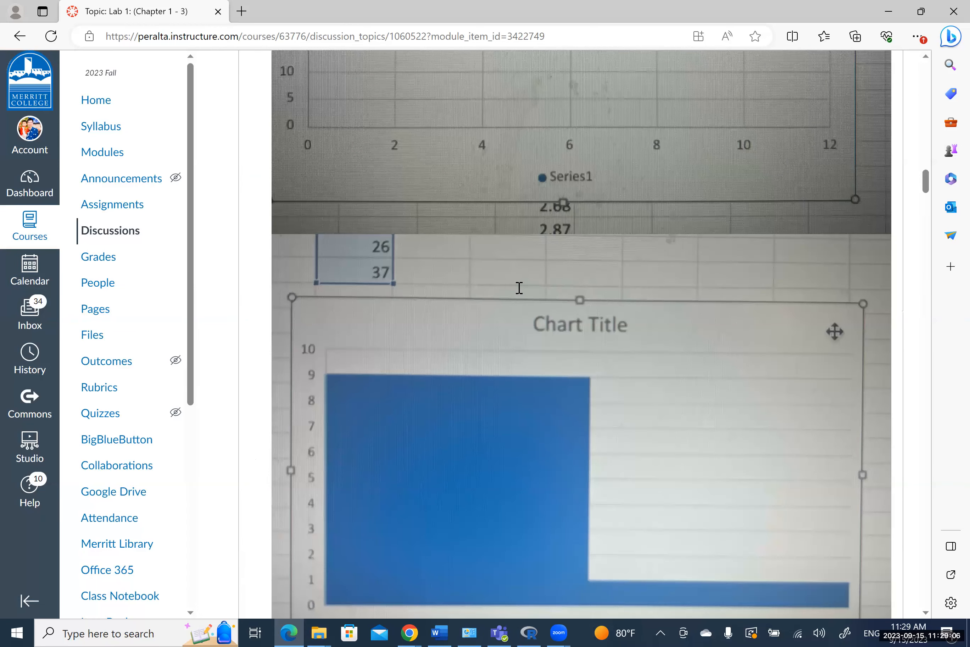
scroll(519, 288, "up", 15)
scroll(519, 288, "down", 3)
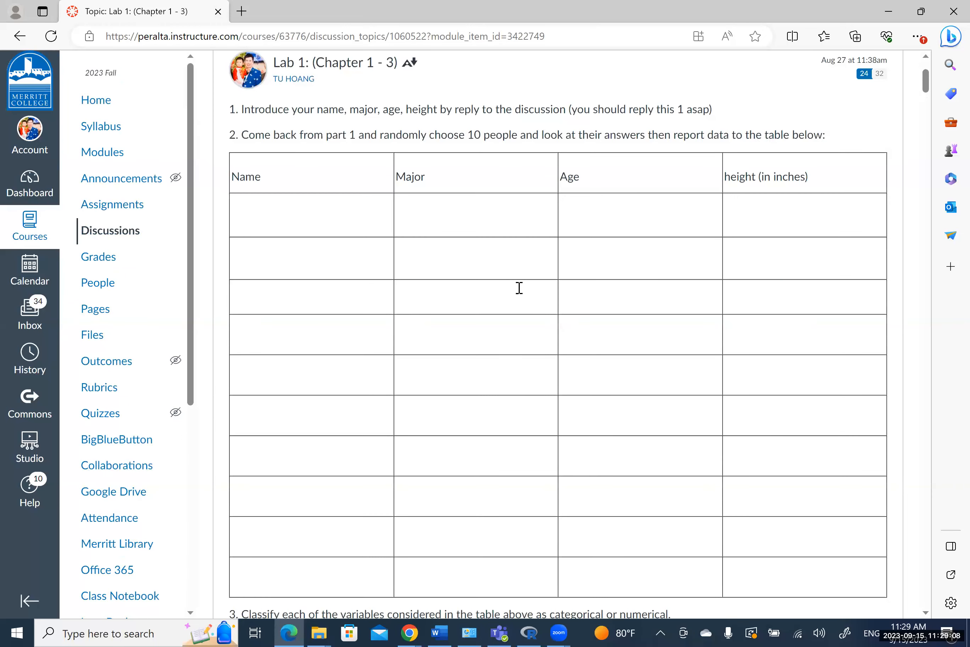
key("Tab")
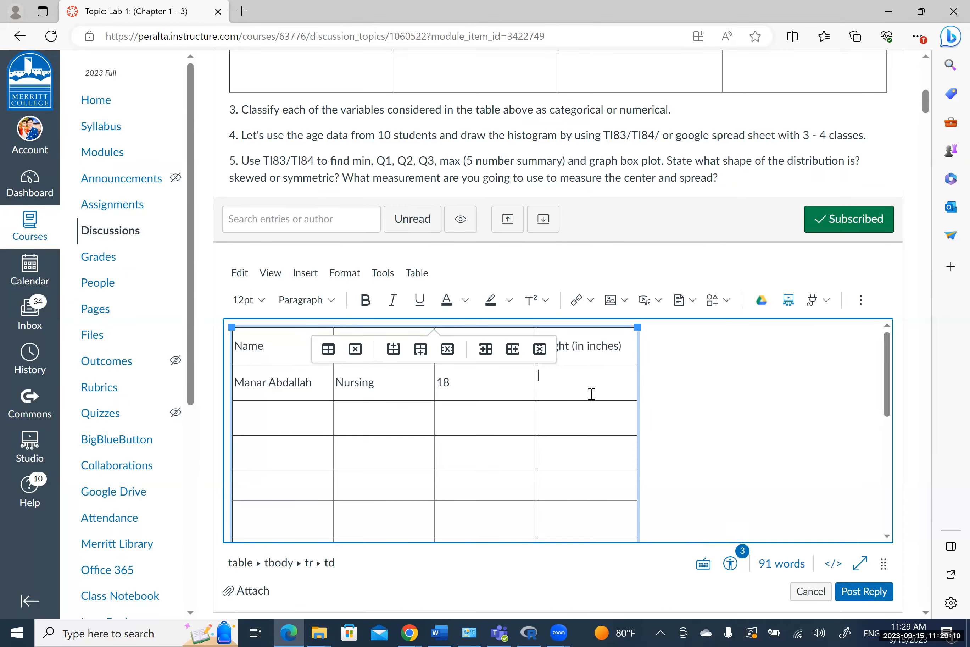
type("66")
Add the answer line "Major --> categorical" directly below question 3 in the reply
scroll(881, 428, "down", 1)
scroll(768, 476, "down", 3)
left_click(687, 448)
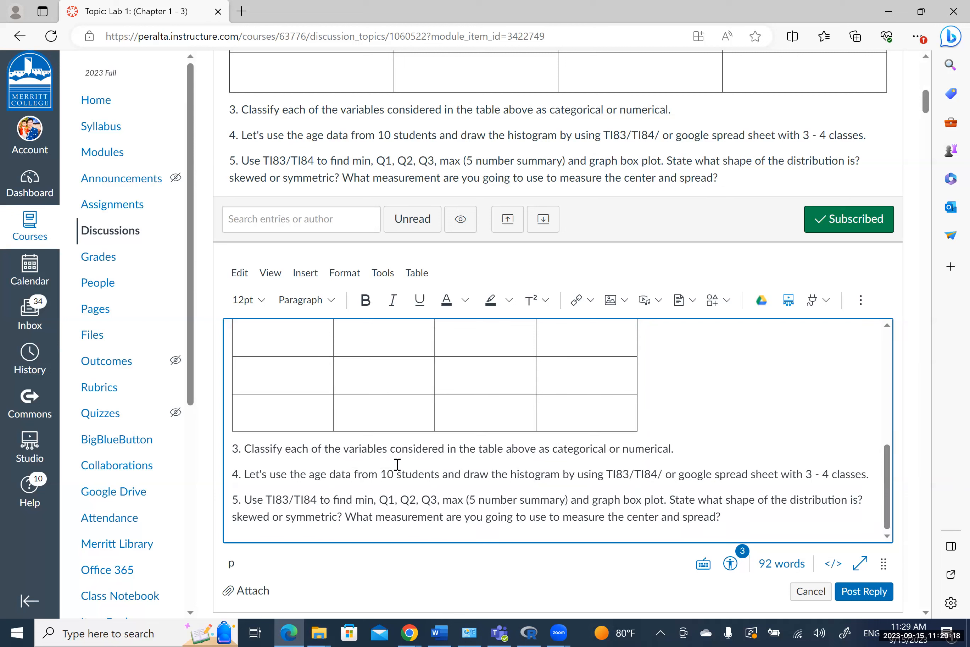
key("Return")
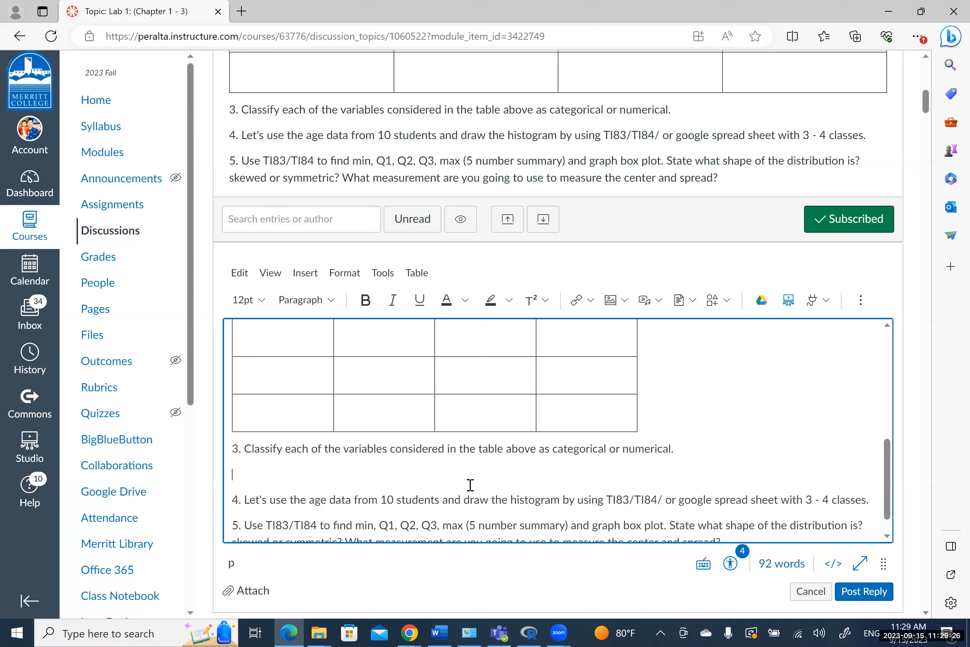
type("Major -->")
left_click_drag(554, 449, 608, 454)
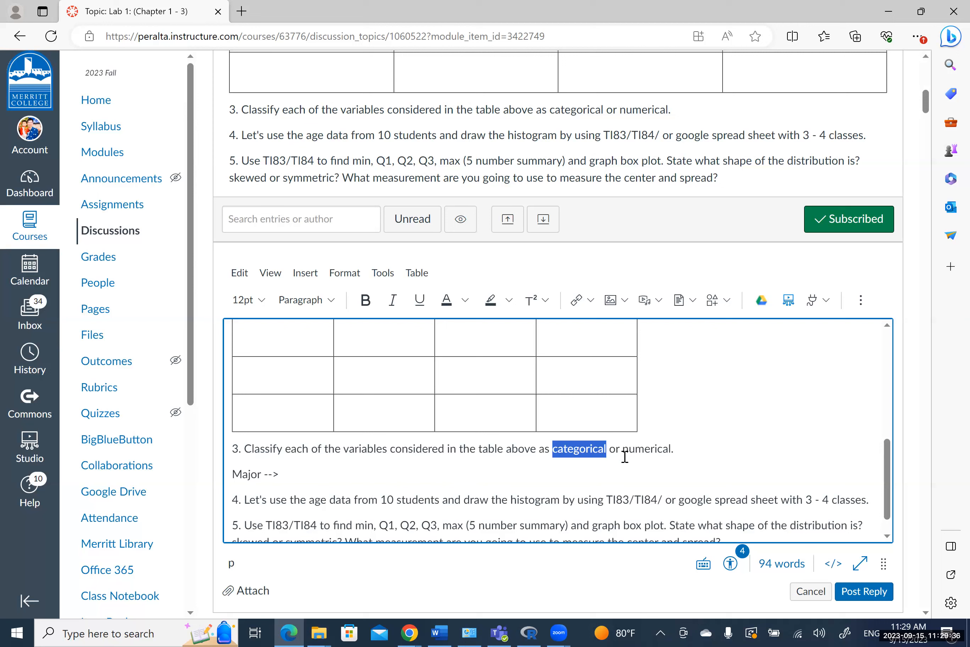
left_click(454, 481)
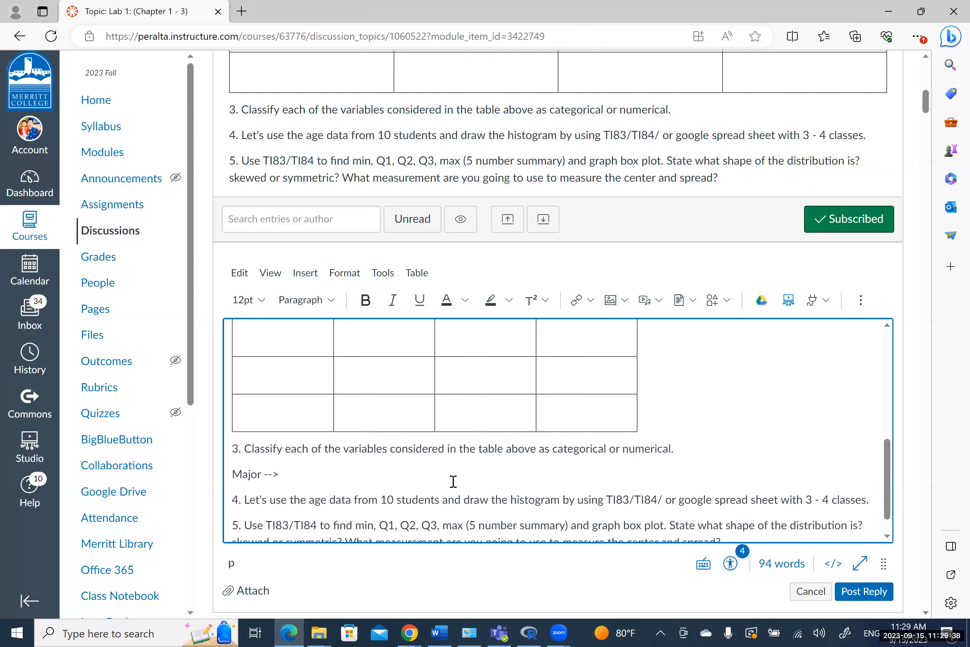
type("categorical")
Add the lines "age -->" and "height --->" below the Major answer, leaving their classifications blank
key("Return")
type("ag")
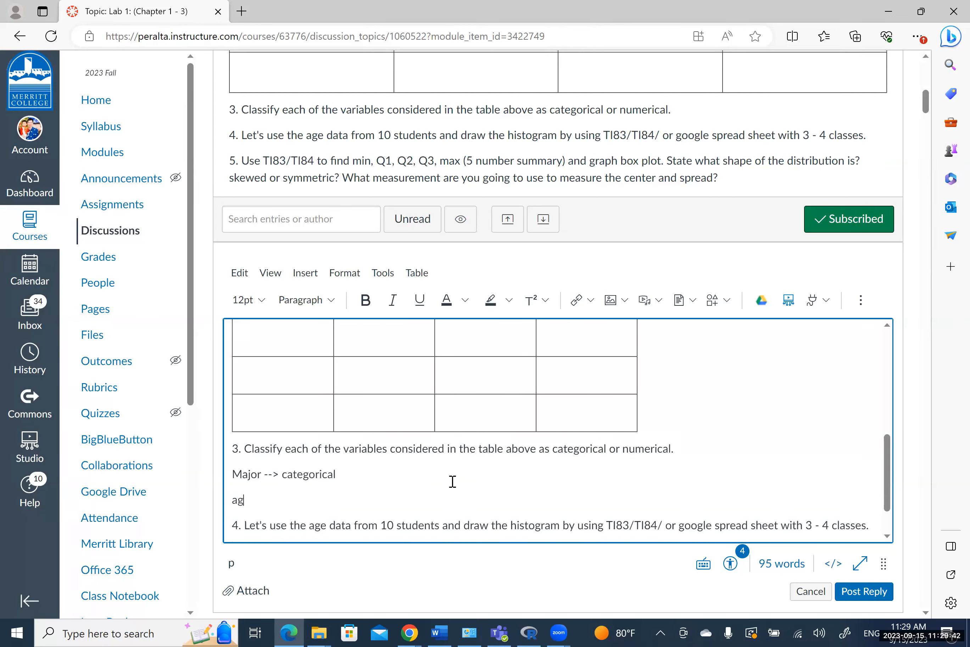
type("e -->")
key("Return")
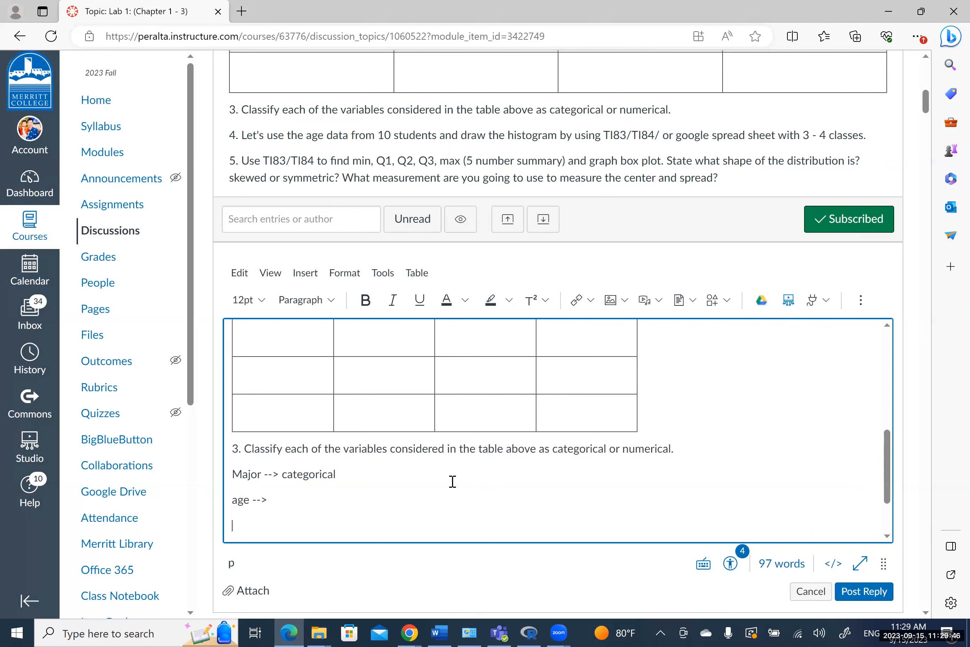
type("height --->")
Fill the Age cells of the second, third and fourth student rows with sample ages 20, 25 and 30
scroll(452, 481, "down", 2)
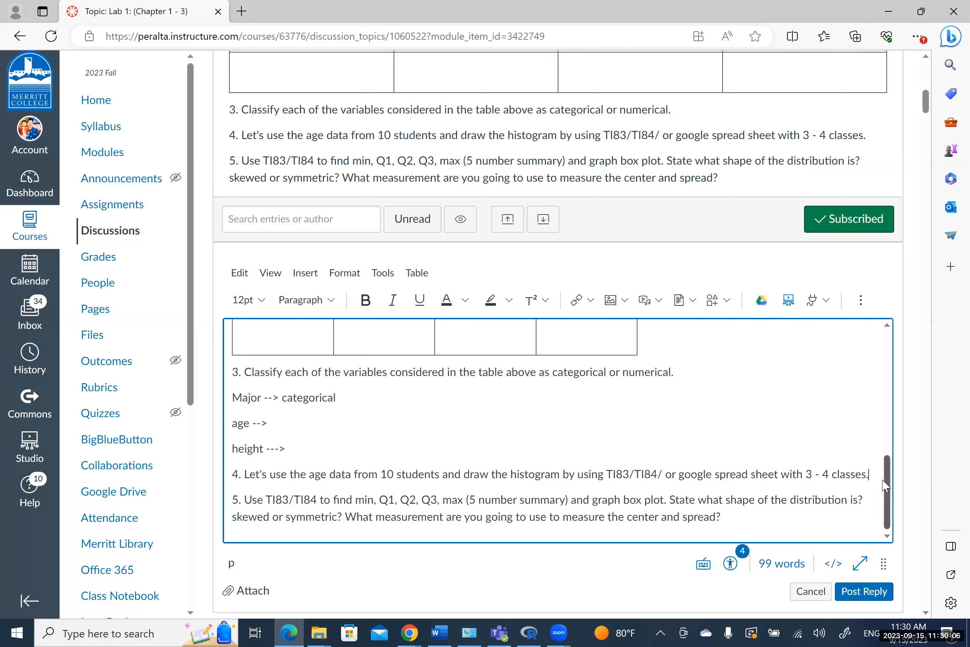
scroll(885, 484, "up", 5)
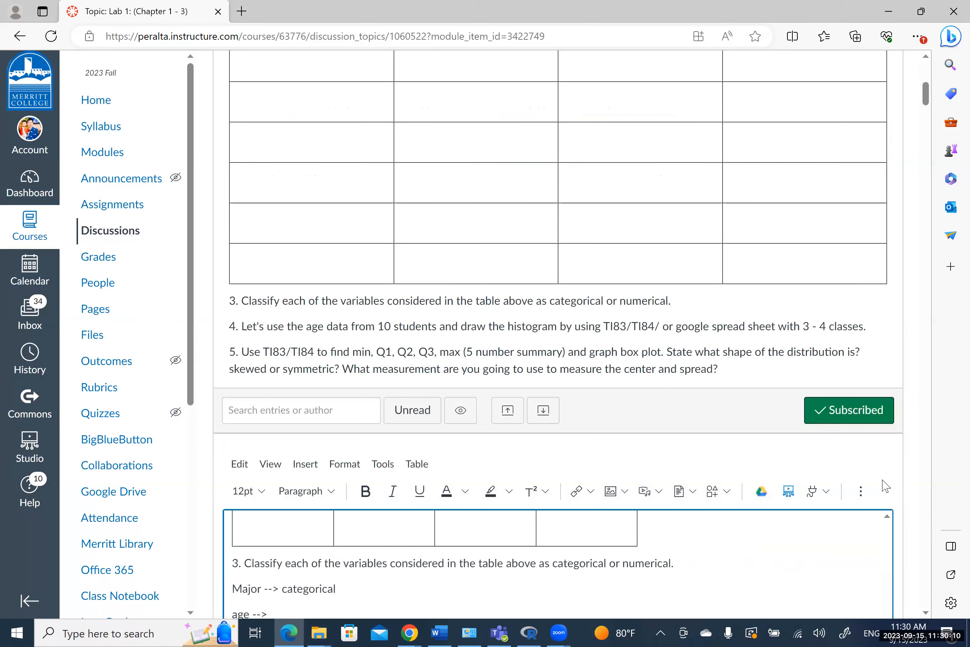
scroll(885, 486, "down", 5)
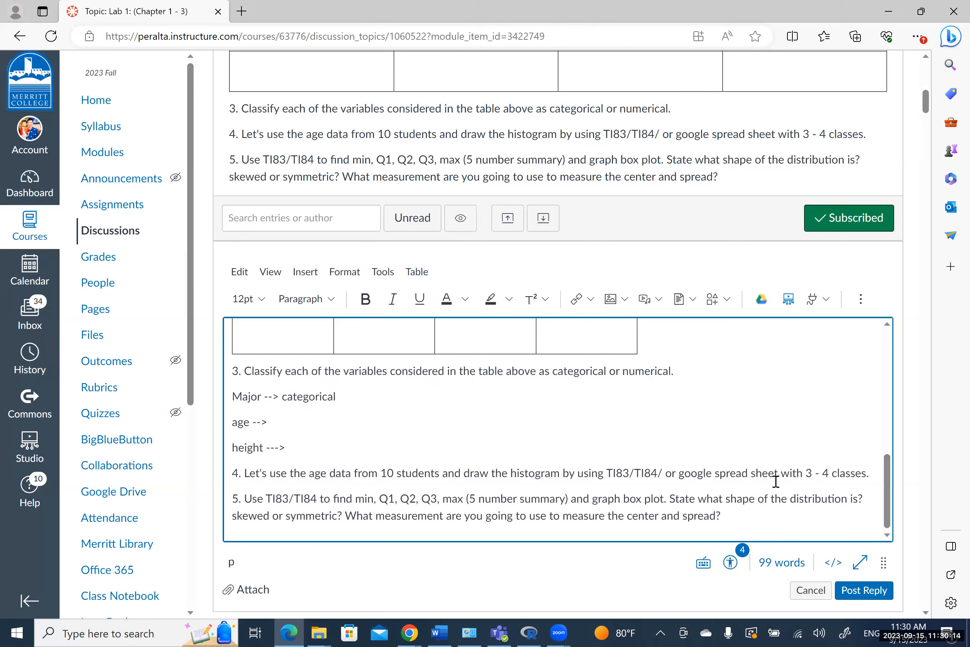
scroll(775, 481, "up", 4)
scroll(775, 481, "up", 3)
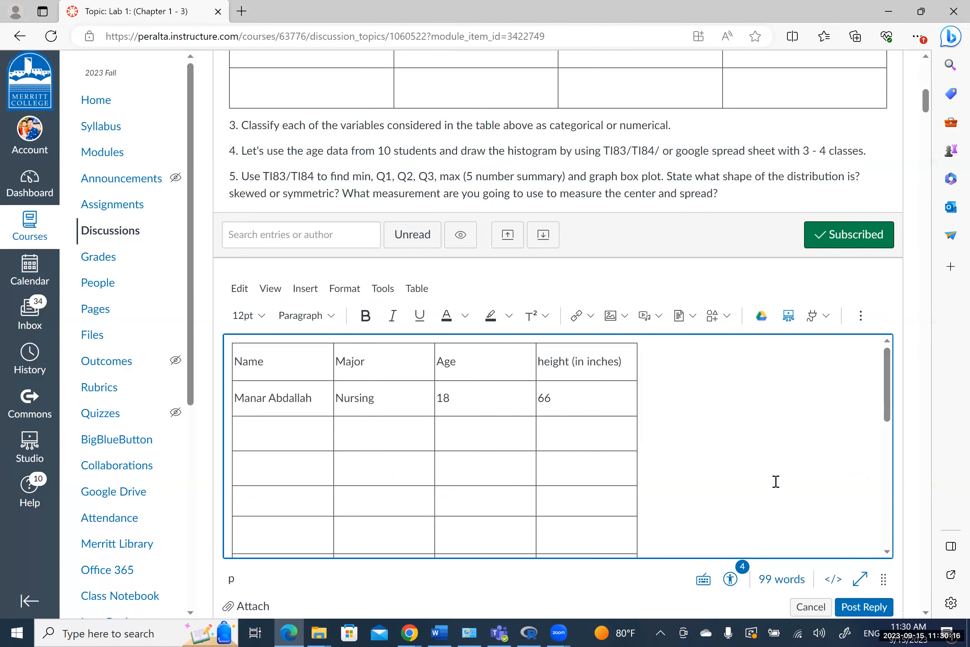
left_click(437, 430)
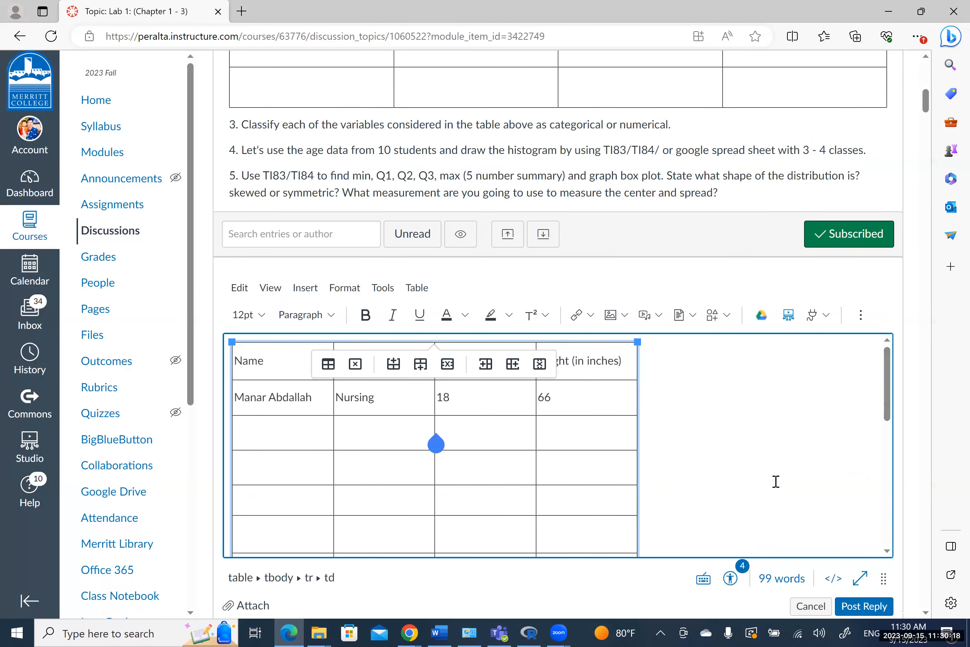
type("20")
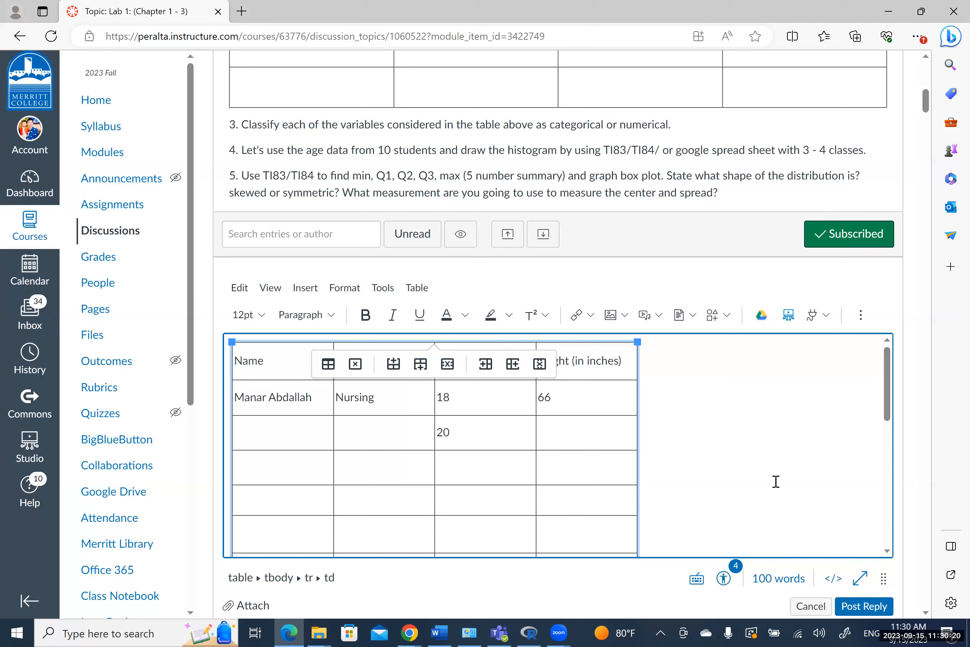
left_click(776, 482)
scroll(776, 482, "up", 2)
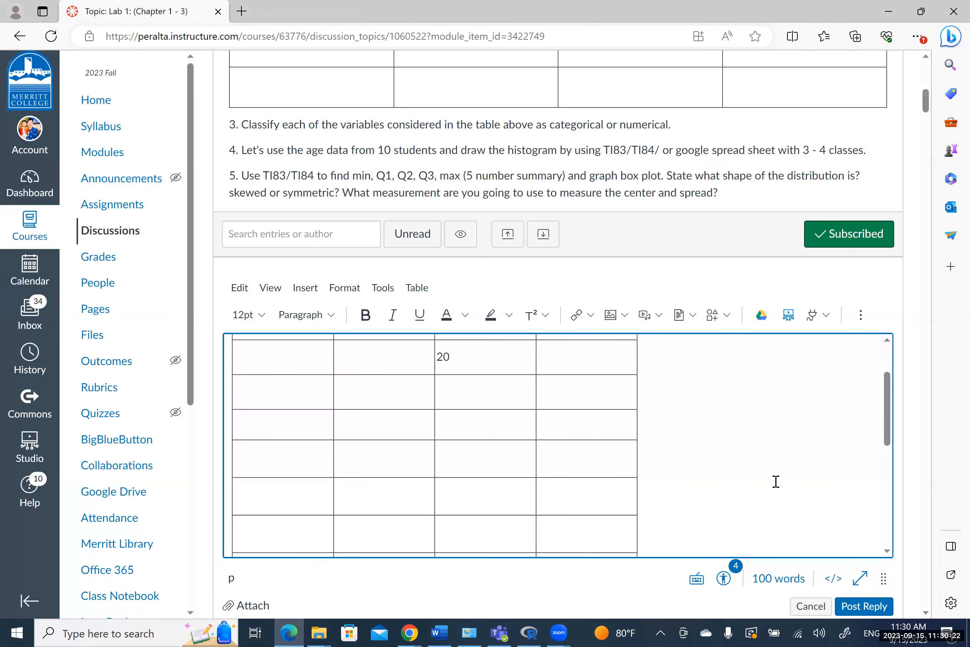
left_click(436, 417)
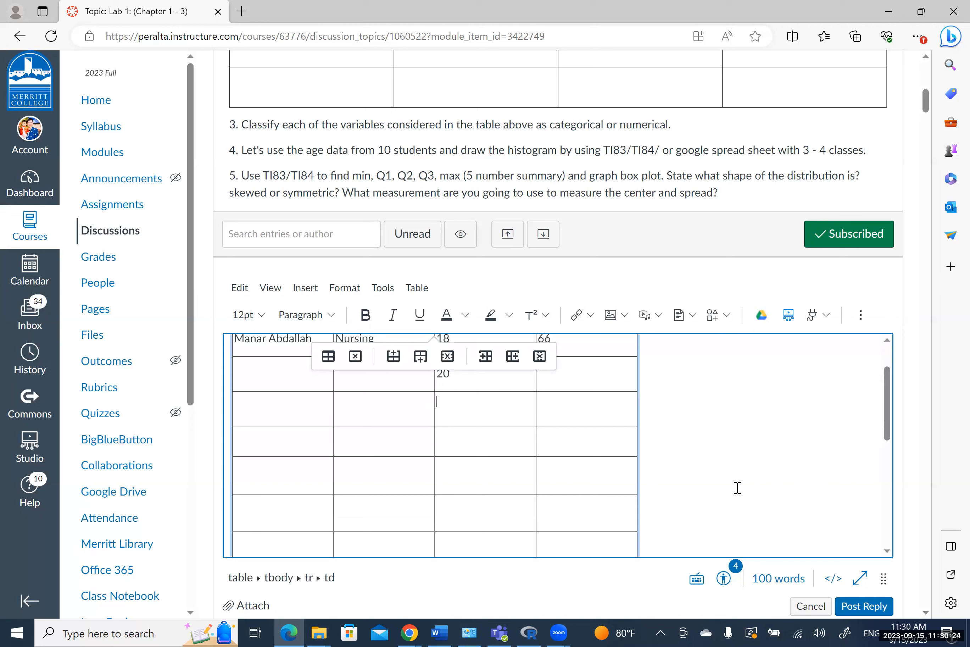
type("25")
left_click(475, 436)
type("30")
Fill the Age cells of the fifth, sixth and seventh student rows with 21, 32 and 17
left_click(472, 471)
type("21")
left_click(458, 513)
type("32")
left_click(458, 542)
type("17")
Fill the Age cells of the last three student rows with 17, 20 and 19
scroll(458, 543, "down", 2)
left_click(455, 489)
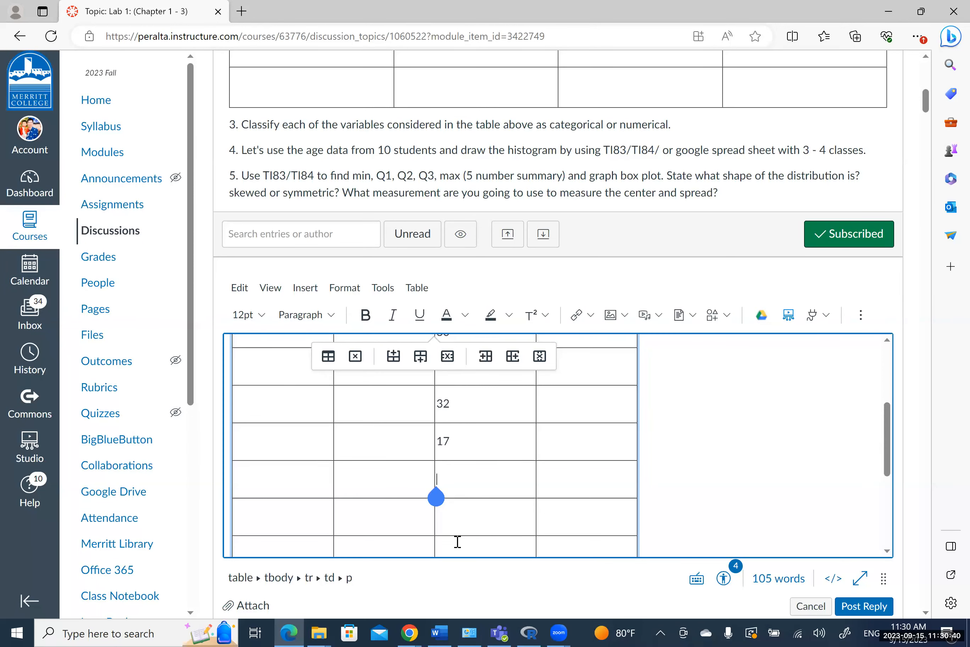
type("17")
left_click(453, 520)
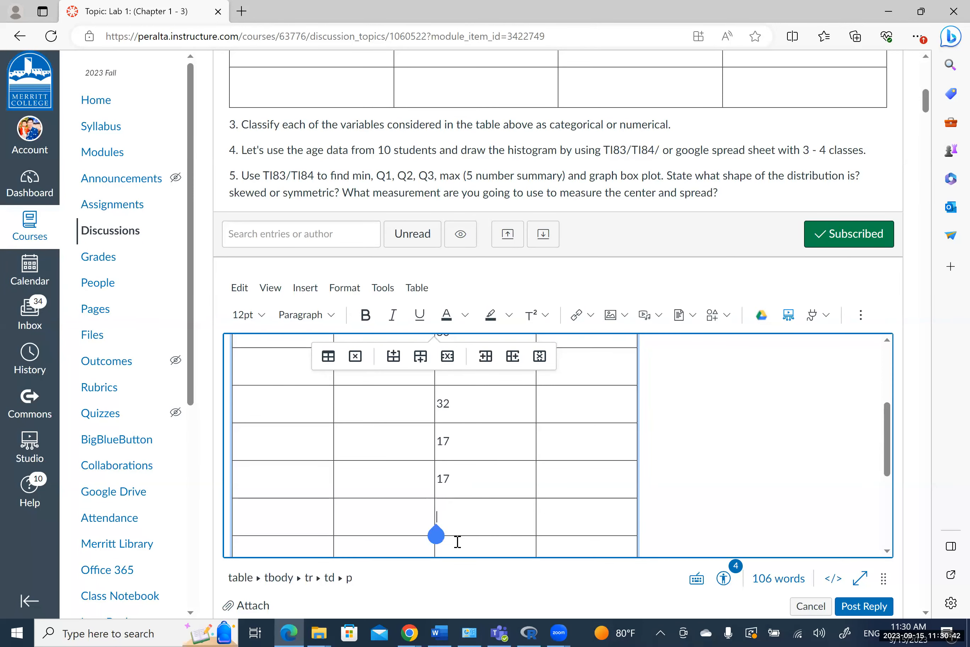
type("20")
left_click(464, 545)
type("19")
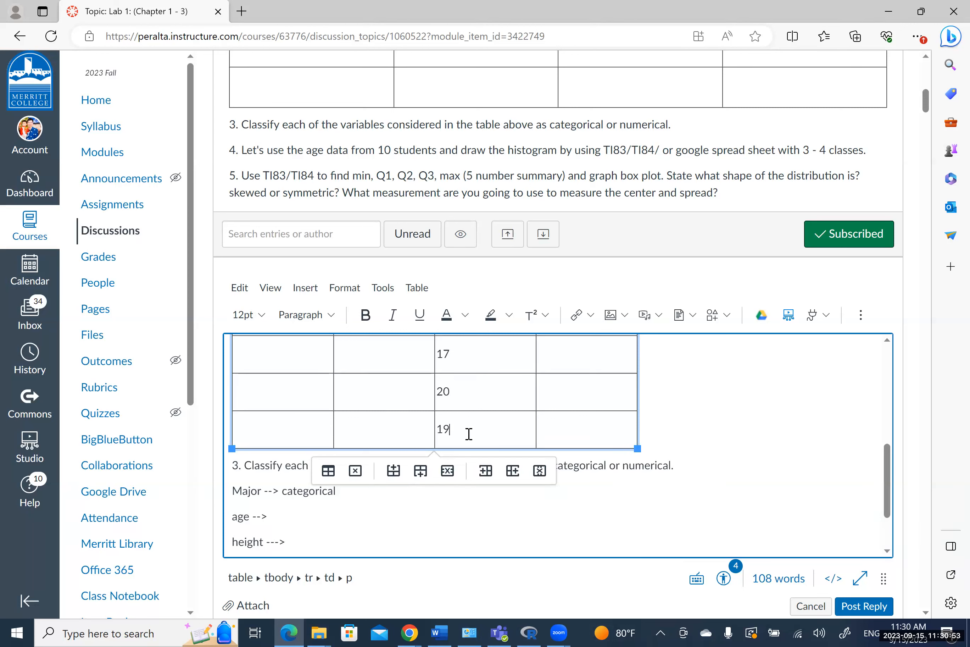
Copy the ten age values from the Age column of the reply's table
mouse_move(442, 376)
left_mouse_down()
mouse_move(459, 432)
mouse_move(452, 338)
mouse_move(457, 369)
mouse_move(461, 334)
mouse_move(455, 390)
left_mouse_up()
key("ctrl+c")
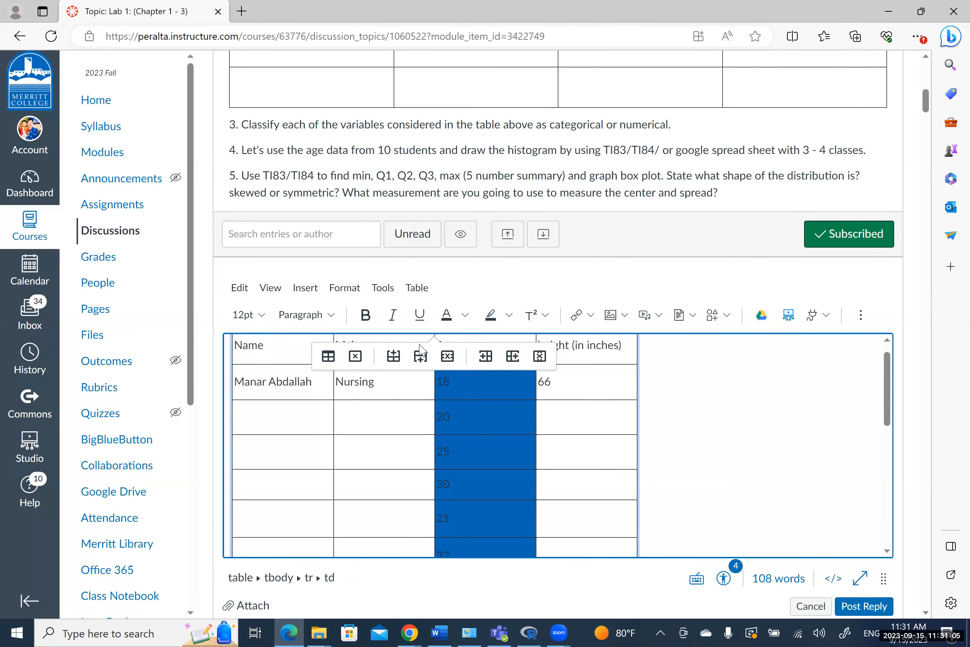
left_click(698, 419)
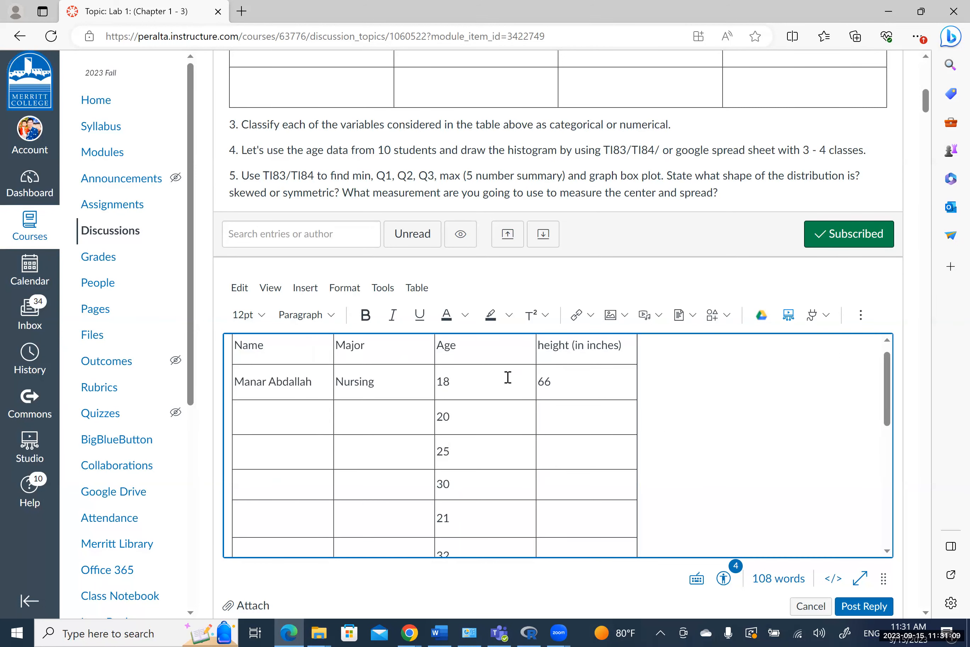
Review questions 4 and 5 in the reply and switch to the Google Chrome window showing a new tab
scroll(508, 377, "down", 3)
scroll(508, 378, "down", 5)
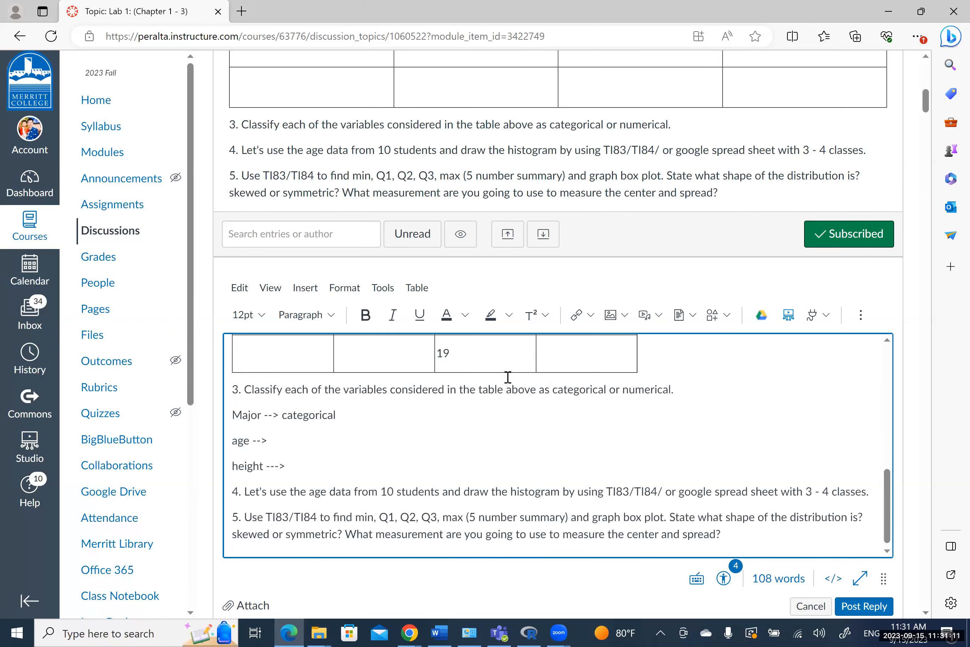
scroll(524, 271, "down", 1)
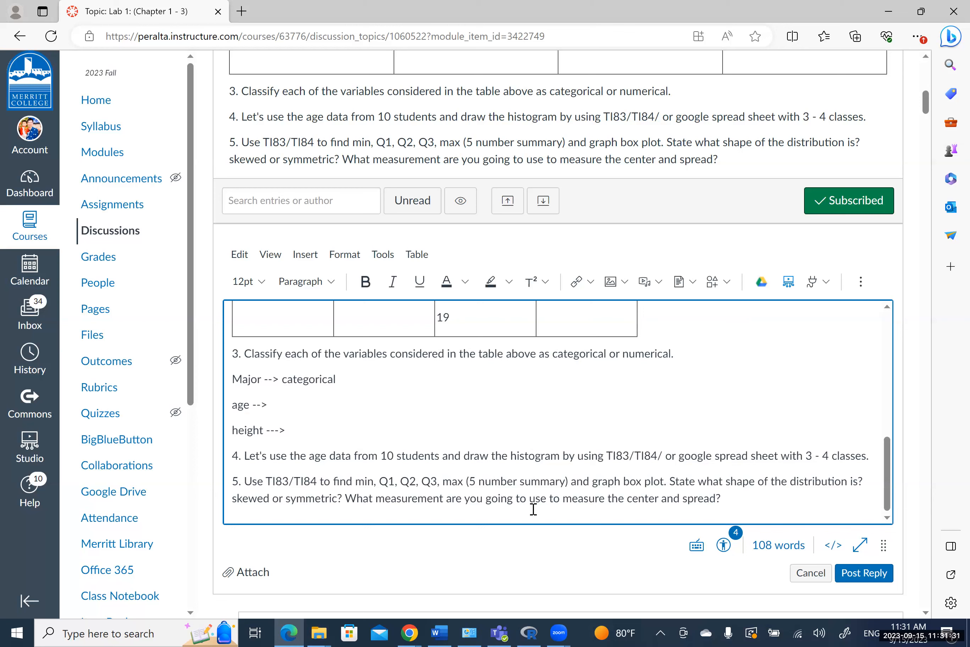
left_click(417, 630)
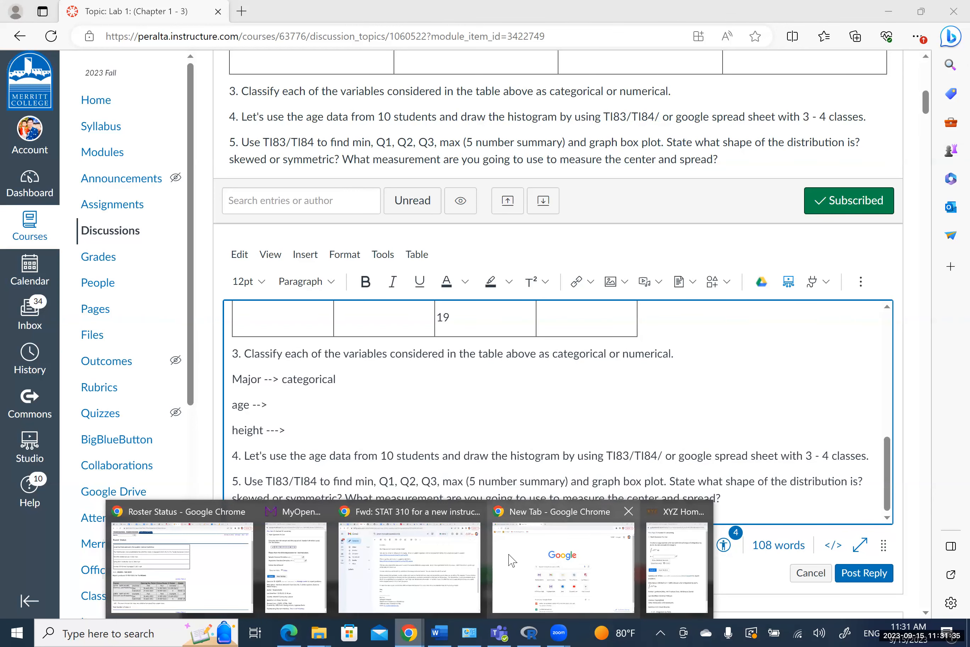
left_click(511, 560)
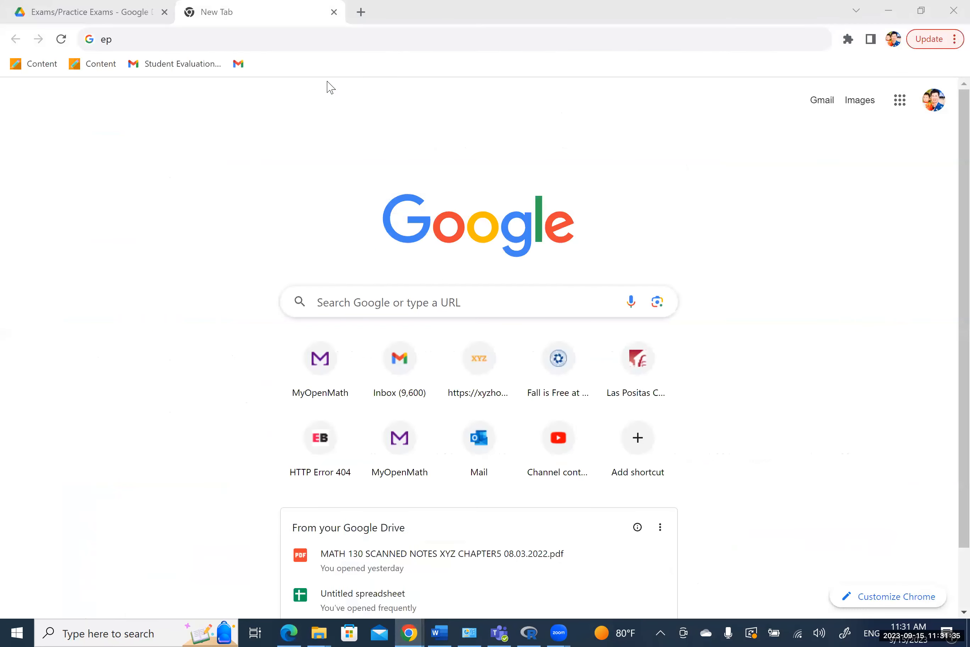
left_click(318, 46)
type("g")
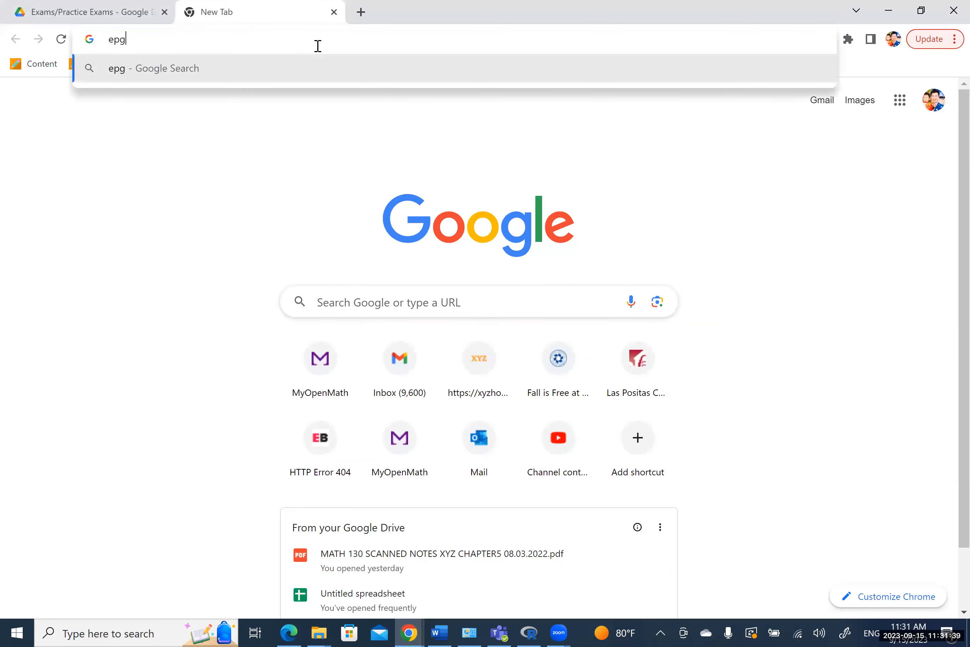
key("BackSpace")
key("BackSpace")
key("BackSpace")
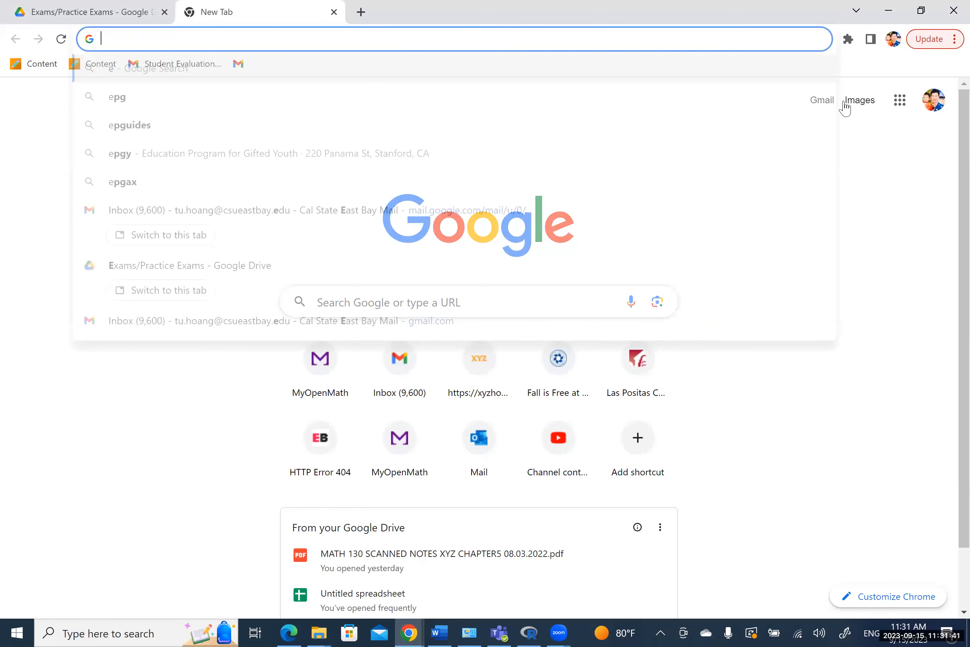
key("Escape")
Open Google Sheets from the Google apps list and create a blank spreadsheet
left_click(908, 112)
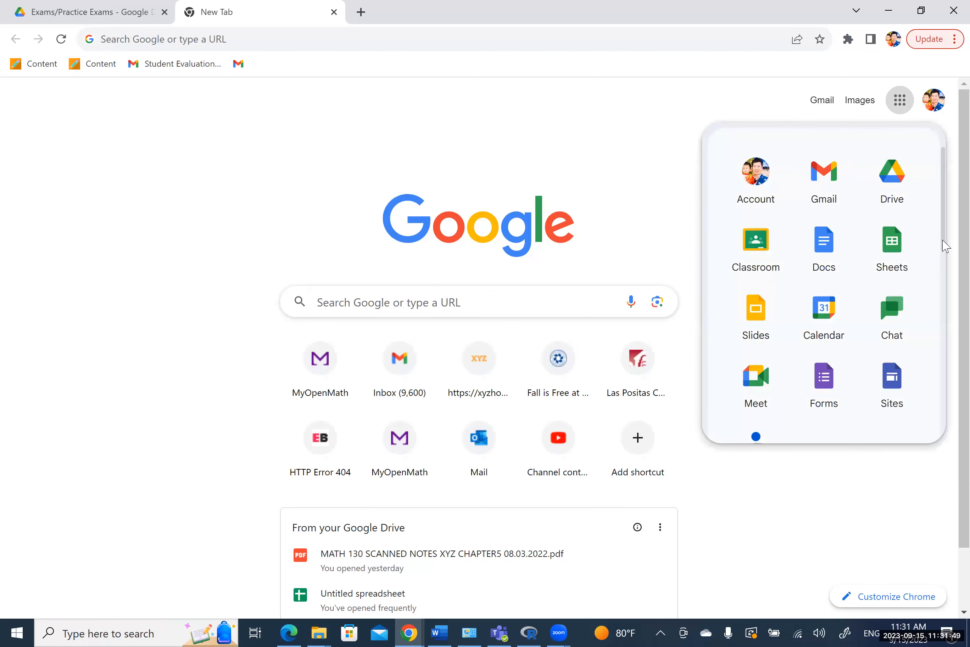
scroll(939, 267, "down", 3)
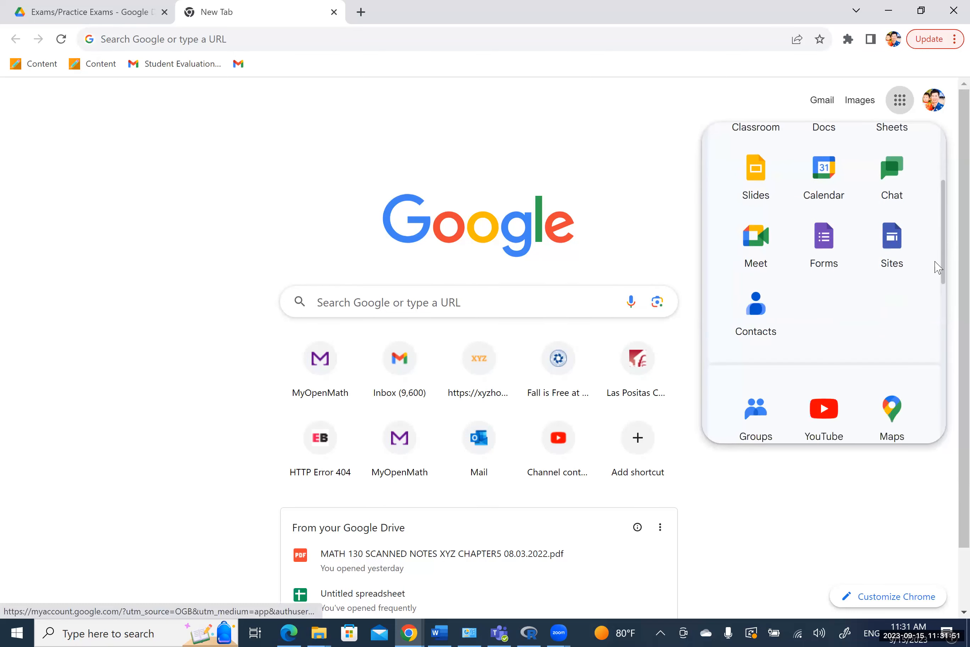
scroll(901, 194, "up", 2)
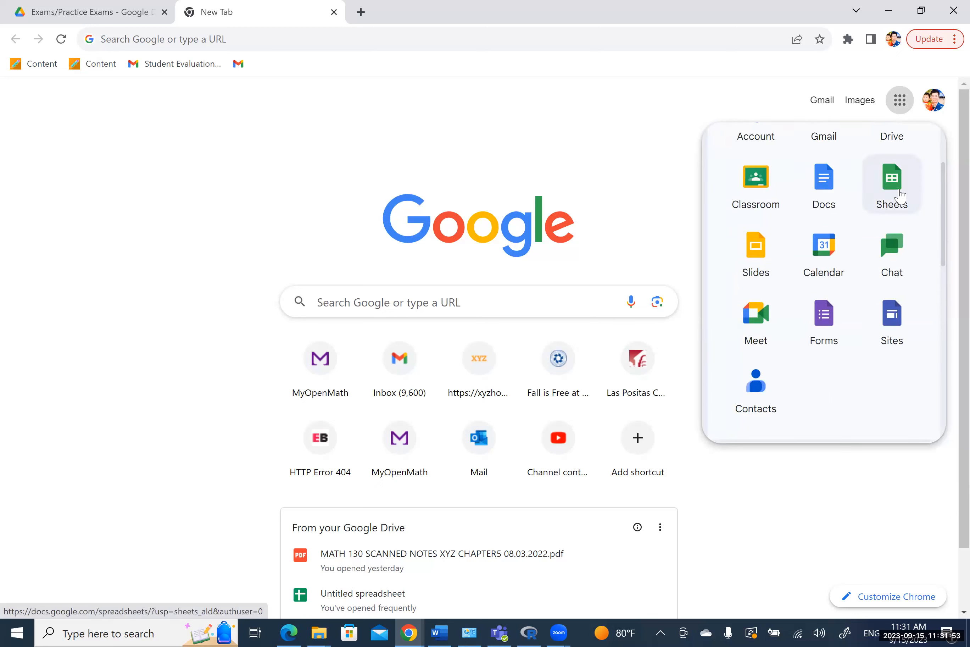
left_click(902, 196)
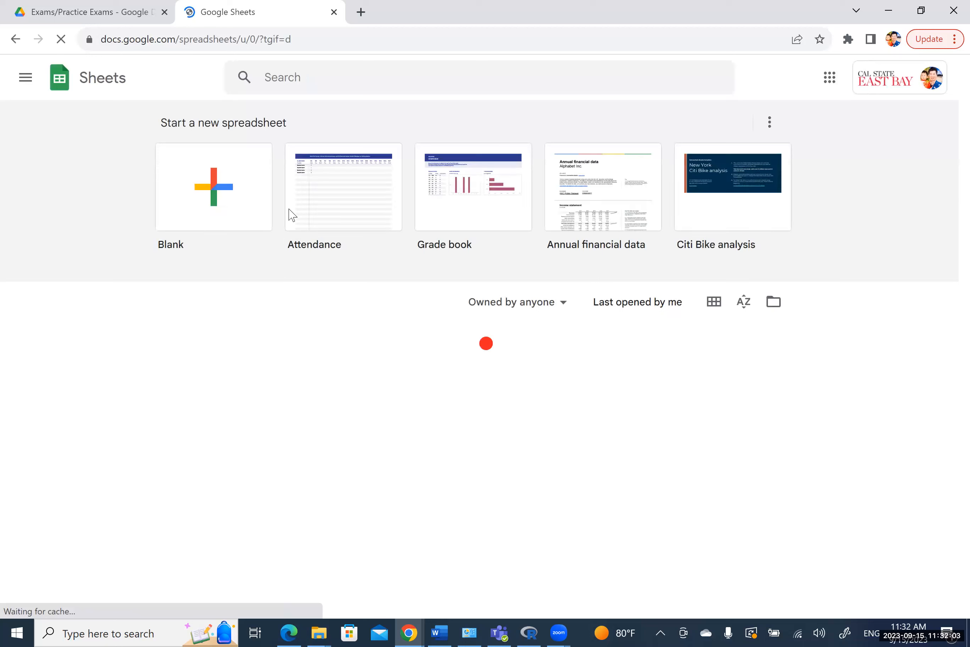
left_click(208, 191)
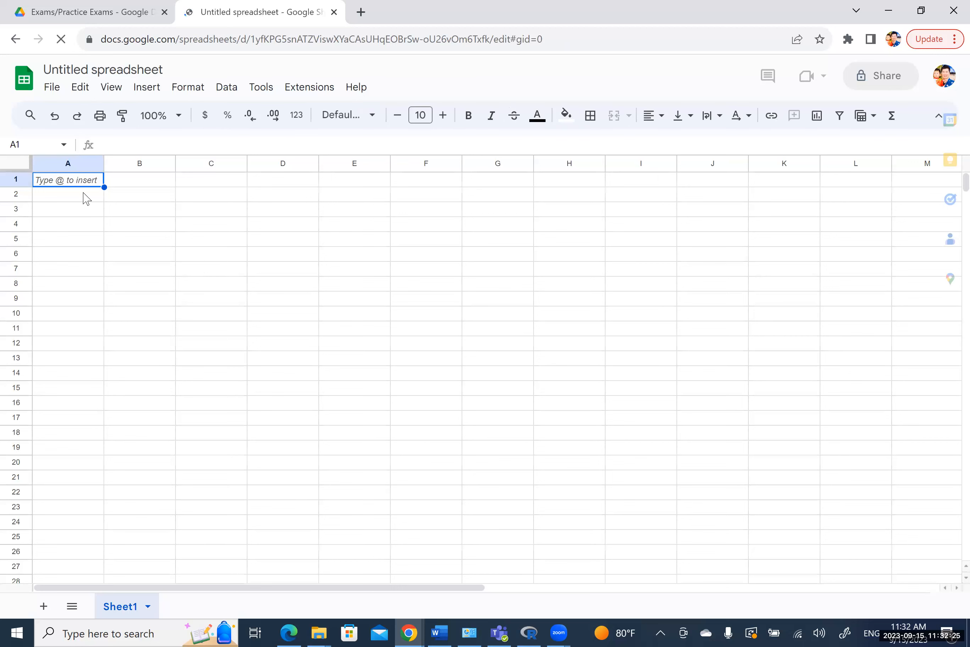
Paste the ten copied ages into column A and move them down one row to A2:A11
key("ctrl+v")
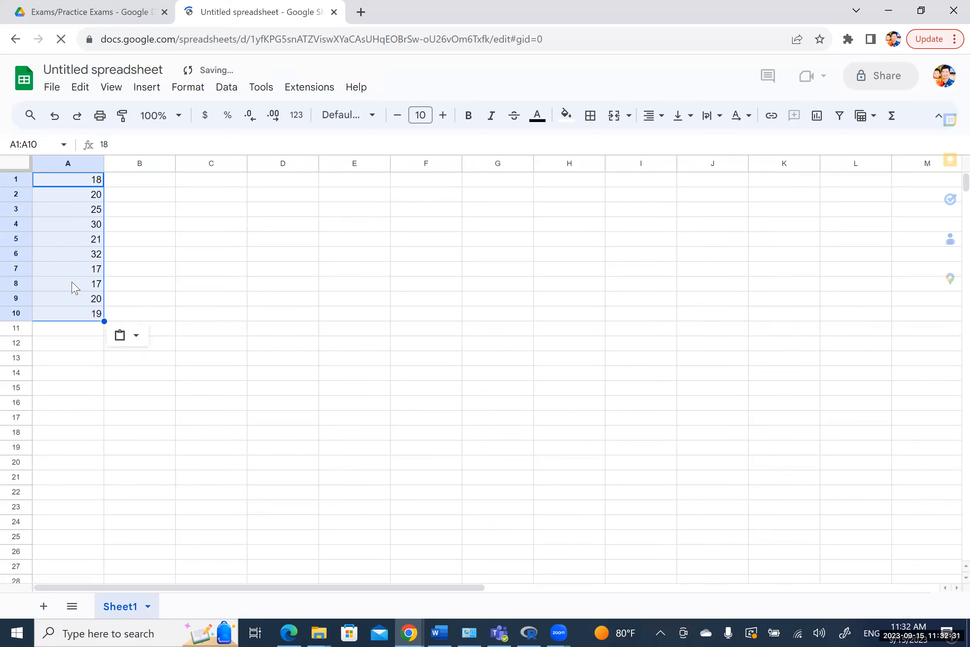
left_click(80, 191)
left_click(80, 179)
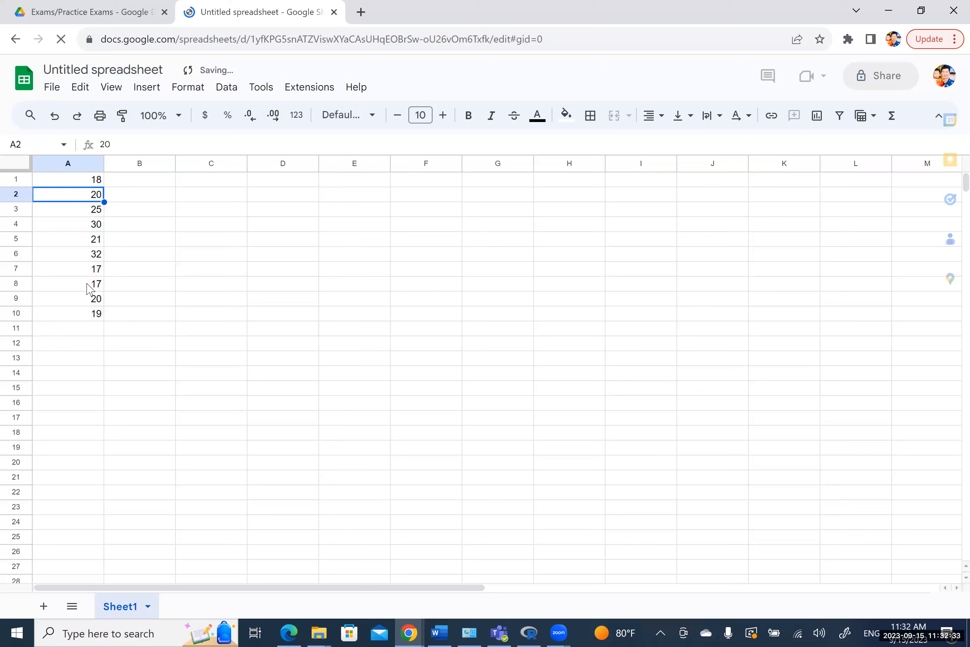
left_click(81, 318, "shift")
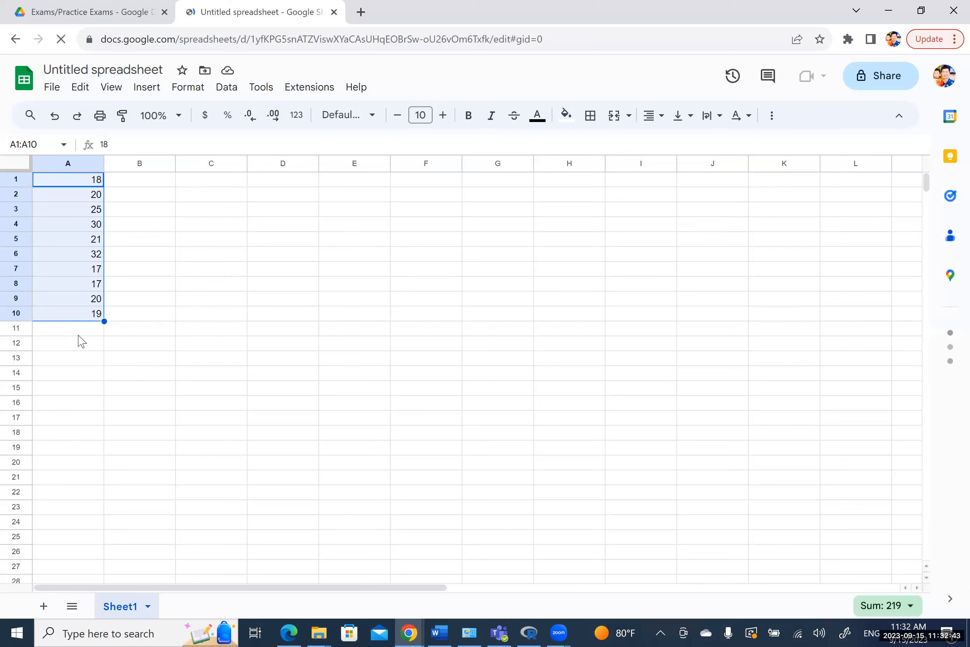
key("ctrl+c")
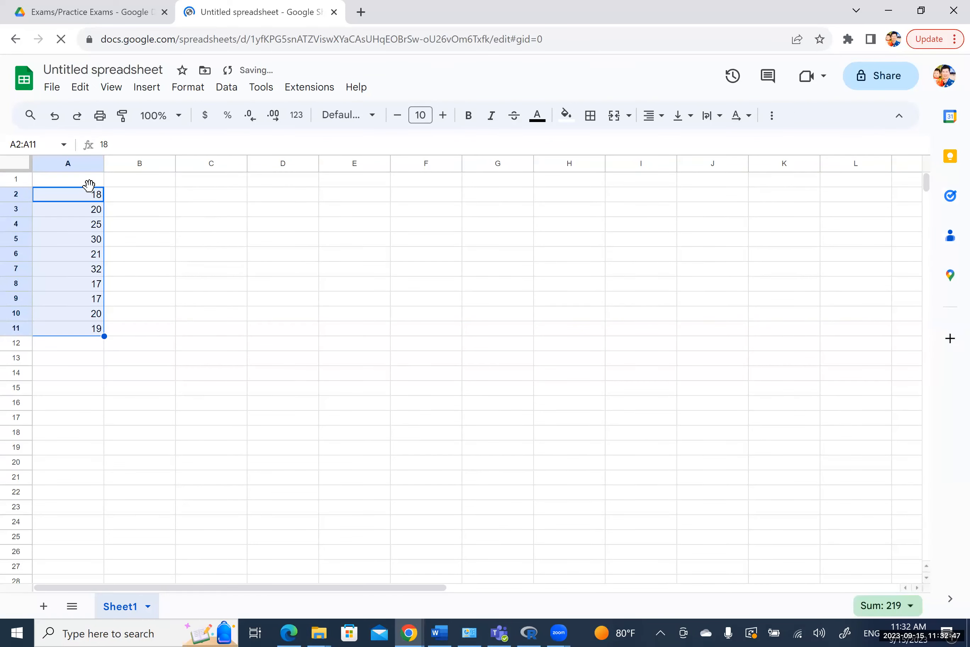
Enter the header Age in cell A1 above the pasted values
left_click(89, 185)
type("A")
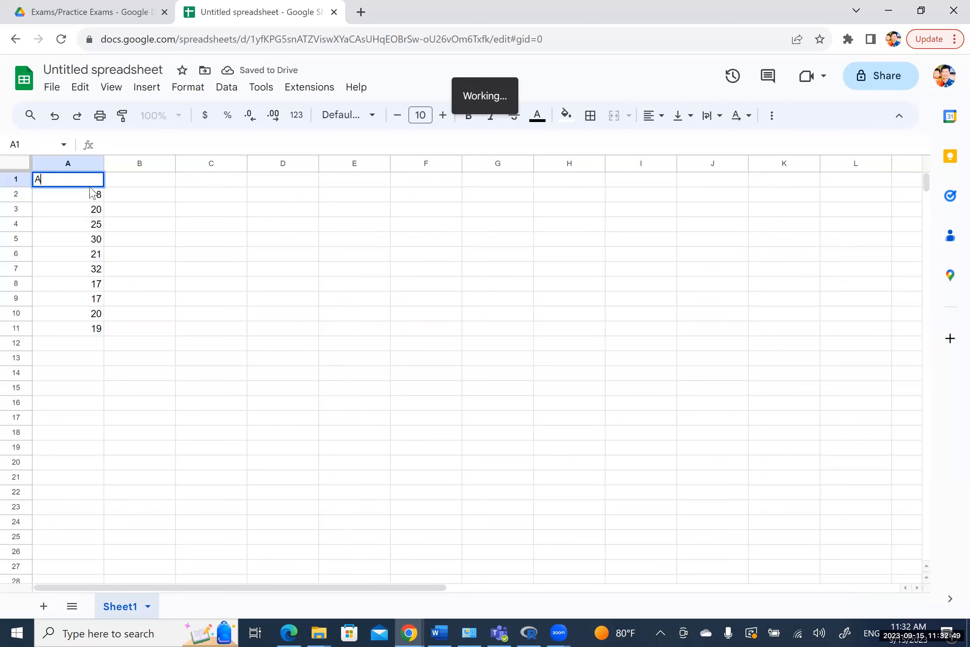
type("ge")
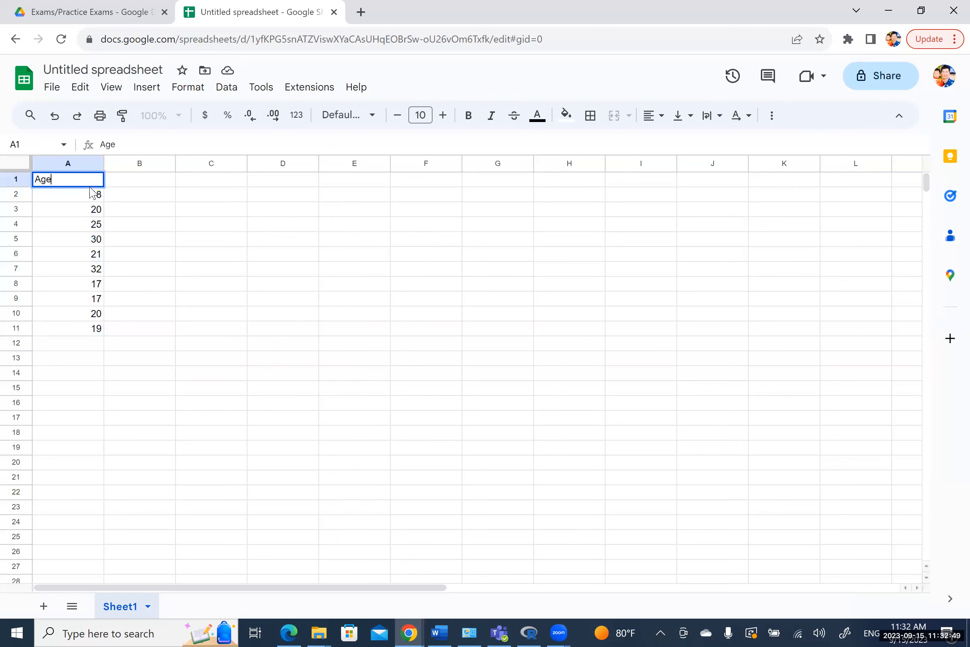
left_click(146, 214)
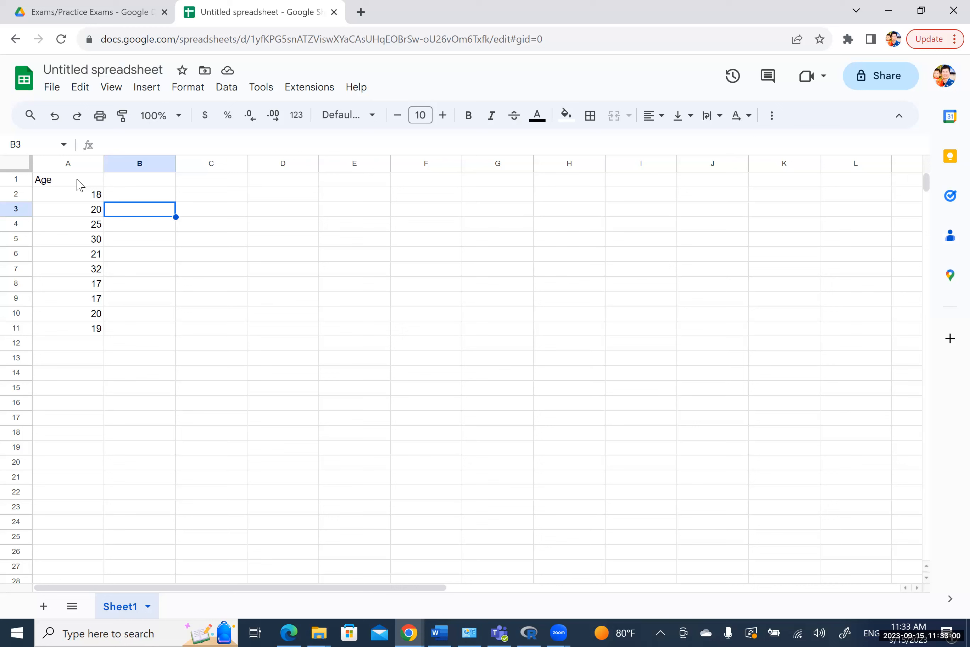
Insert a chart based on the Age data in A1:A11
left_click_drag(78, 181, 77, 333)
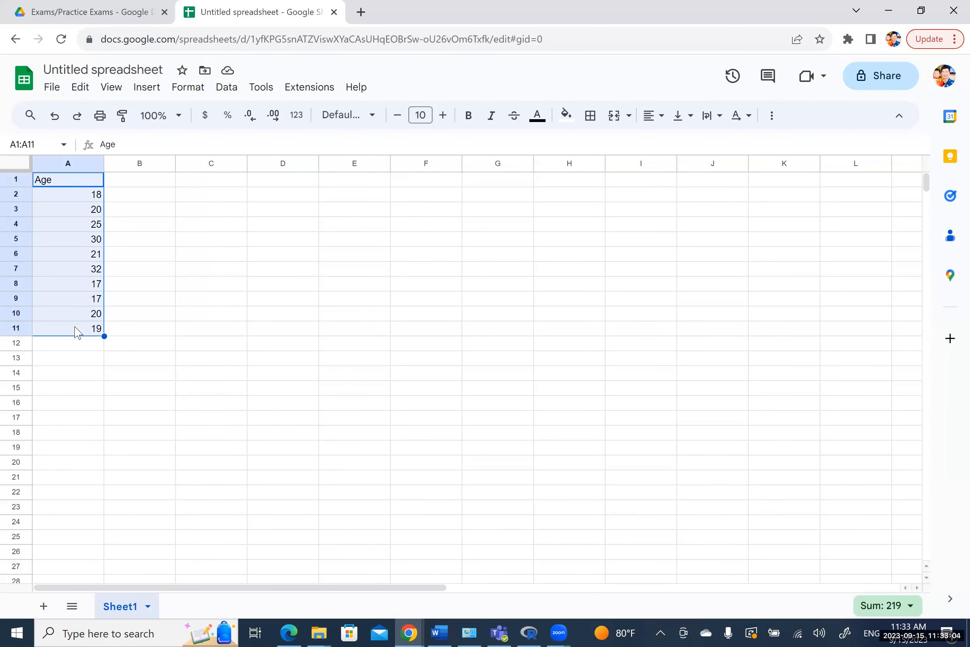
left_click(141, 89)
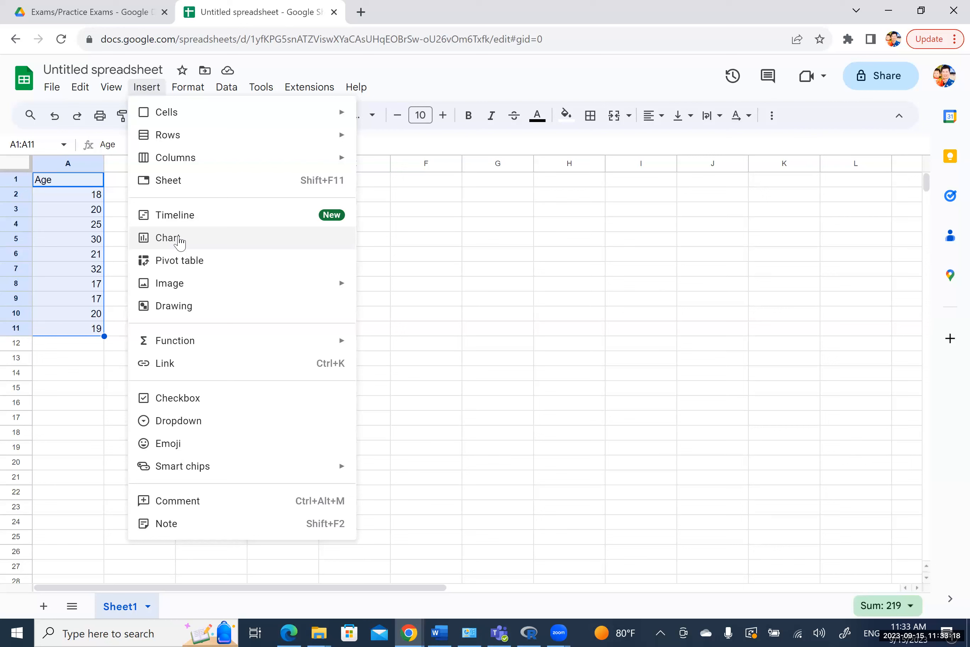
left_click(179, 241)
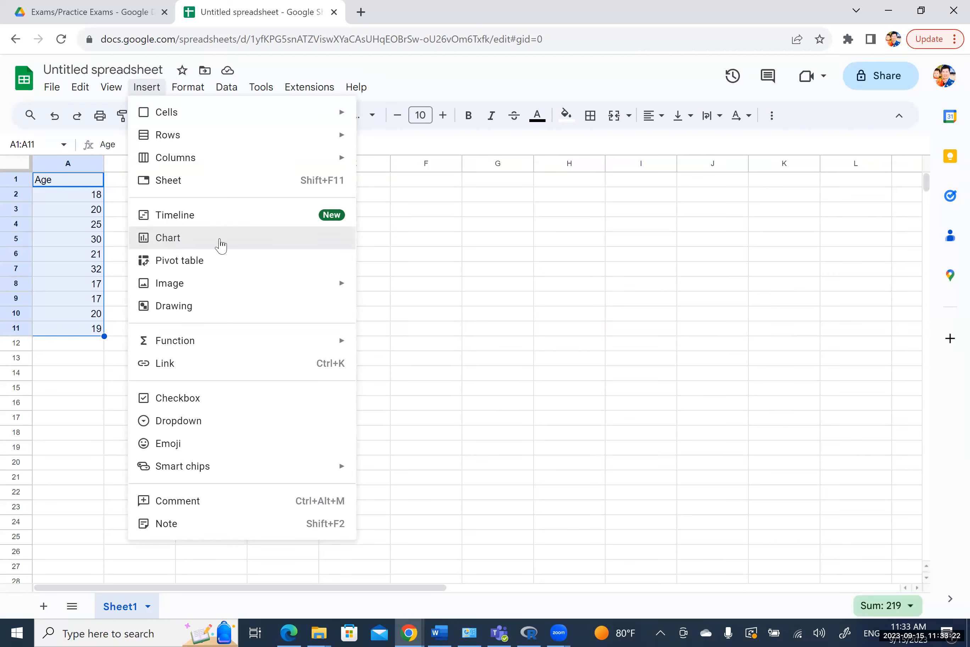
left_click(217, 239)
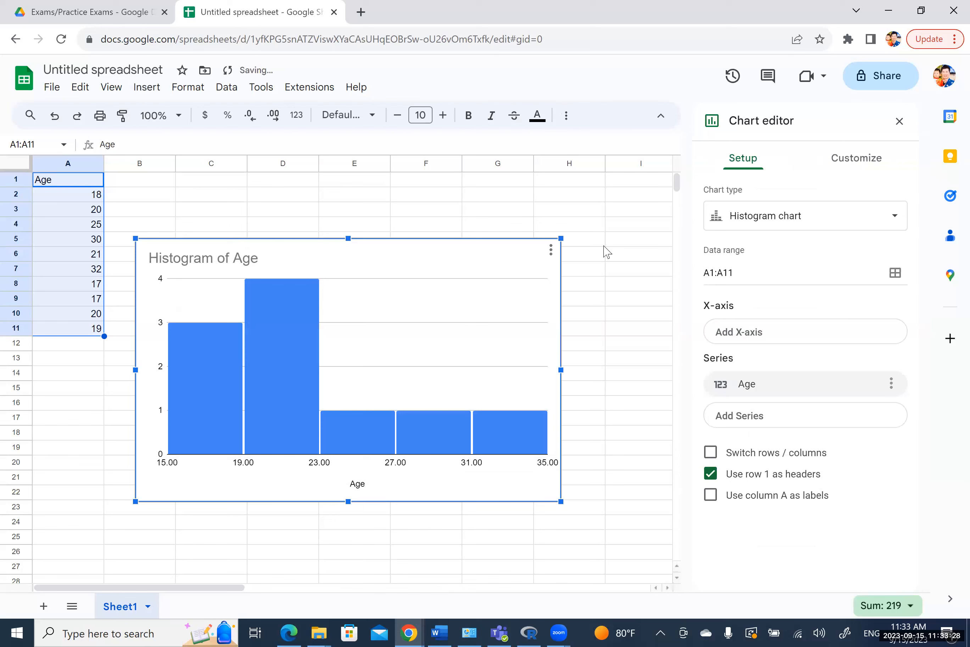
Browse the chart types available for the age chart, from the suggested ones through the Other category
left_click(823, 222)
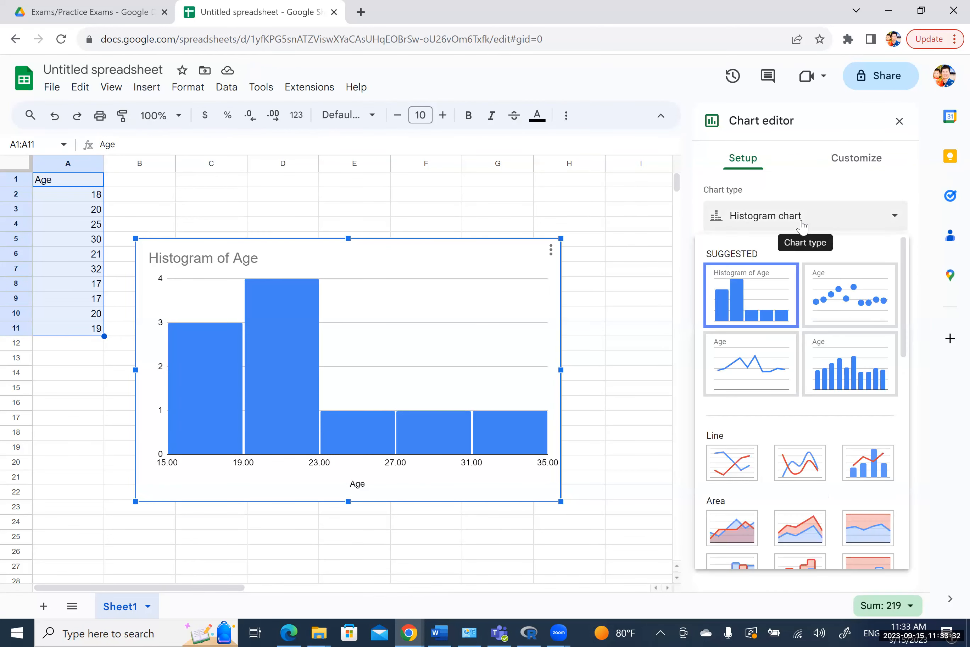
scroll(896, 370, "down", 8)
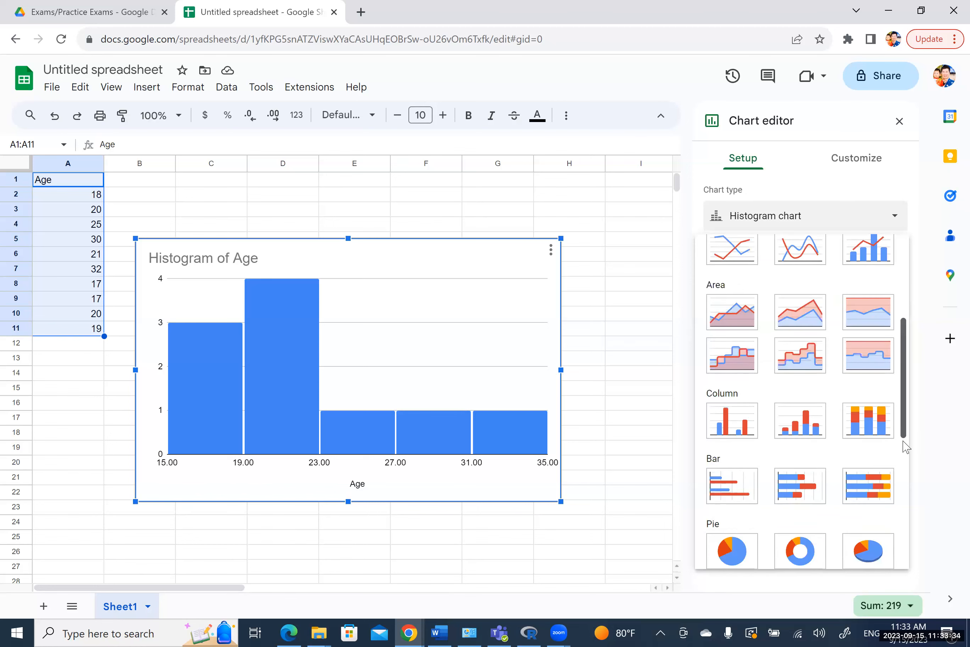
scroll(902, 413, "up", 1)
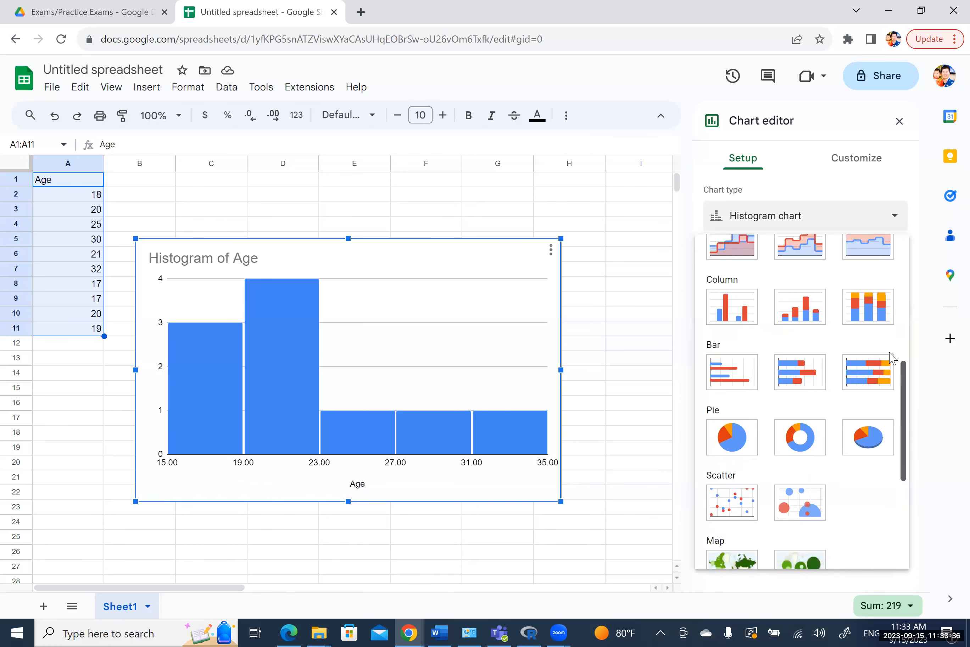
scroll(881, 308, "up", 5)
scroll(877, 302, "up", 2)
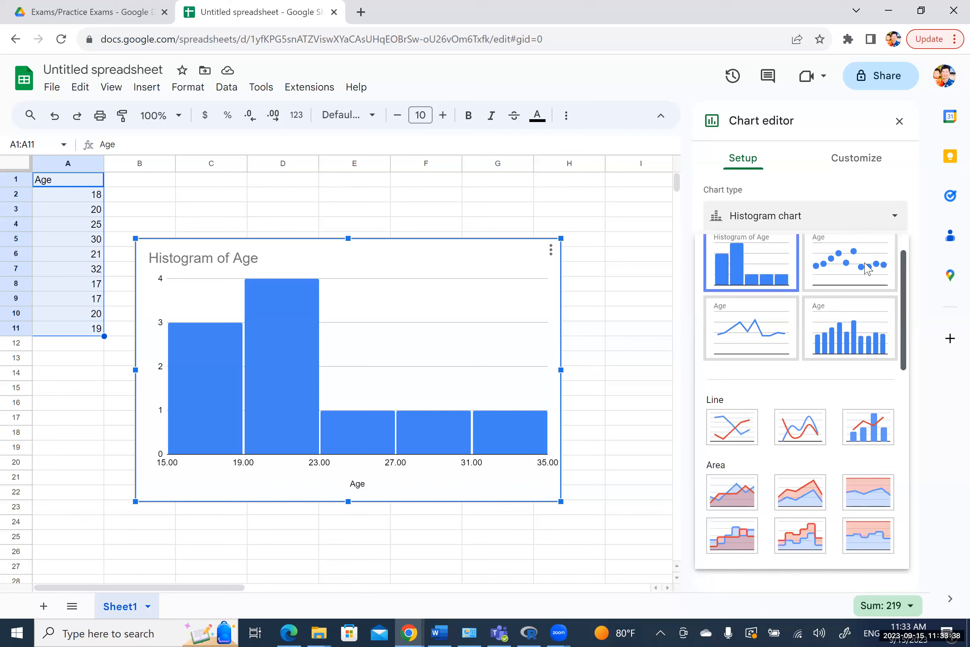
scroll(894, 458, "down", 8)
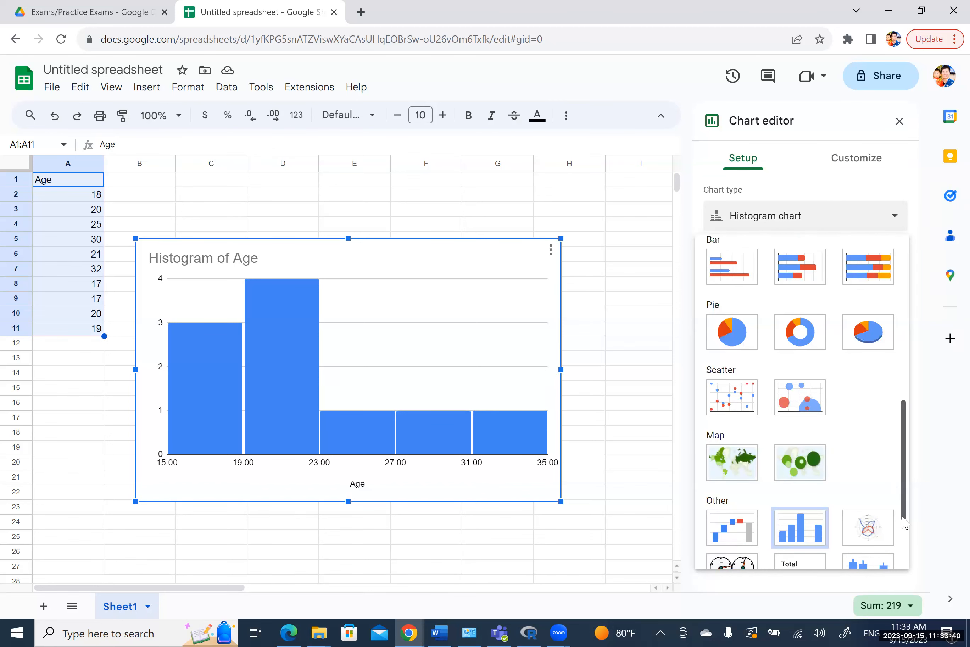
scroll(789, 415, "down", 3)
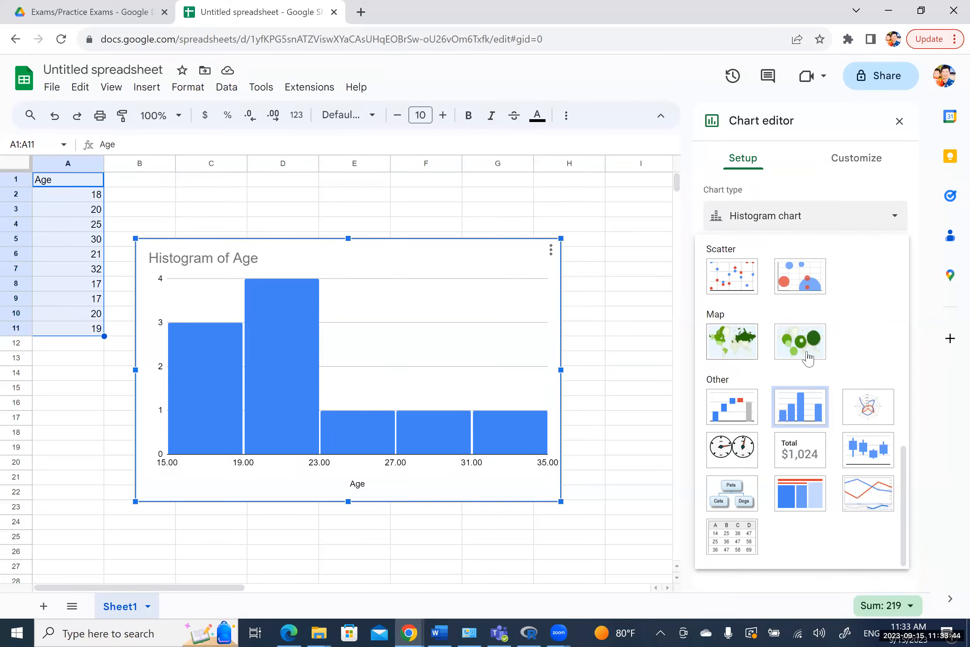
scroll(919, 288, "up", 8)
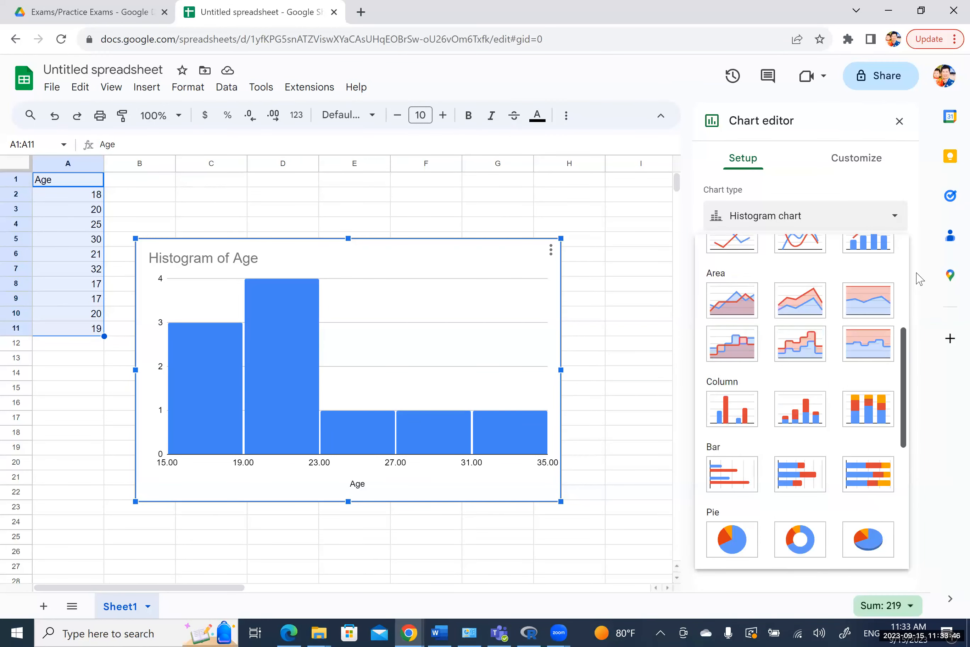
scroll(923, 252, "up", 4)
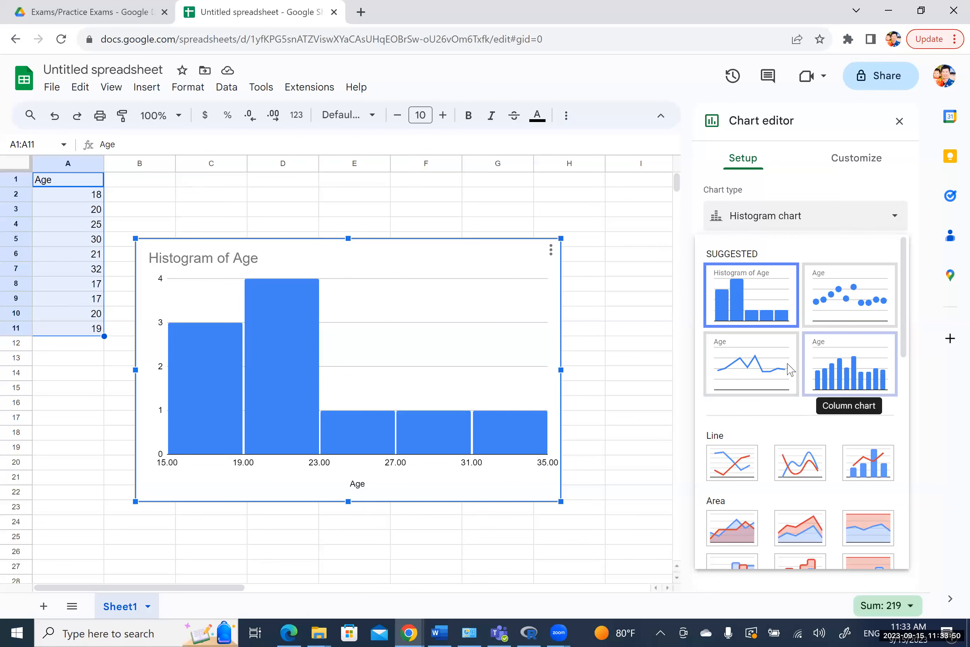
Try the column chart and the scatter chart as types for the age chart
left_click(836, 371)
left_click(855, 224)
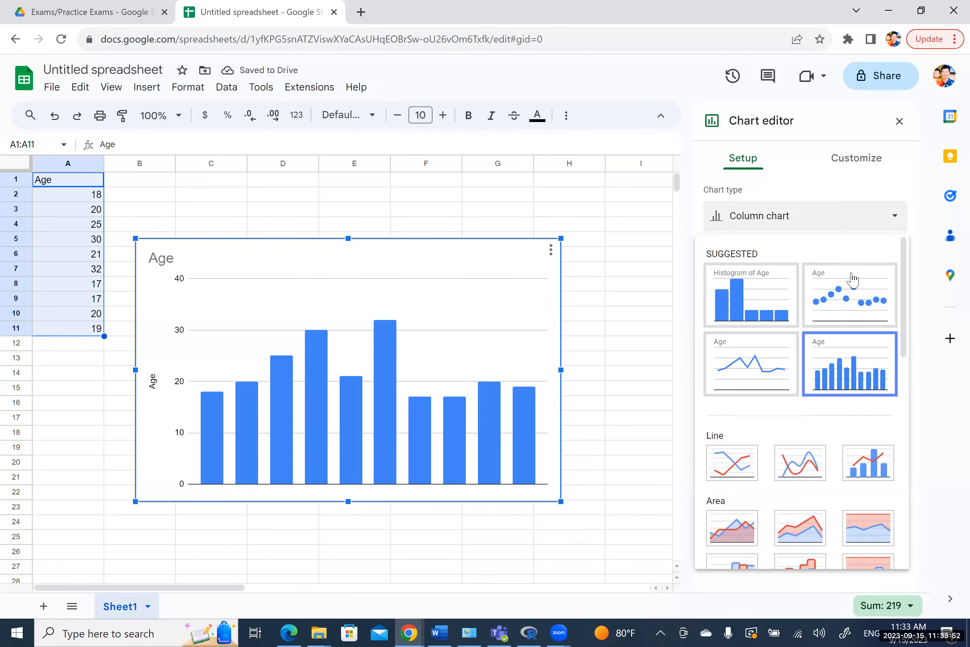
left_click(853, 274)
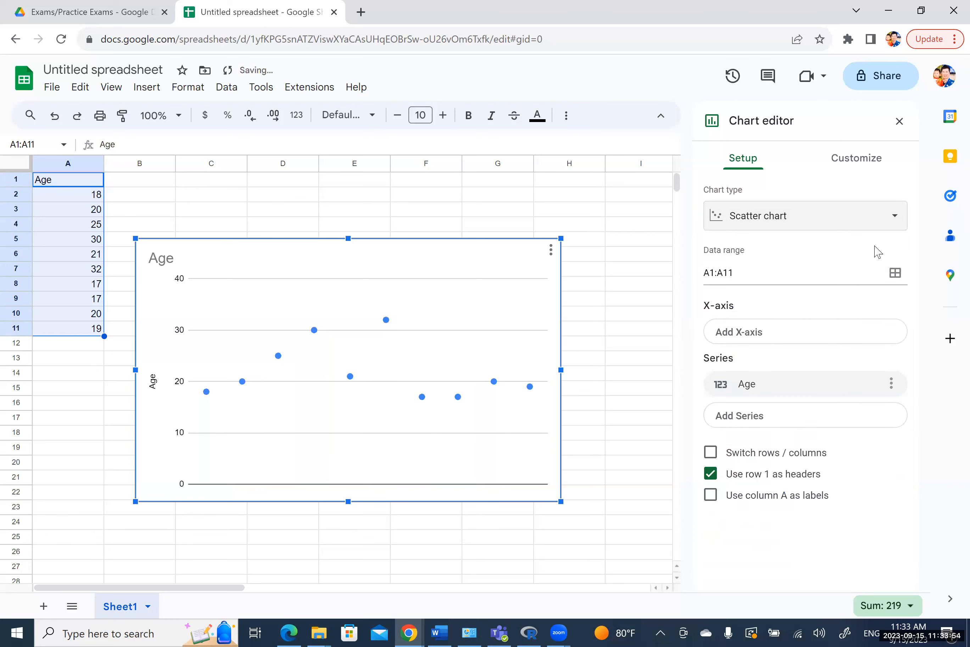
Change the age chart's type to Histogram chart from the Other category
left_click(891, 219)
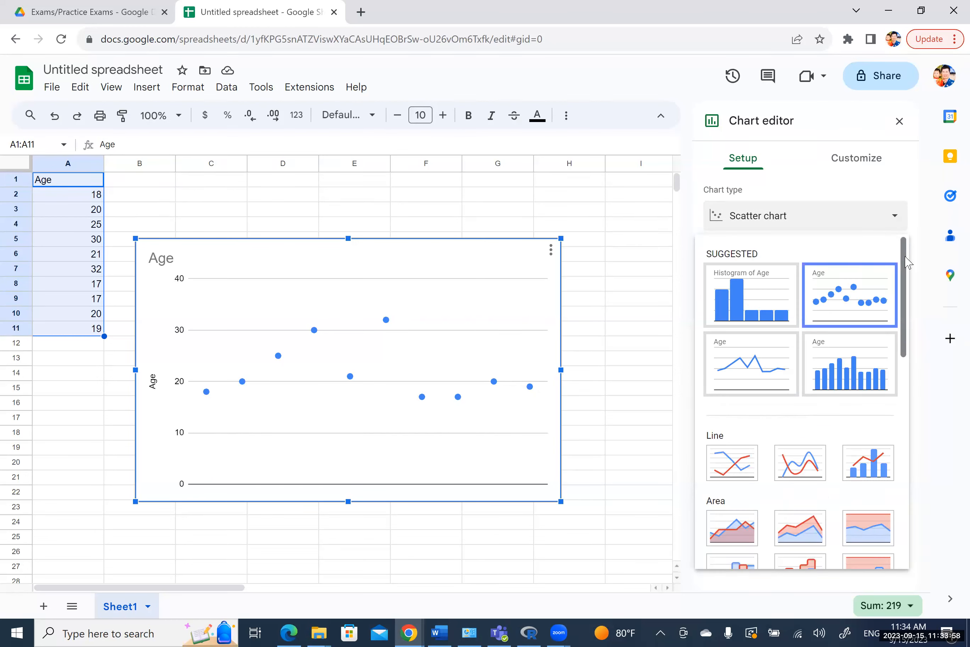
left_click(904, 451)
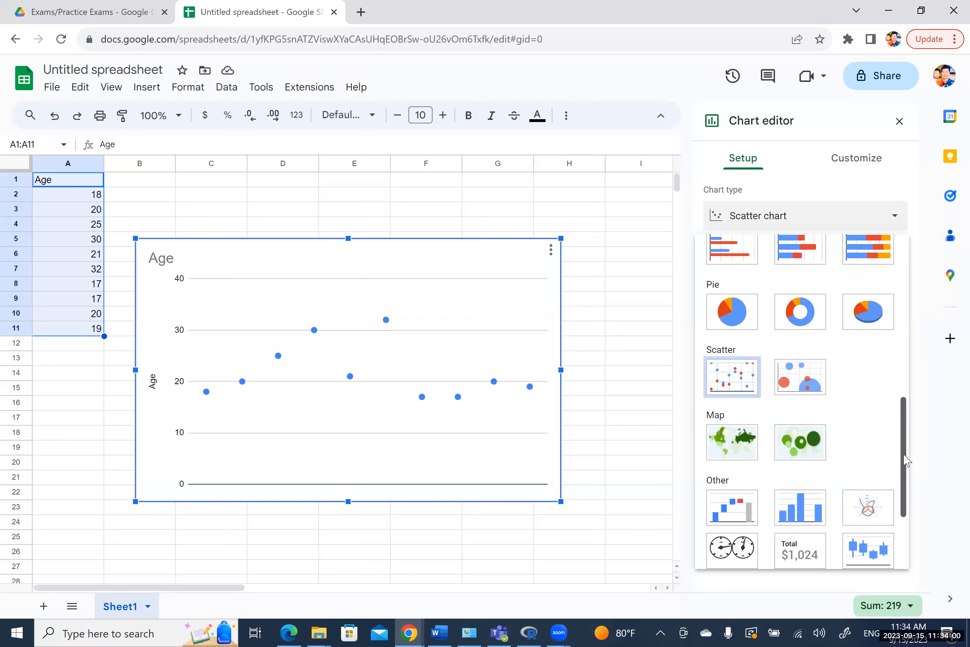
scroll(795, 441, "down", 2)
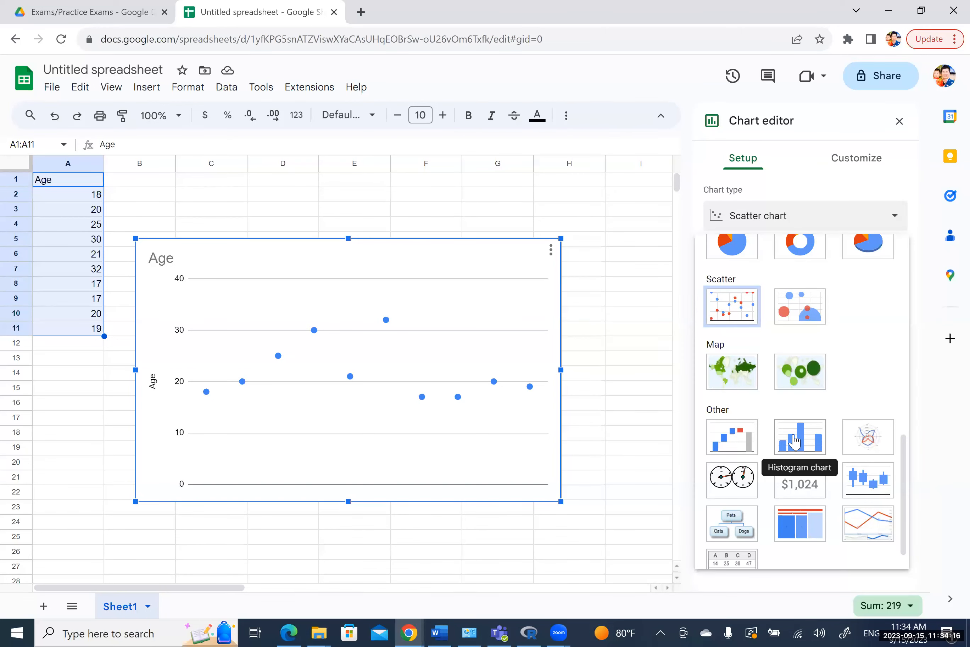
left_click(794, 440)
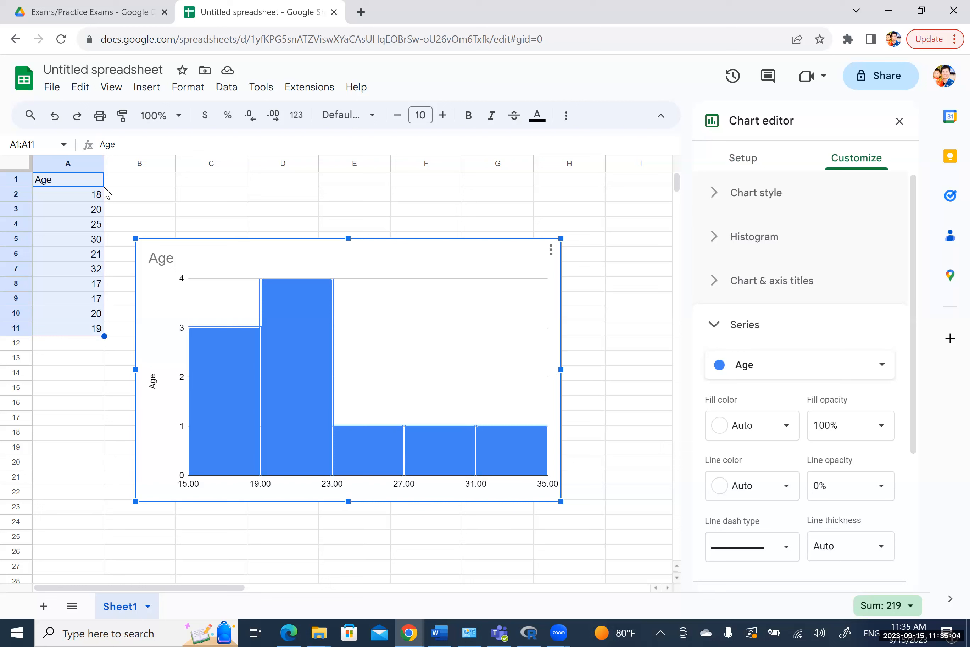
Change the fill color of the Age series' histogram bars to red
left_click(219, 365)
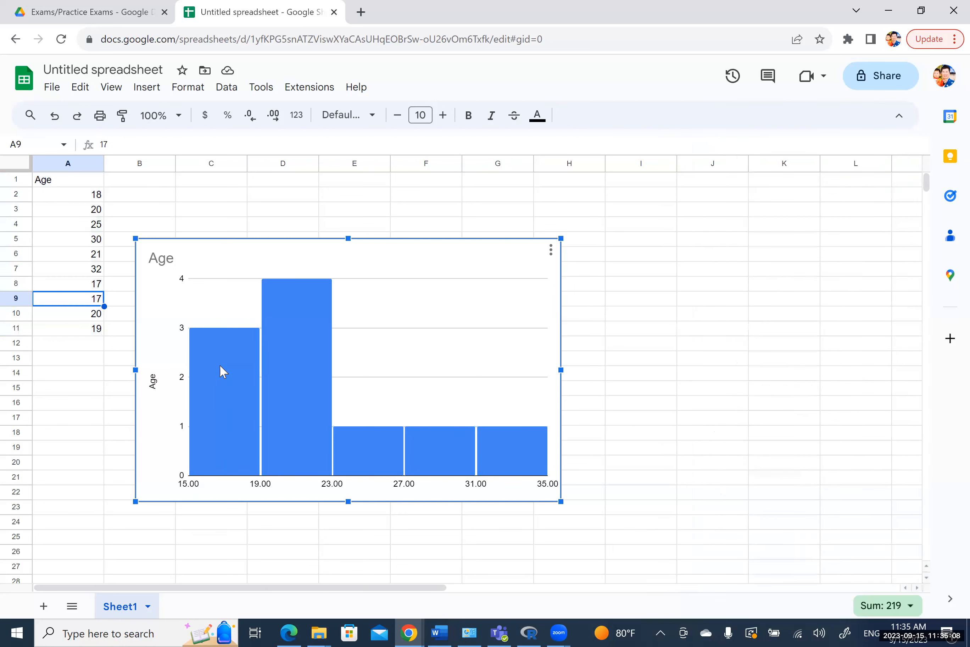
double_click(236, 409)
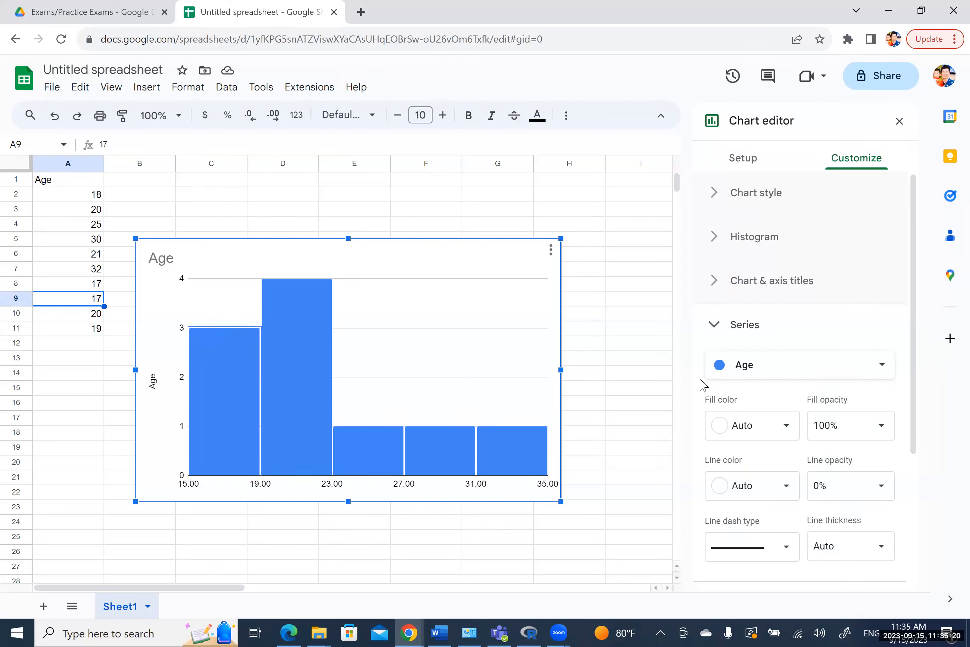
left_click(789, 374)
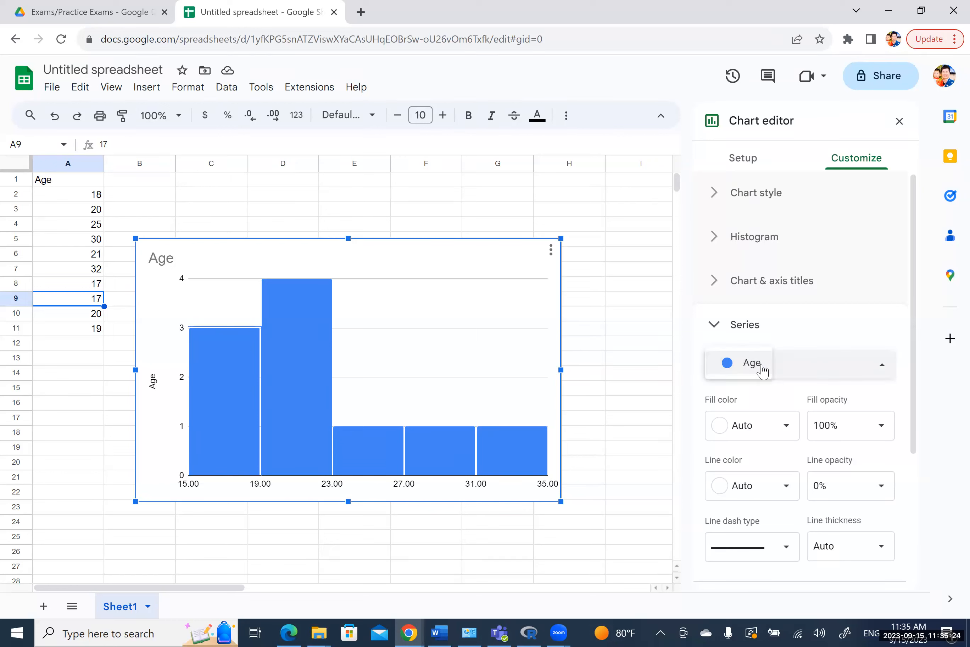
left_click(853, 369)
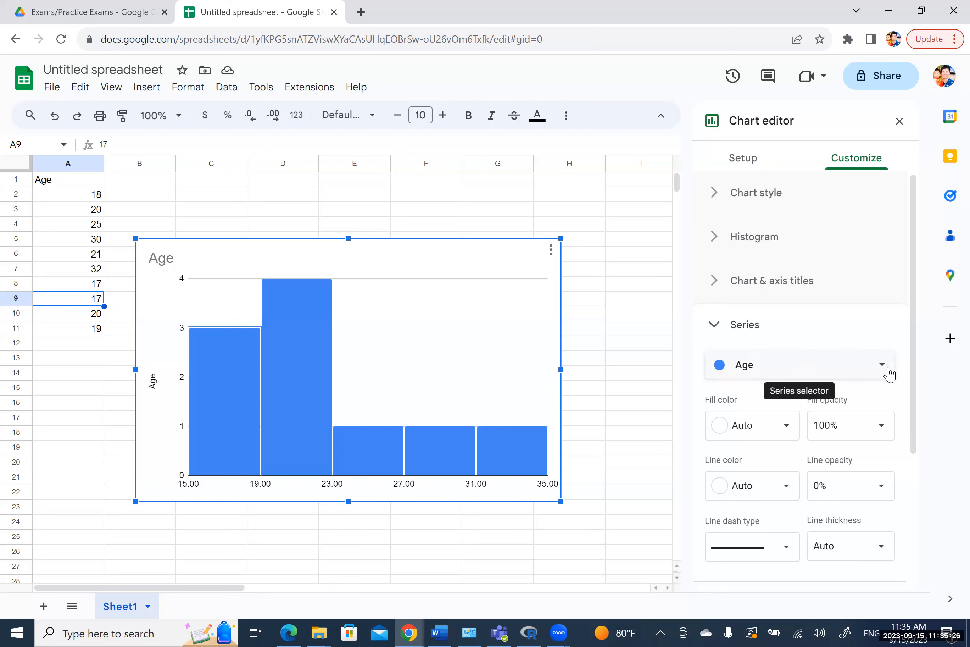
left_click(883, 365)
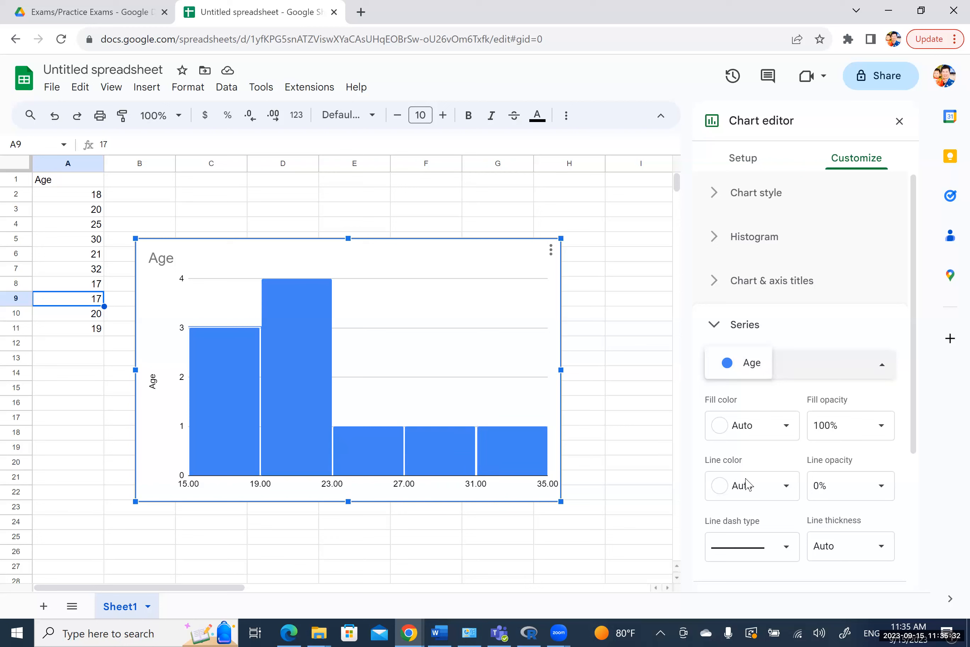
left_click(784, 429)
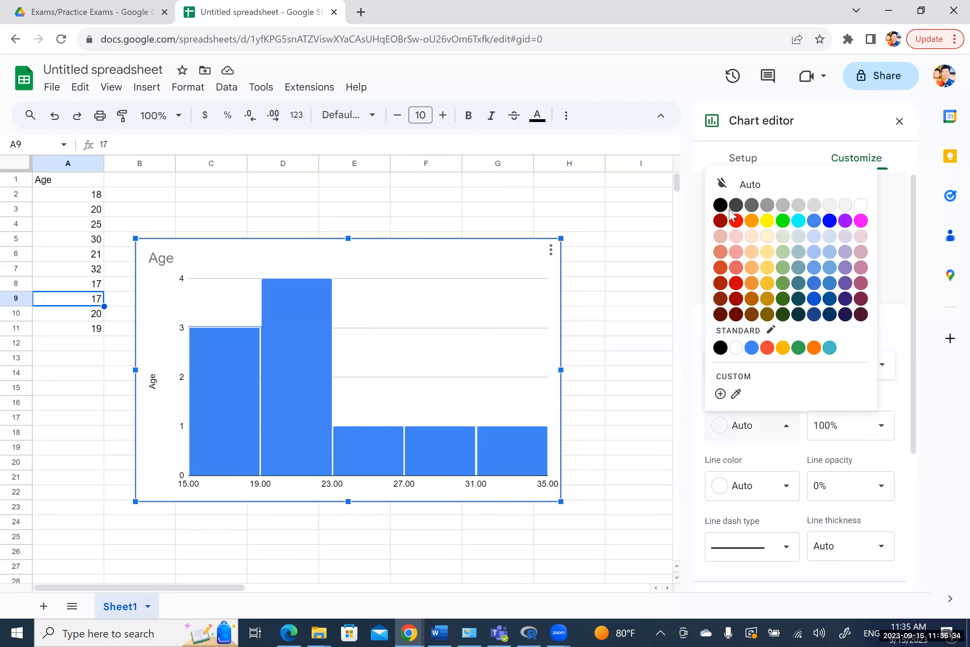
left_click(736, 221)
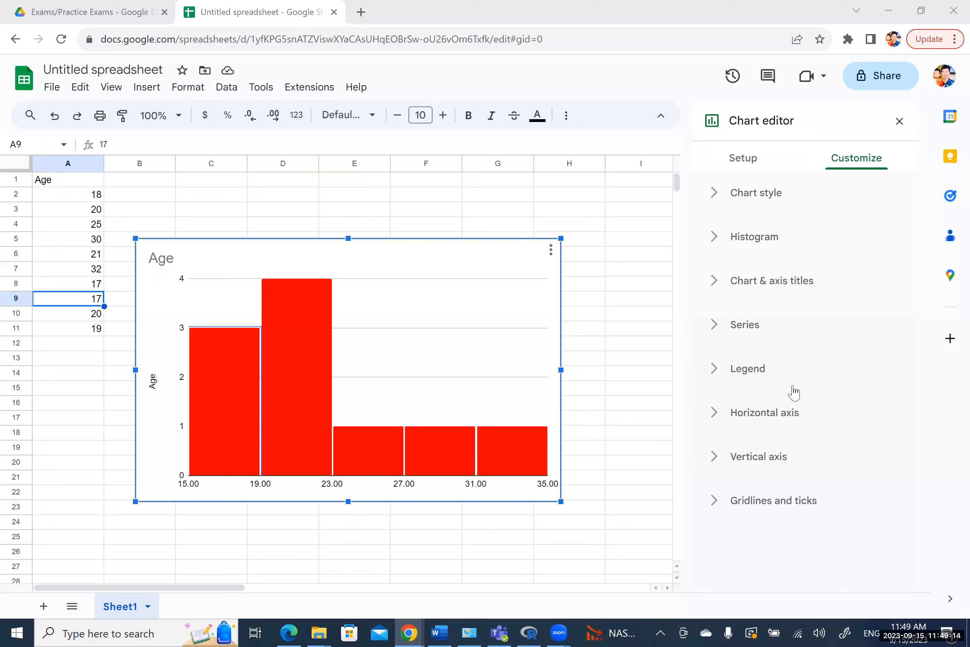
Review the vertical axis settings of the age histogram, from label font through scale factor and number format
left_click(753, 457)
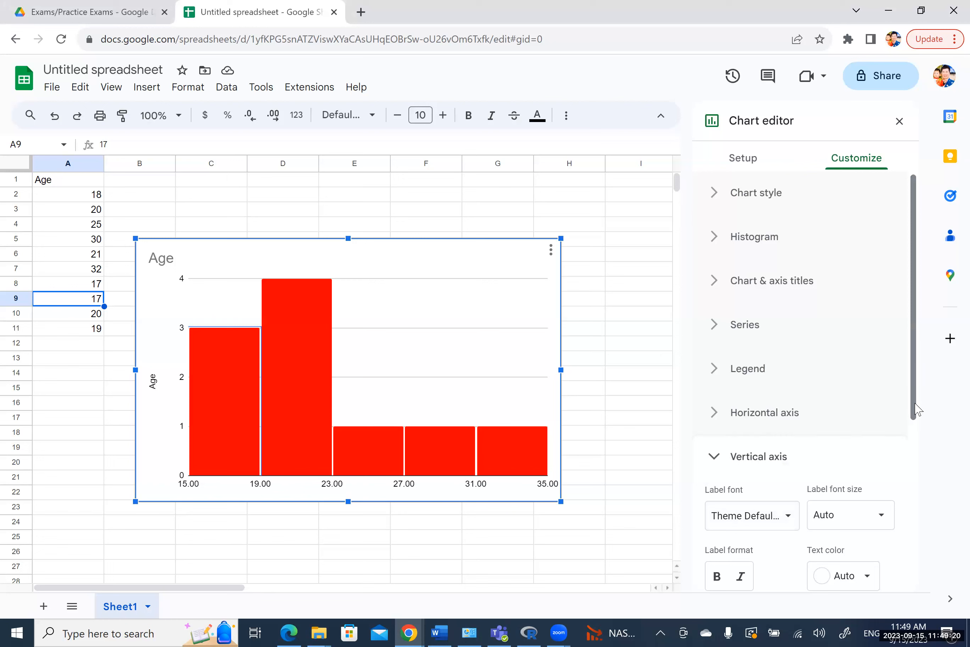
scroll(913, 411, "down", 2)
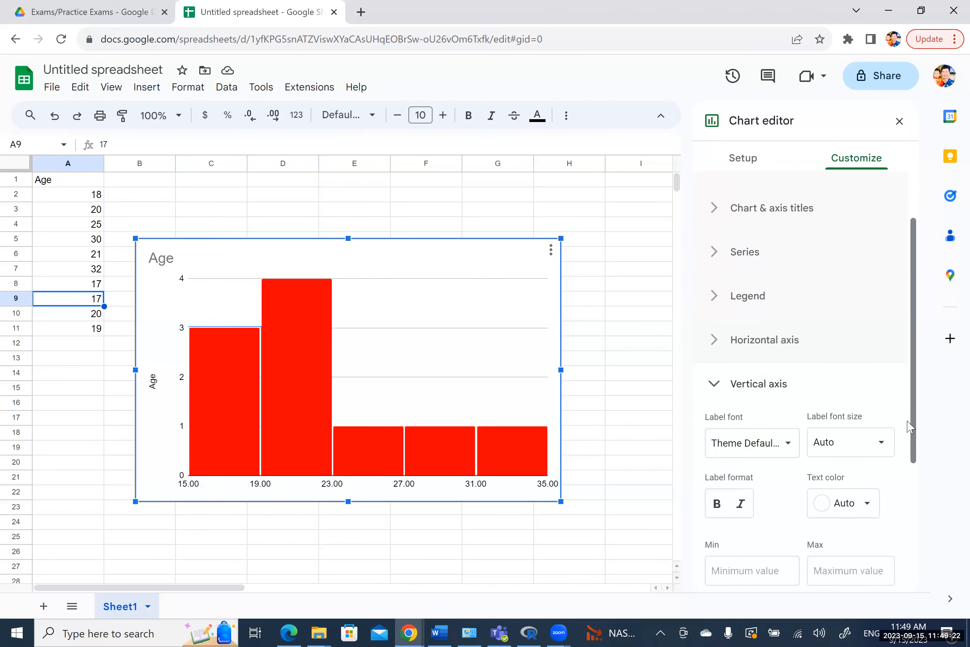
scroll(912, 426, "down", 3)
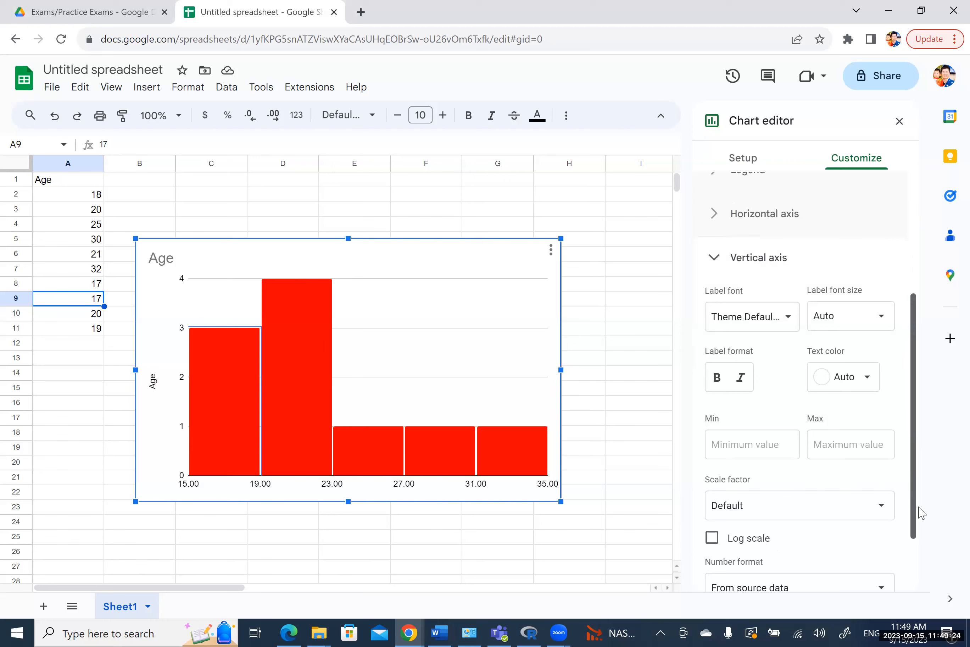
scroll(920, 511, "down", 1)
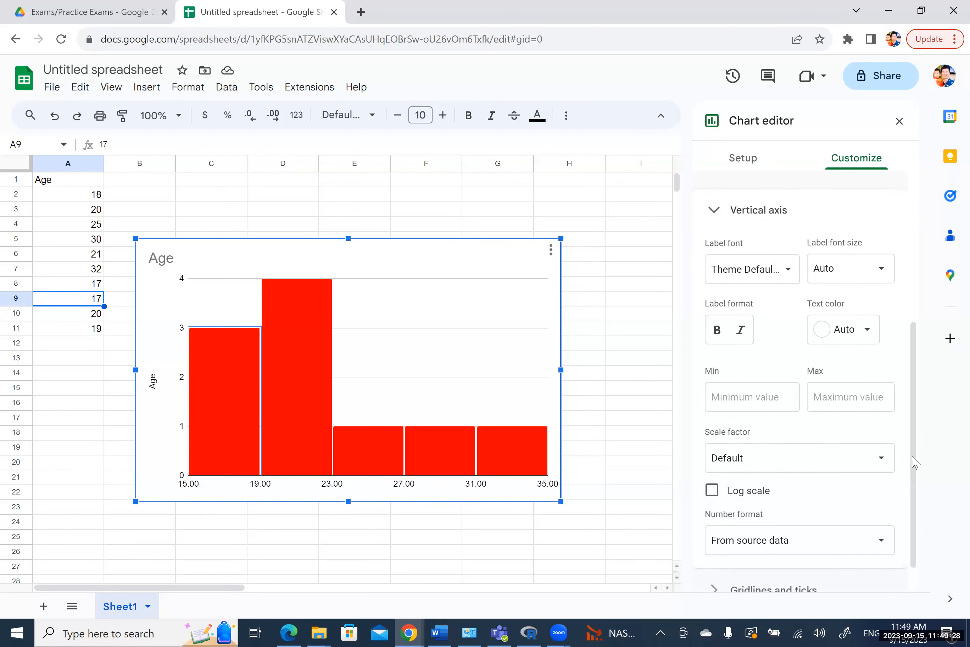
scroll(906, 485, "down", 1)
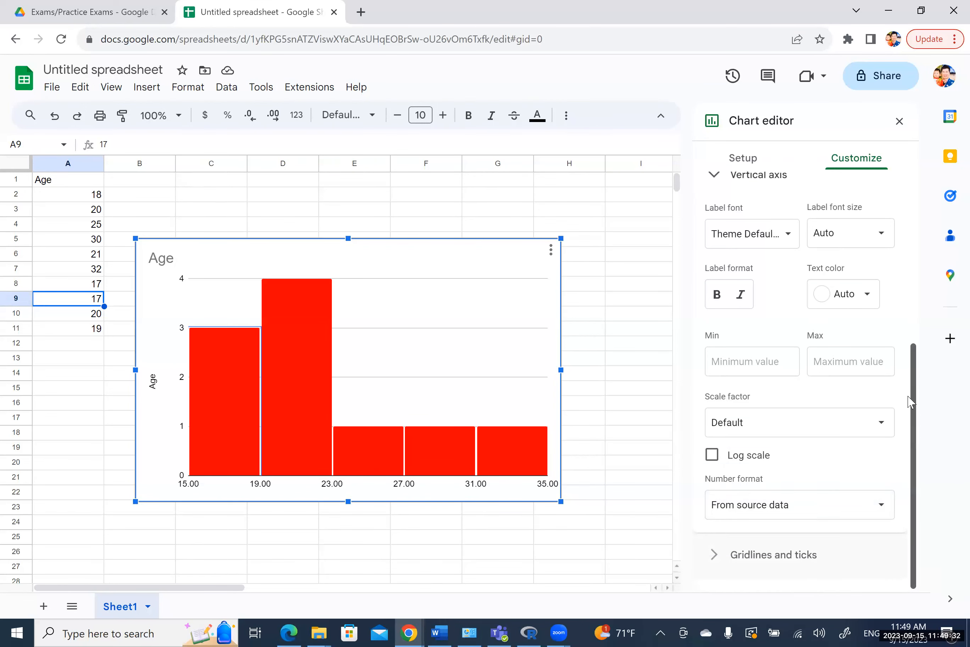
scroll(910, 403, "up", 3)
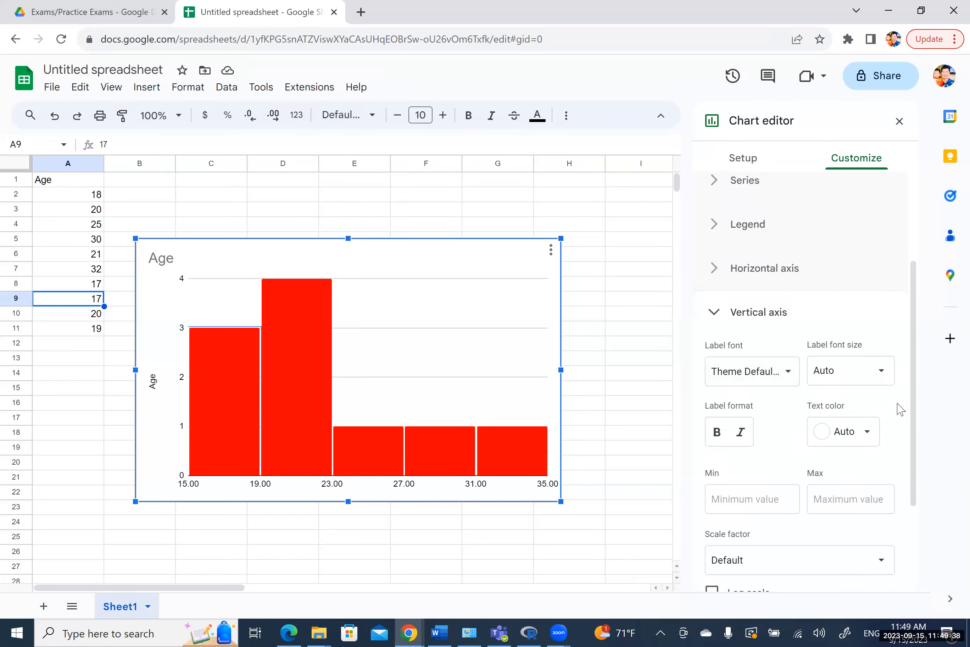
scroll(908, 466, "down", 3)
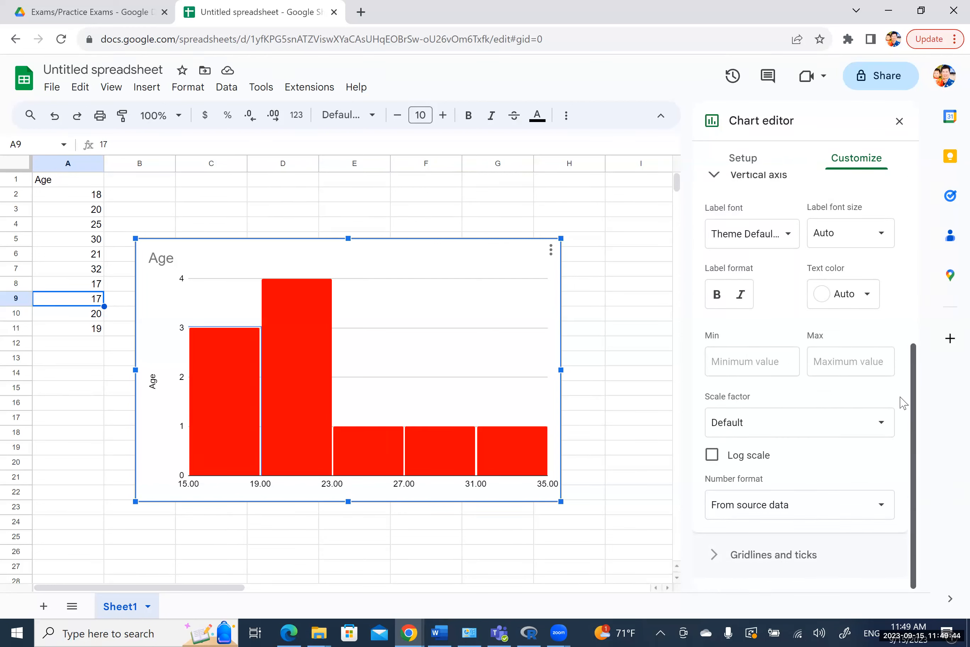
scroll(901, 403, "up", 3)
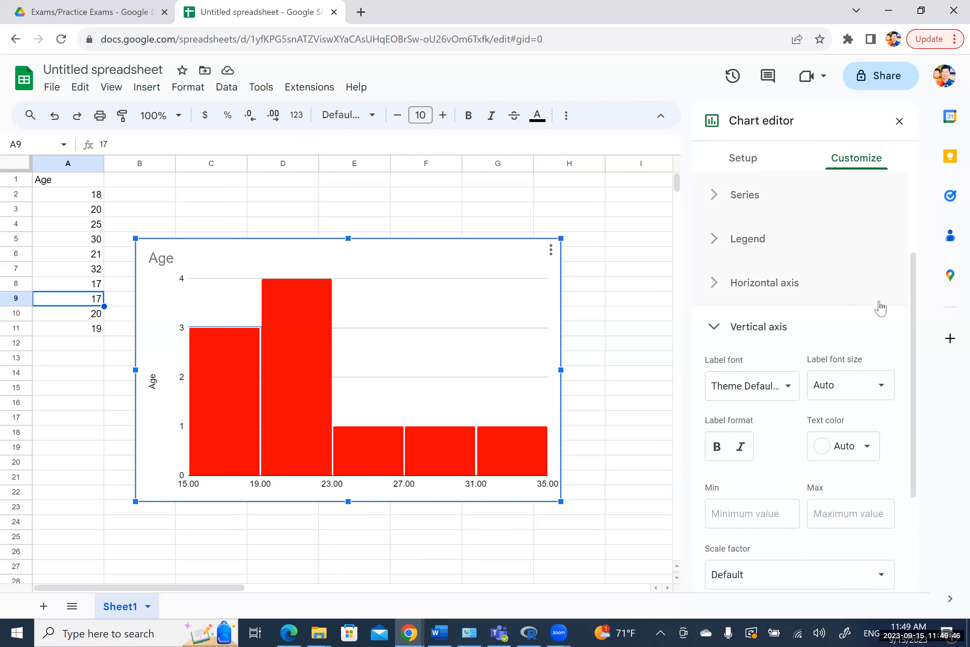
left_click(739, 384)
left_click(780, 350)
left_click(778, 342)
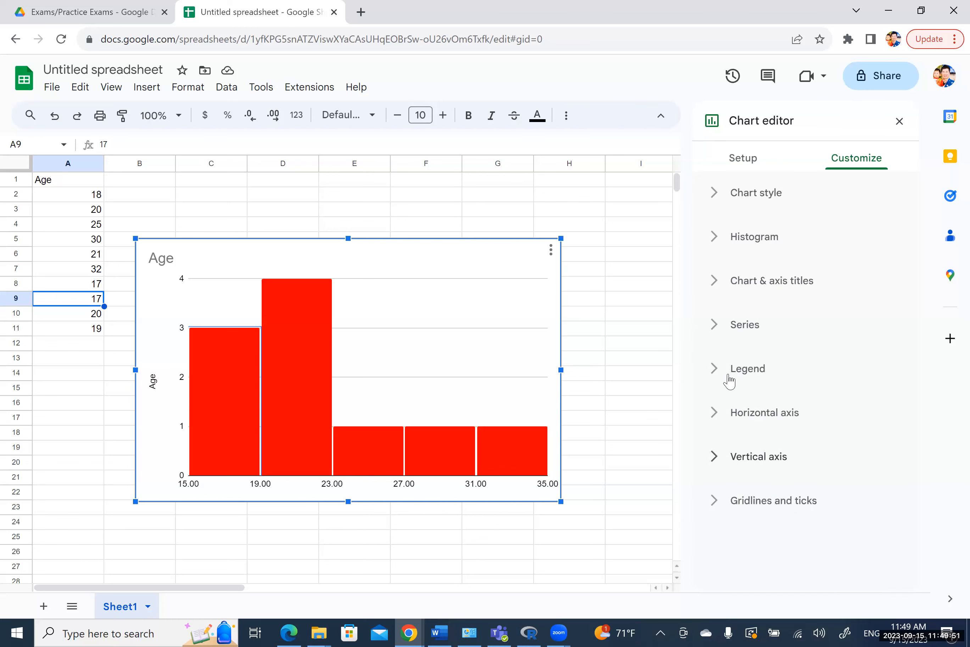
left_click(715, 465)
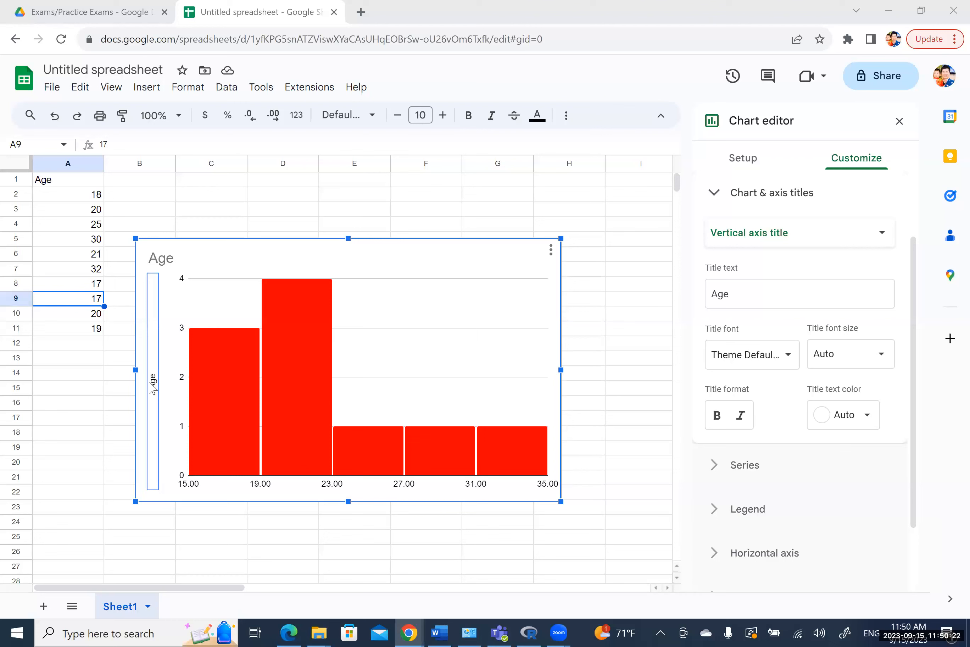
Change the histogram's vertical axis title to "frequency"
left_click(153, 380)
double_click(153, 380)
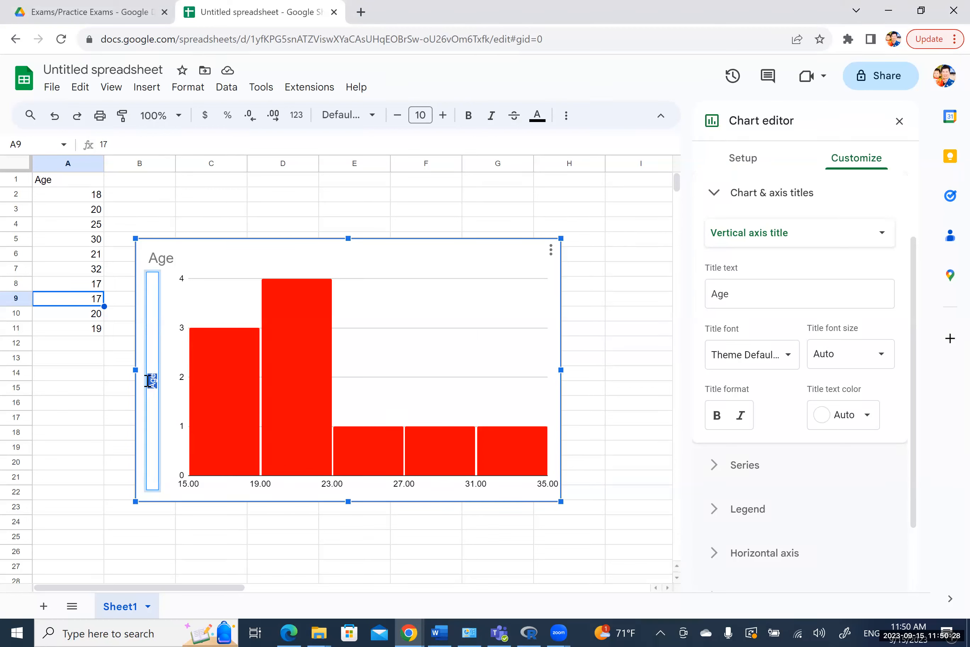
key("BackSpace")
type("frequency")
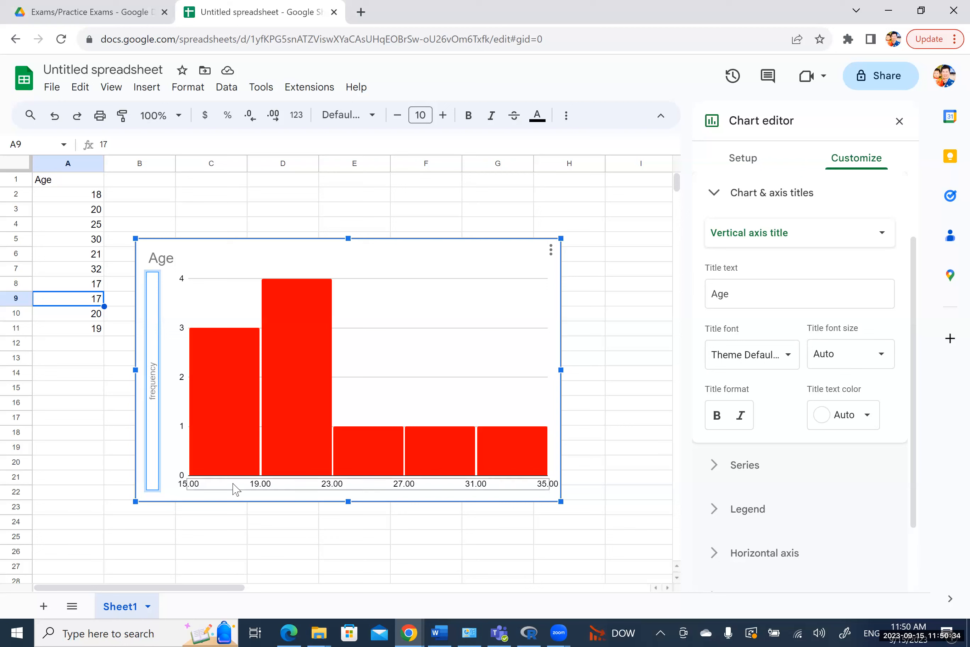
left_click(313, 397)
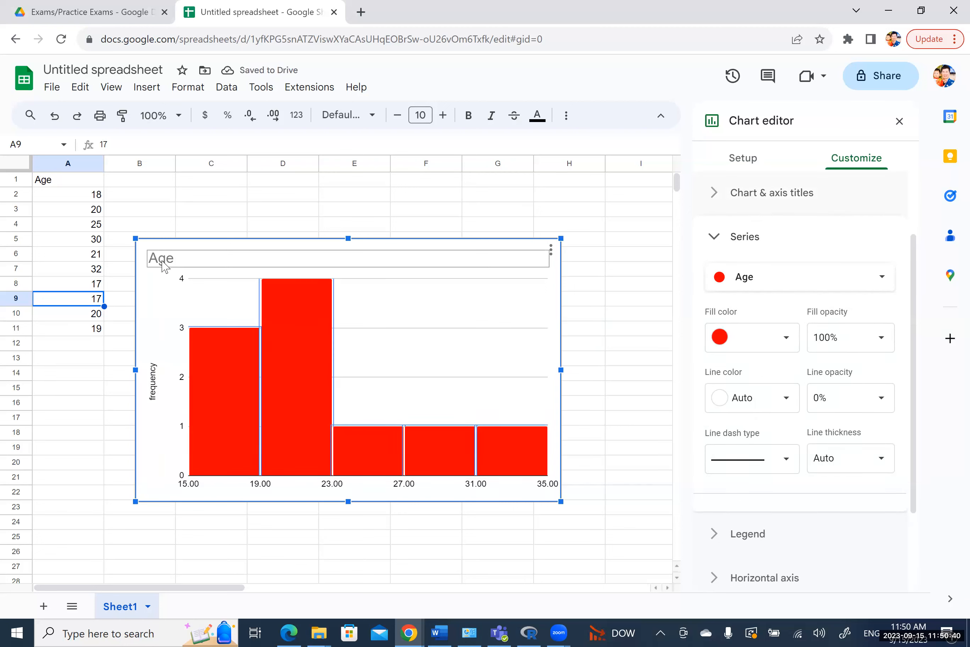
Move the chart title "Age" from above the bars to just below the right end of the horizontal axis
left_click(162, 266)
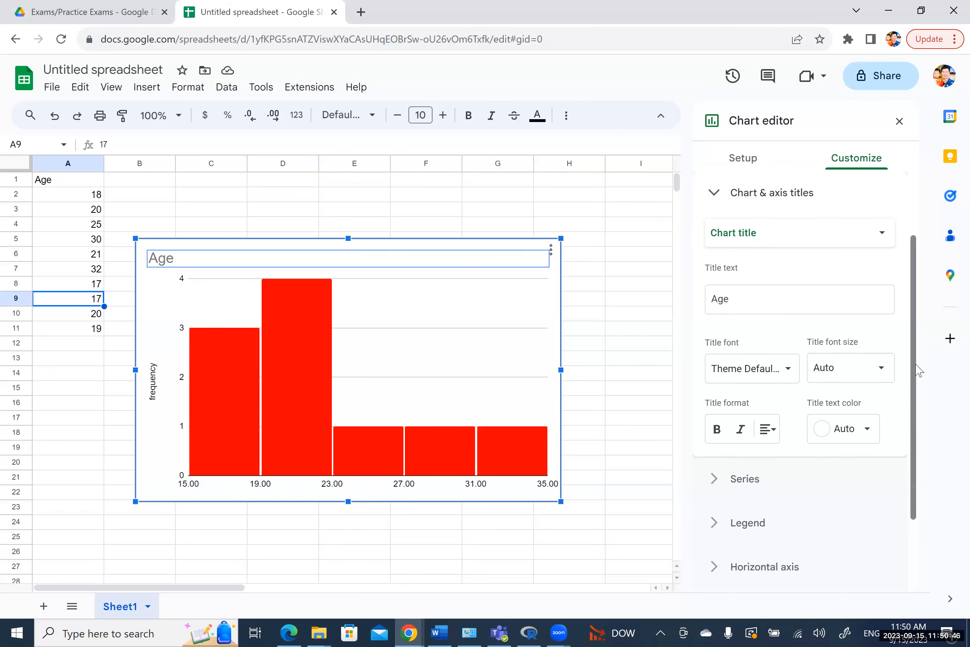
left_click_drag(916, 364, 916, 298)
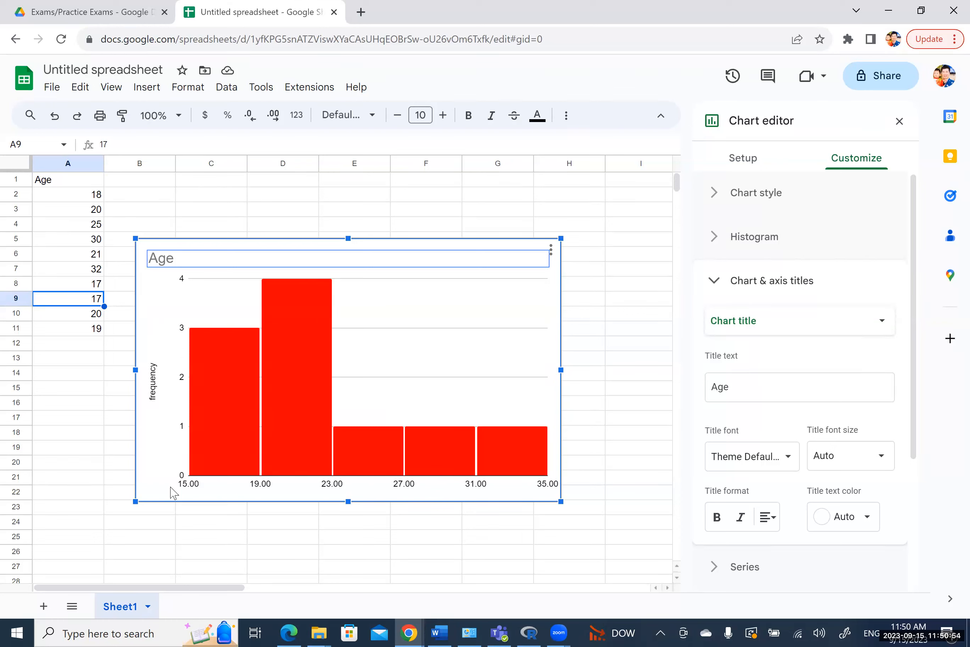
left_click_drag(176, 491, 177, 492)
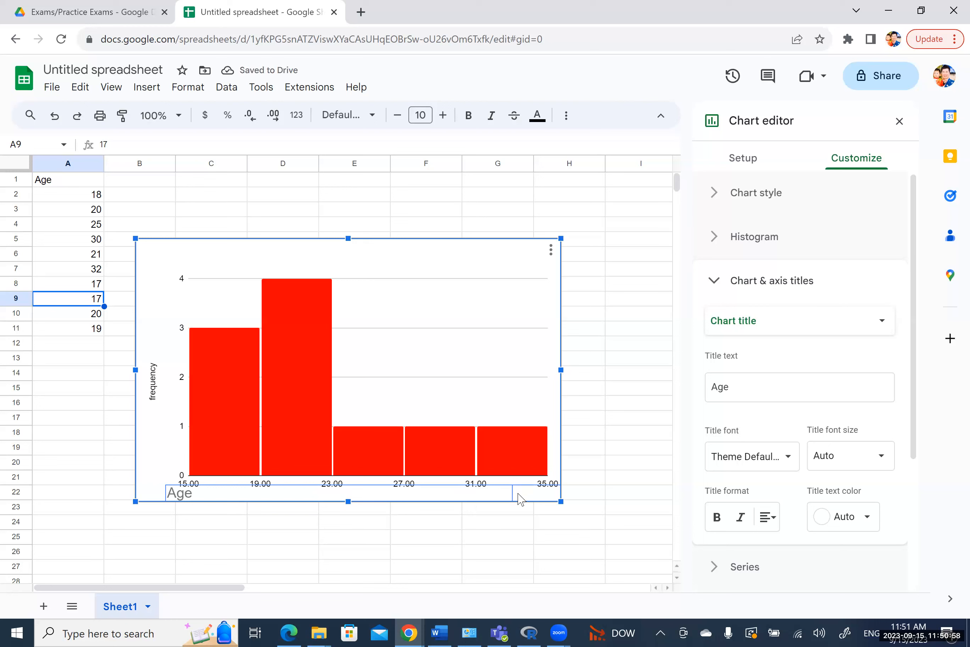
left_click_drag(518, 498, 517, 496)
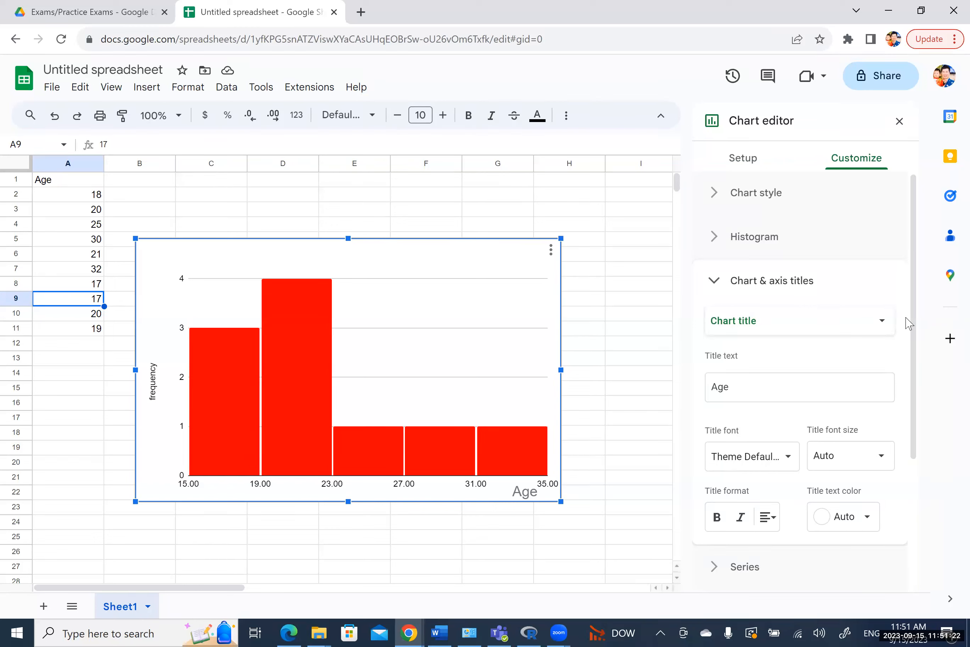
Set the histogram's bucket size to 3
left_click(719, 241)
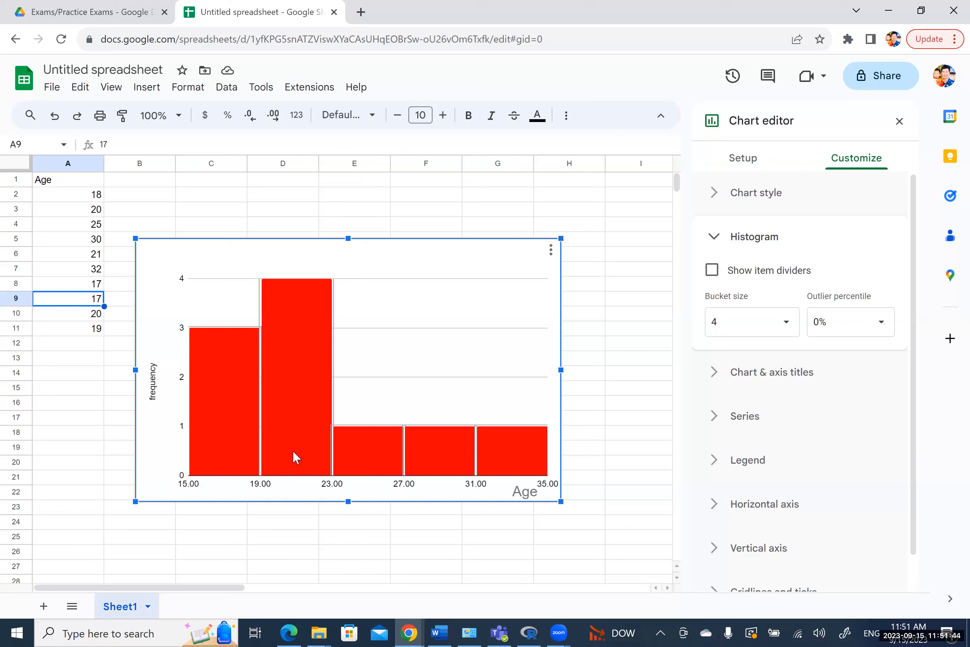
left_click(756, 319)
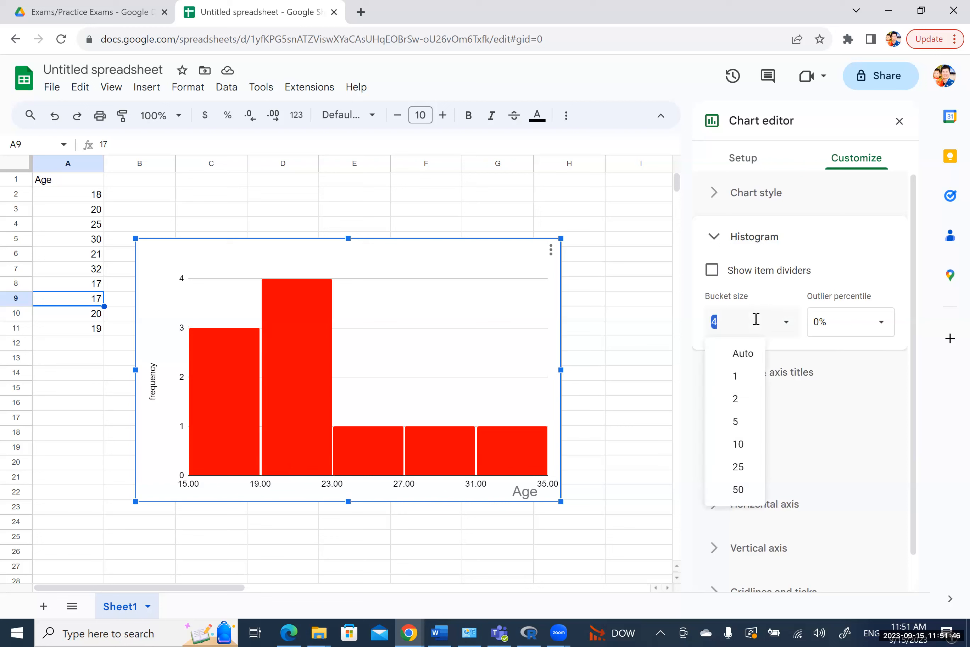
type("3")
key("Escape")
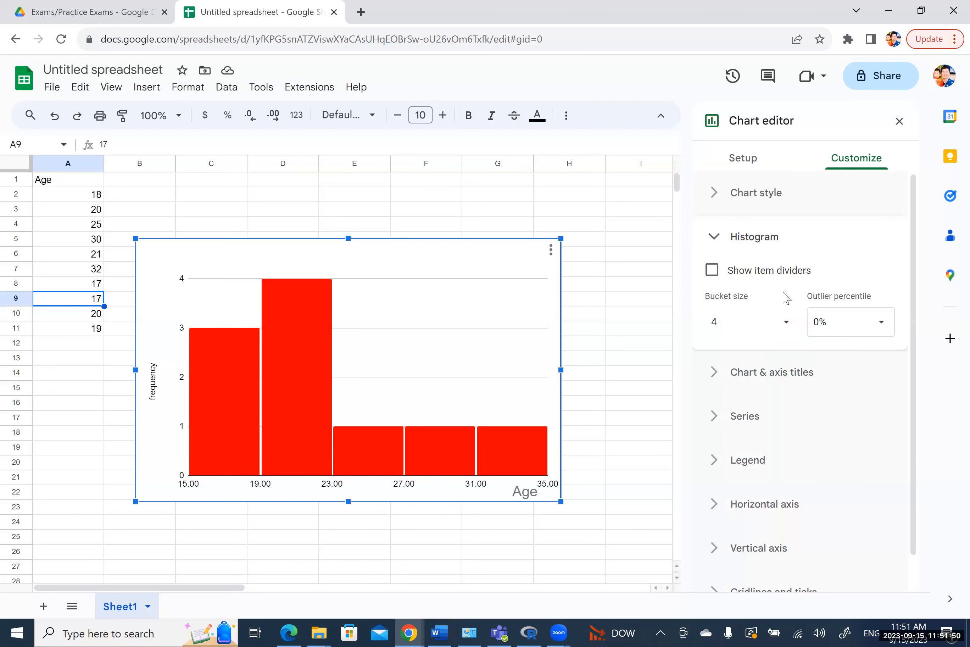
left_click(736, 325)
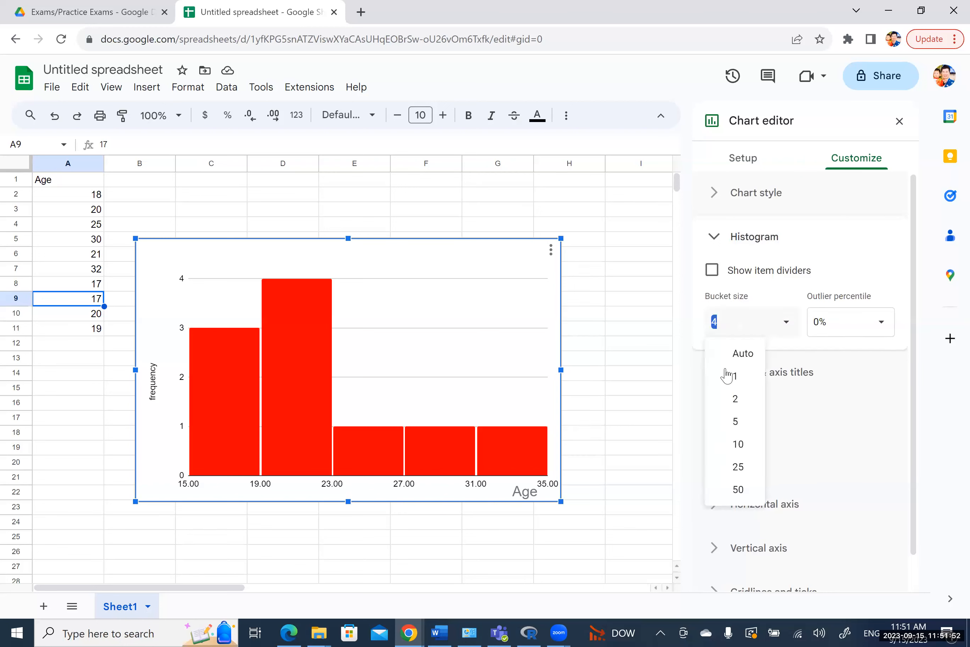
type("3")
key("Return")
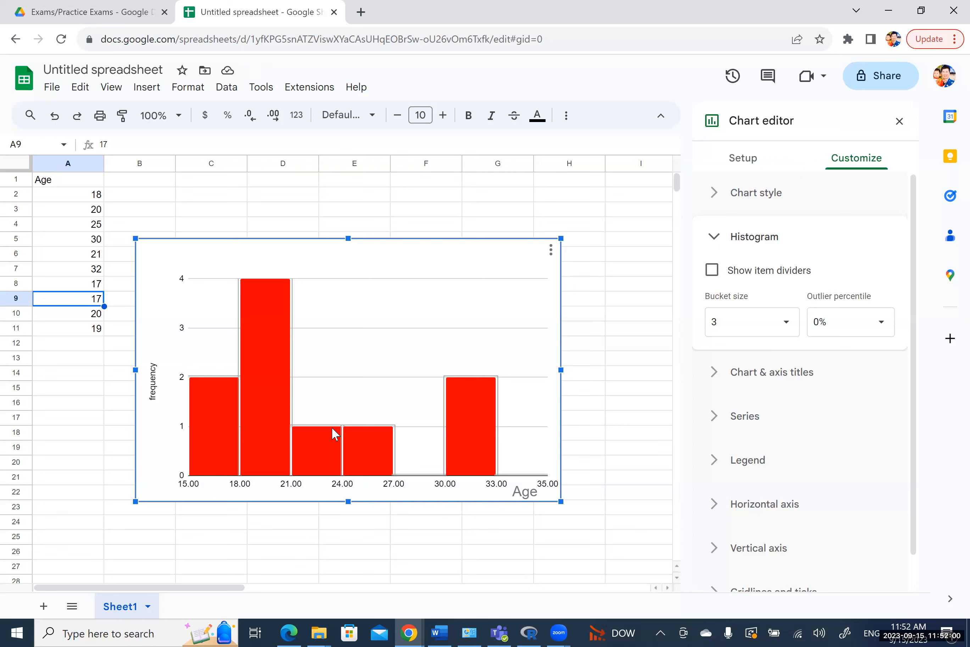
Look through the outlier percentile choices for the histogram and collapse its histogram settings
left_click(864, 321)
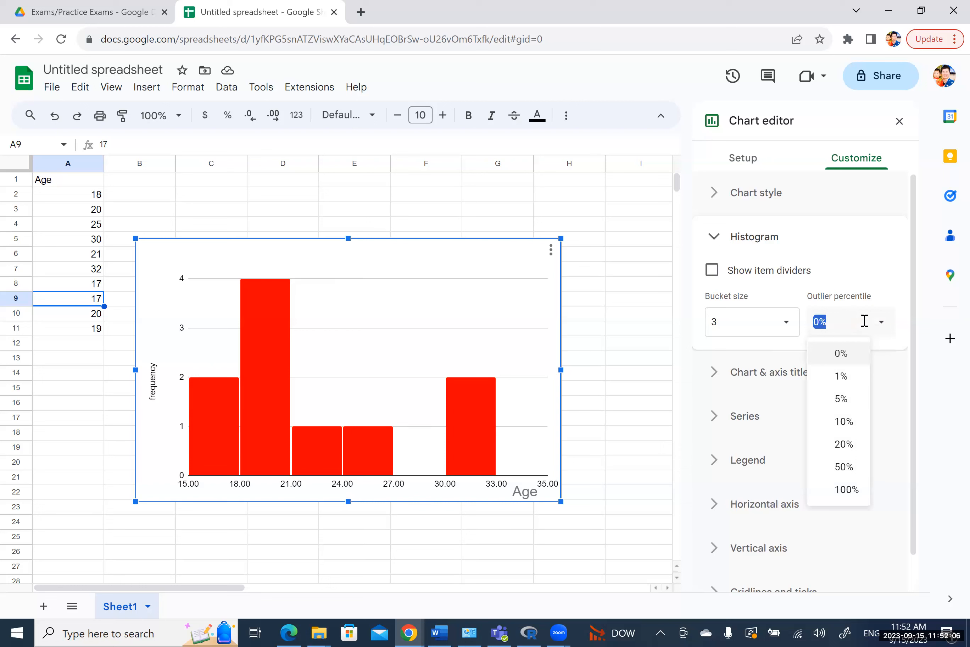
left_click(863, 318)
left_click(821, 238)
left_click(821, 238)
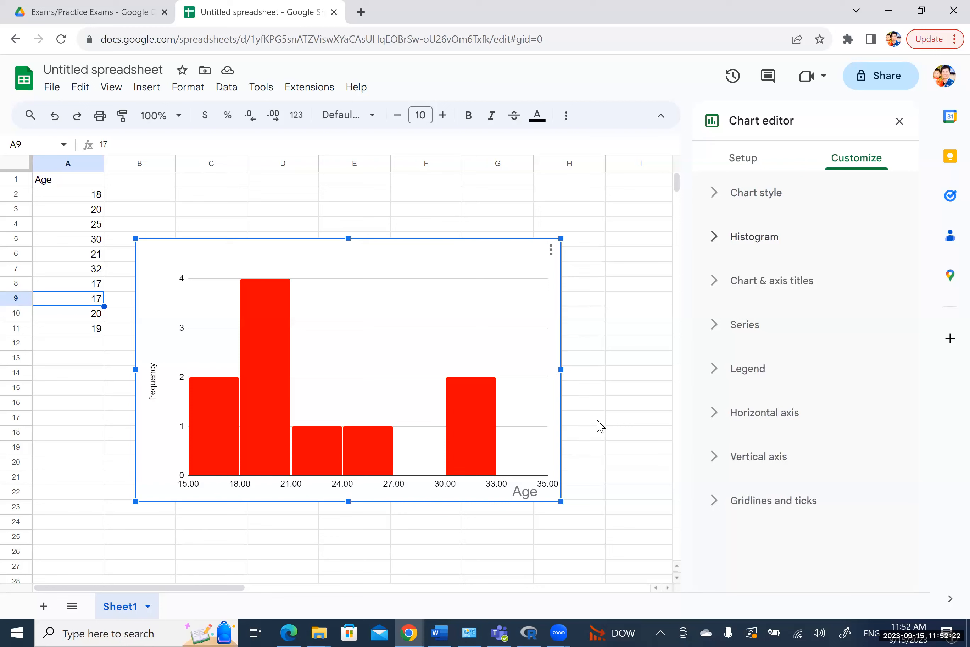
Look through the histogram's vertical and horizontal axis settings, including label format, minimum and maximum bounds and label slant
left_click(721, 466)
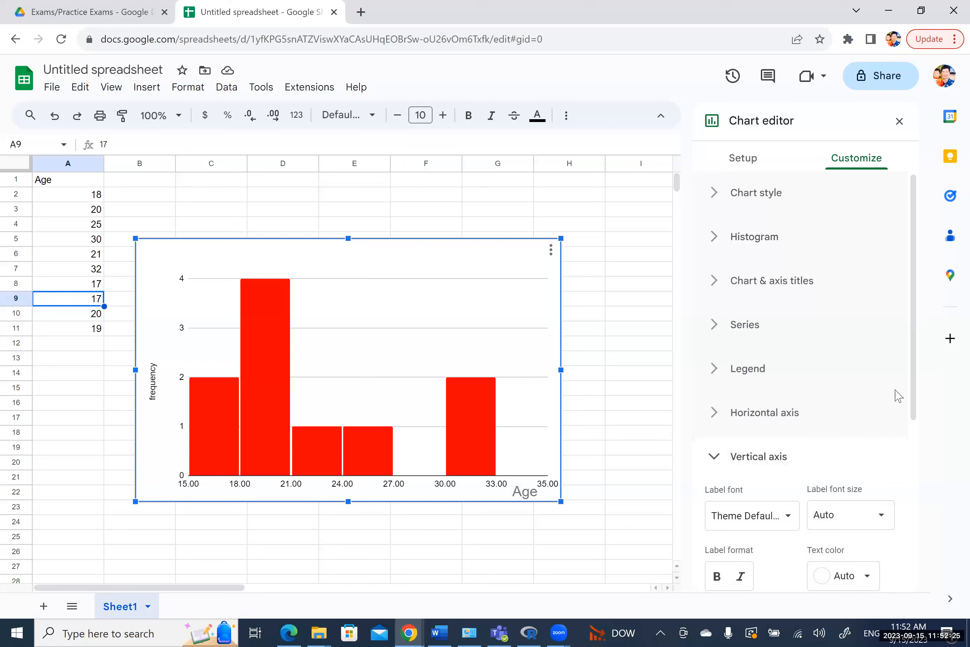
left_click(712, 412)
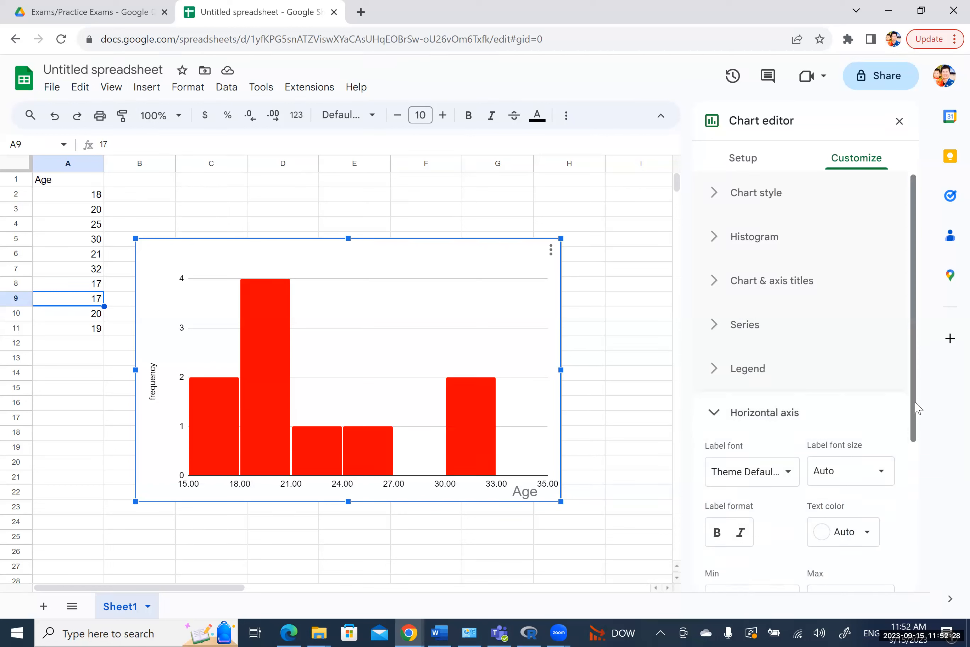
scroll(914, 513, "down", 4)
scroll(914, 526, "down", 1)
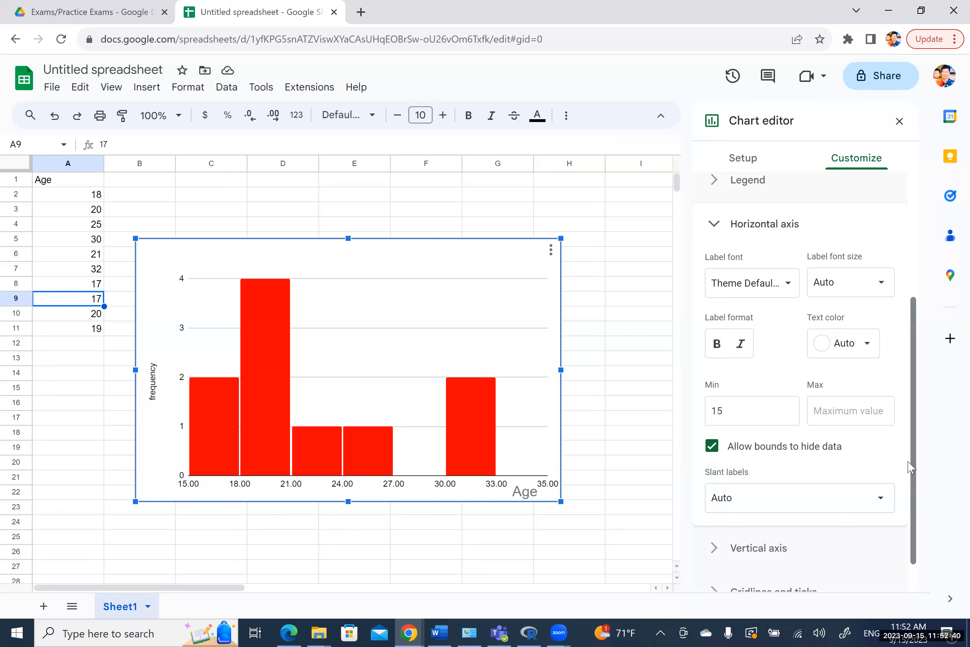
scroll(907, 508, "down", 1)
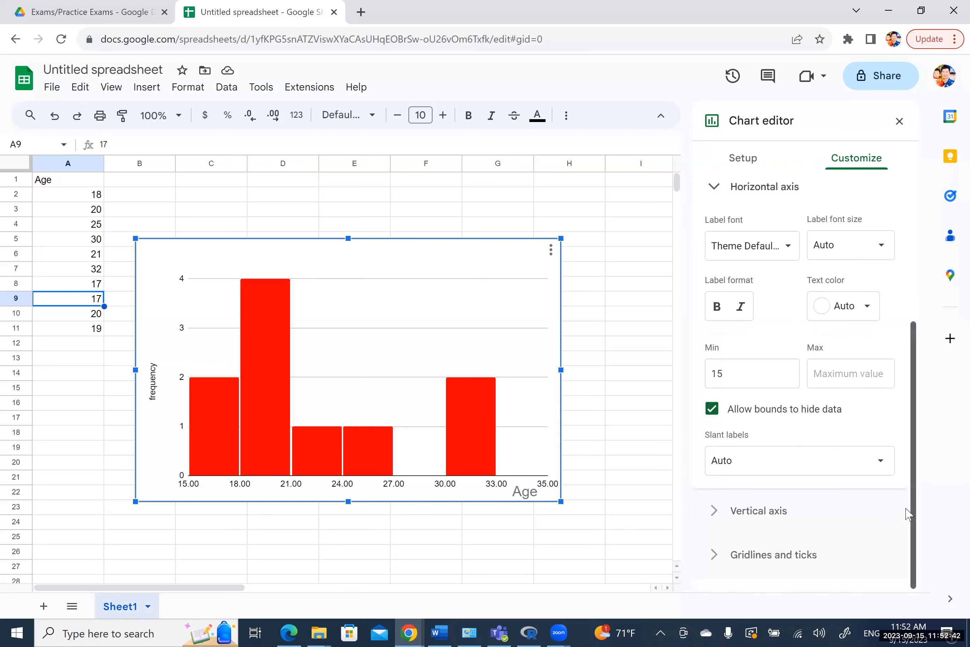
left_click_drag(914, 466, 914, 395)
scroll(910, 430, "up", 1)
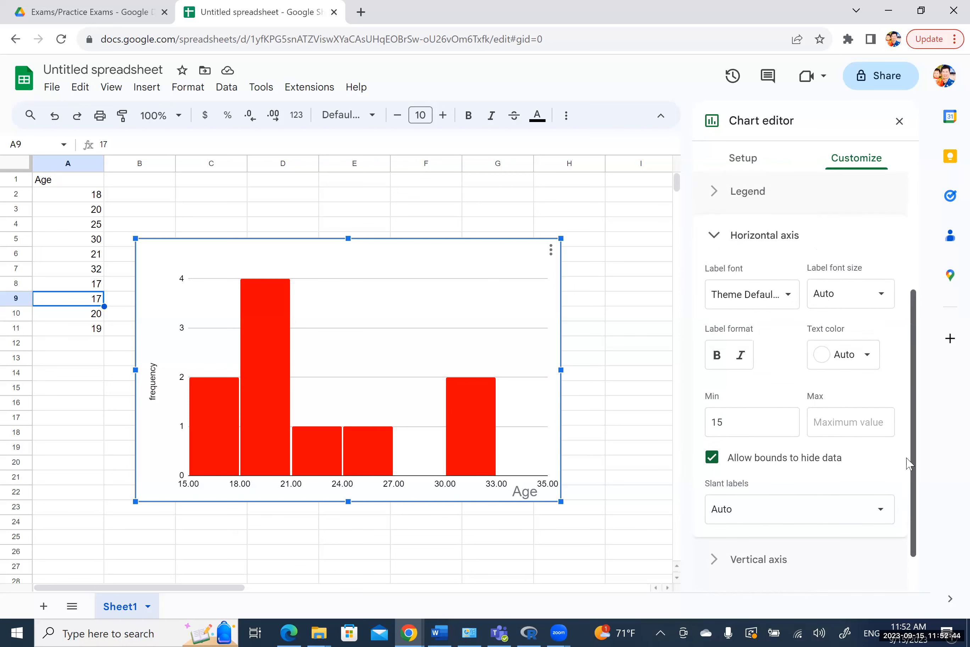
scroll(903, 478, "down", 1)
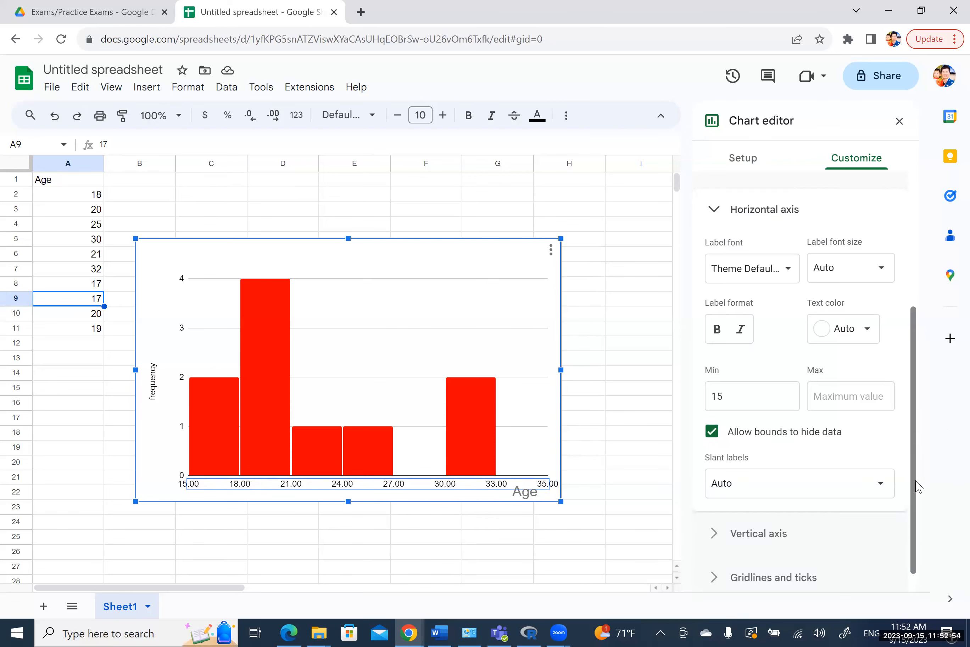
scroll(918, 486, "down", 1)
scroll(917, 487, "up", 4)
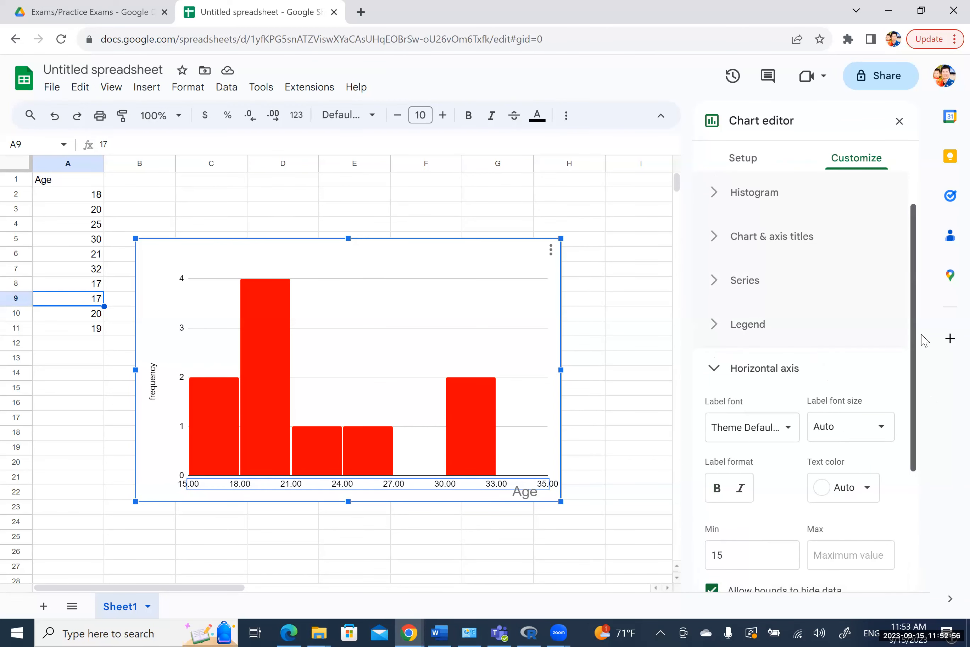
scroll(917, 287, "up", 2)
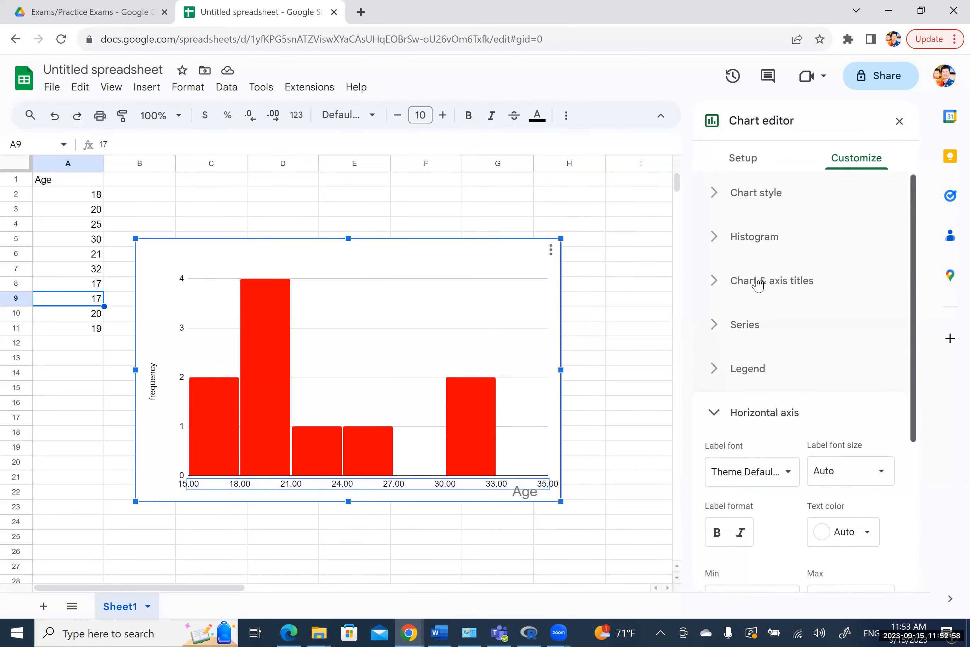
Review the chart title settings and try to shift the "Age" title further right below the horizontal axis
left_click(755, 287)
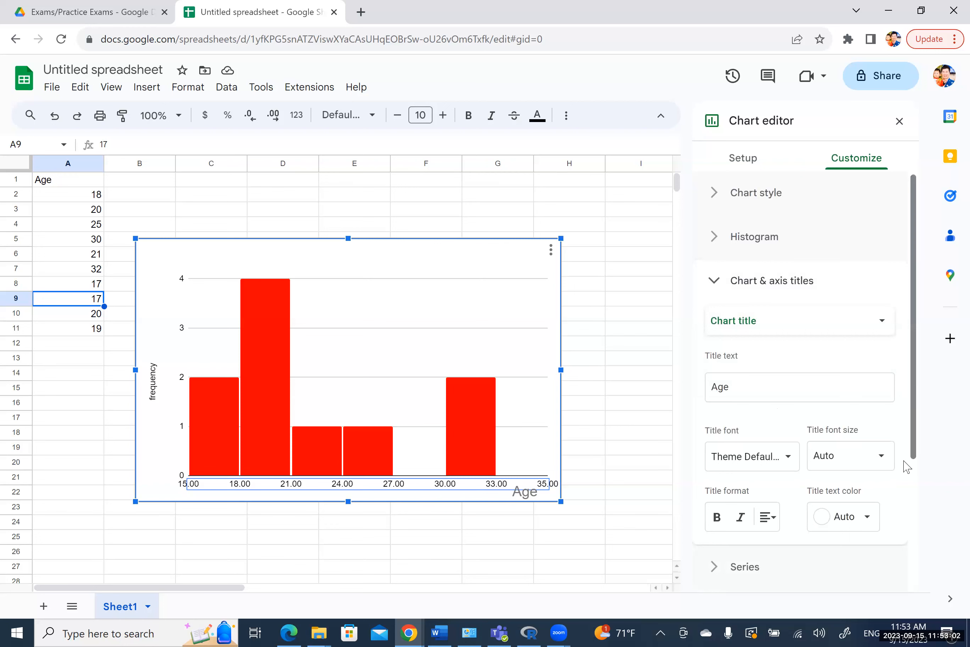
scroll(906, 465, "down", 3)
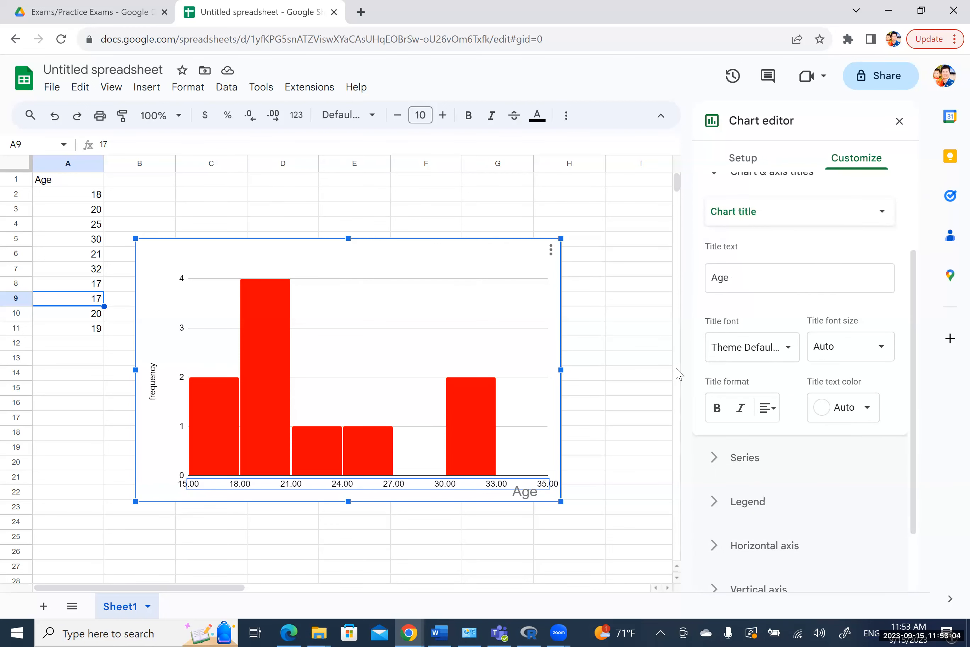
left_click(516, 495)
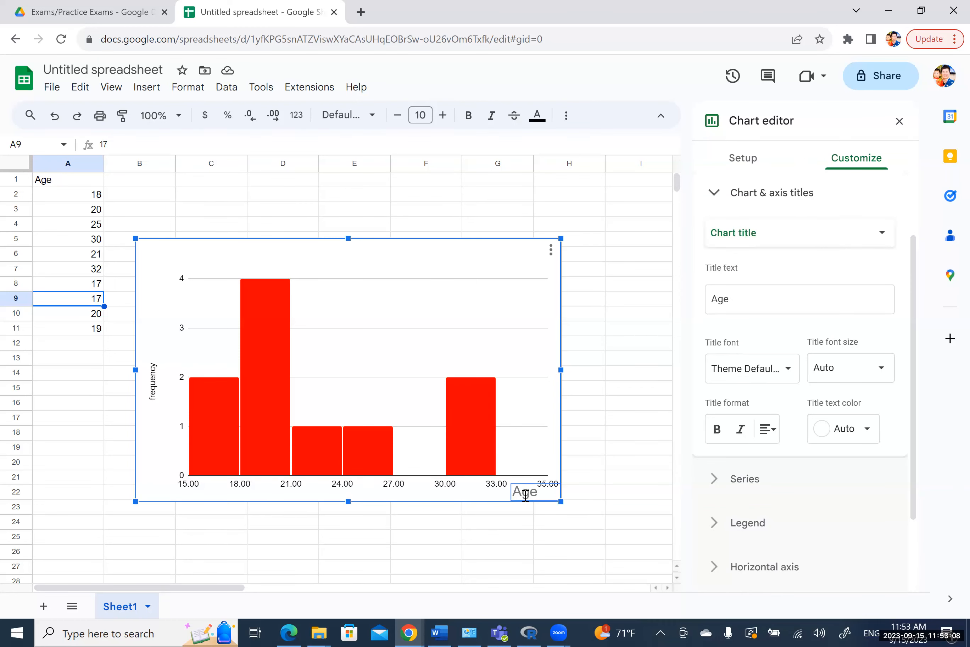
left_click(523, 493)
left_click_drag(533, 485, 560, 484)
left_click(553, 491)
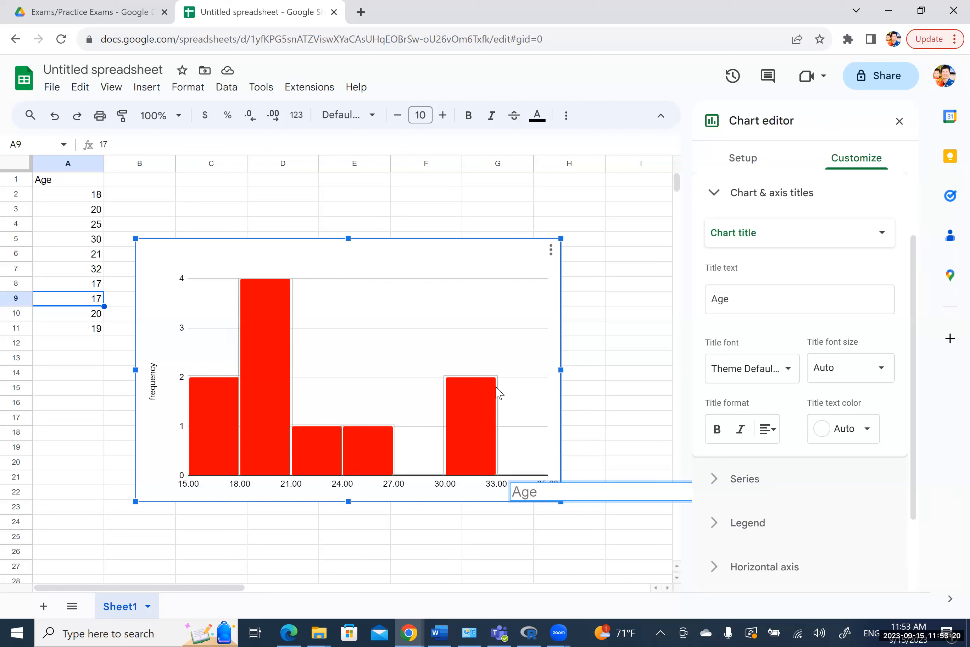
left_click(491, 342)
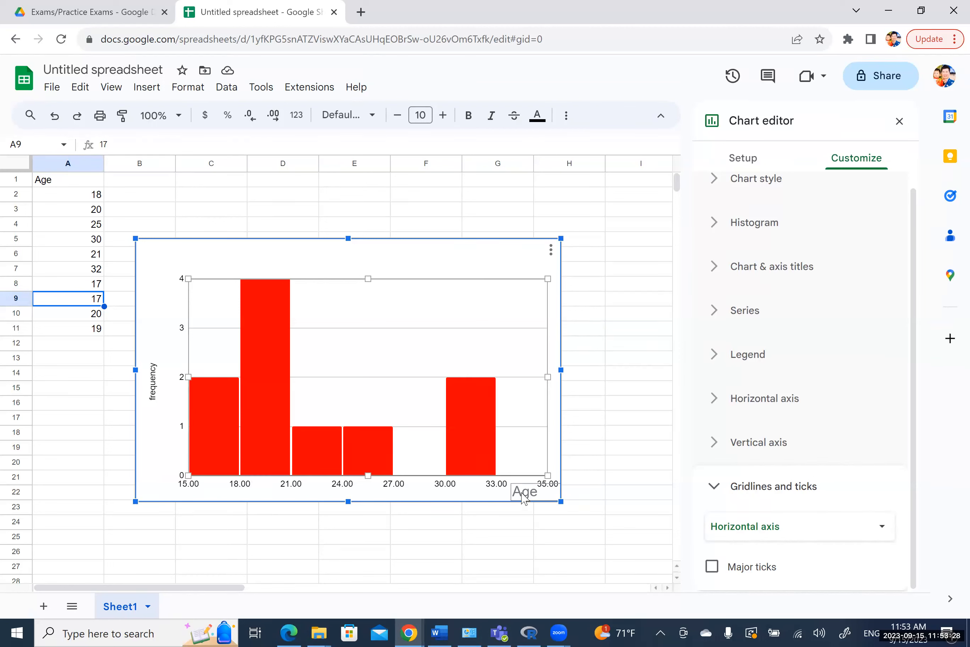
Download the histogram chart as a PNG image
left_click(551, 251)
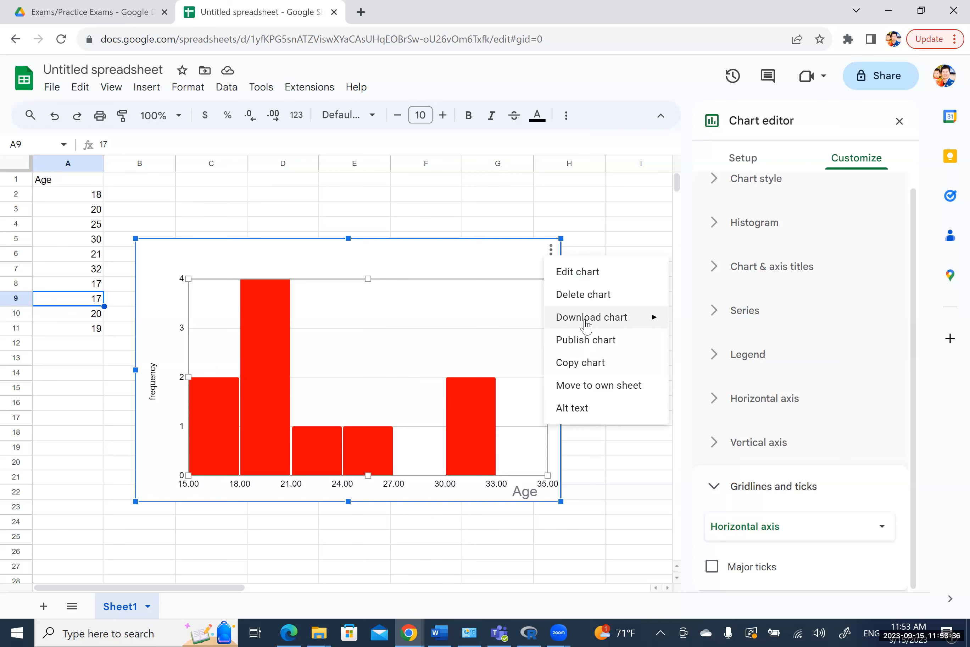
left_click(585, 321)
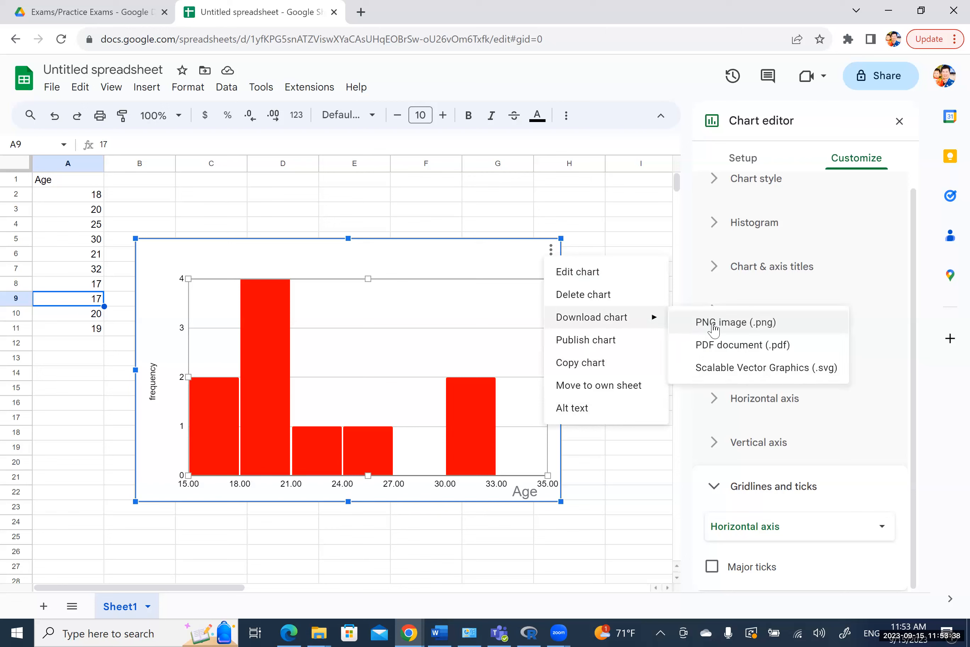
left_click(714, 327)
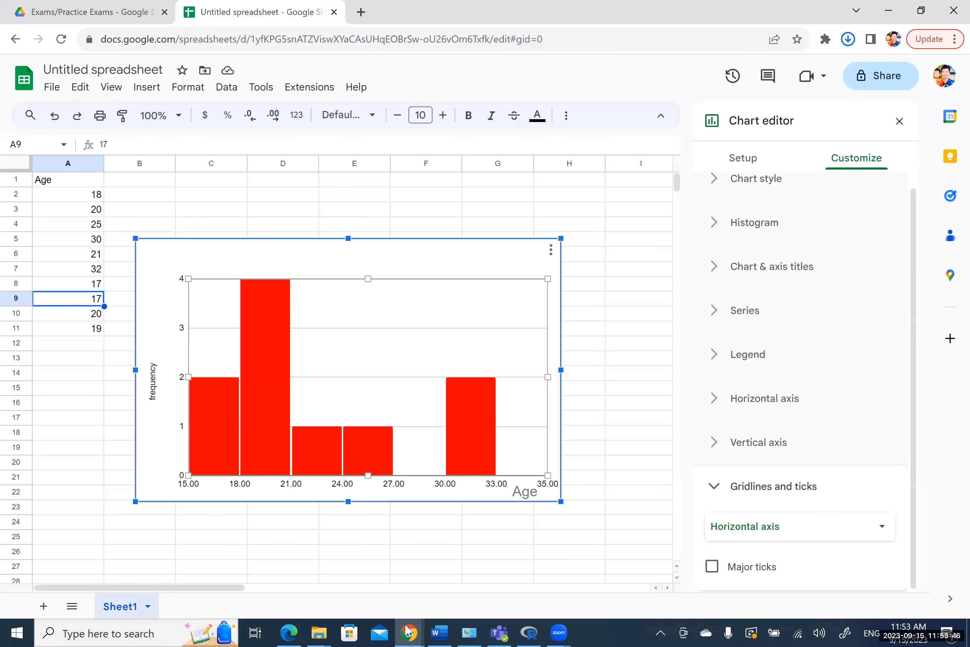
Copy the downloaded "Age" PNG file from the Downloads folder in File Explorer
left_click(316, 631)
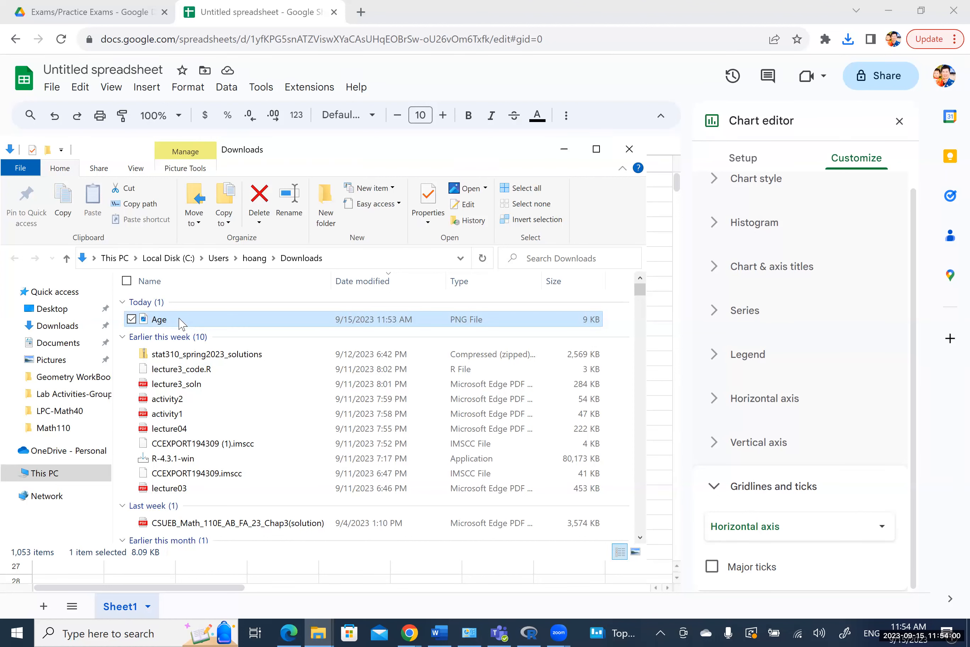
right_click(130, 313)
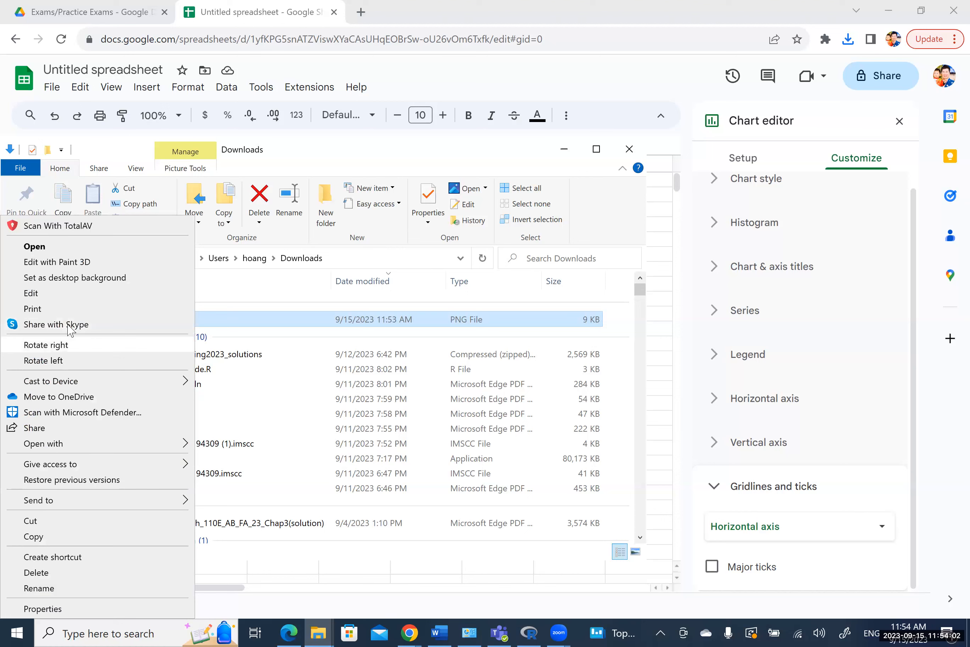
left_click(51, 537)
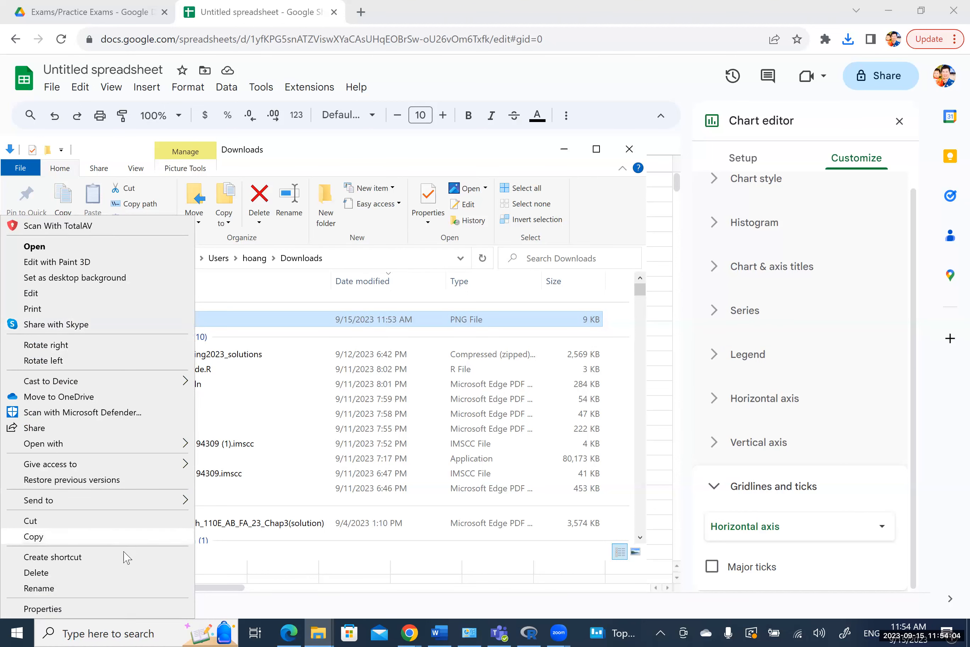
Switch to the Lab 1 discussion reply in Edge and paste the histogram image on a new line below question 4
left_click(409, 632)
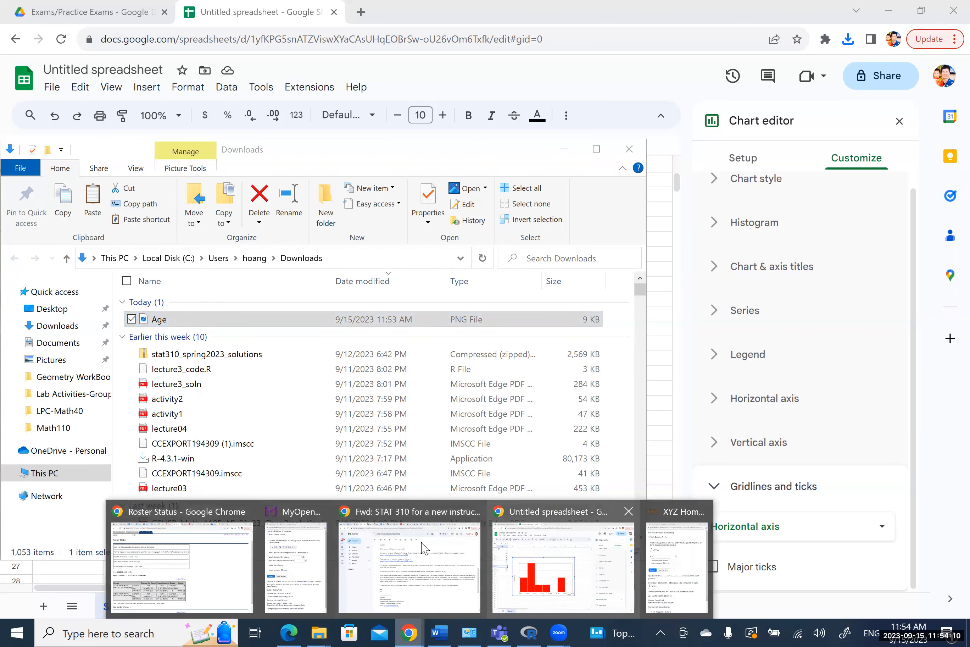
left_click(297, 630)
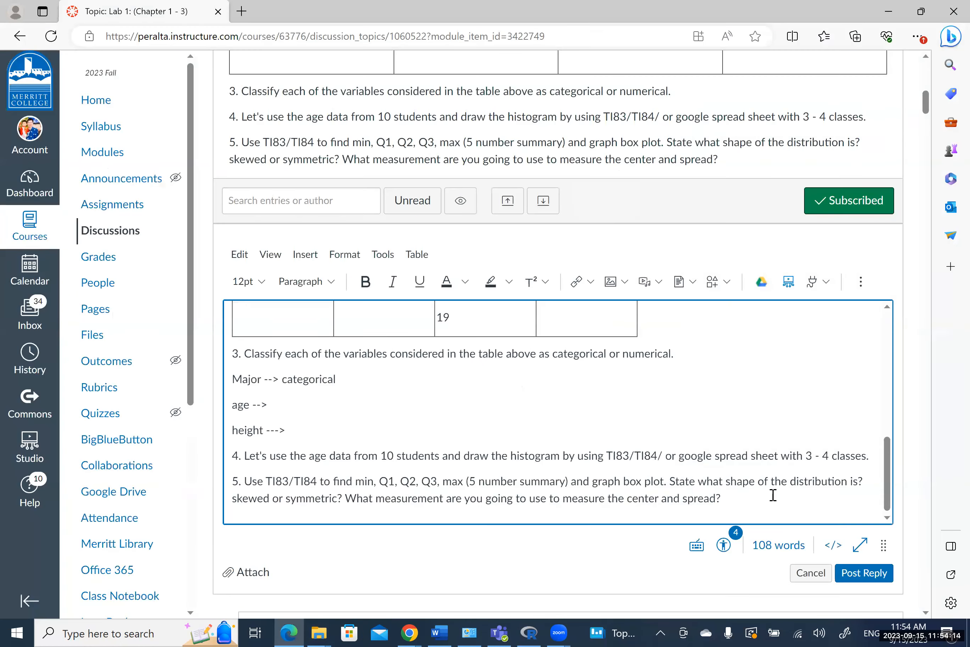
left_click(875, 456)
key("Return")
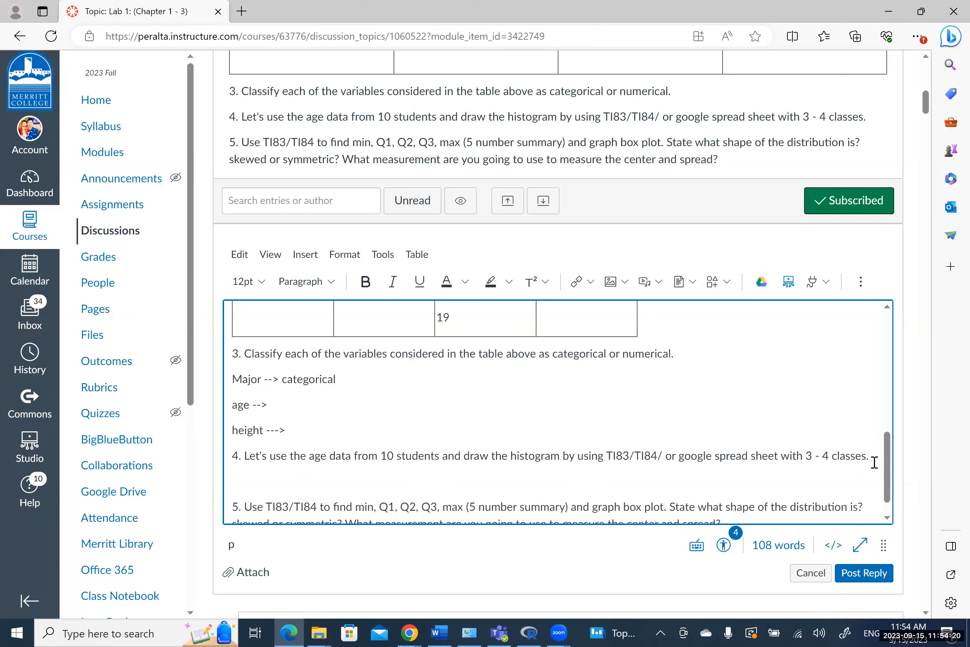
key("ctrl+v")
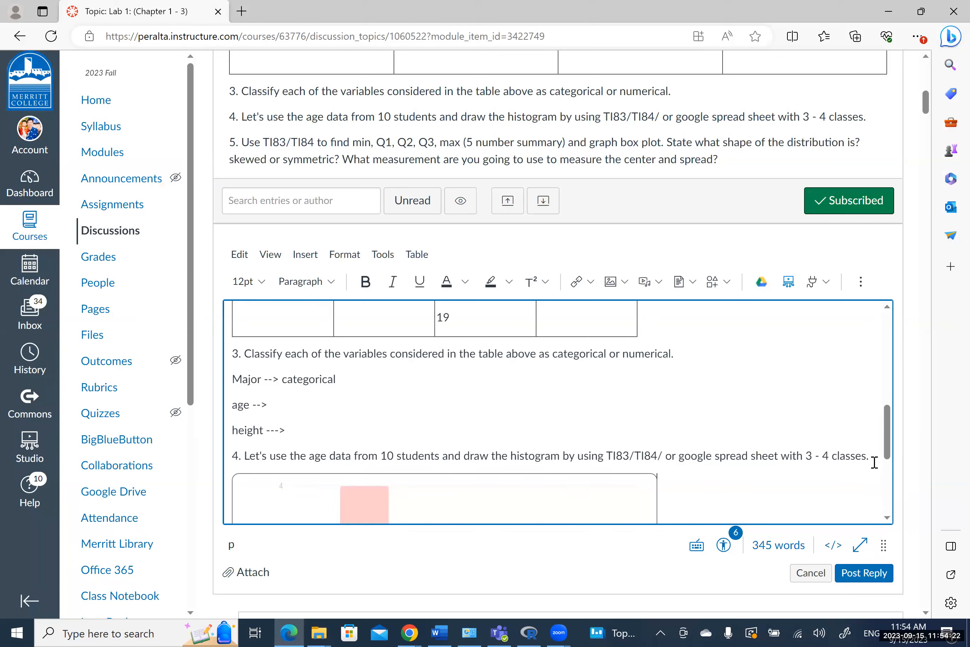
Examine the pasted histogram image and its placement between questions 4 and 5 of the reply
scroll(874, 463, "down", 2)
scroll(874, 463, "down", 1)
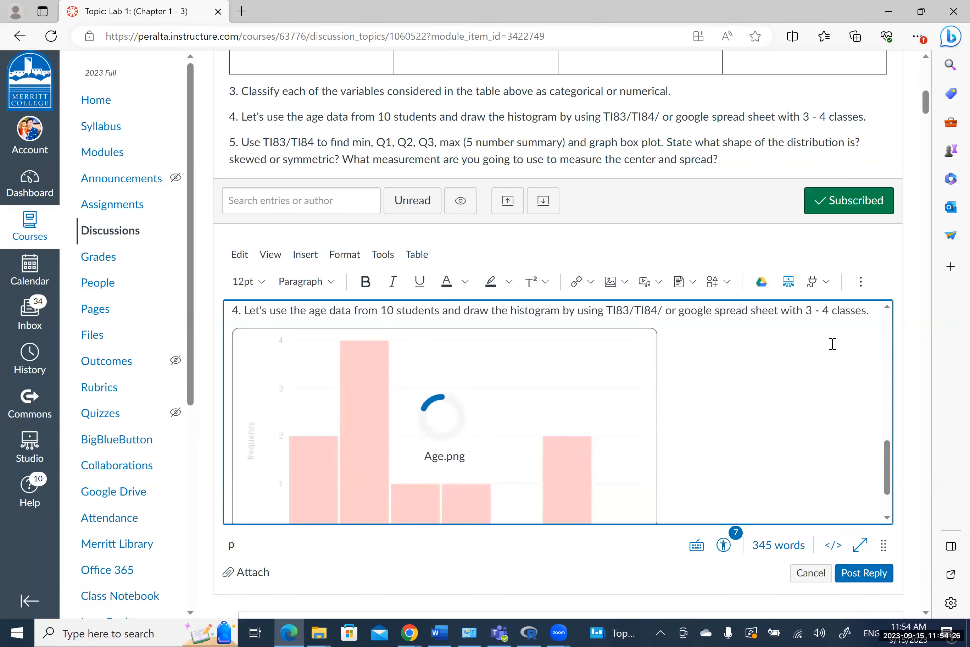
left_click(818, 311)
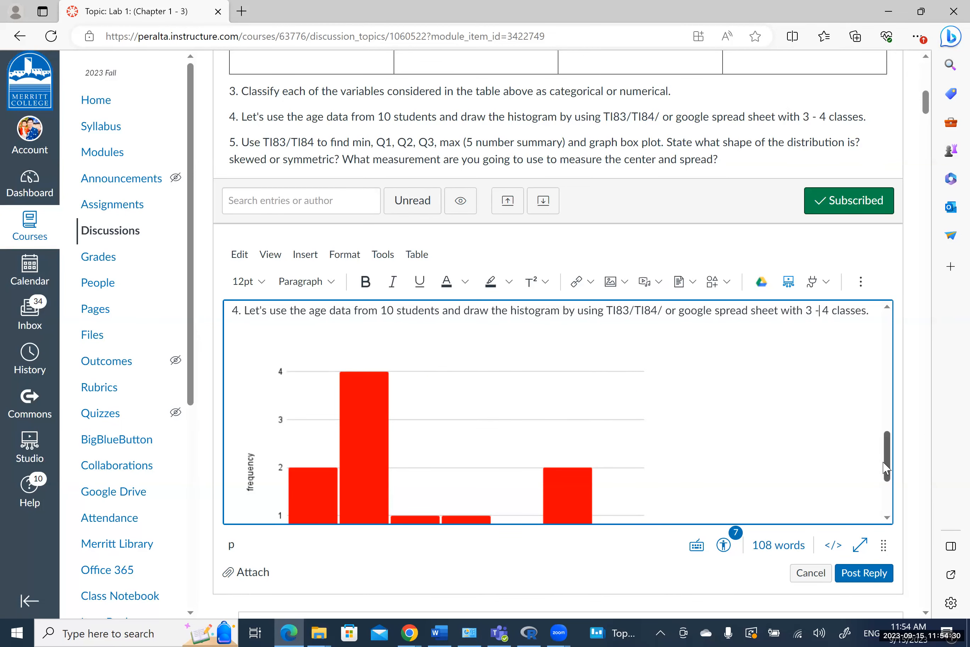
scroll(886, 452, "down", 1)
scroll(886, 450, "up", 2)
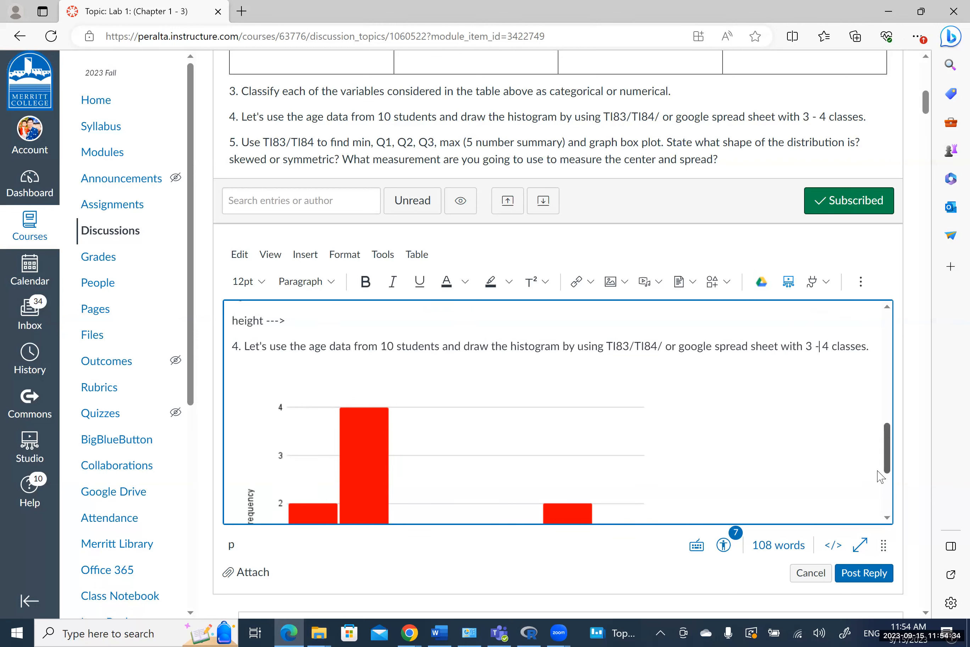
scroll(883, 474, "down", 2)
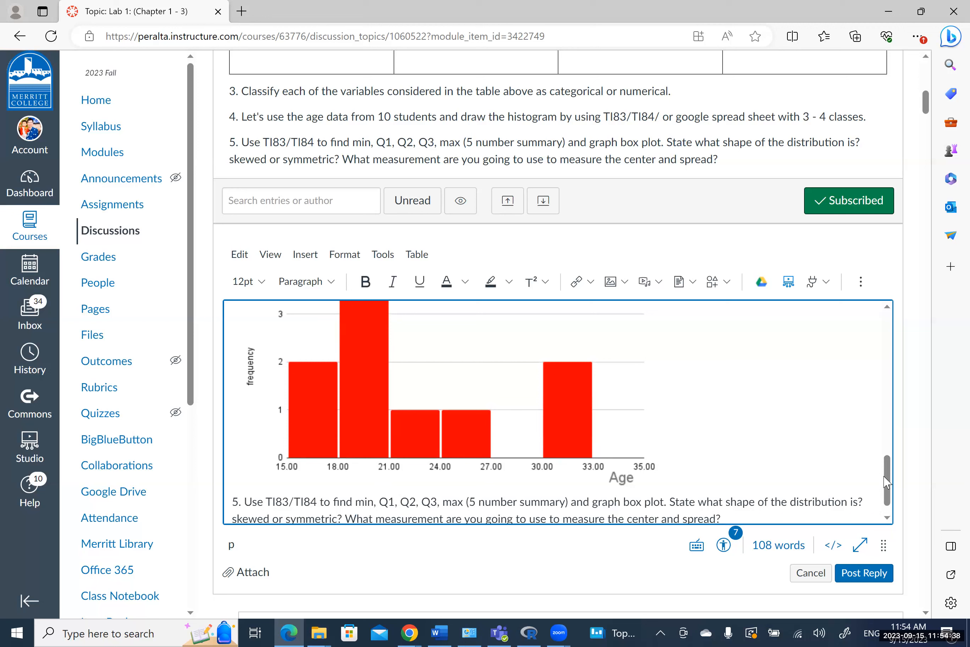
scroll(870, 450, "up", 2)
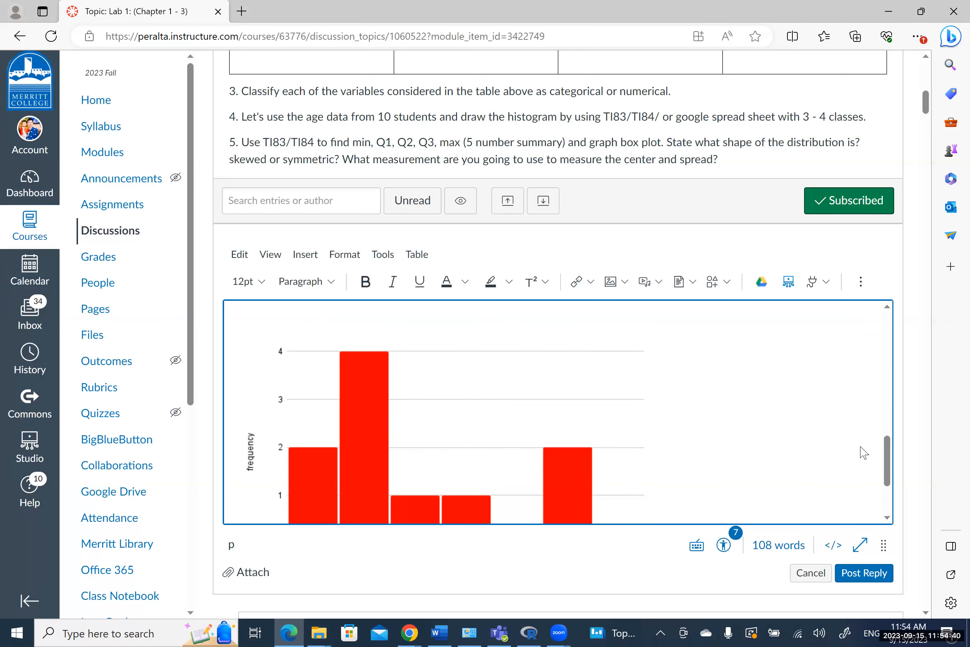
scroll(863, 442, "up", 1)
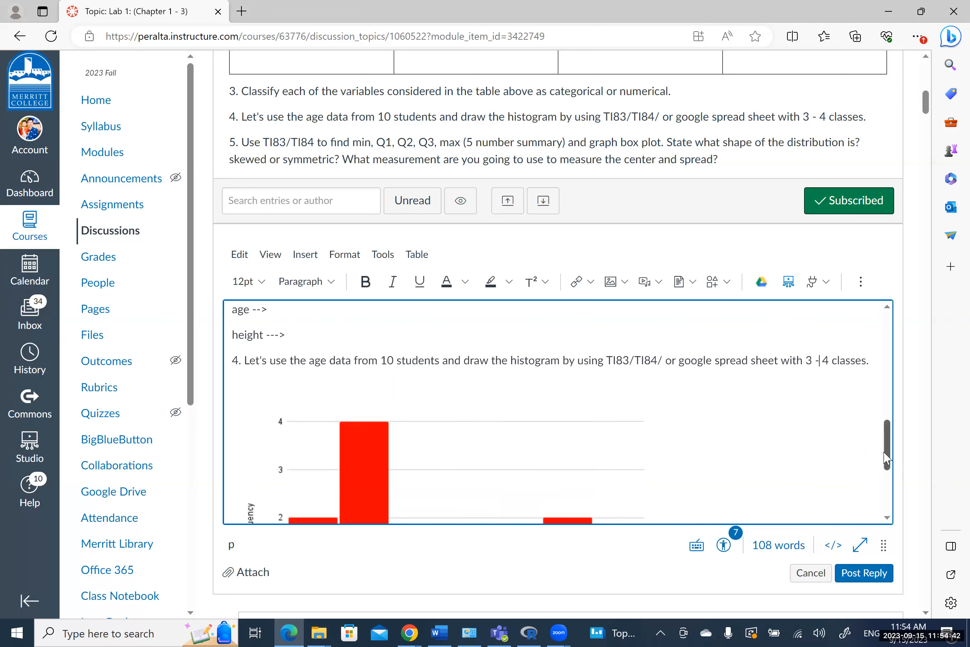
scroll(255, 491, "down", 3)
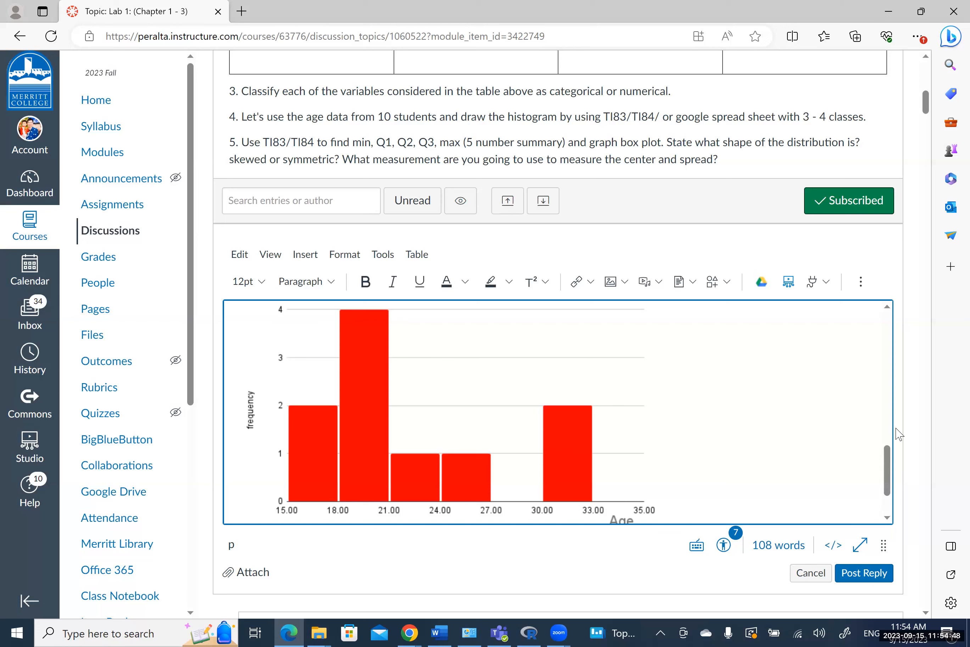
Replace "3 - 4" with "6" before "classes" in question 4 of the reply
scroll(810, 477, "up", 3)
scroll(810, 478, "up", 3)
left_click_drag(827, 467, 804, 467)
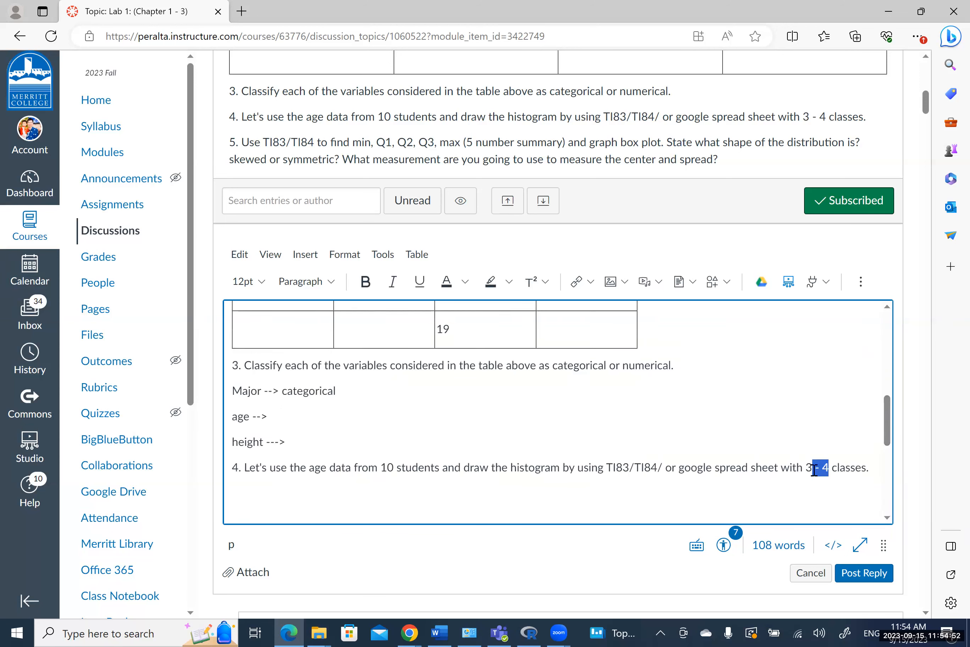
key("Left")
left_click_drag(806, 468, 832, 468)
type("6")
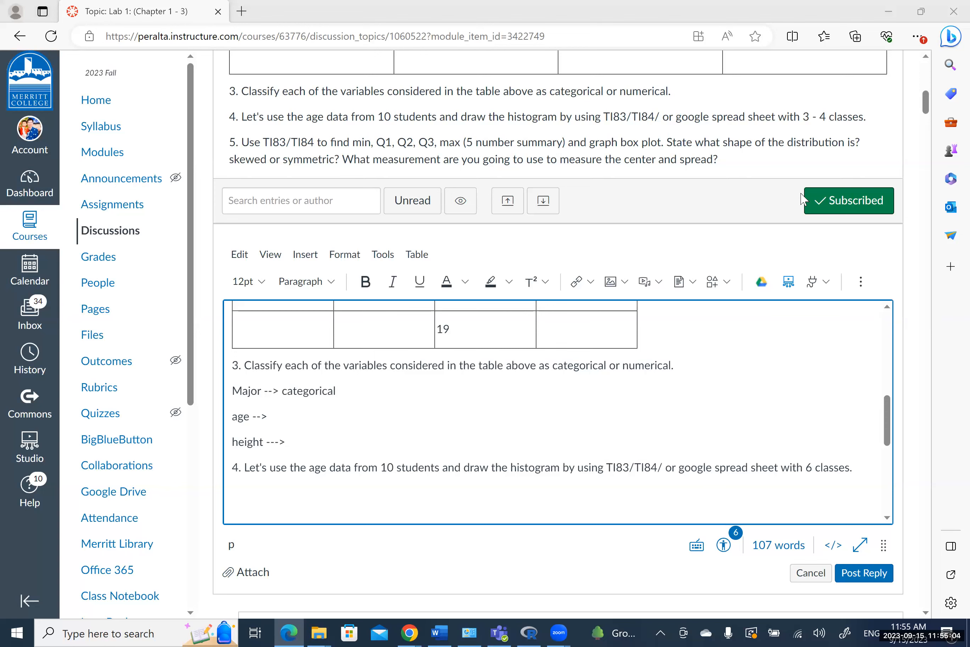
Switch to the Google Sheets spreadsheet in Chrome and set the age histogram's bucket size to 5
key("alt+Tab")
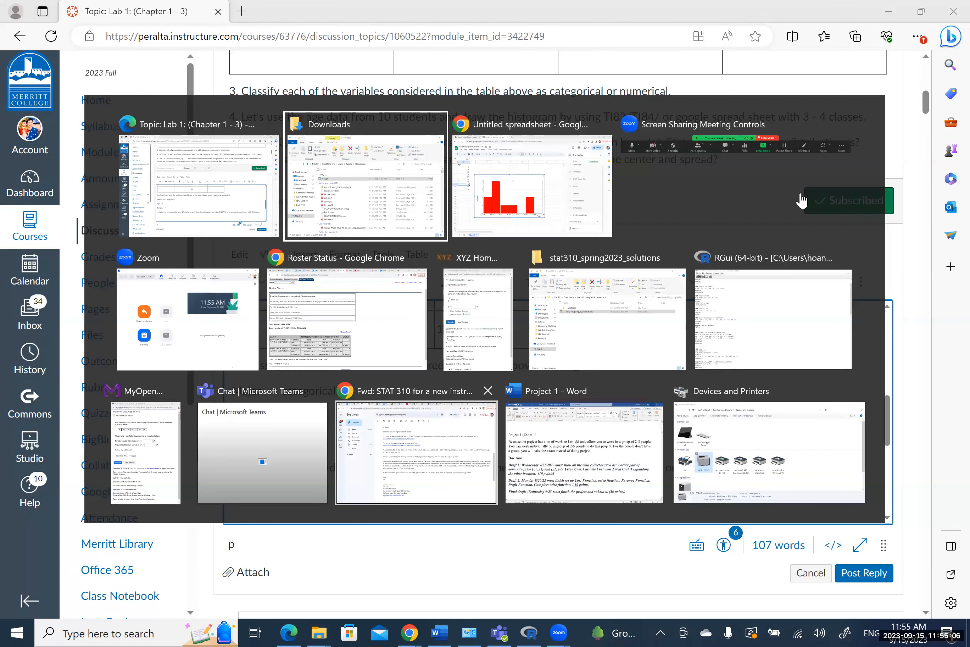
key("alt+Tab")
left_click(717, 227)
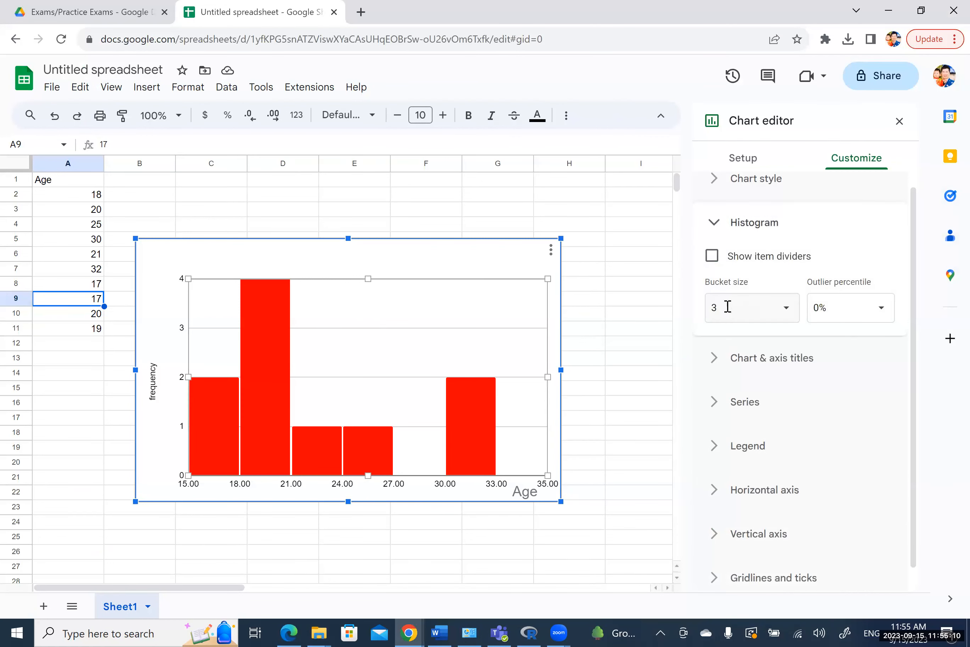
left_click(728, 306)
key("BackSpace")
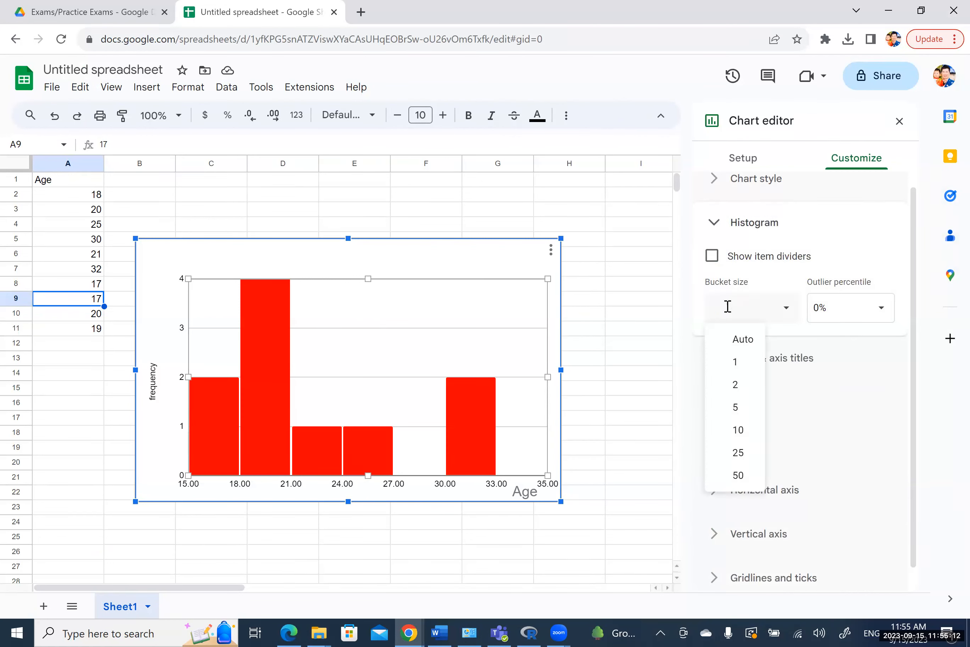
type("5")
left_click(755, 312)
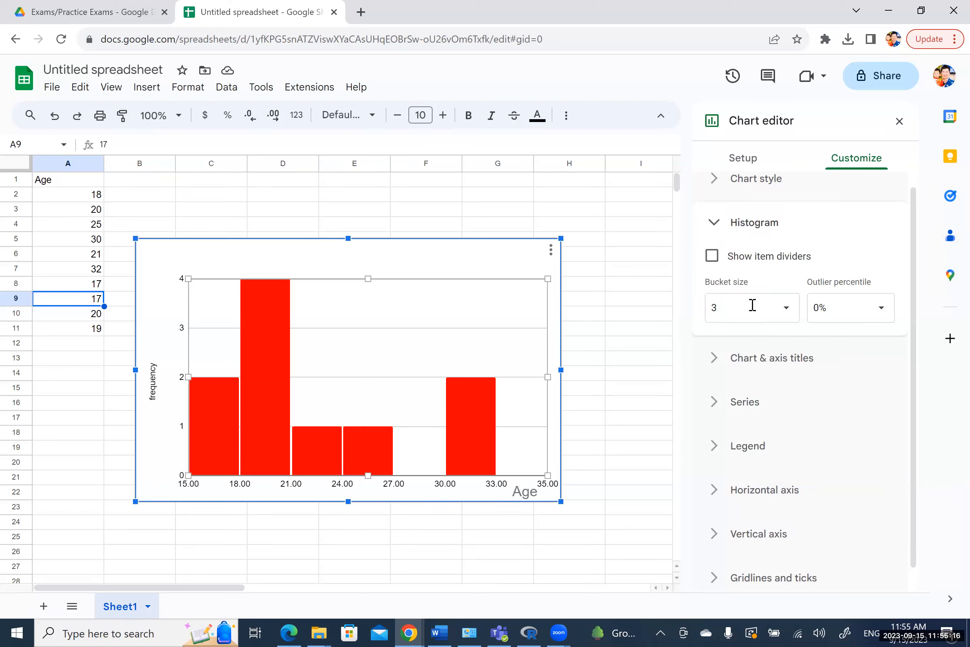
left_click(752, 305)
type("5")
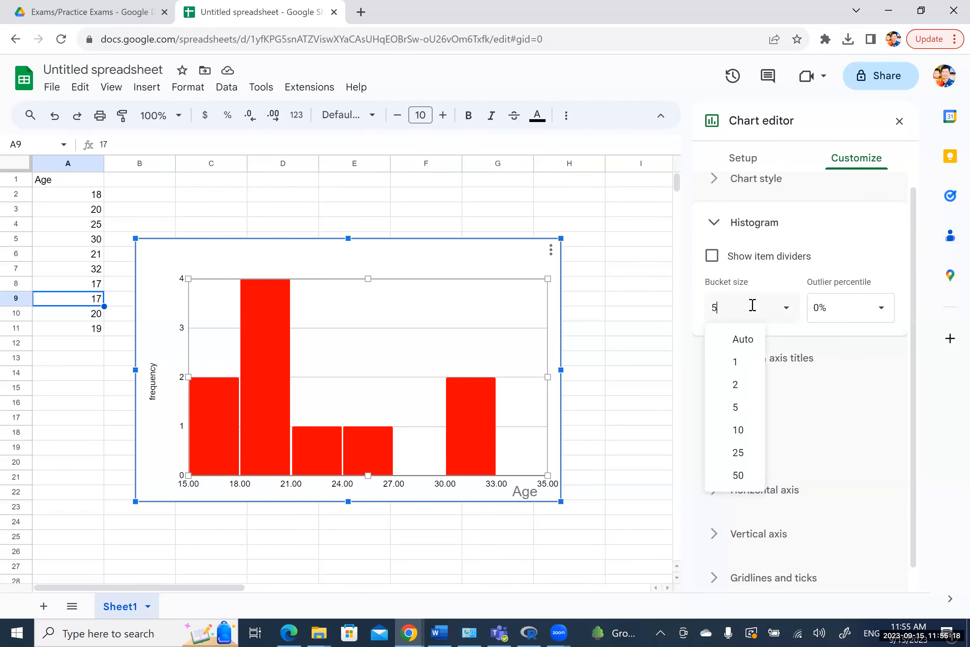
key("Return")
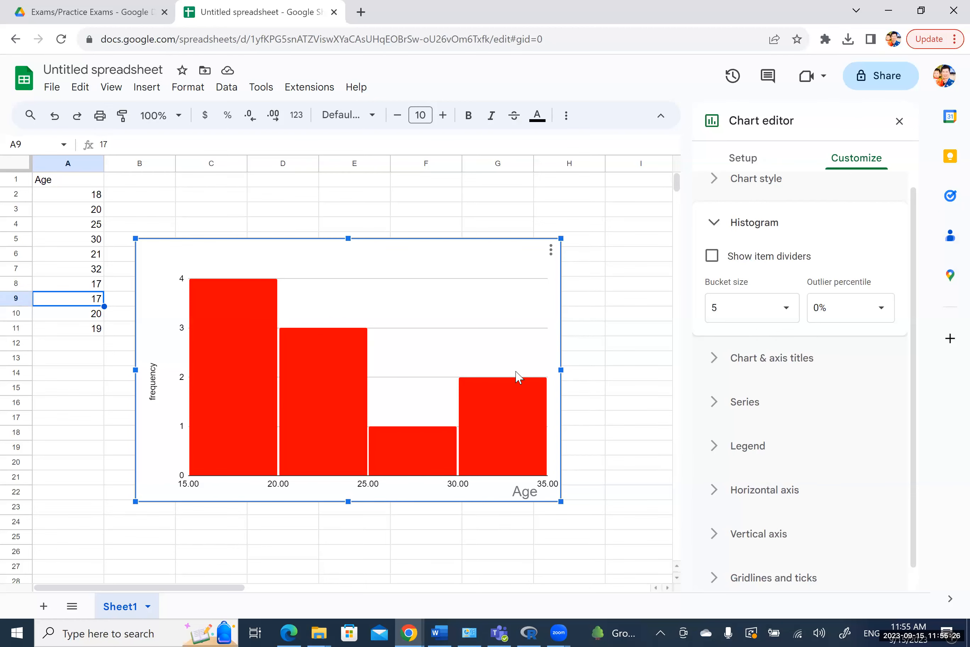
Switch back to the Lab 1 reply in Edge and examine the pasted histogram together with questions 4 and 5
key("alt+Tab")
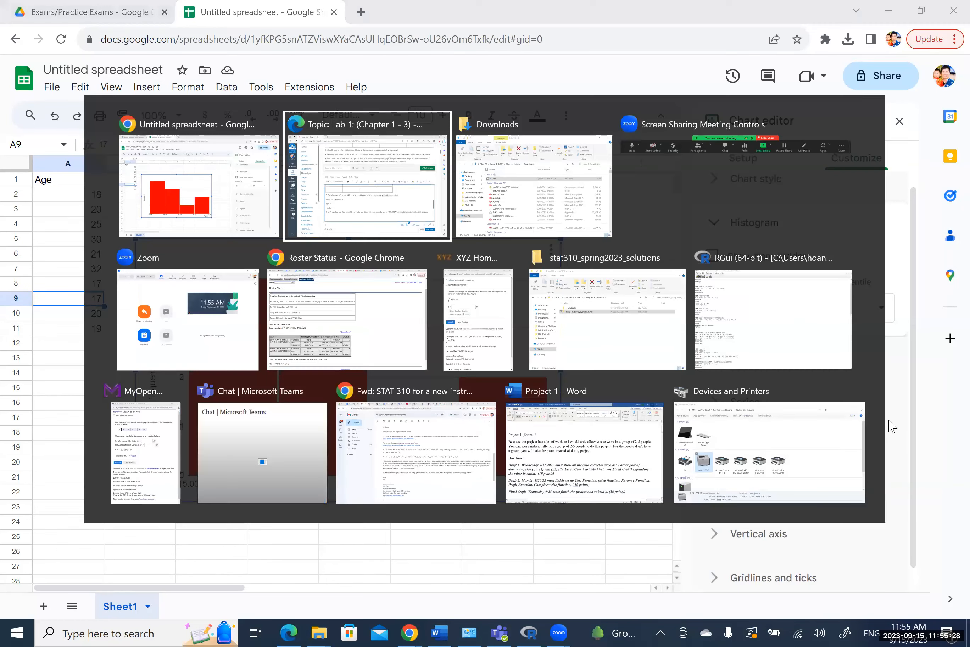
key("ctrl+v")
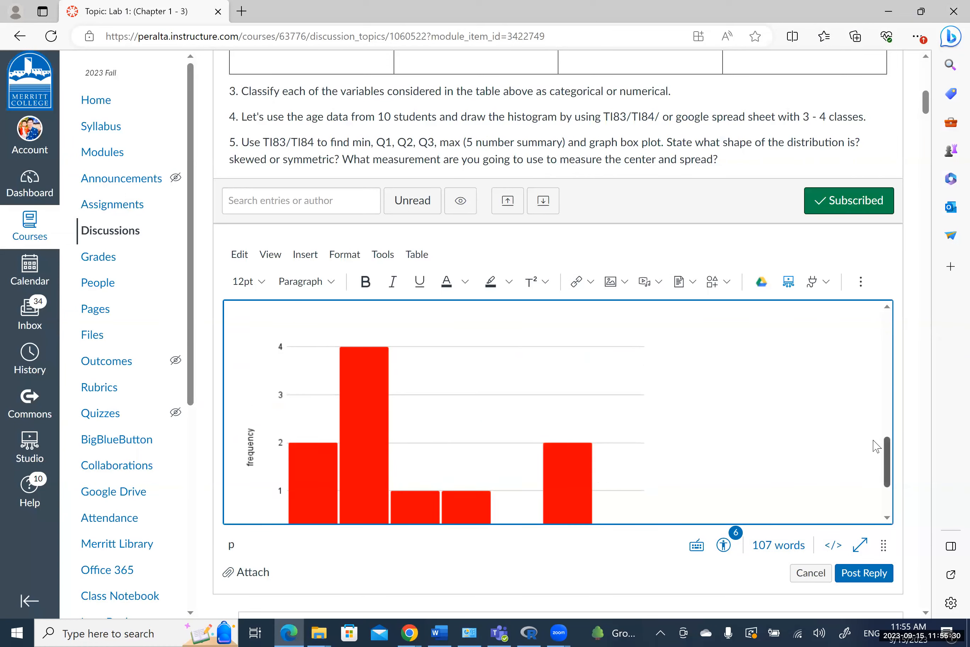
scroll(878, 444, "up", 3)
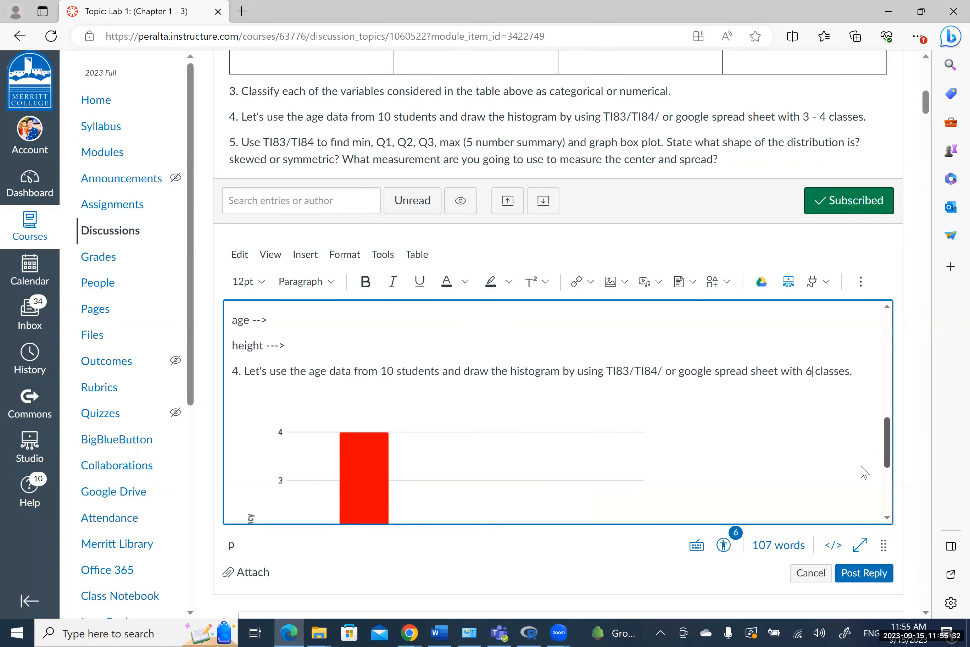
scroll(865, 473, "down", 3)
scroll(881, 442, "up", 4)
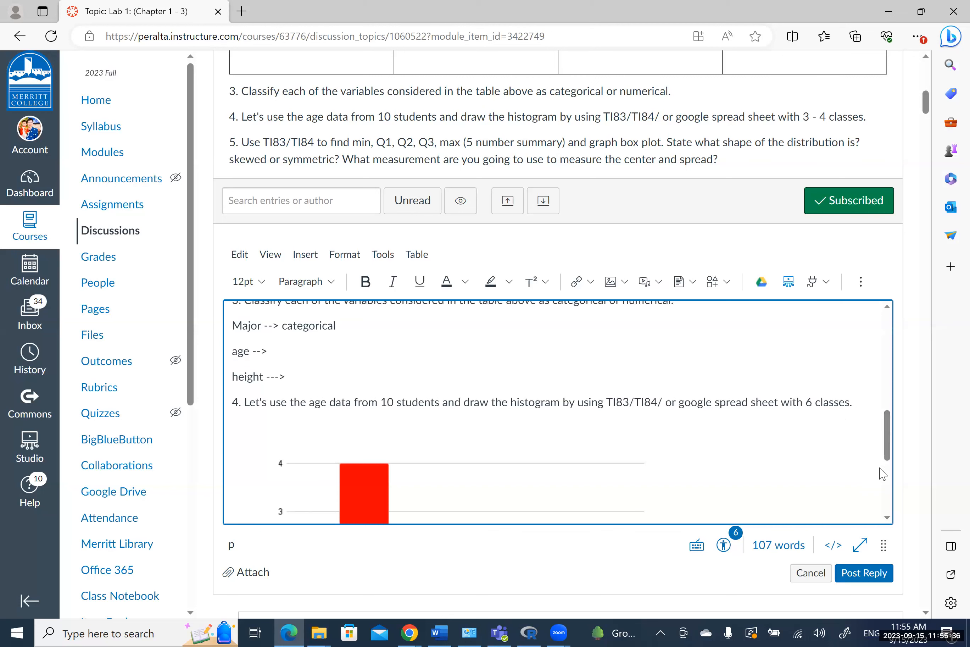
scroll(882, 474, "down", 4)
scroll(876, 484, "down", 1)
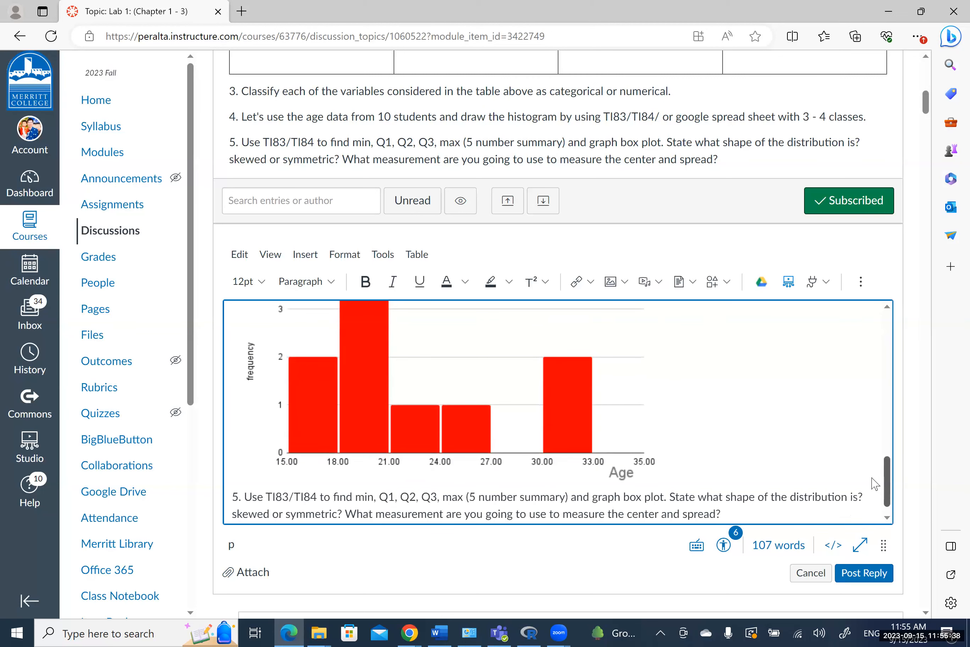
scroll(878, 434, "up", 2)
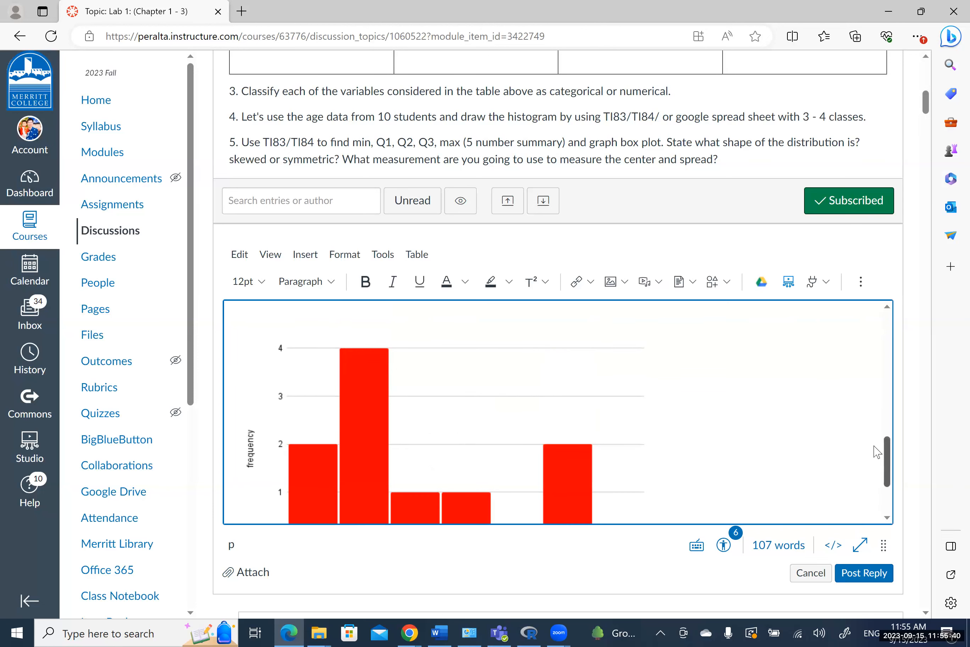
scroll(868, 484, "down", 3)
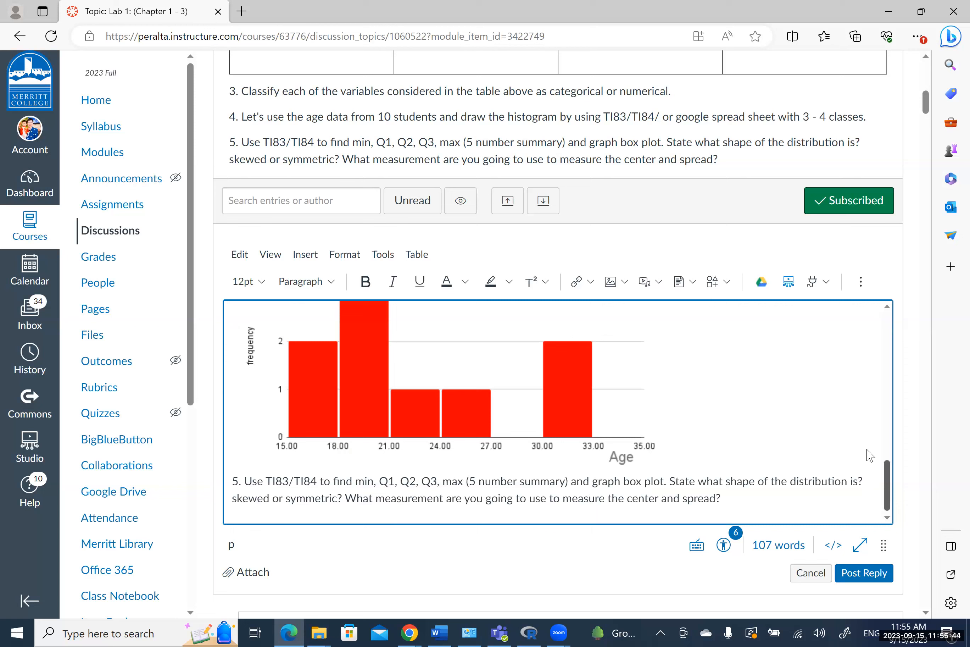
scroll(856, 442, "up", 3)
scroll(858, 445, "up", 2)
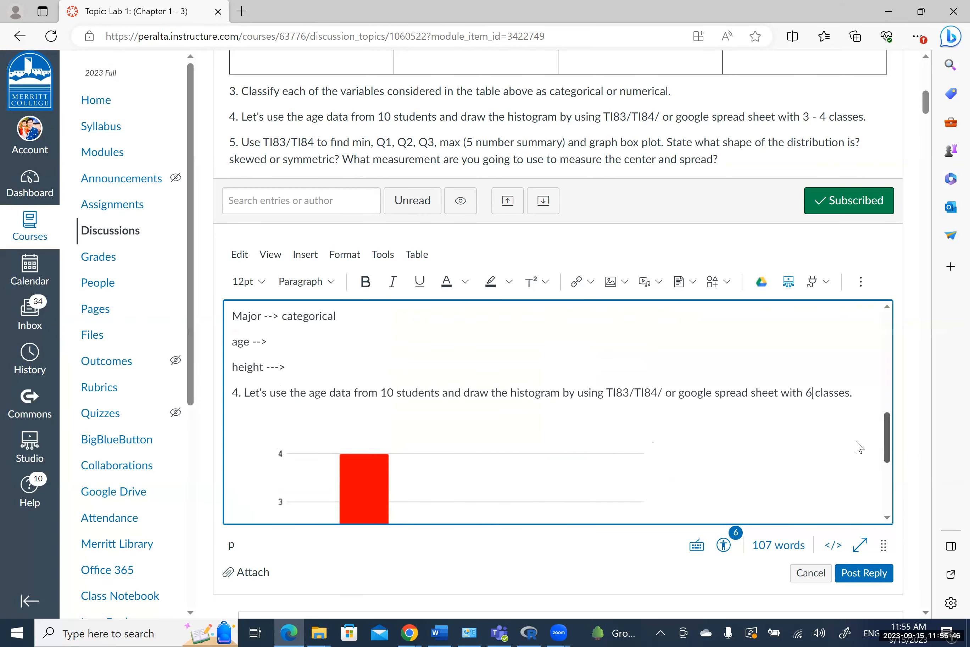
scroll(856, 442, "down", 1)
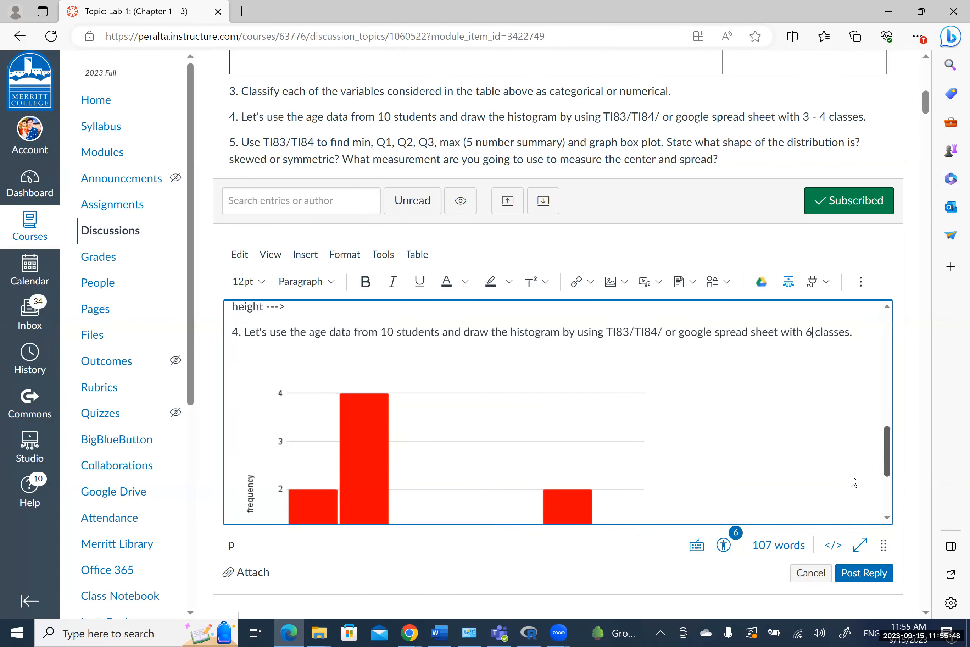
scroll(851, 479, "down", 3)
scroll(877, 501, "down", 1)
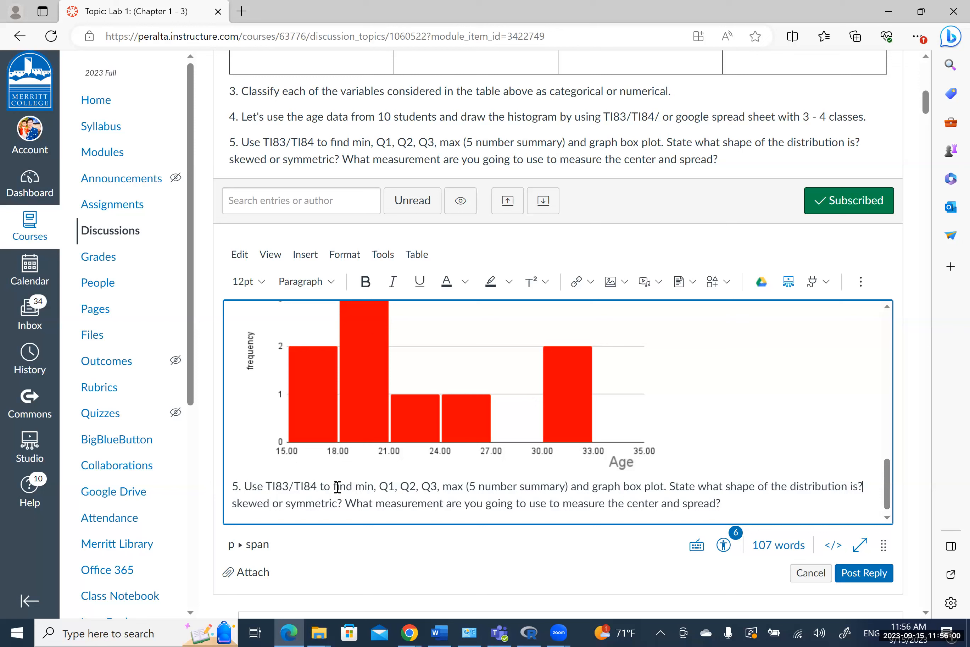
Insert "or Google spread sheets" after "TI83/TI84" in question 5 of the reply
left_click(355, 487)
left_click_drag(417, 486, 464, 487)
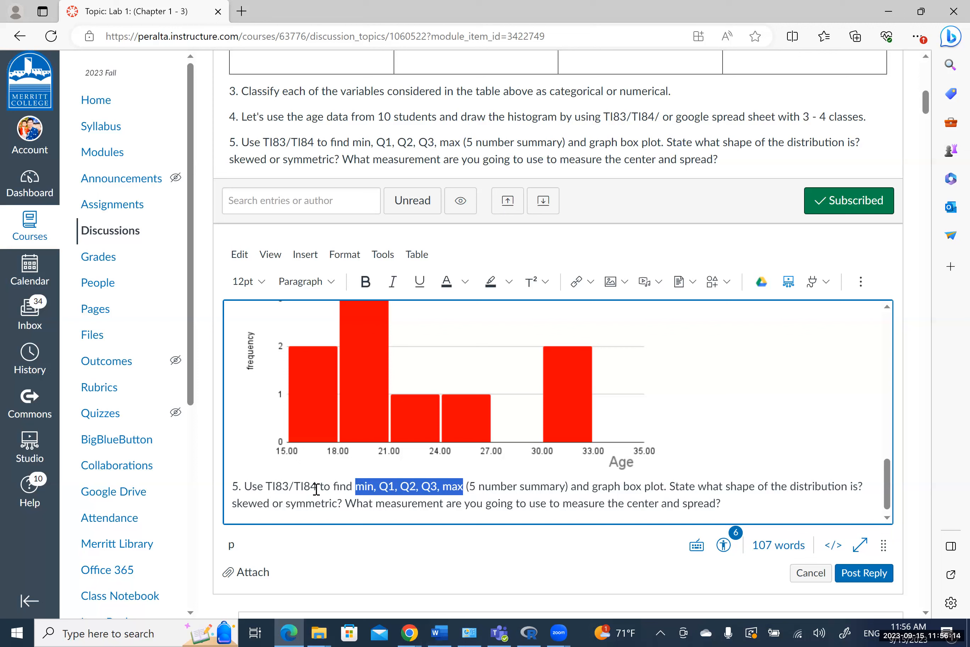
left_click(339, 515)
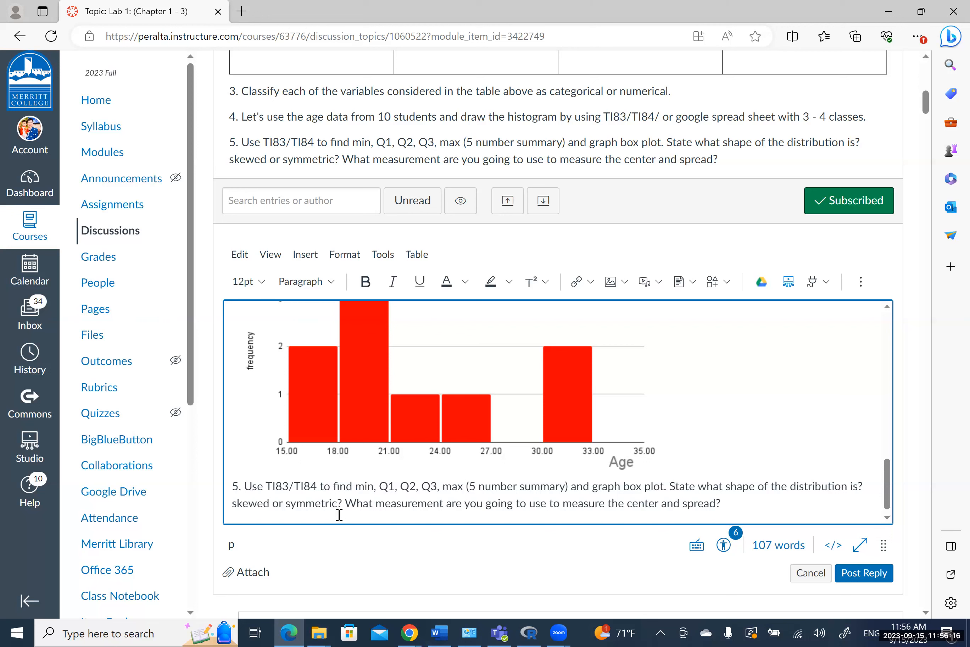
type("or ")
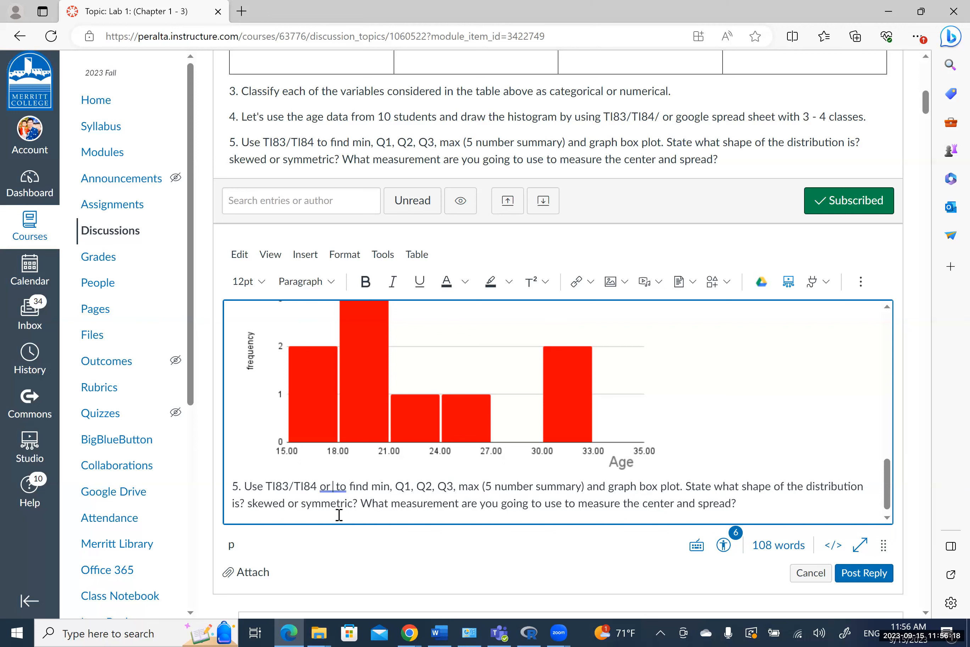
type("Exce")
type("l")
key("BackSpace")
key("BackSpace")
key("BackSpace")
key("BackSpace")
key("BackSpace")
type("Goog")
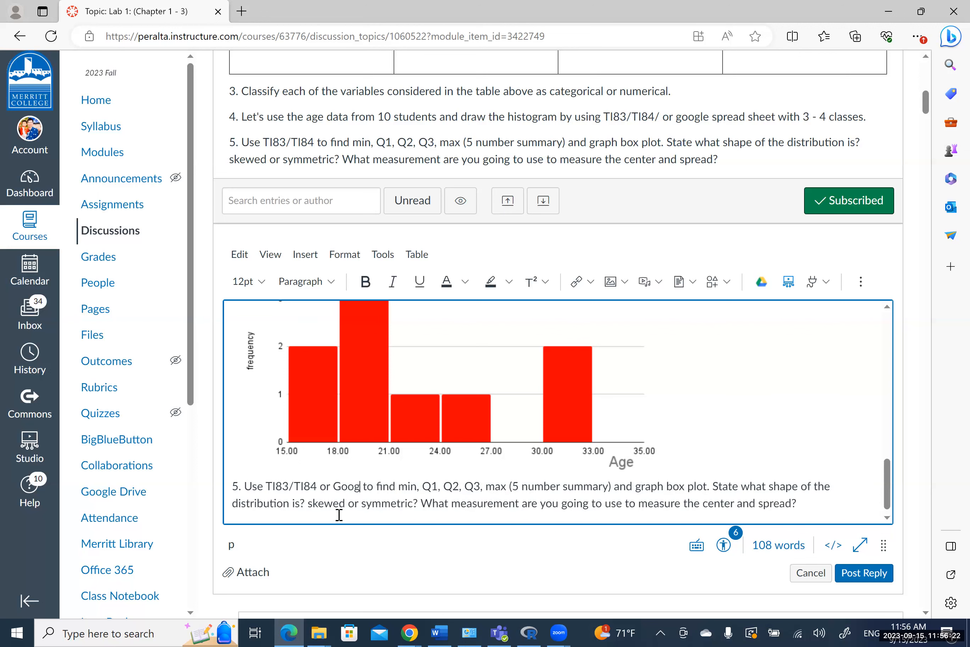
type("le spread")
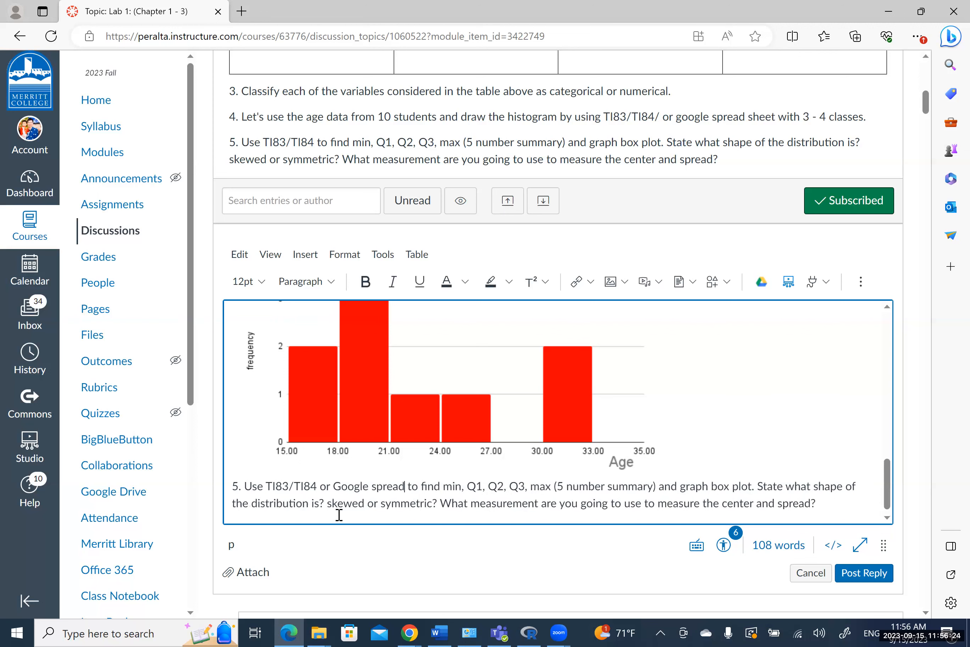
type(" sheets")
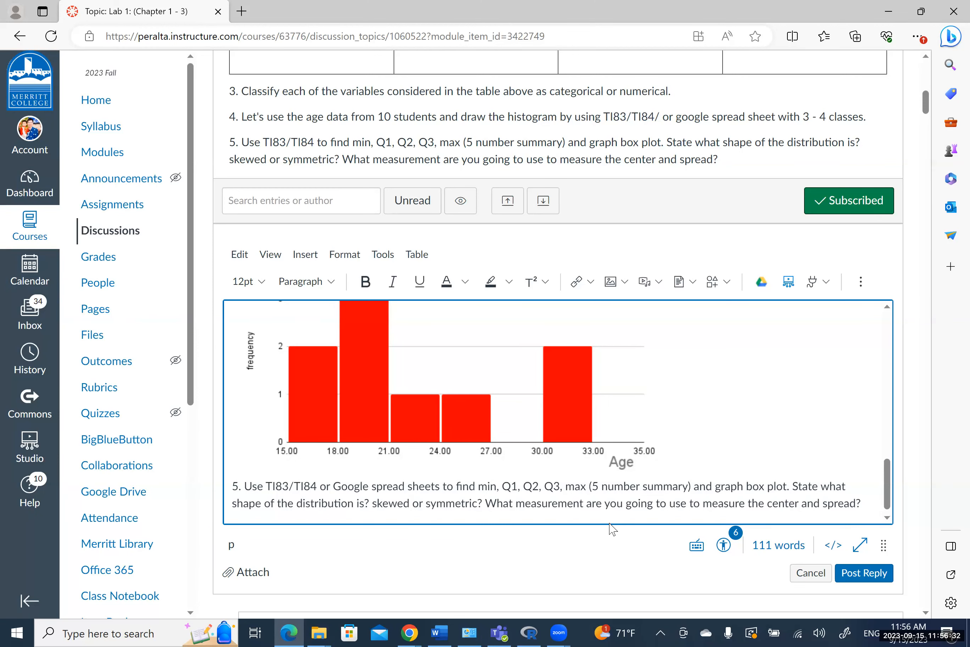
Switch to the Google Sheets spreadsheet in Chrome and move the histogram so its upper edge starts at cell D1, freeing columns B and C
key("alt+Tab")
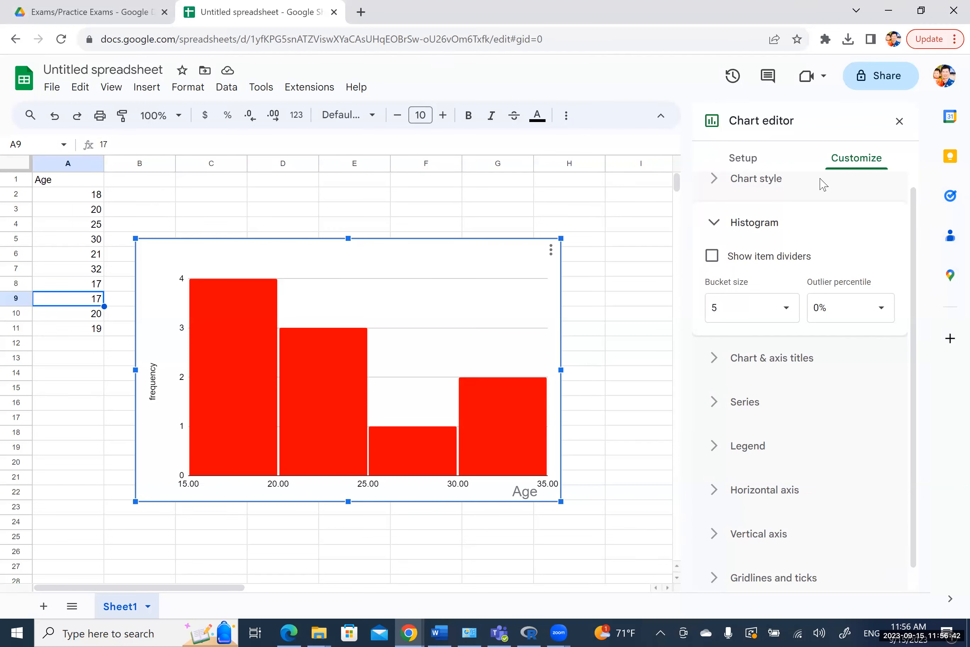
left_click(68, 342)
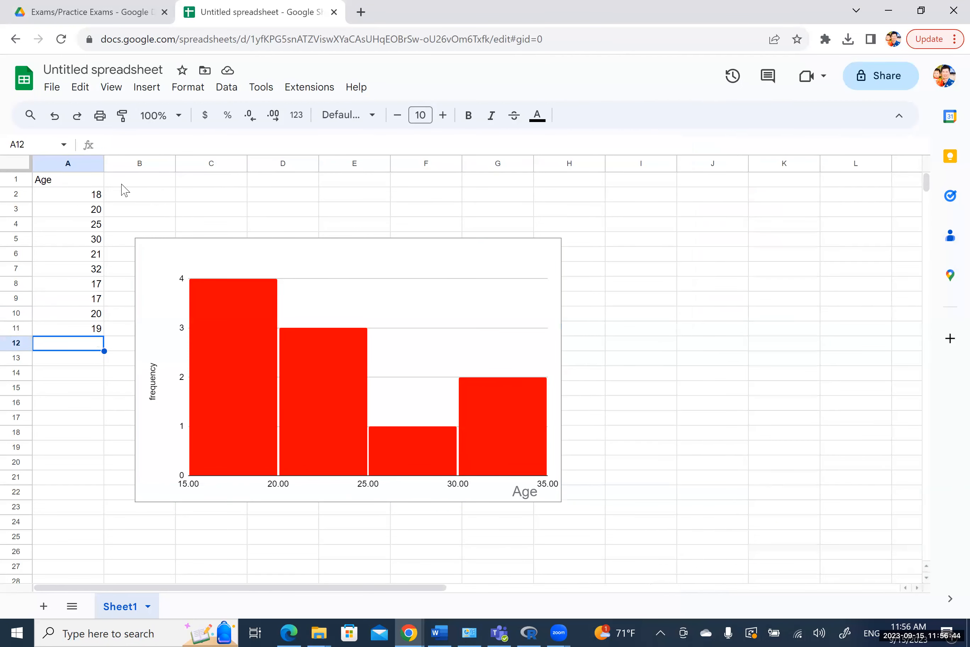
double_click(641, 269)
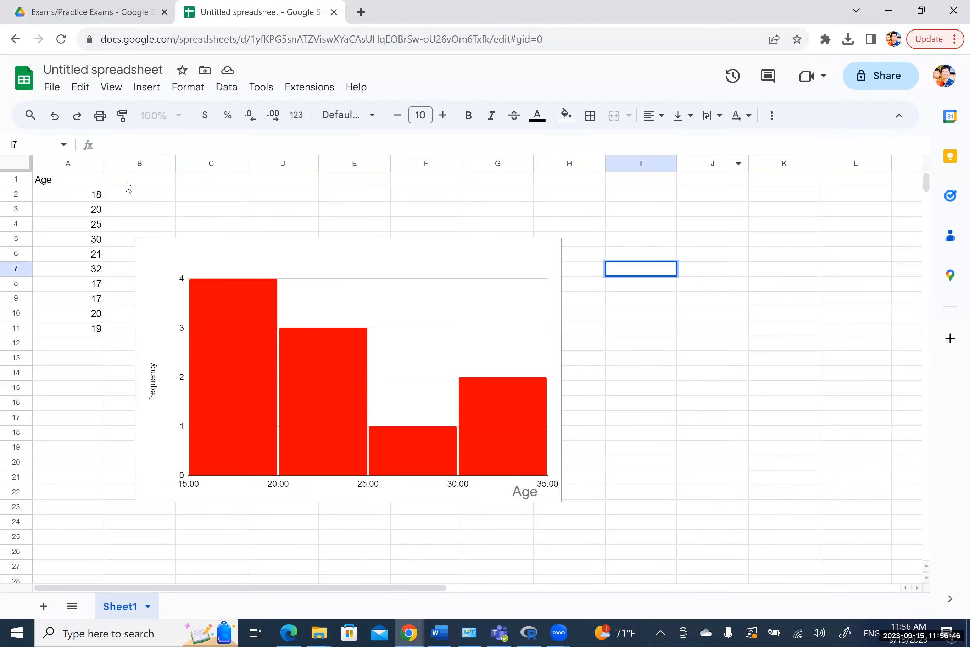
left_click(127, 186)
left_click(156, 248)
left_click_drag(158, 246, 277, 167)
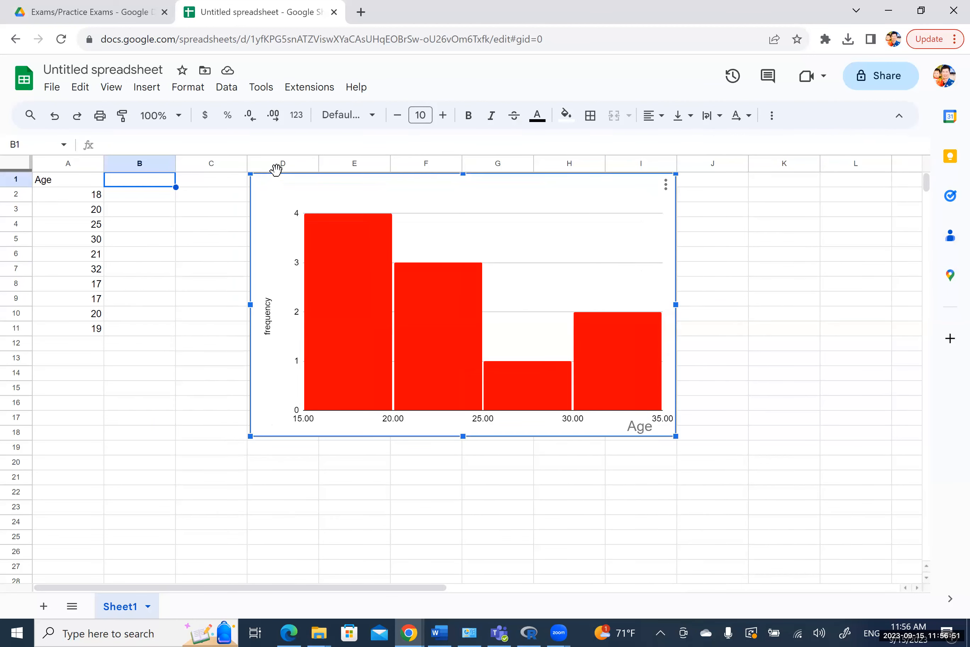
Enter the labels "min" in cell B1 and "max" in cell B2
left_click(139, 200)
left_click(138, 184)
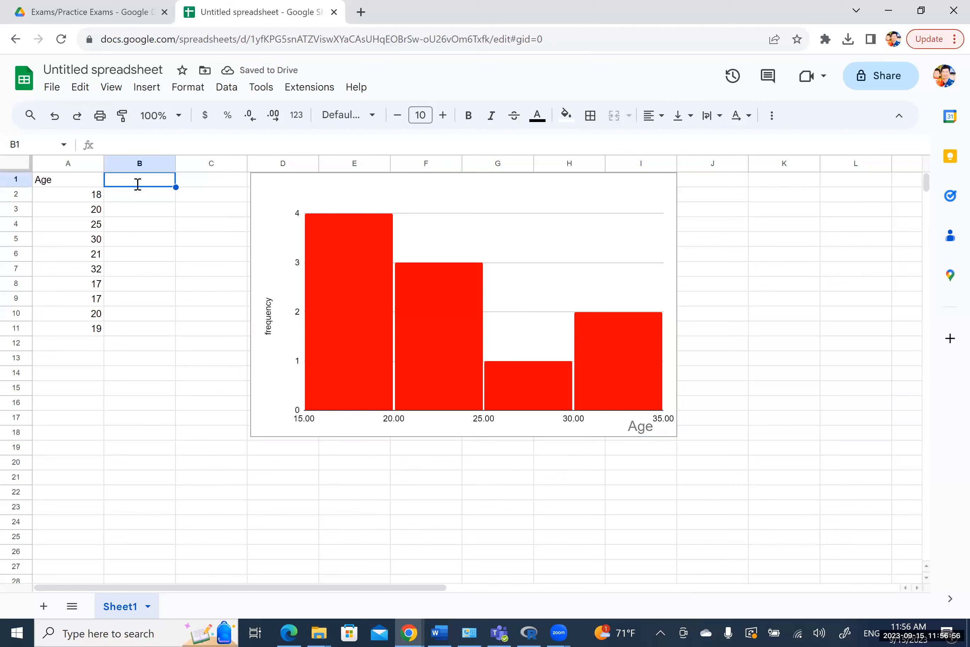
type("min")
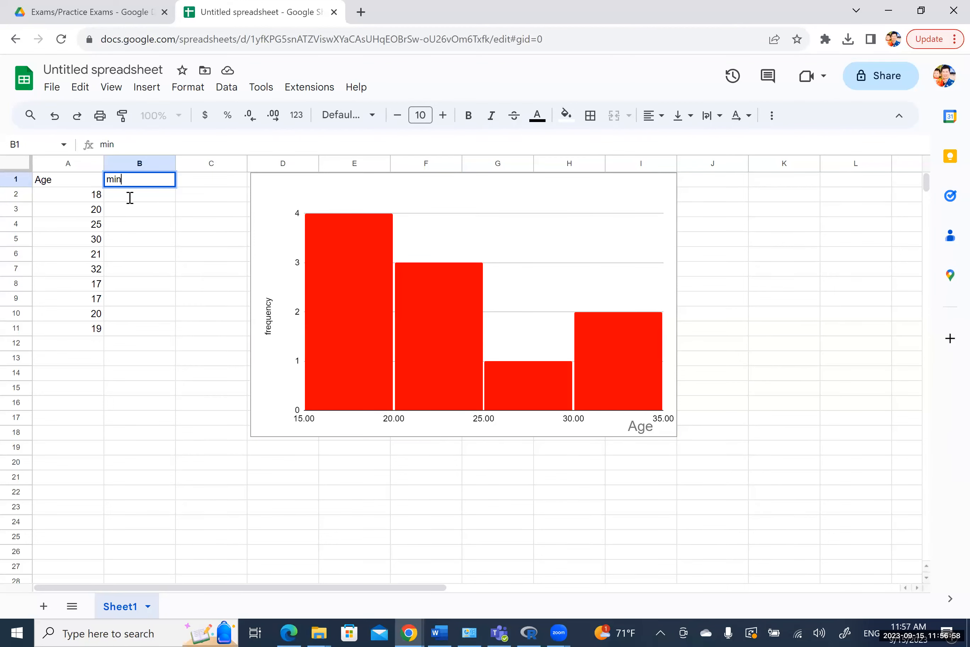
key("Return")
type("max")
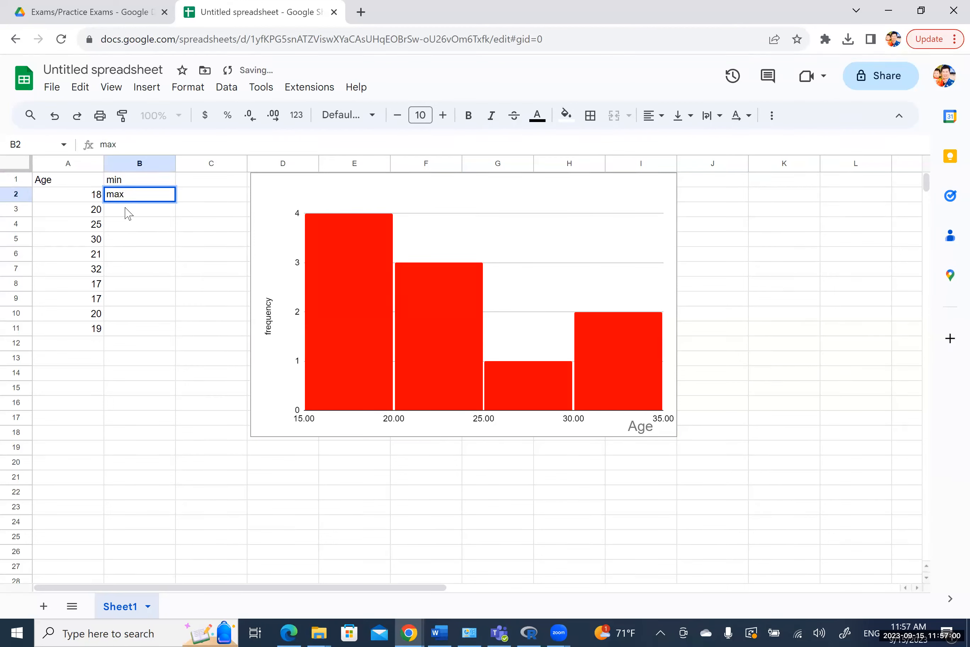
key("Return")
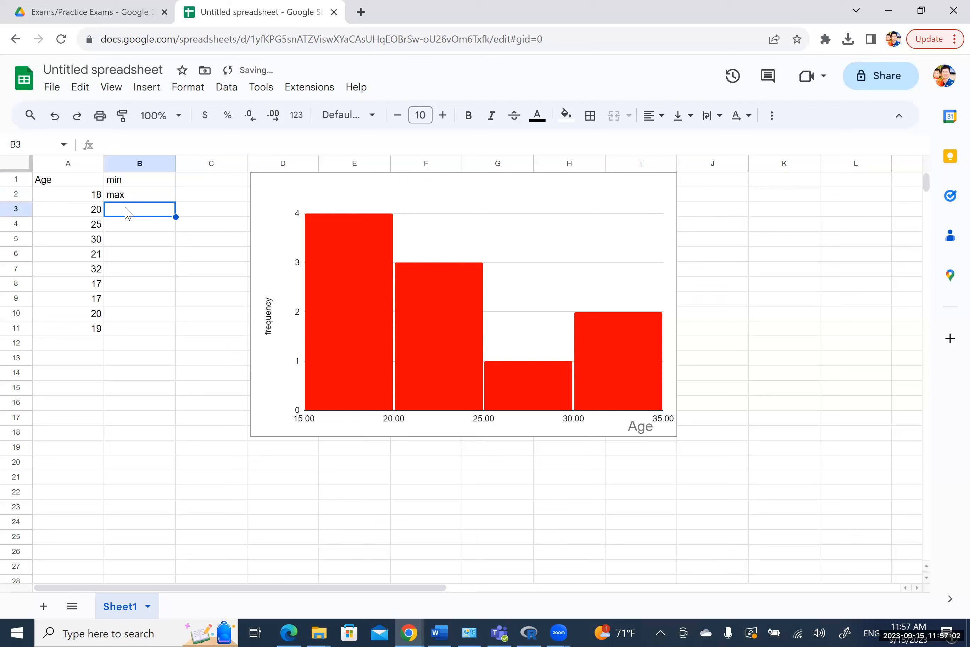
Replace the label in B2 with "Q1" and enter "Q2 = median", "Q3" and "max" in cells B3 to B5
key("Up")
type("Q1")
key("Return")
type("Q2")
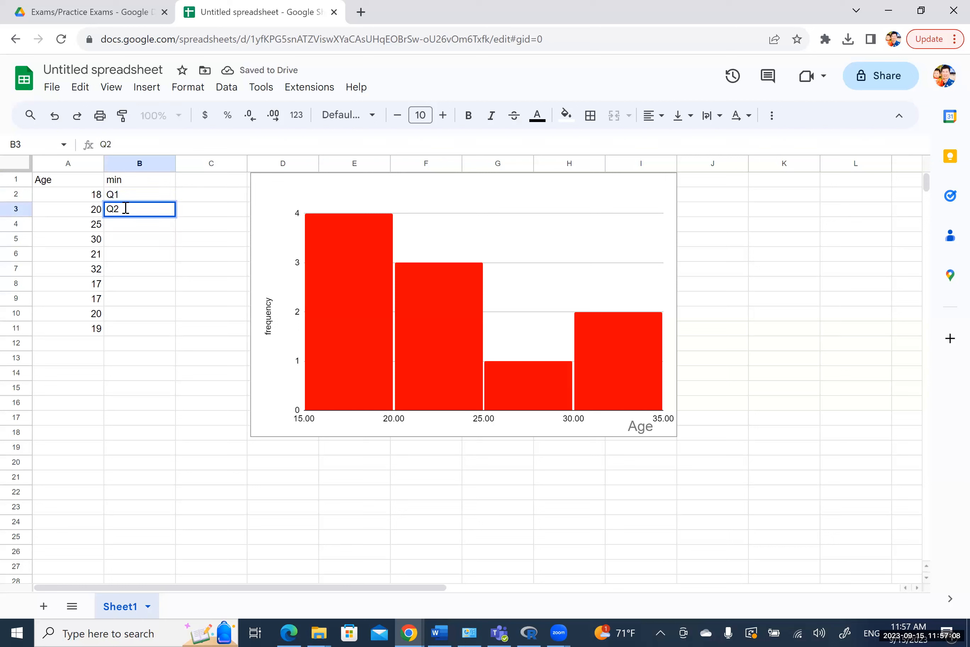
type("= median")
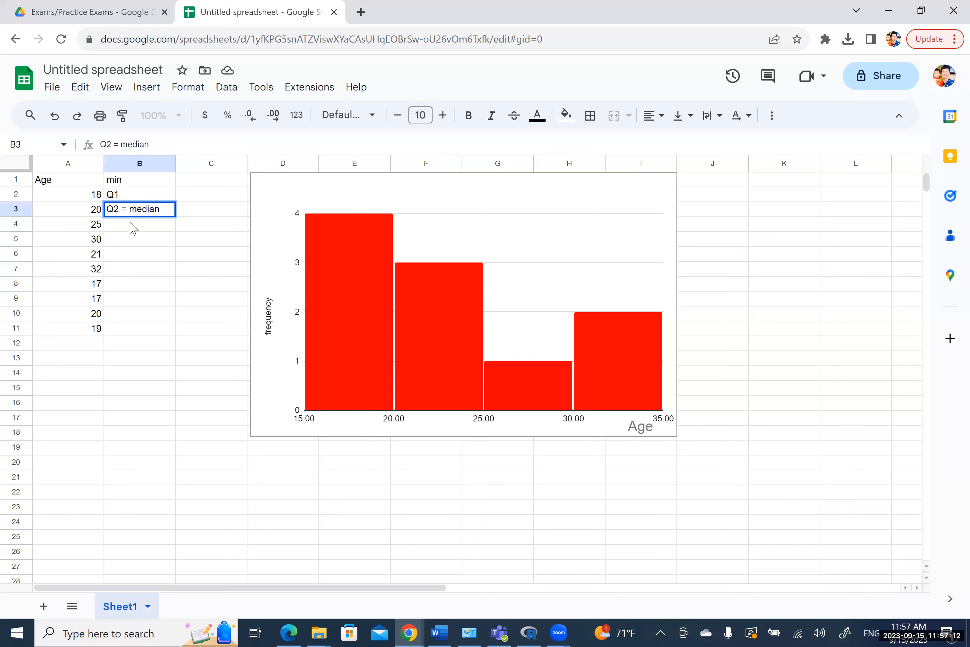
key("Return")
type("Q3")
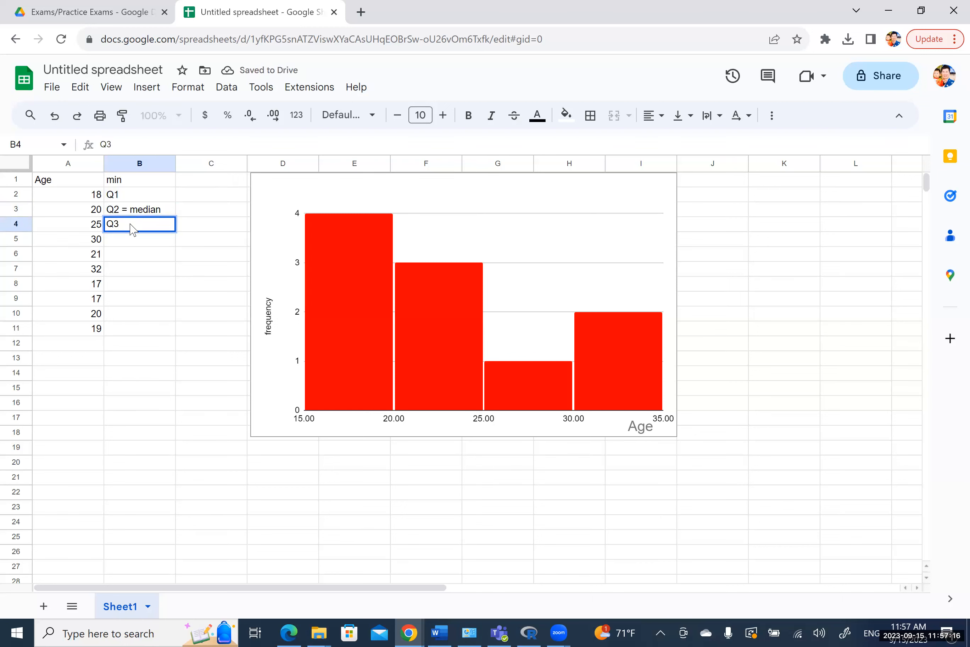
key("Return")
type("max")
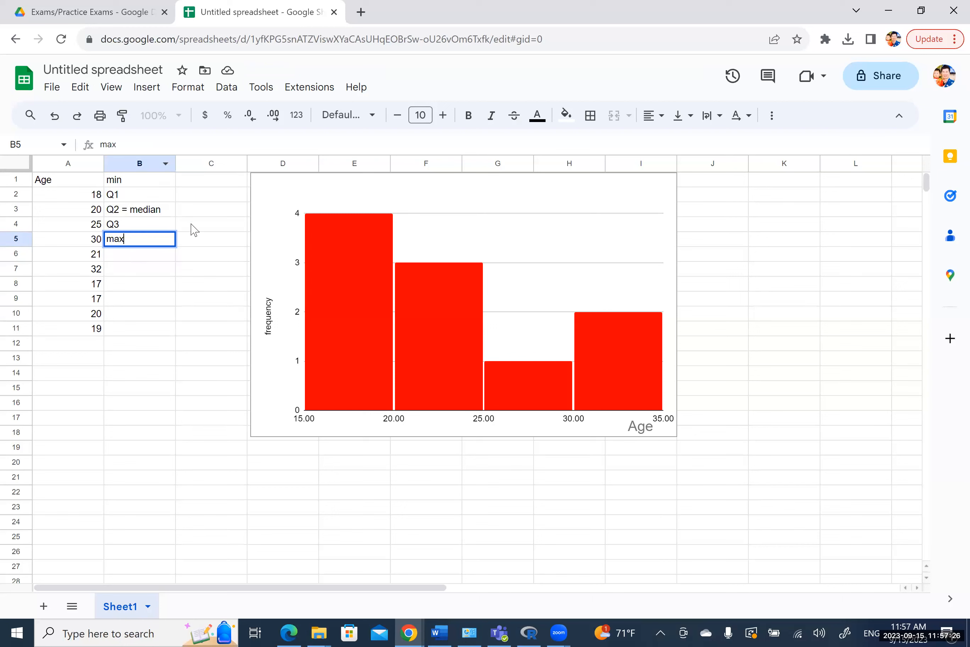
left_click(208, 187)
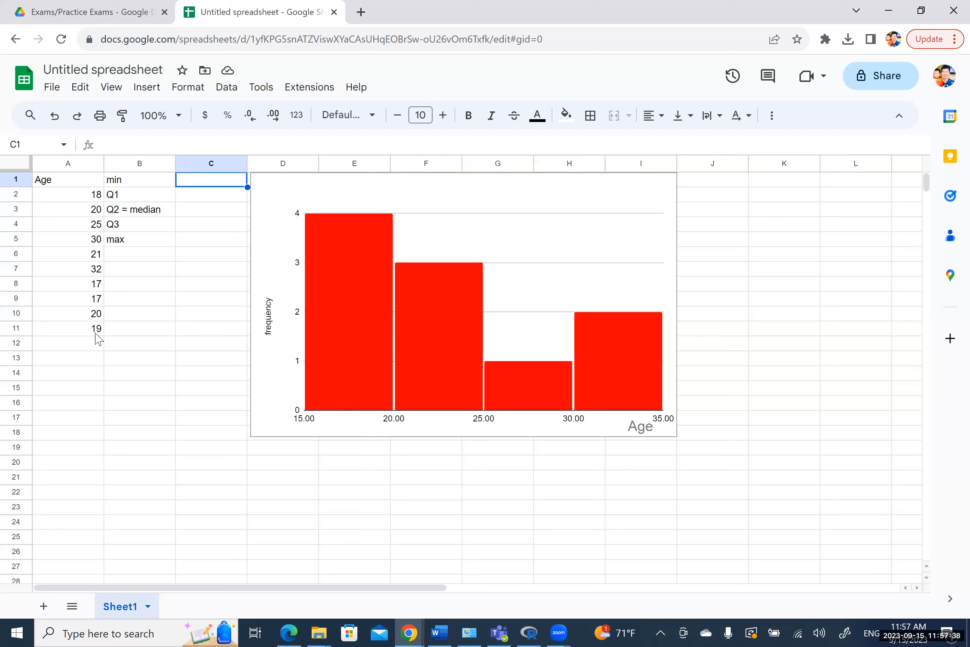
Calculate the minimum age in cell C1 with =MIN(A2:A11), leaving the suggested autofill unaccepted
type("=")
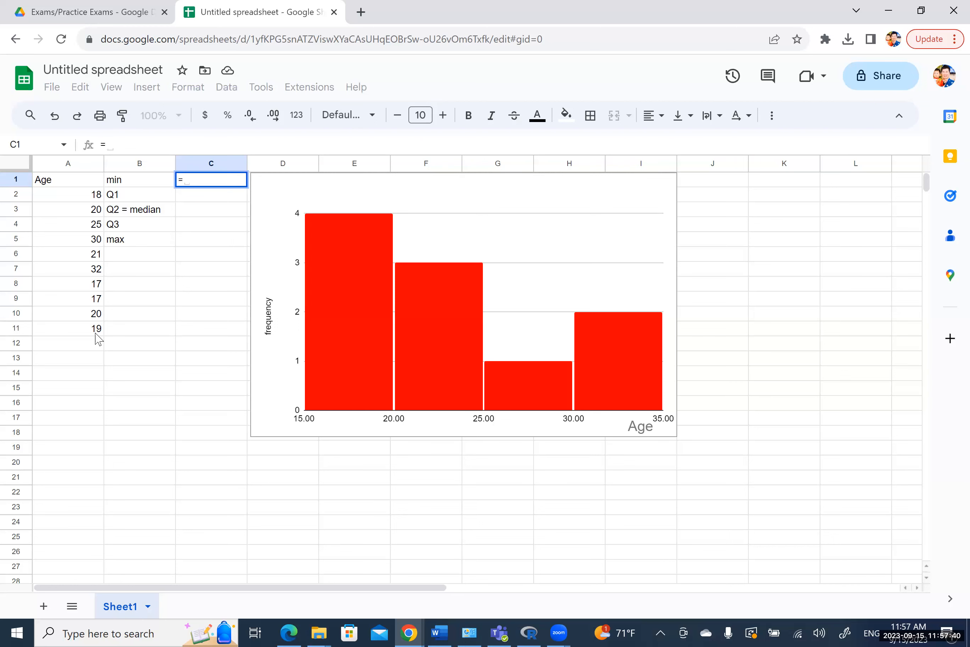
type("1")
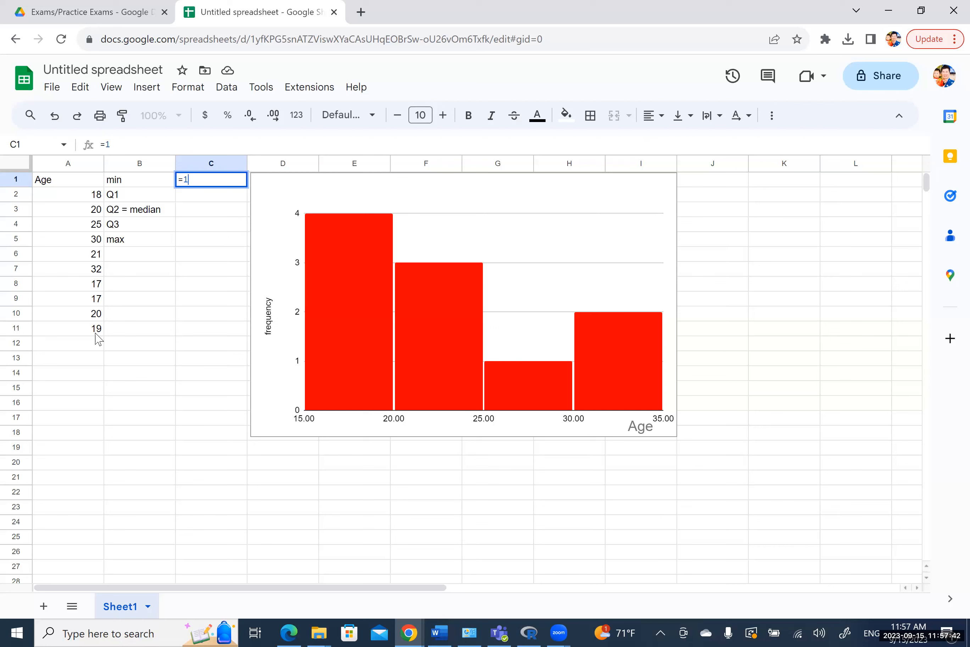
key("BackSpace")
type("m")
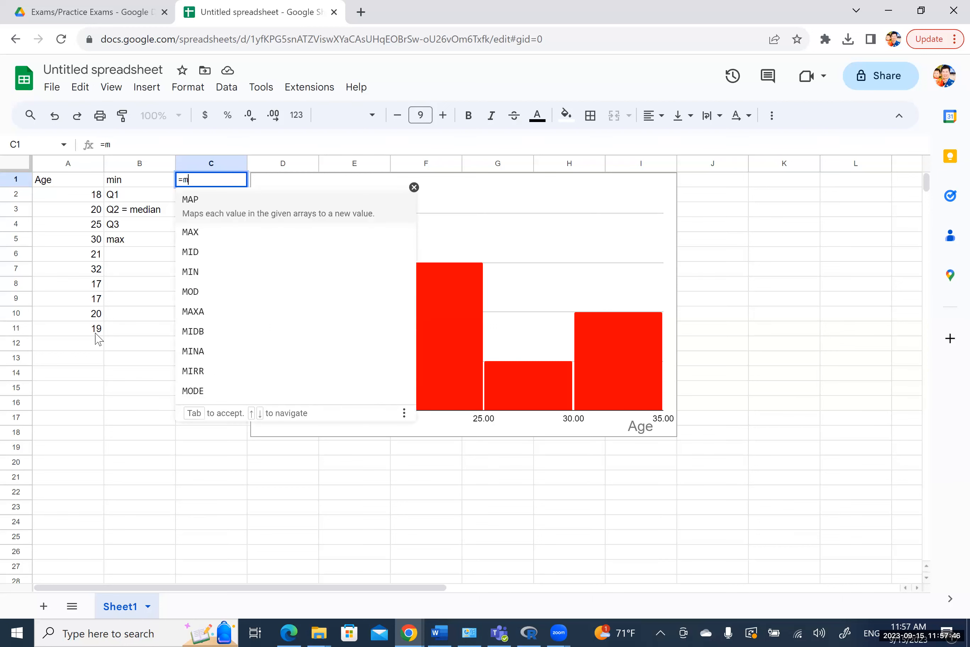
type("in")
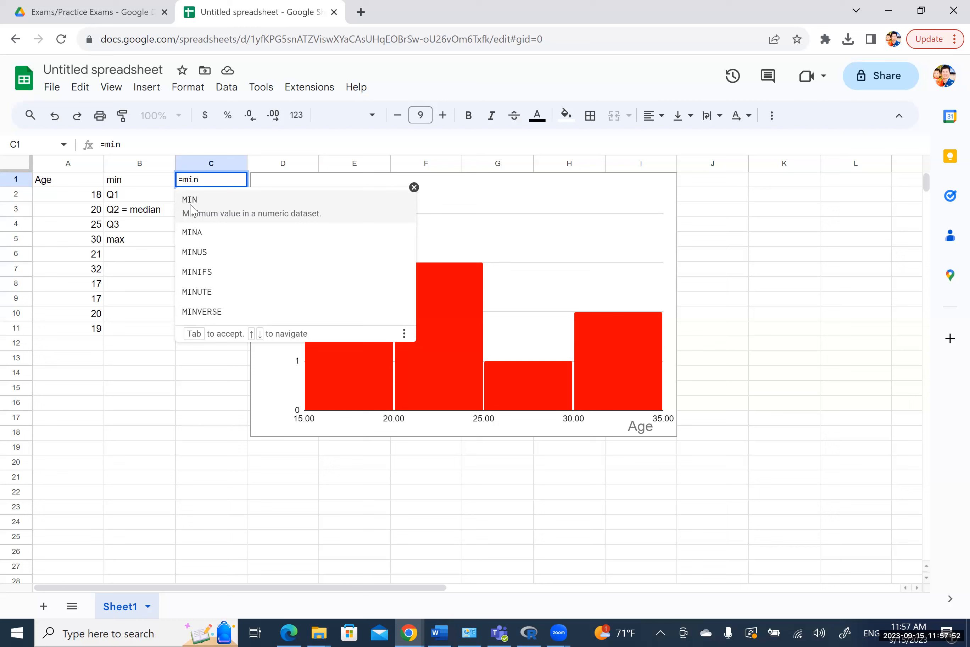
key("Tab")
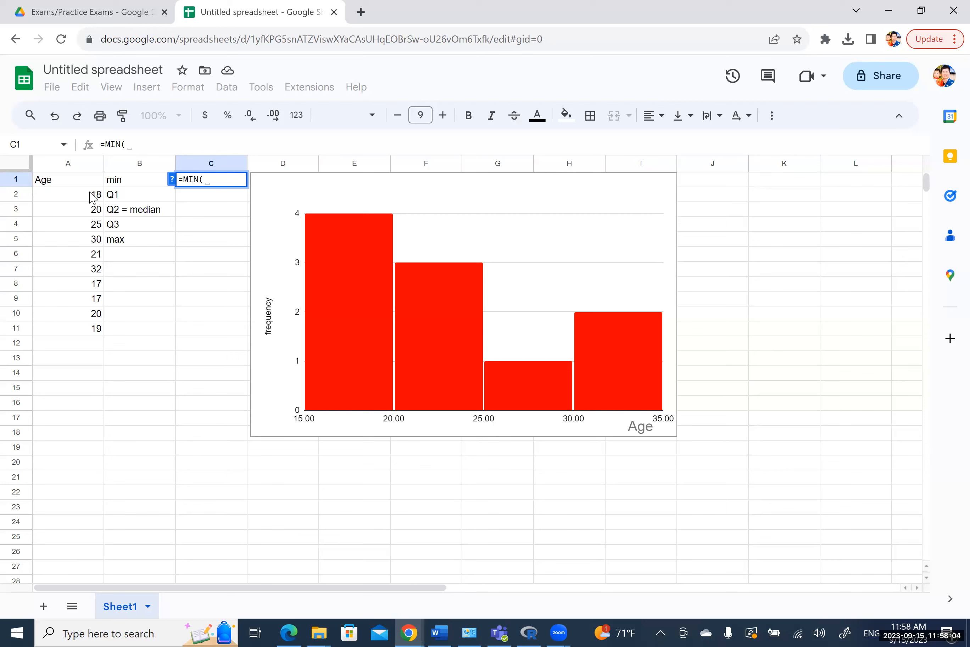
left_click_drag(91, 196, 79, 263)
left_click_drag(82, 330, 83, 331)
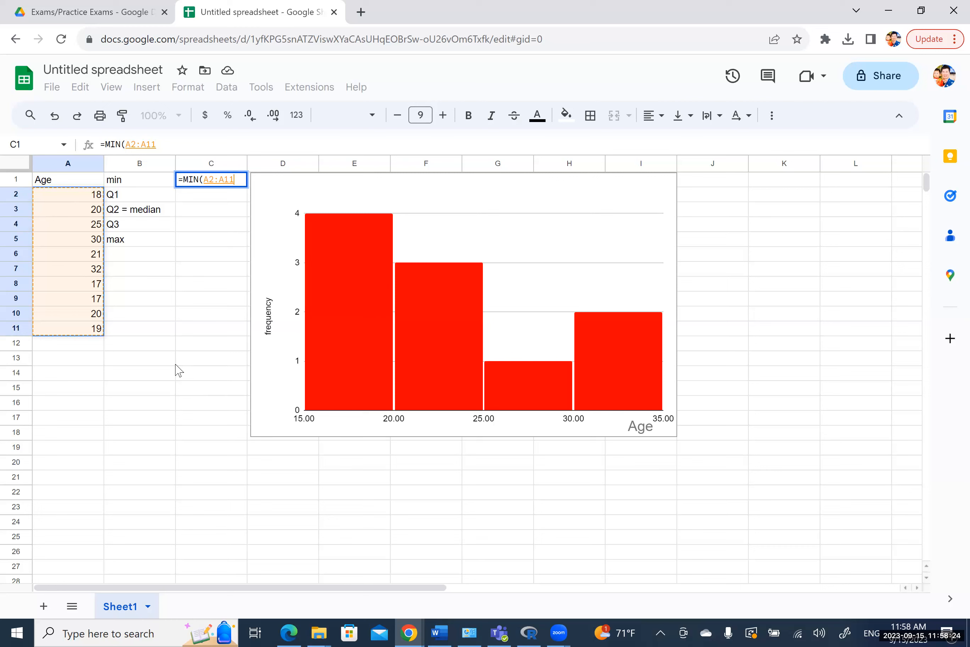
type(")")
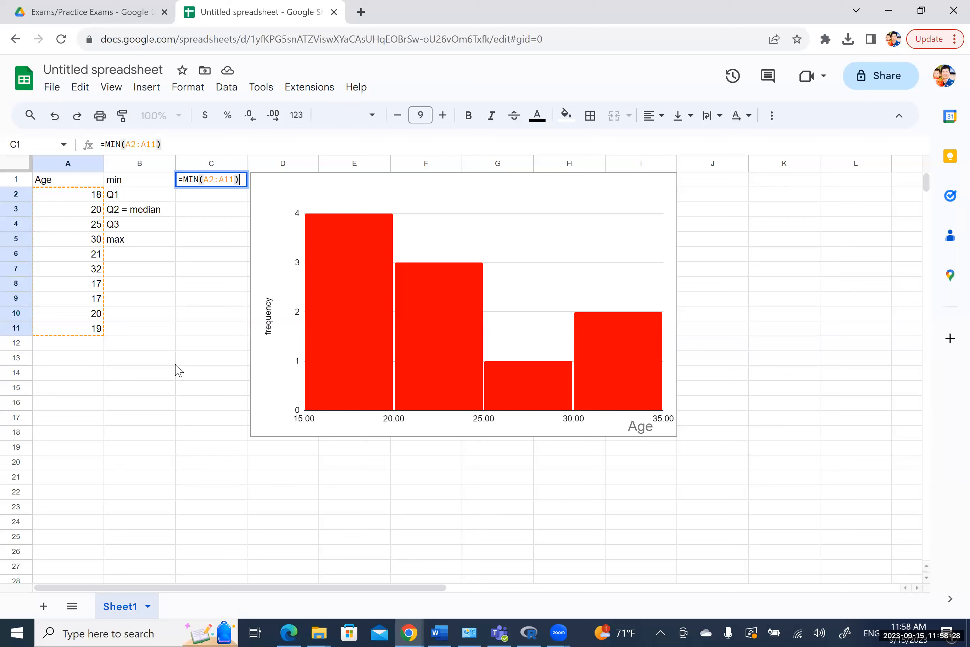
key("Return")
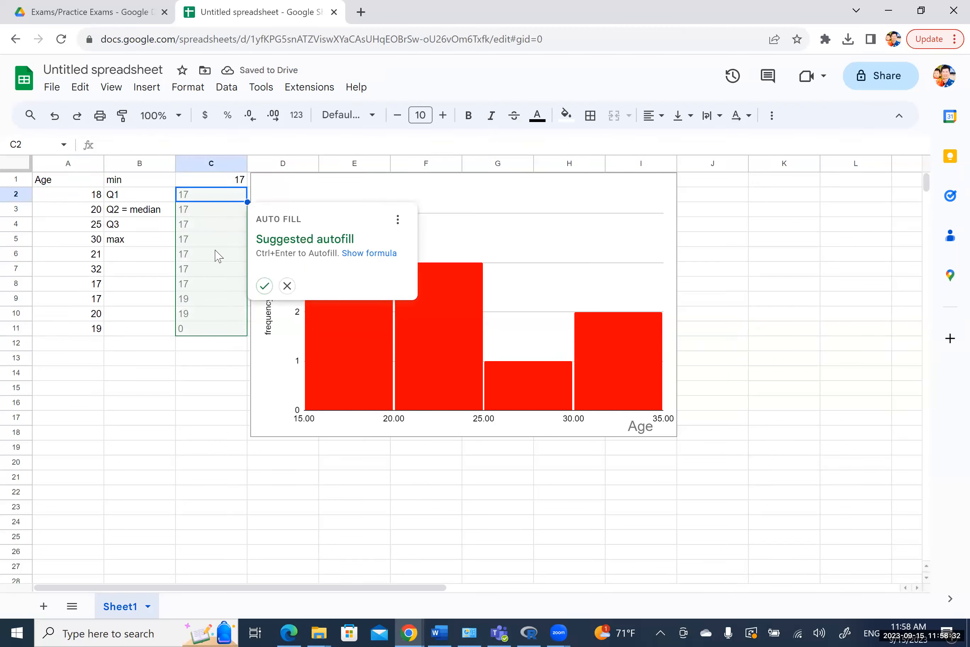
left_click(146, 258)
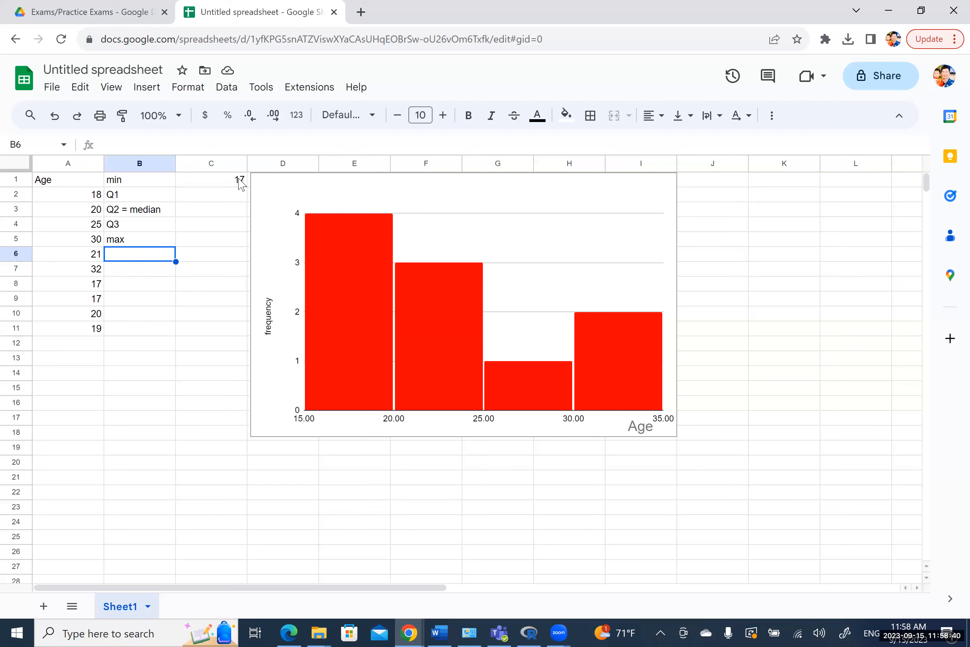
Calculate the first quartile of the ages in cell C2 with =QUARTILE(A2:A11,1)
left_click(217, 200)
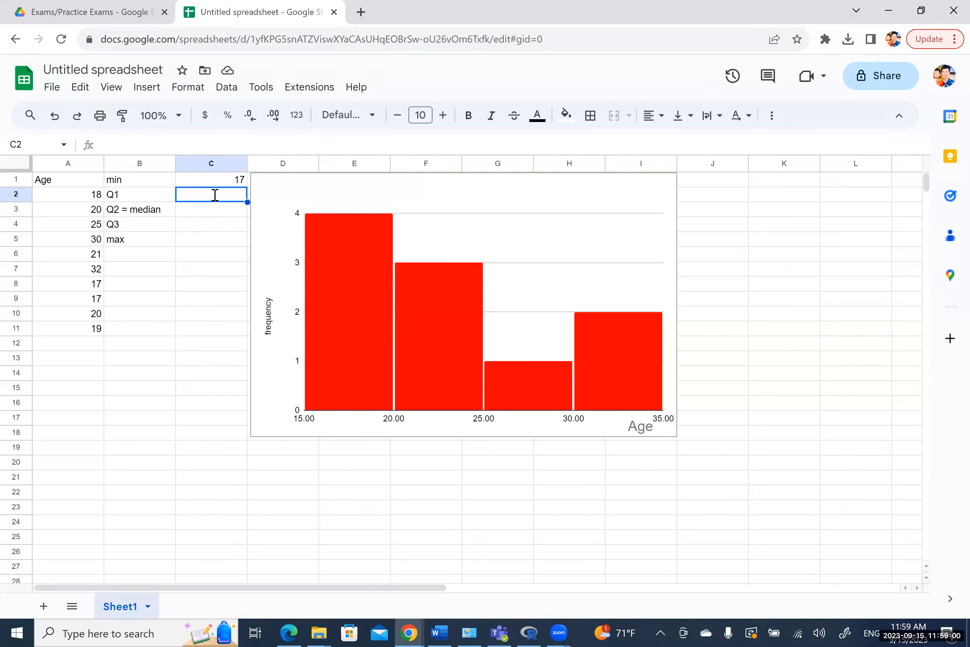
type("=")
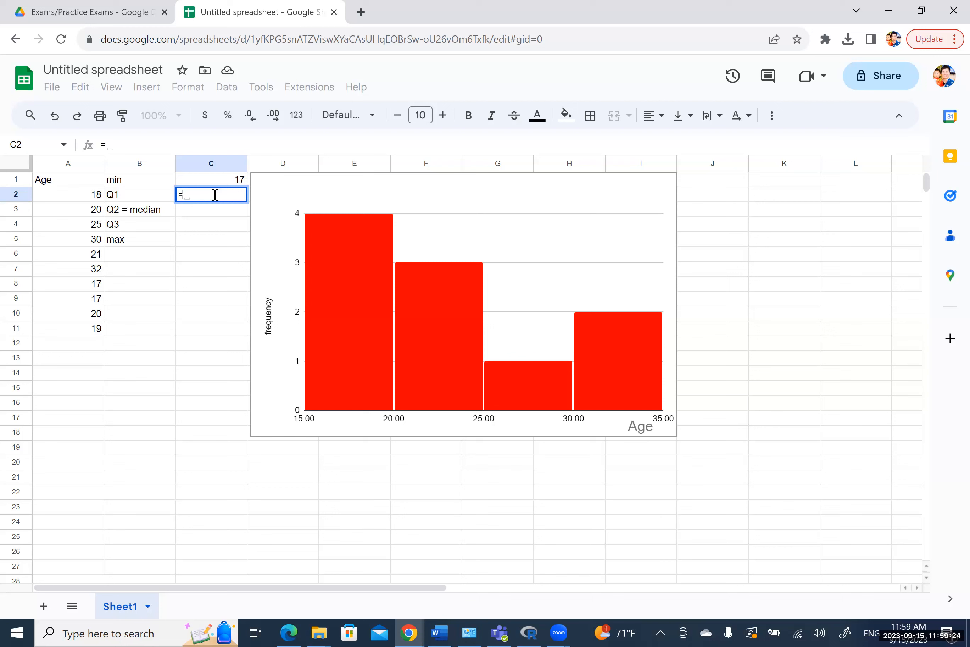
type("quati")
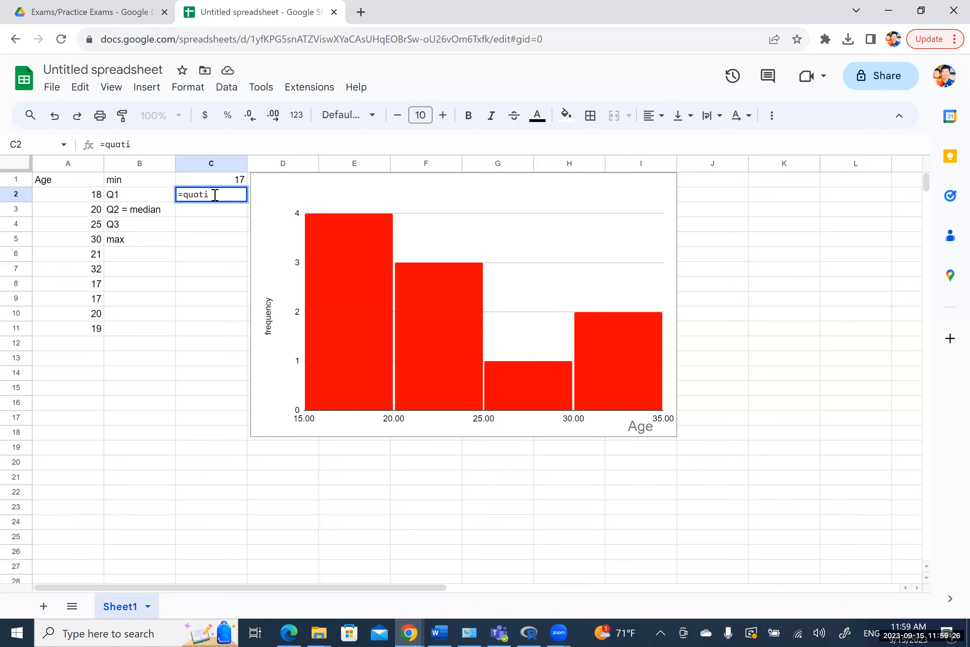
key("BackSpace")
key("BackSpace")
type("r")
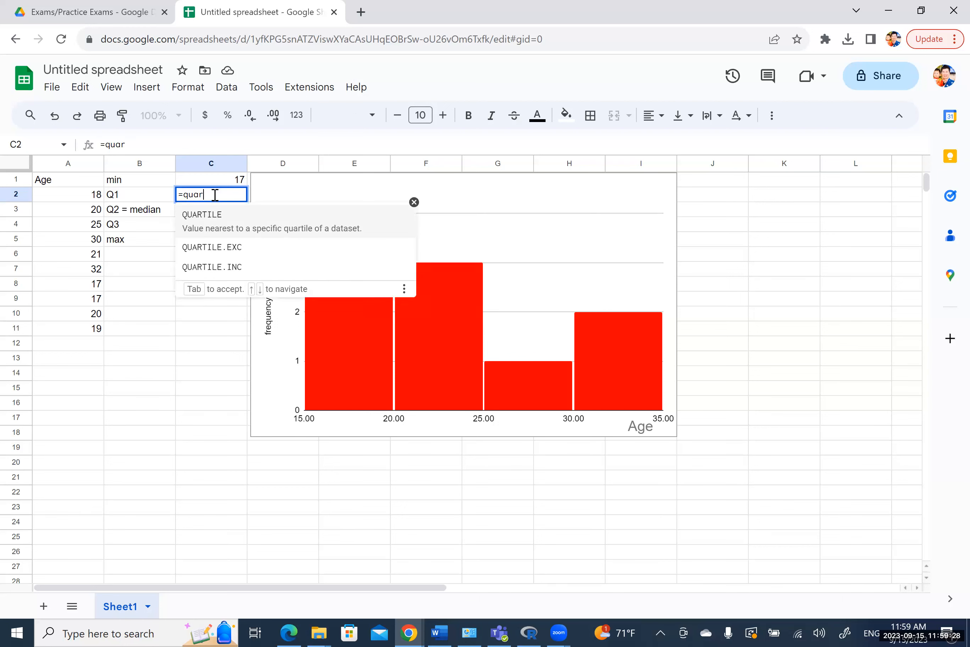
left_click(215, 224)
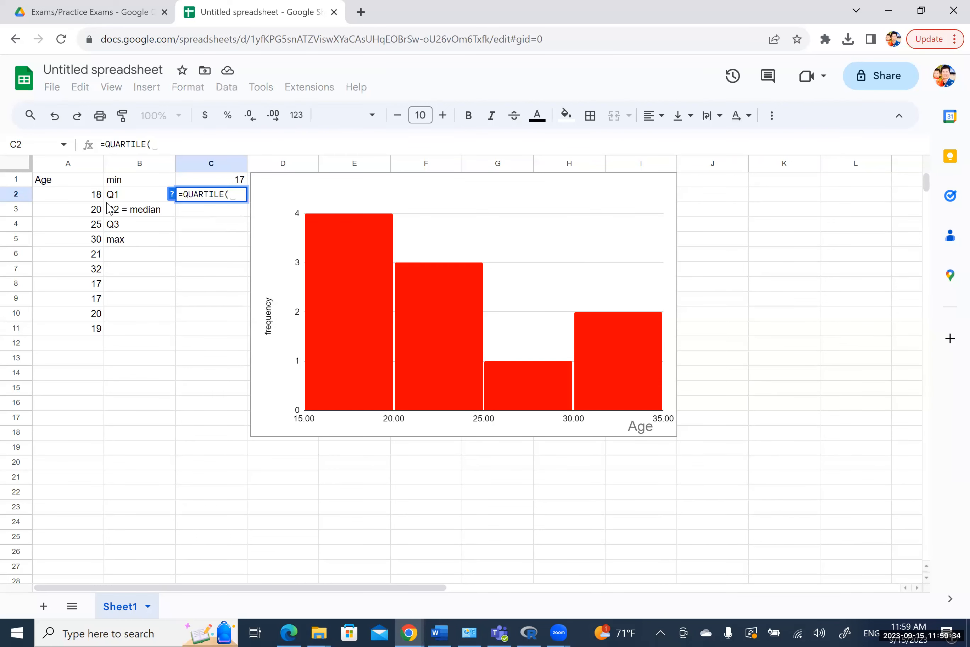
left_click_drag(89, 196, 92, 332)
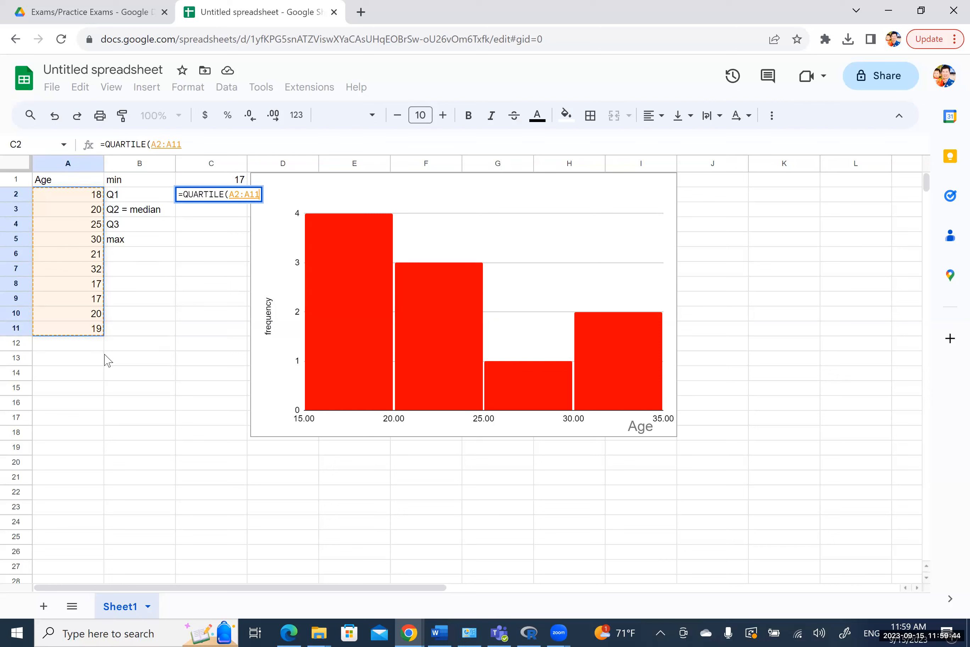
type(",")
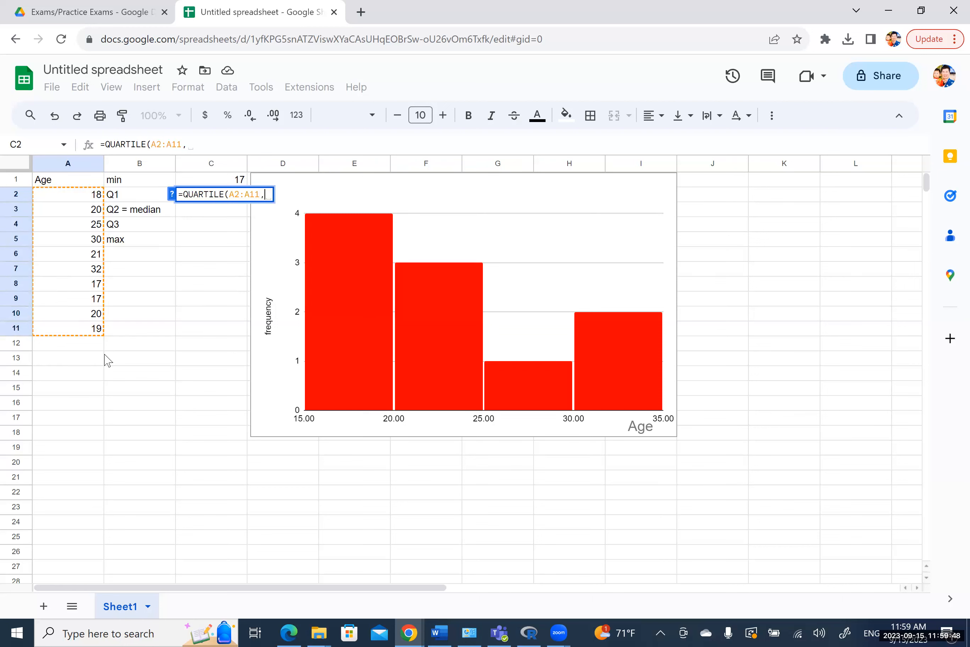
type("1")
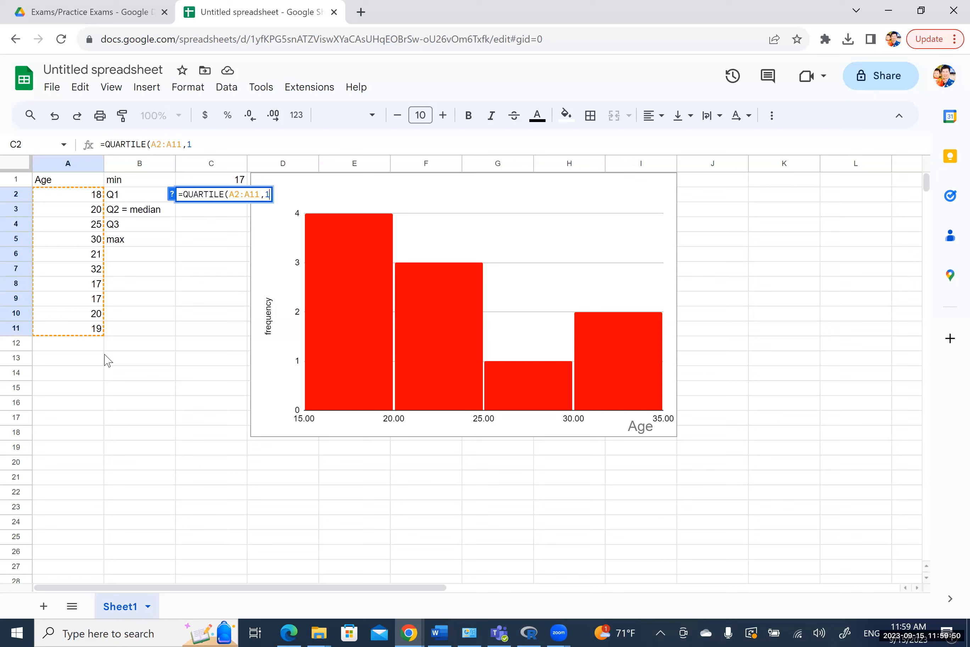
type(")")
key("Return")
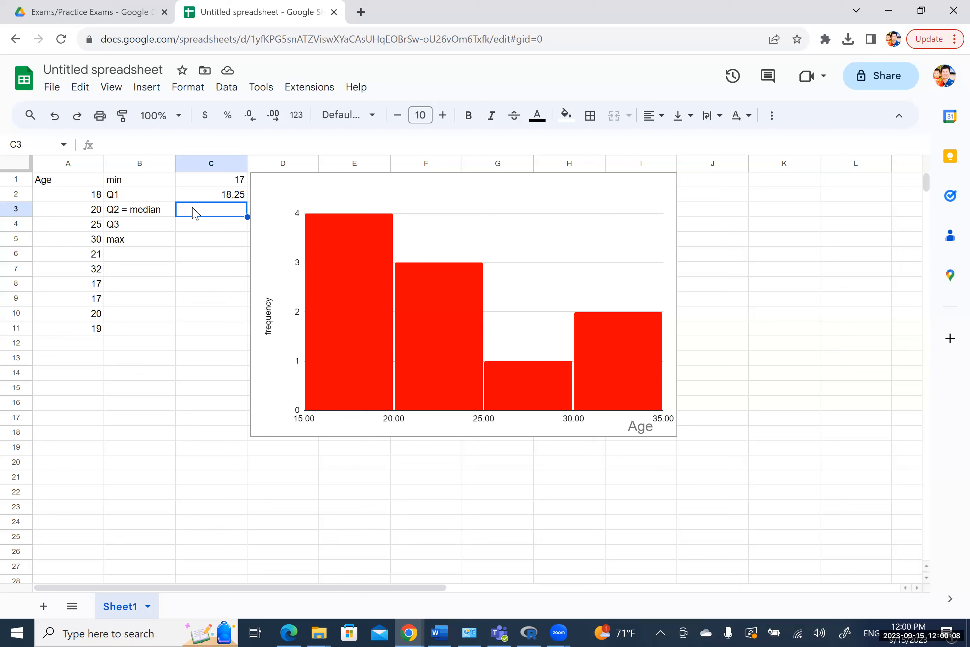
Calculate the median age in cell C3 with the MEDIAN function over A2:A11
type("=")
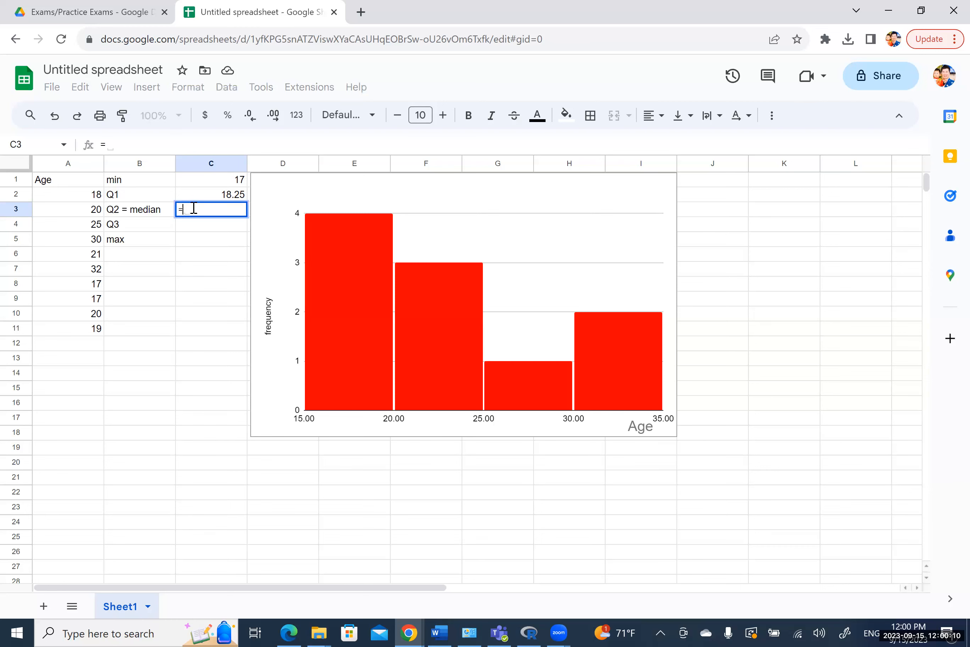
type("me")
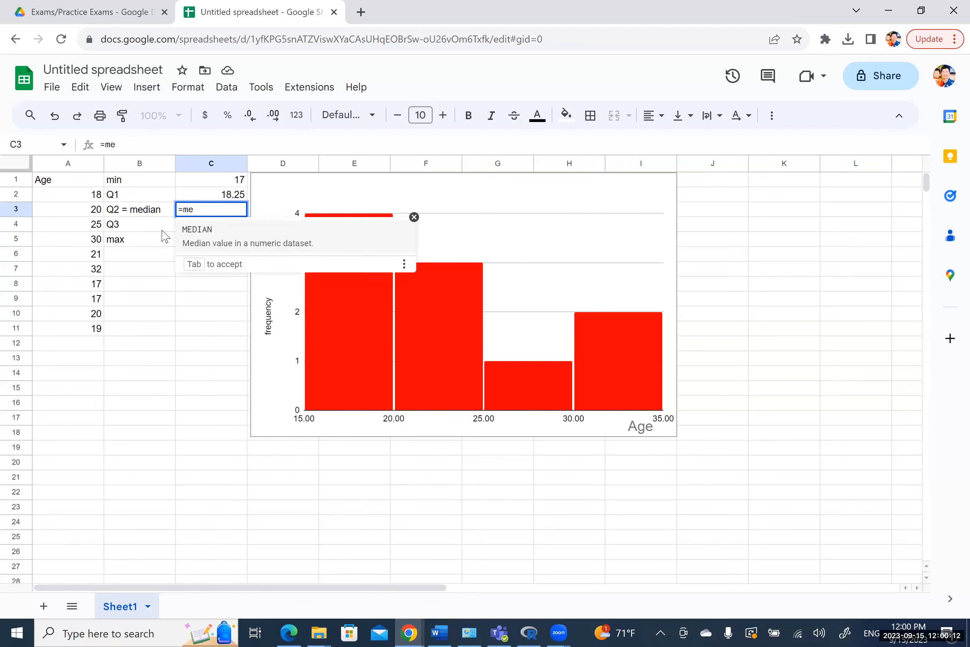
key("Tab")
left_click_drag(92, 196, 93, 332)
key("Return")
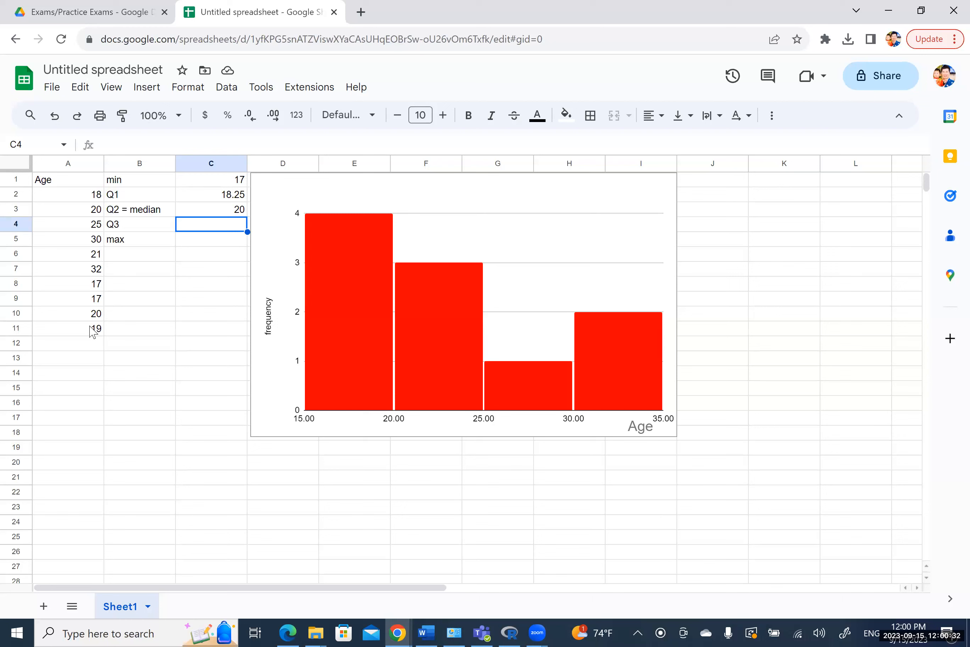
Calculate the third quartile of the ages in cell C4 with =QUARTILE(A2:A11,3)
type("=")
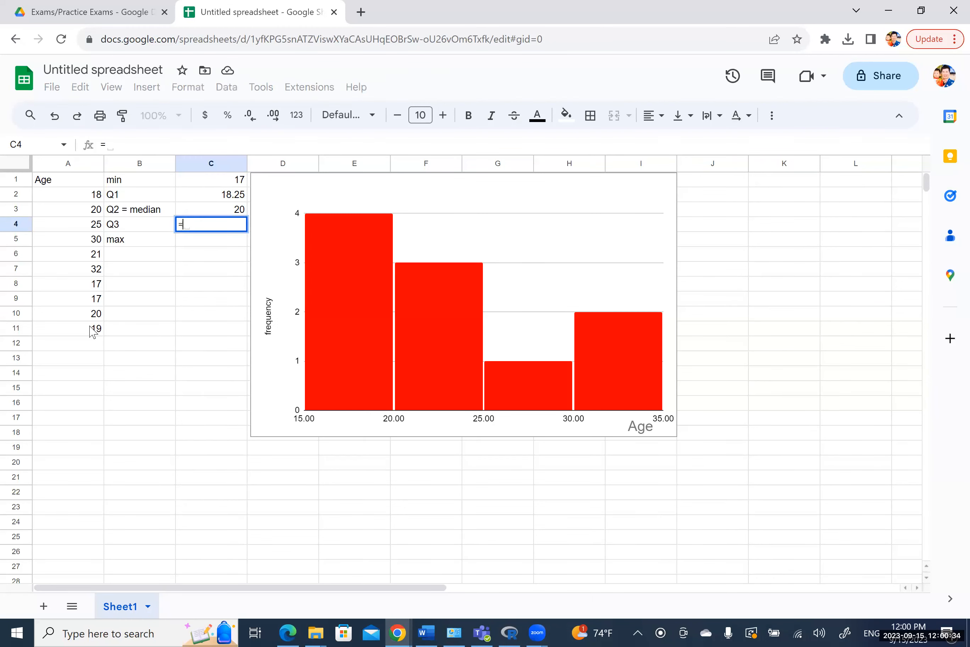
type("qua")
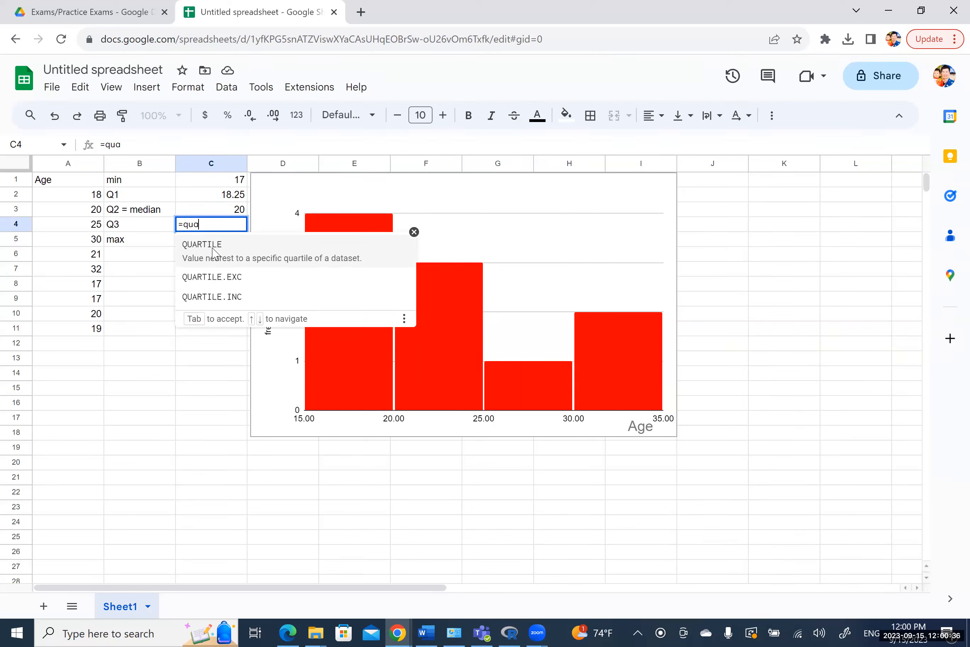
left_click(213, 248)
left_click_drag(80, 192, 71, 333)
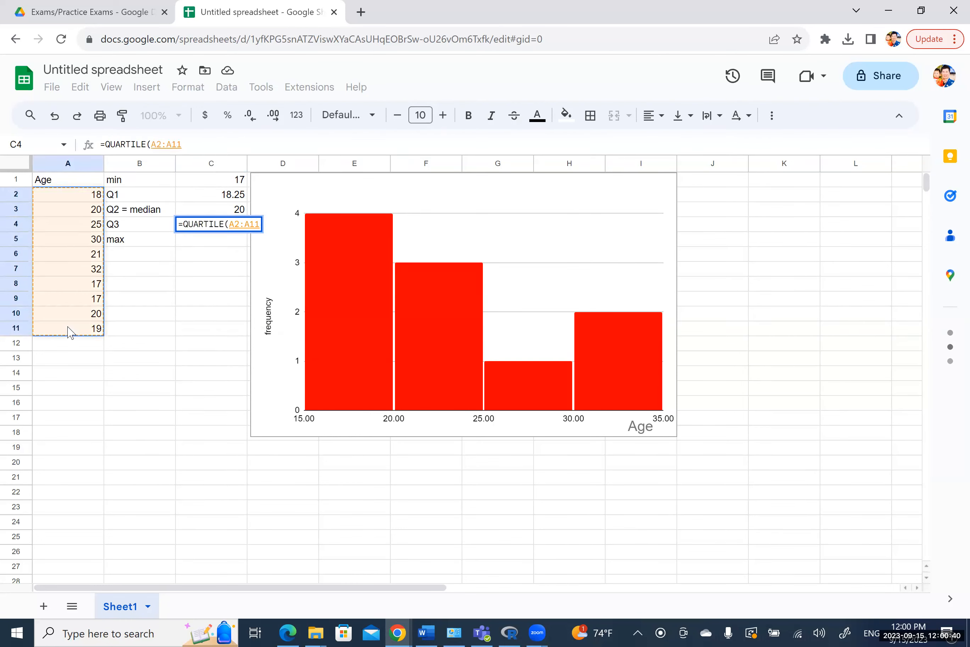
type(",")
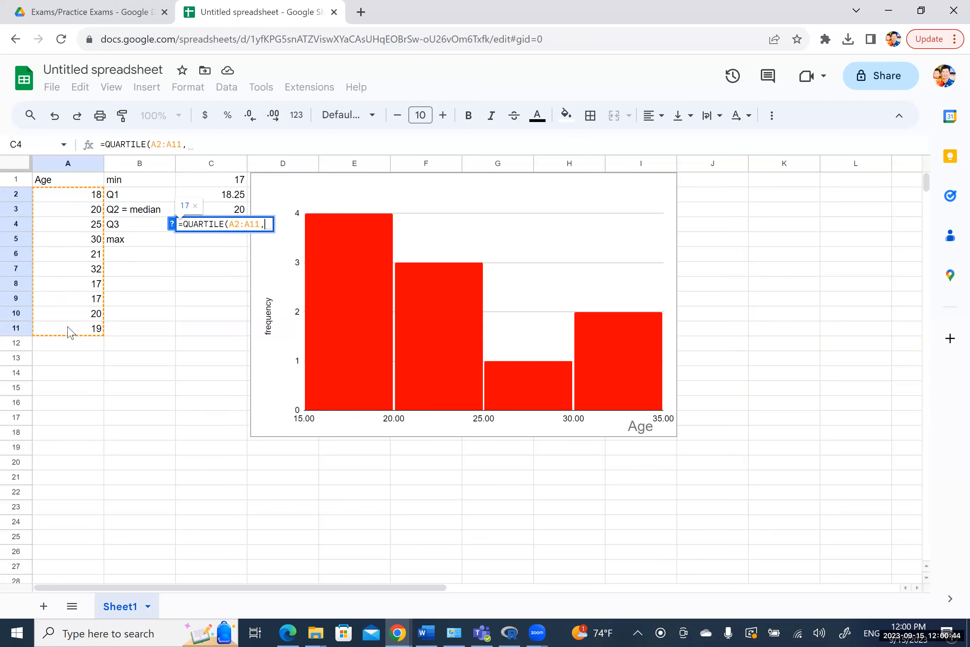
type("3)")
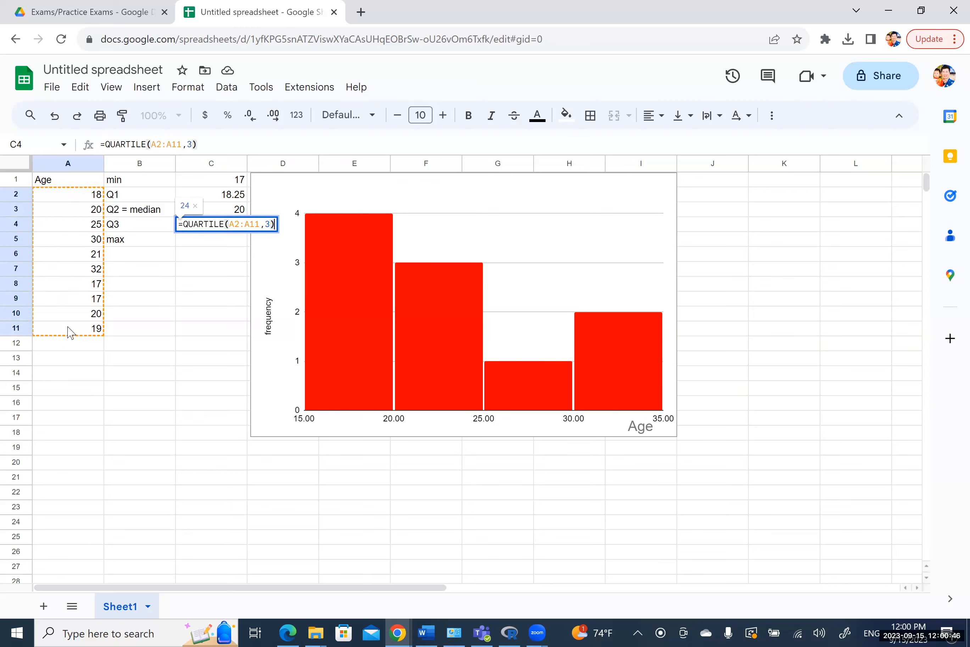
key("Return")
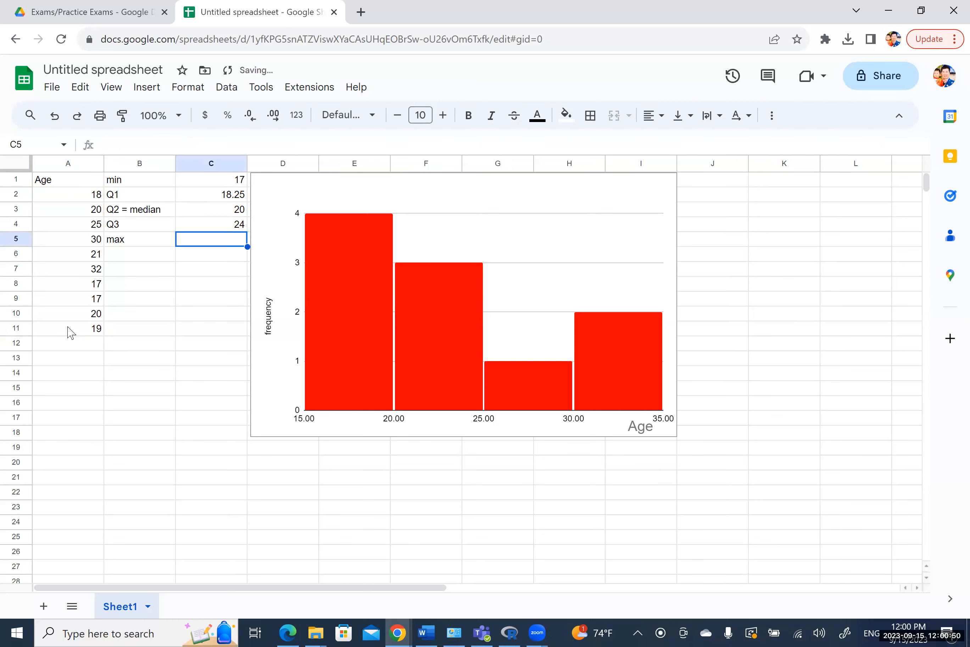
Calculate the maximum age in cell C5 with the suggested formula =MAX(A2:A11)
type("=ma")
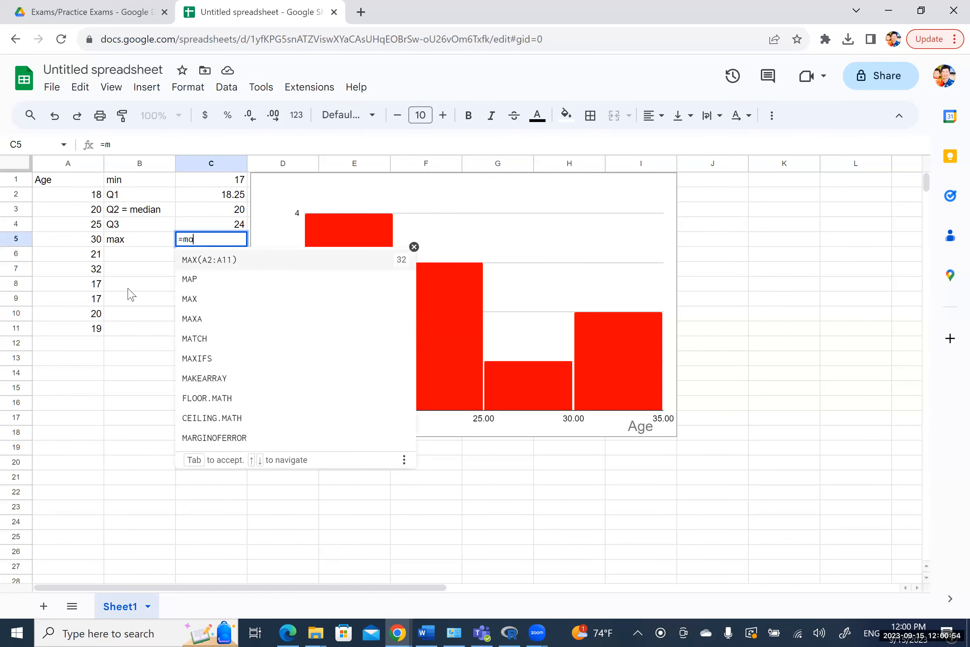
type("x")
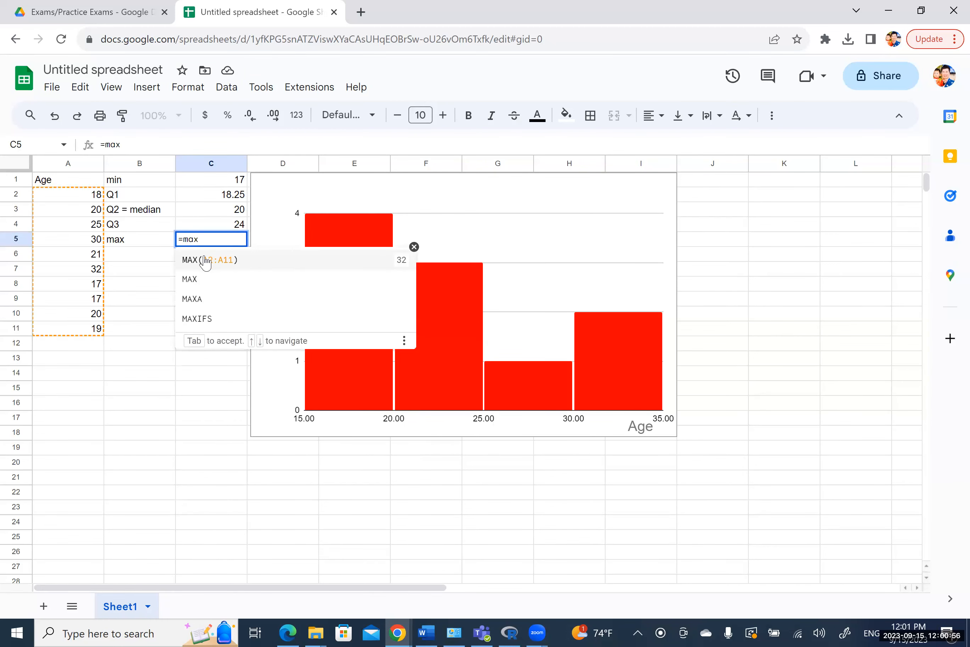
left_click(214, 270)
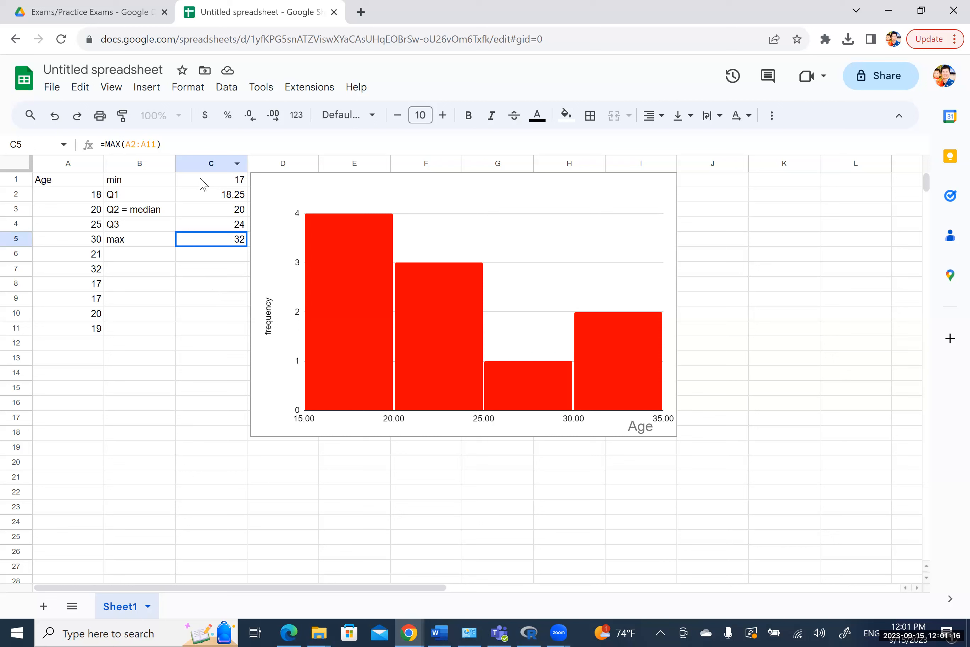
left_click(128, 229)
left_click_drag(78, 196, 86, 264)
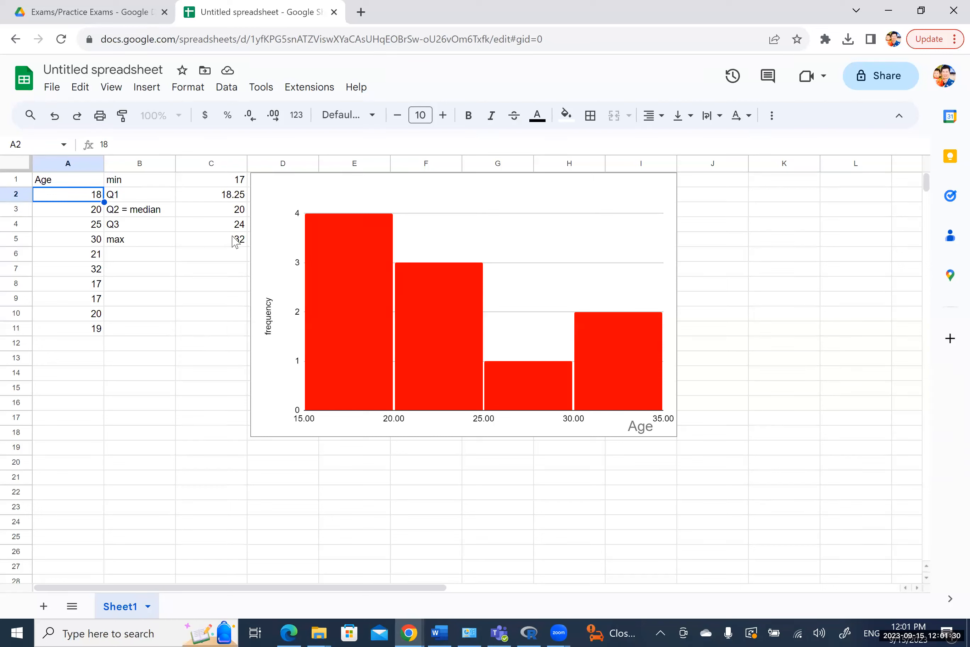
Copy the five-number summary in B1:C5 and paste it on a new line below question 5 in the Canvas discussion reply in Edge
left_click_drag(135, 184, 208, 244)
key("ctrl+c")
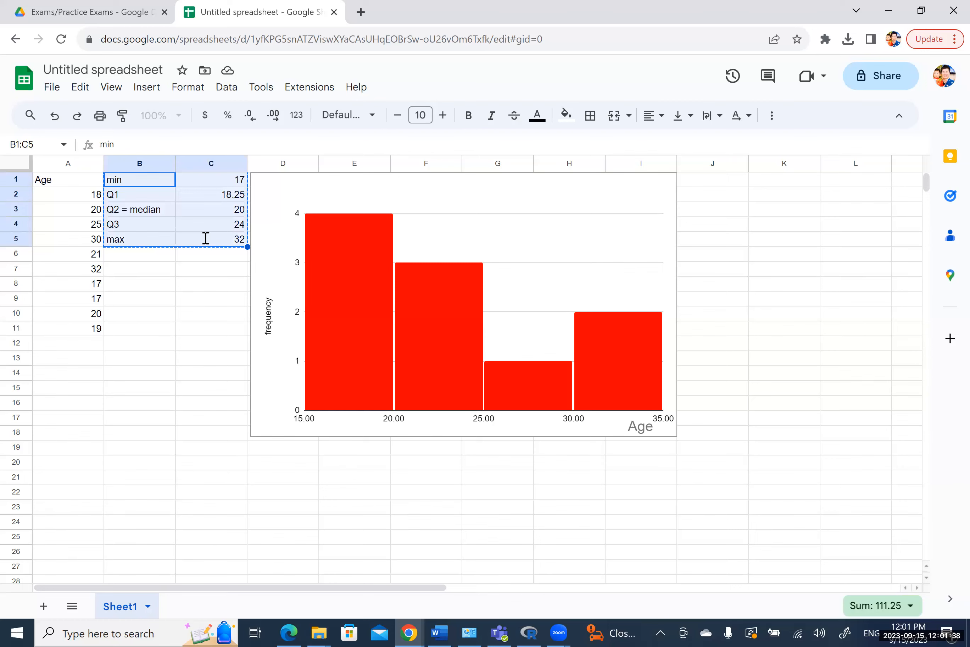
key("alt+Tab")
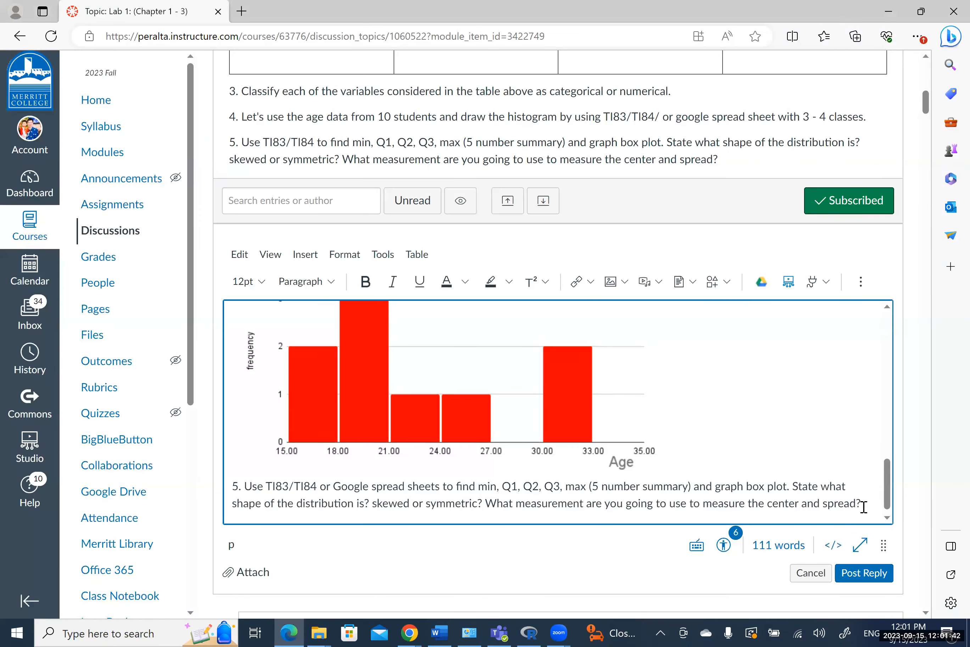
left_click(876, 504)
key("Return")
key("ctrl+v")
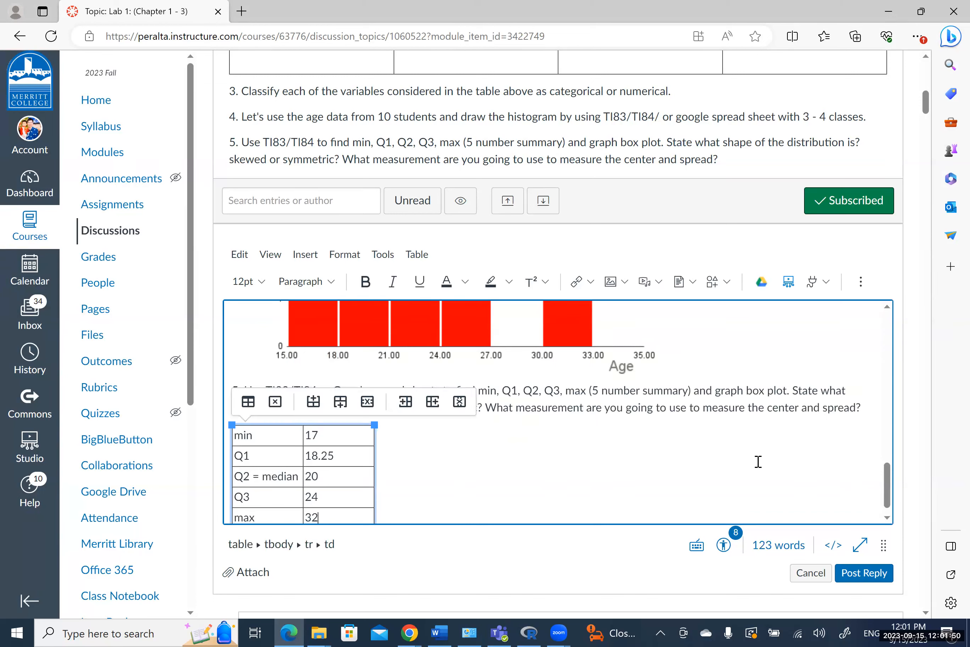
left_click(759, 462)
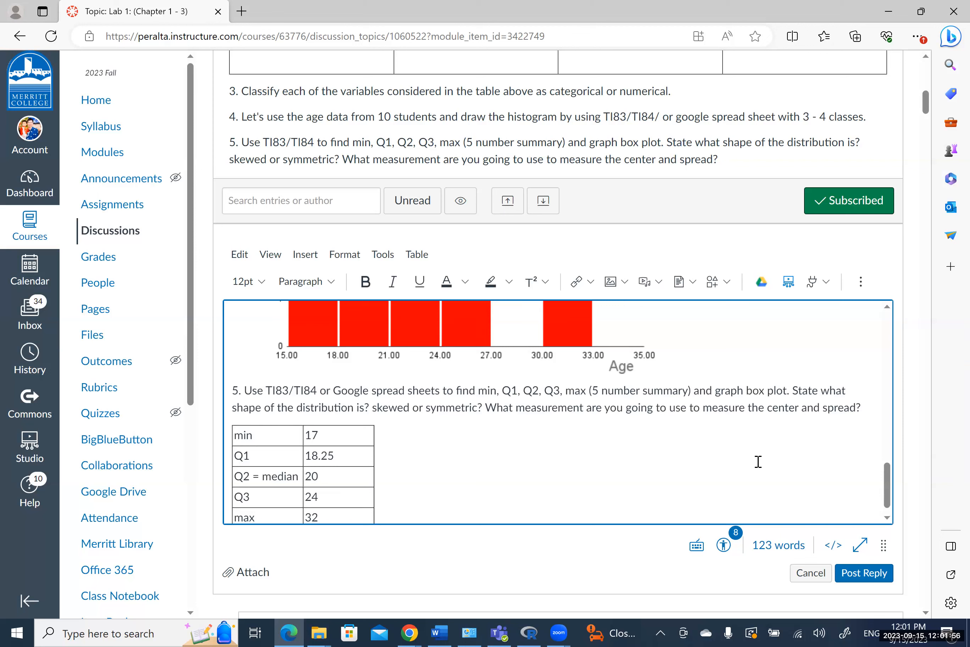
Highlight the "graph box plot" requirement in question 5 and switch to the age data spreadsheet in Google Sheets
left_click_drag(716, 387, 787, 388)
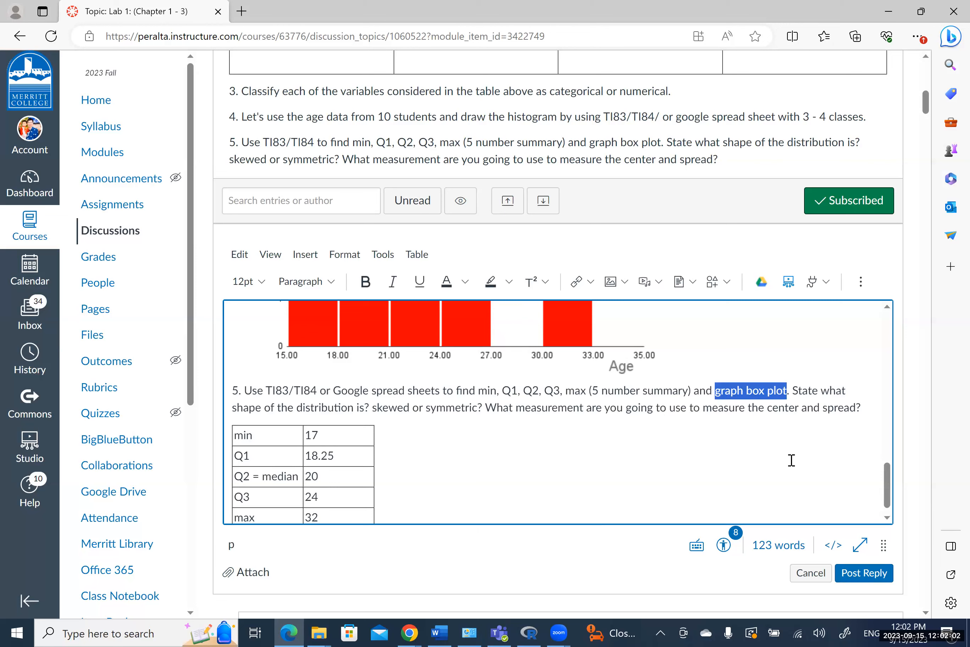
key("alt+Tab")
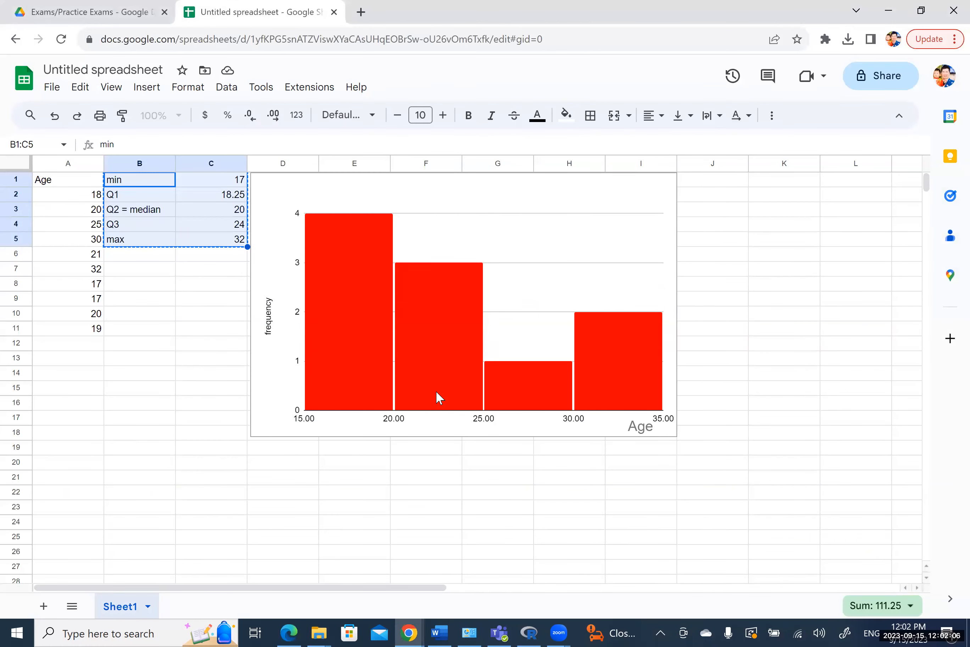
left_click(163, 274)
left_click(102, 342)
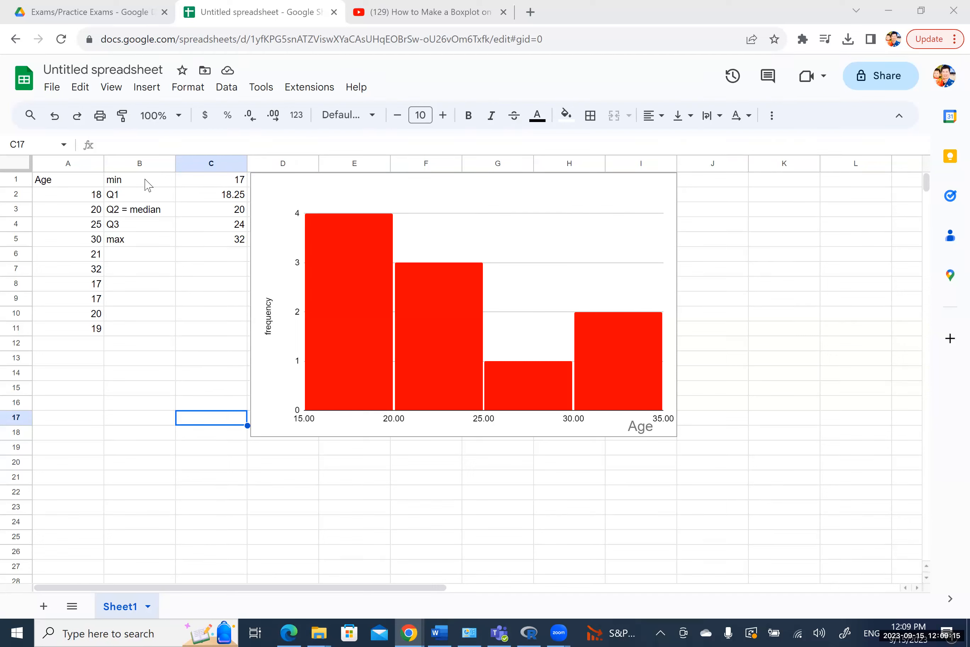
Copy the five-number summary labels in B1:B5 and paste them transposed into row 20 starting at cell A20
left_click_drag(147, 184, 149, 249)
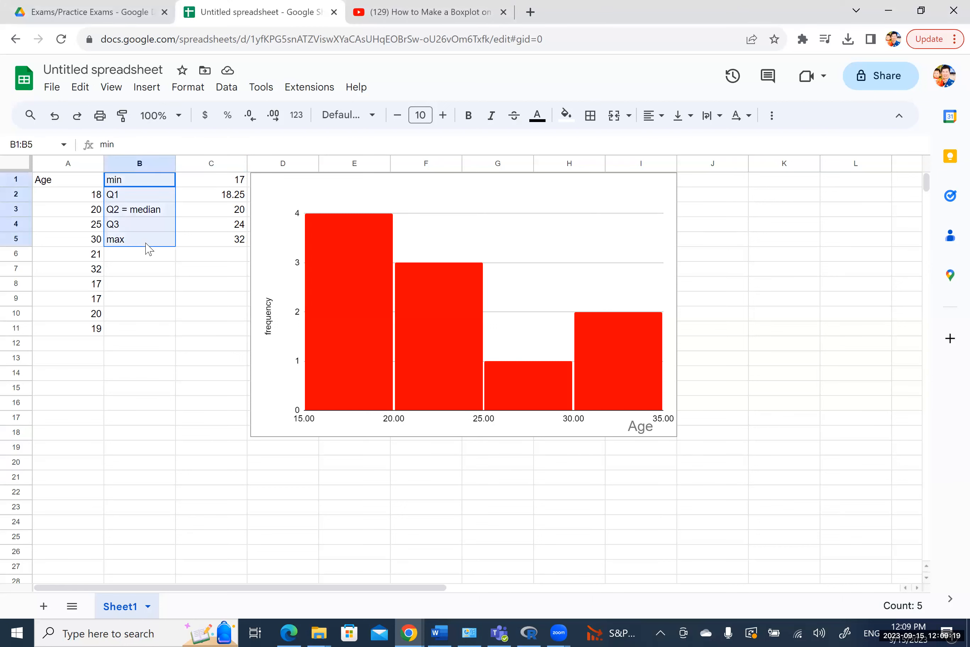
left_click_drag(148, 249, 149, 249)
key("ctrl+c")
left_click(66, 467)
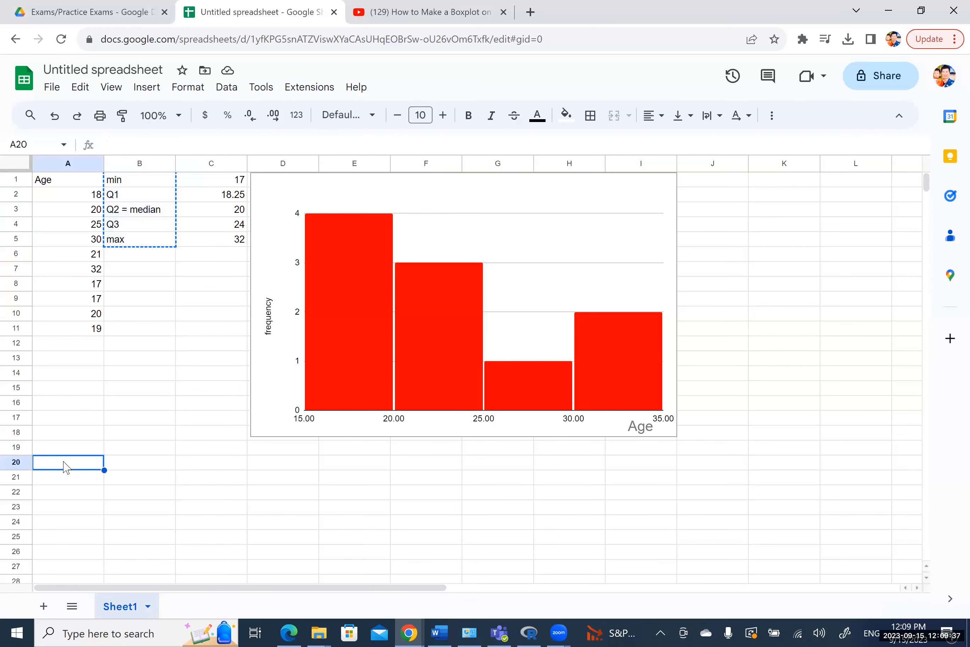
right_click(64, 462)
mouse_move(167, 197)
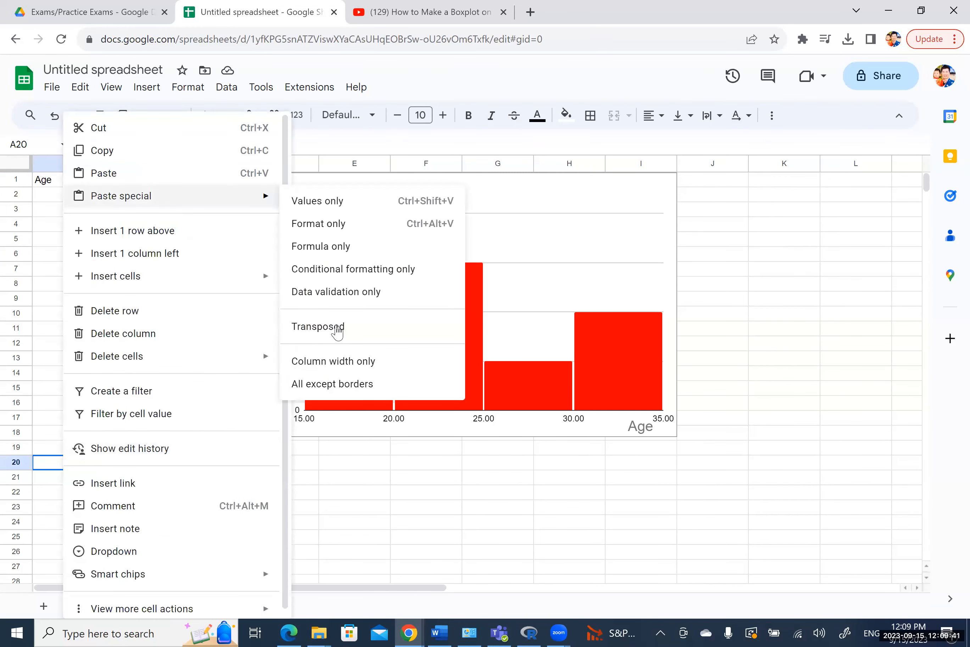
left_click(339, 328)
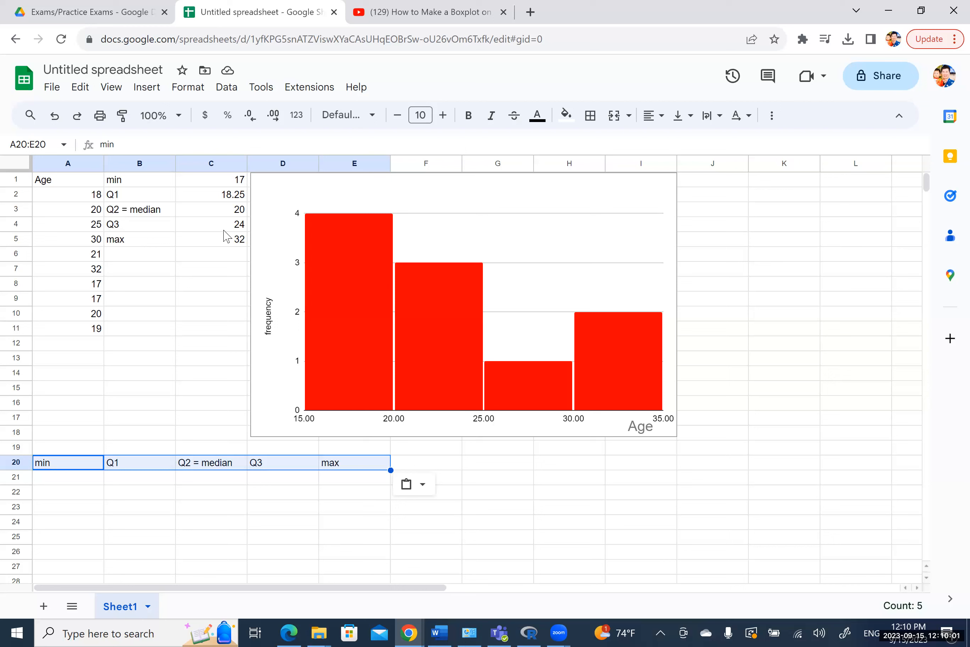
Copy the five-number summary results in C1:C5 and paste them as values only starting at cell F21
left_click_drag(222, 180, 224, 241)
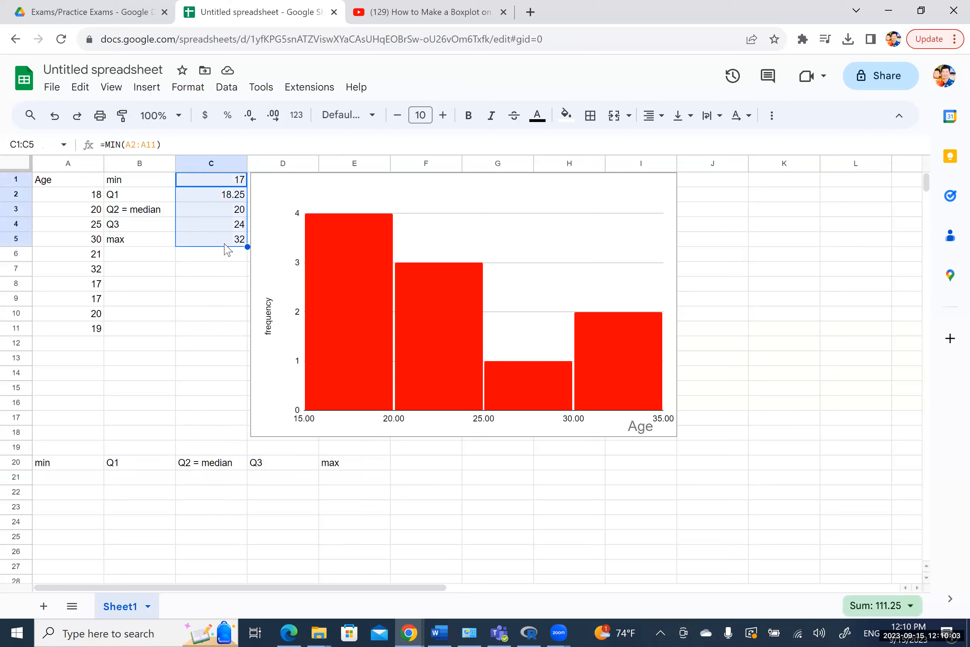
key("ctrl+c")
left_click(78, 486)
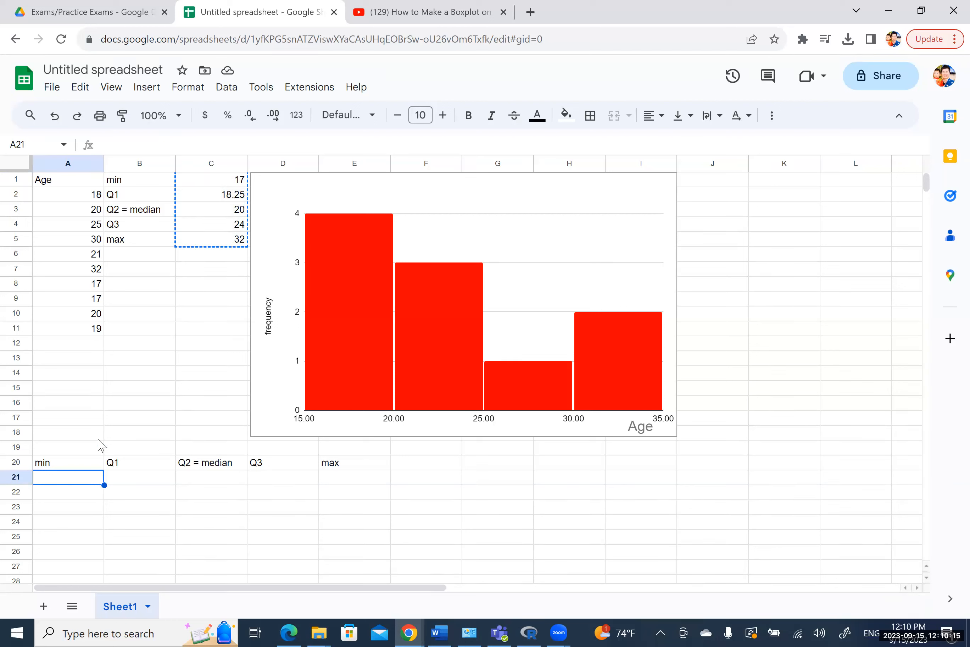
left_click(230, 181)
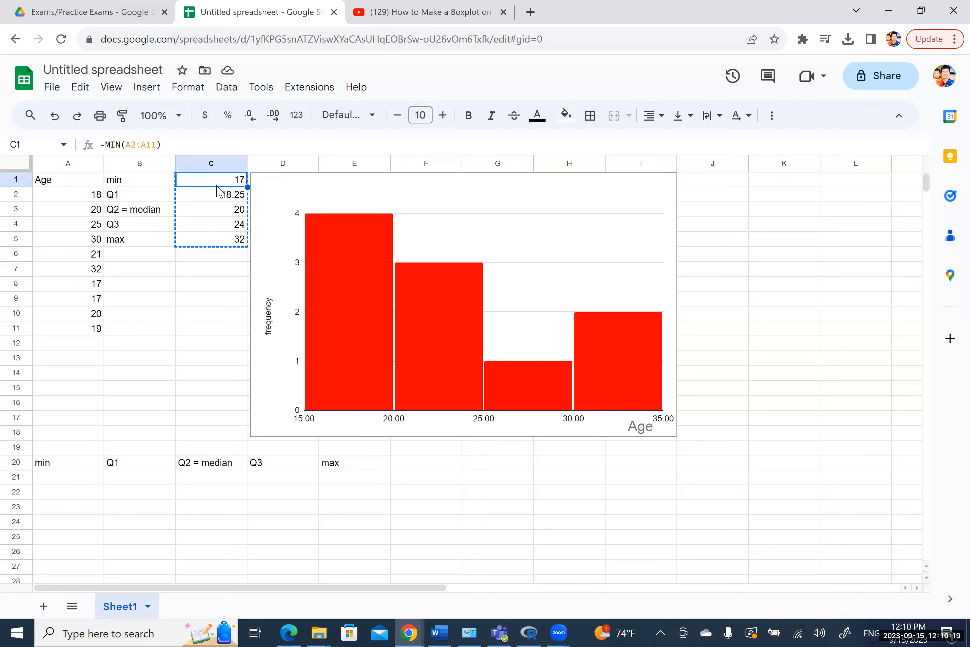
left_click(445, 482)
right_click(444, 481)
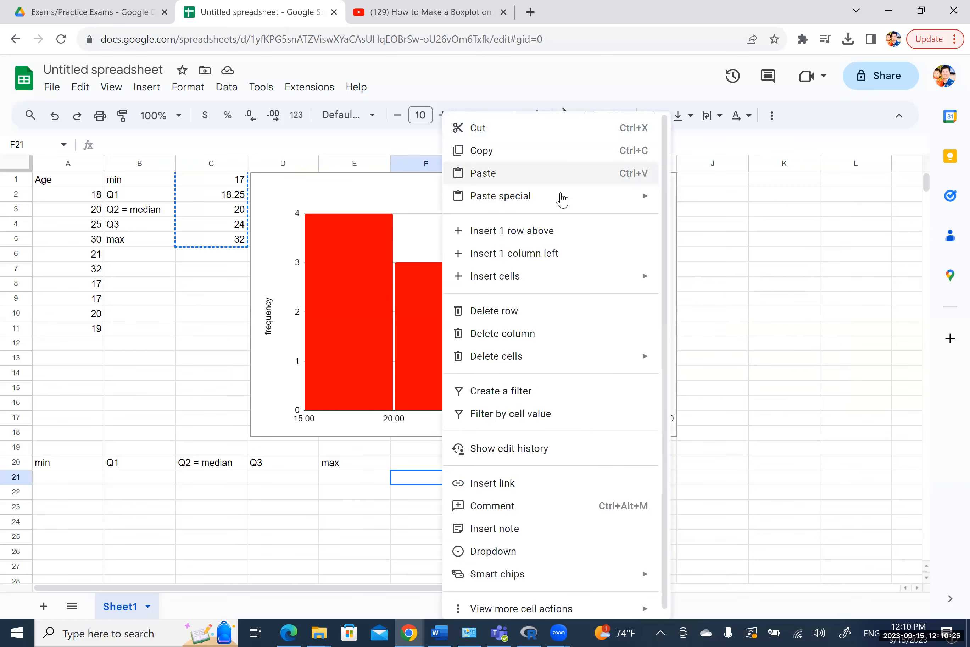
mouse_move(561, 196)
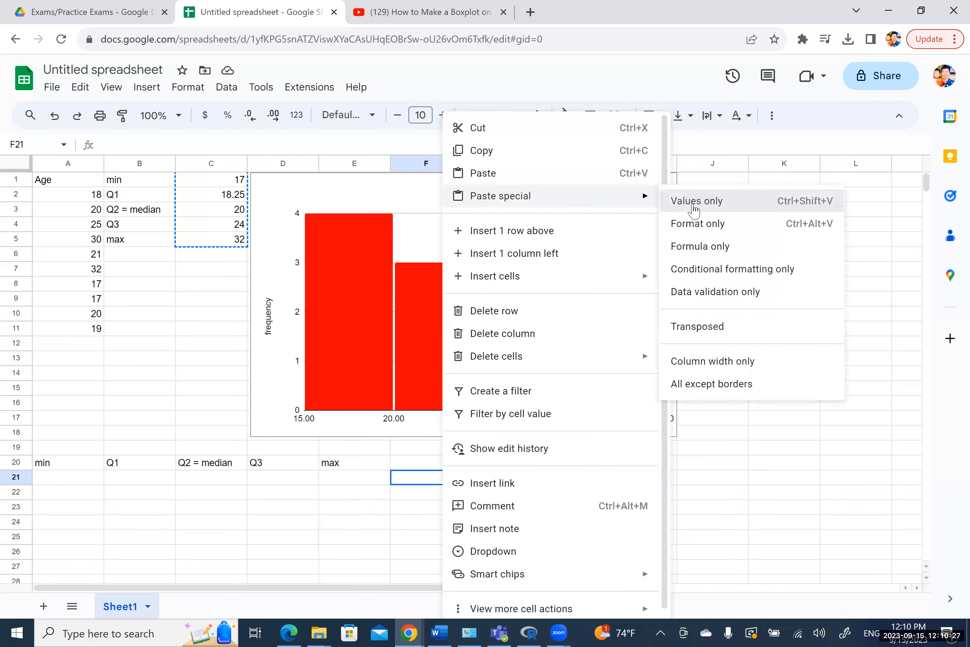
left_click(699, 204)
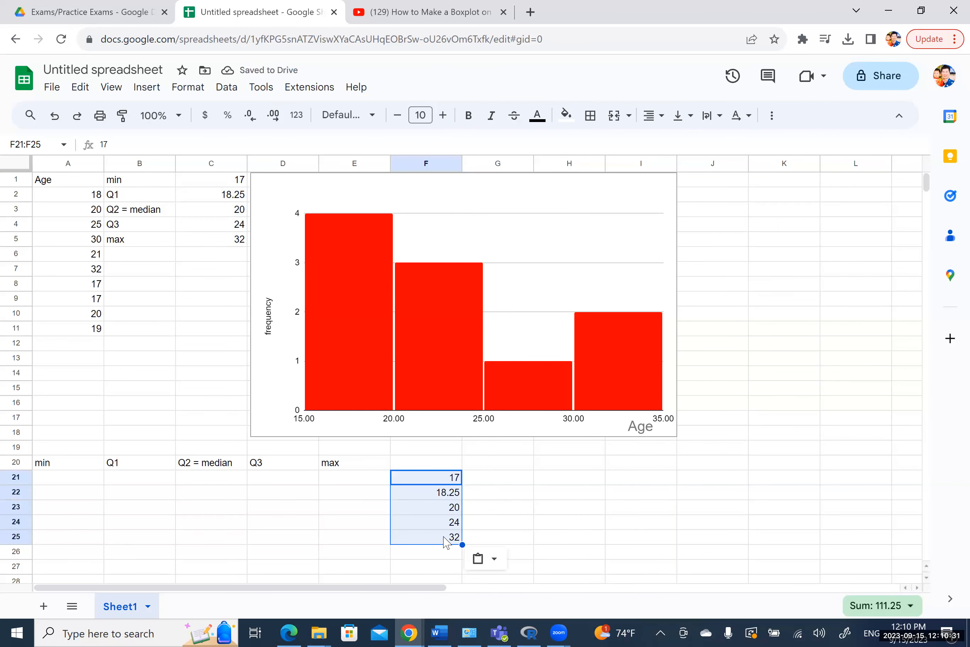
Copy the plain values in F21:F25 and paste them transposed under the row 20 labels, starting at cell A21
key("ctrl+c")
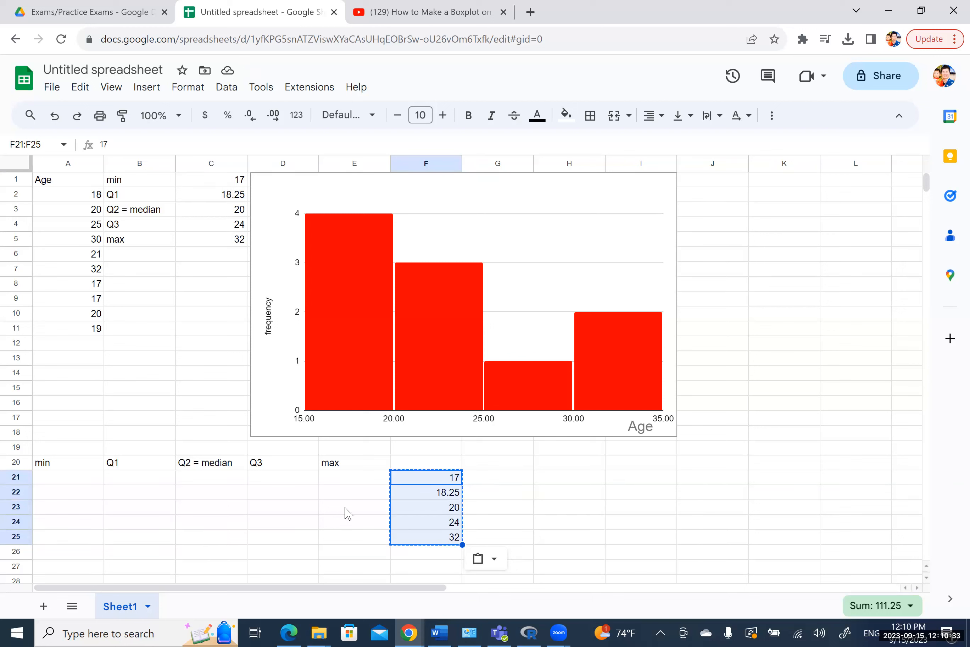
left_click(70, 483)
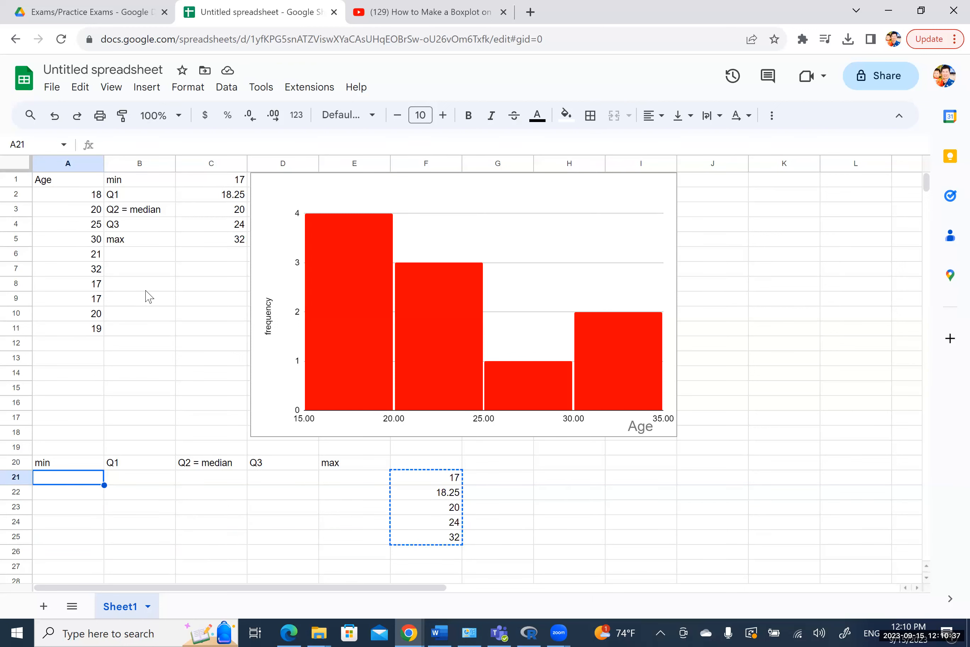
right_click(69, 477)
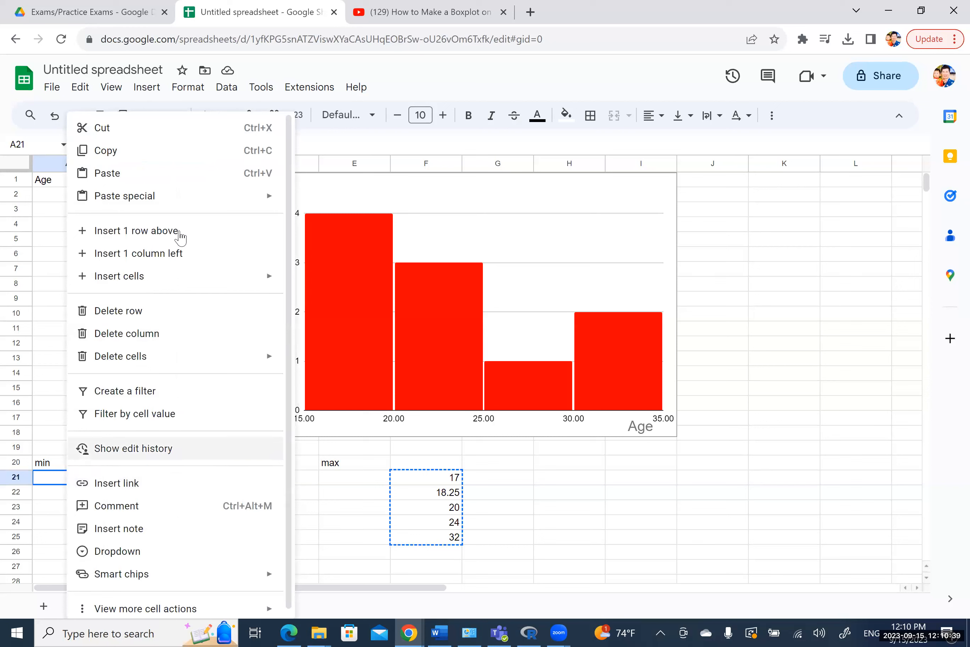
mouse_move(213, 203)
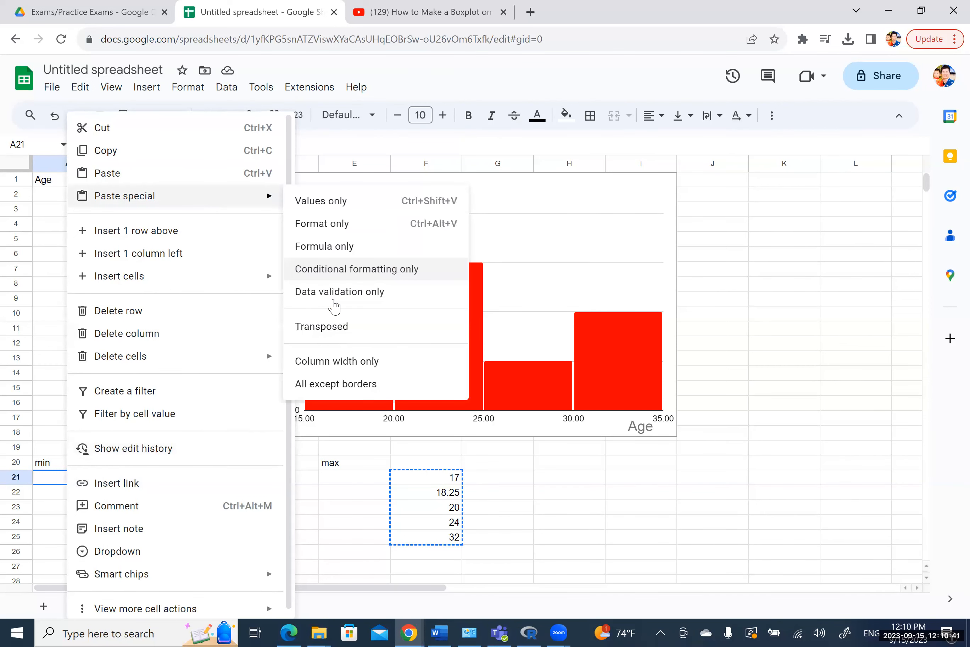
left_click(333, 325)
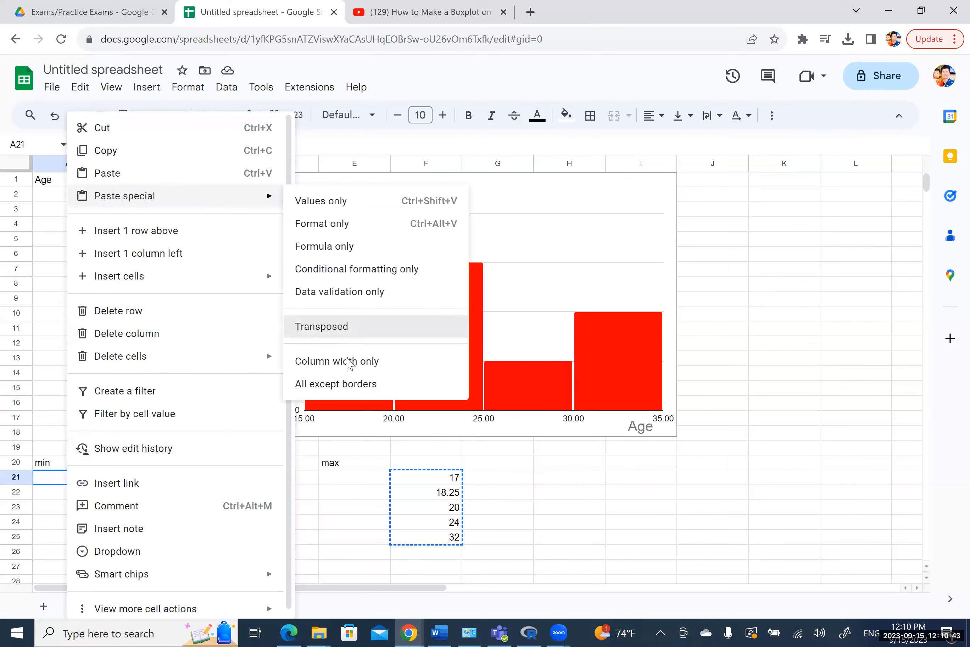
Clear the helper values in F21:F25 and the transposed values in A21:E21
left_click(448, 528, "shift")
left_click(445, 541, "shift")
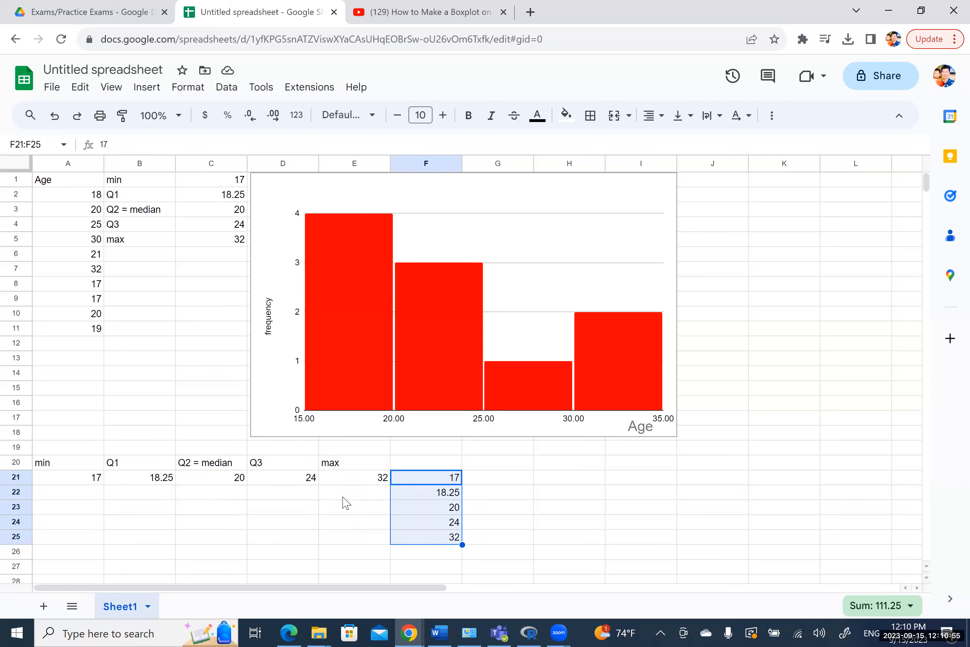
key("Delete")
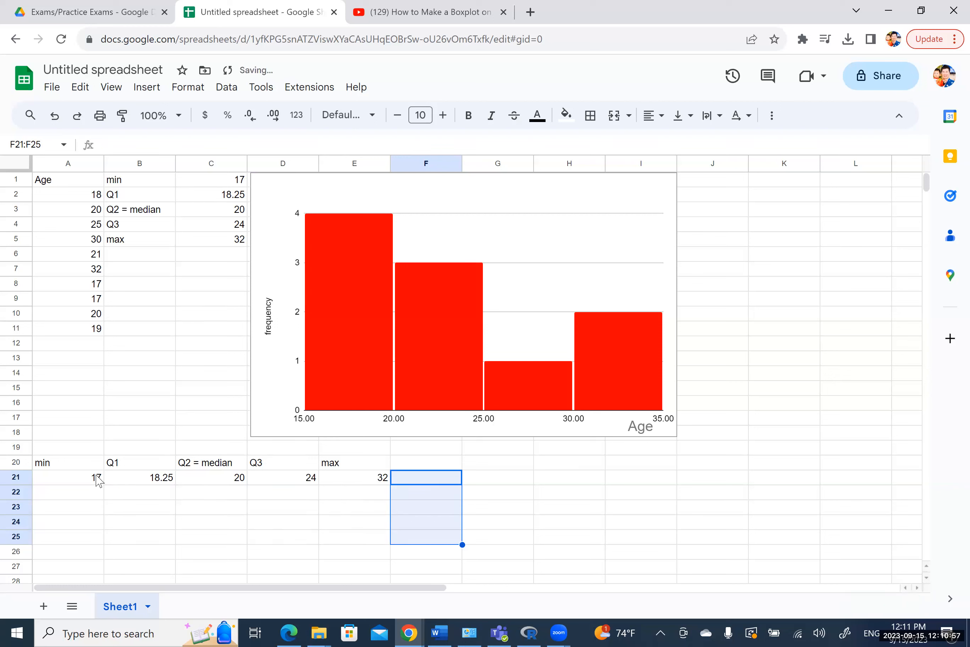
left_click_drag(68, 477, 368, 480)
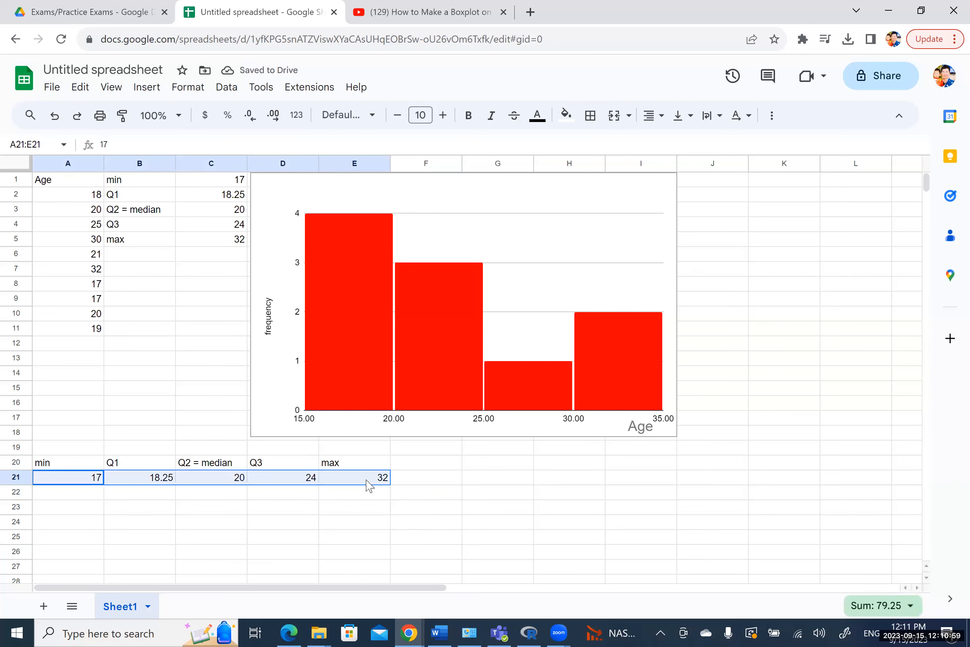
key("Delete")
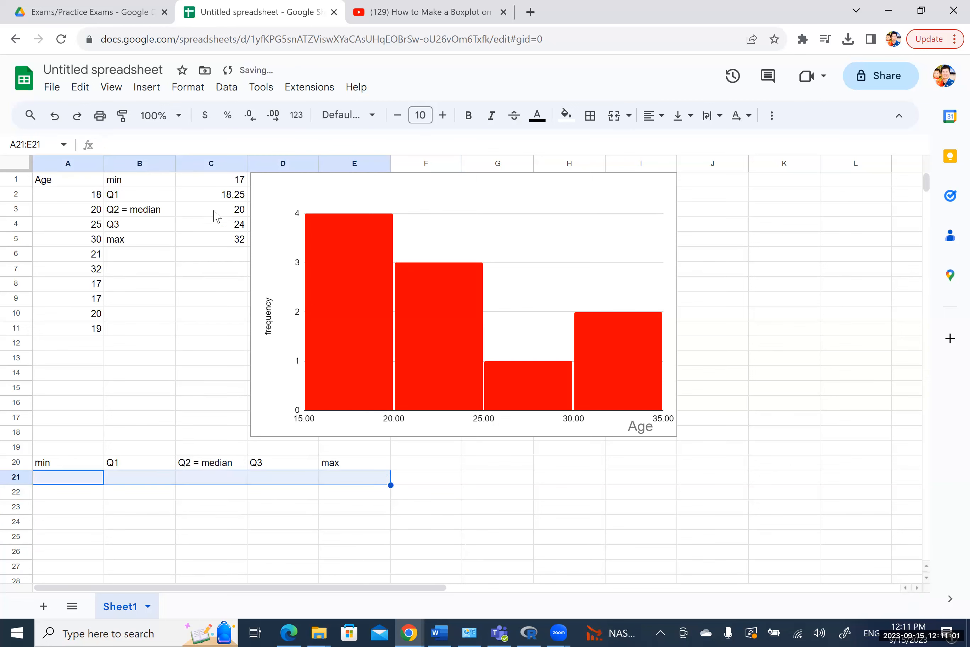
Copy the summary formulas in C1:C5 and paste them transposed into row 21 starting at cell A21
left_click_drag(217, 180, 220, 240)
key("ctrl+c")
left_click(53, 480)
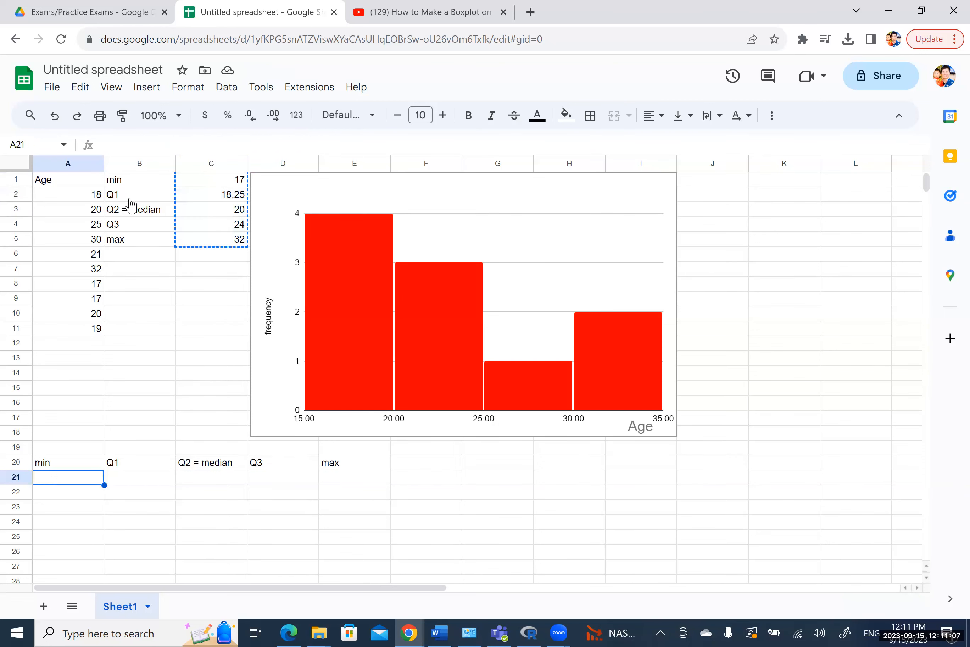
right_click(50, 477)
mouse_move(247, 197)
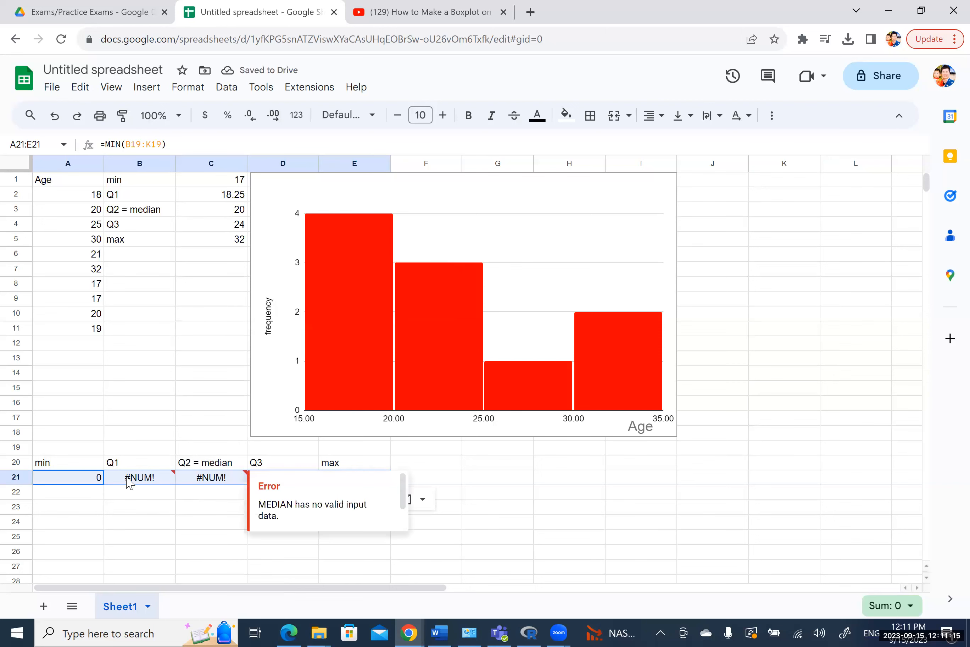
Correct the minimum formula in cell A21 so it refers to the age data, =MIN(A2:A11)
left_click(129, 482)
left_click(85, 479)
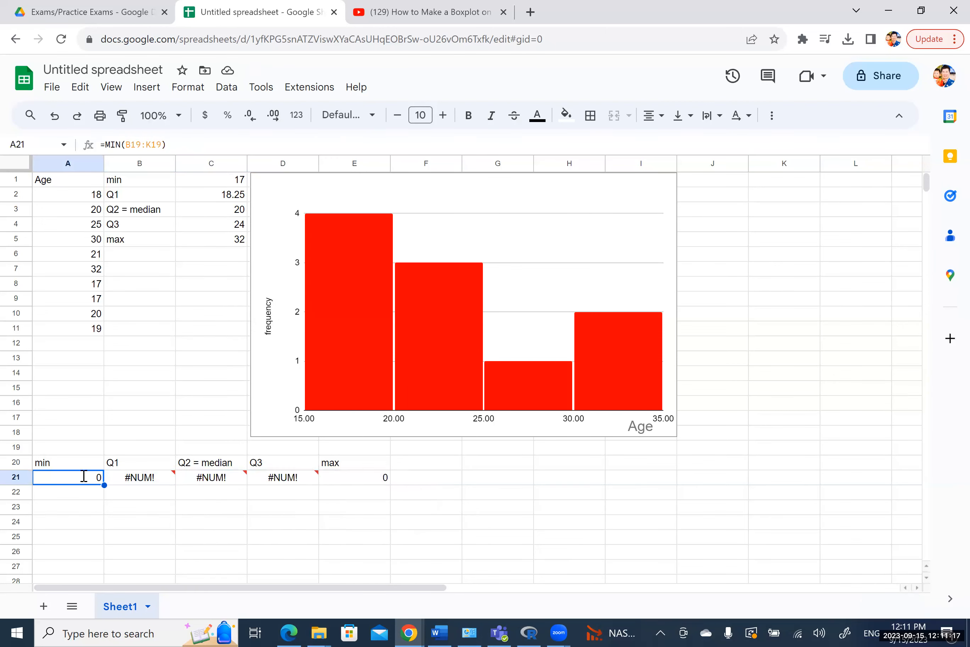
double_click(84, 476)
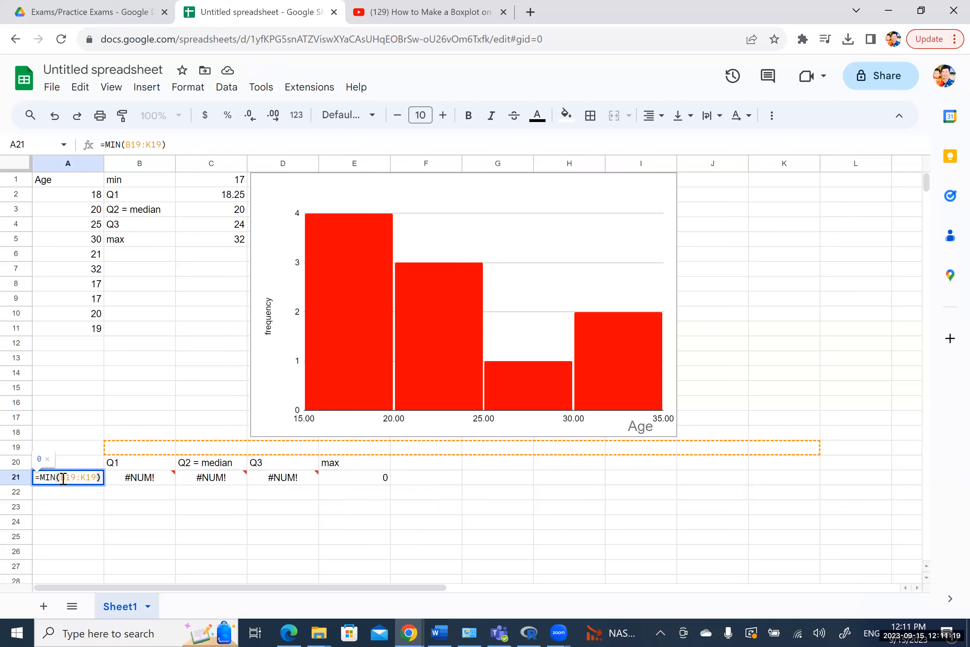
left_click_drag(71, 480, 100, 480)
key("BackSpace")
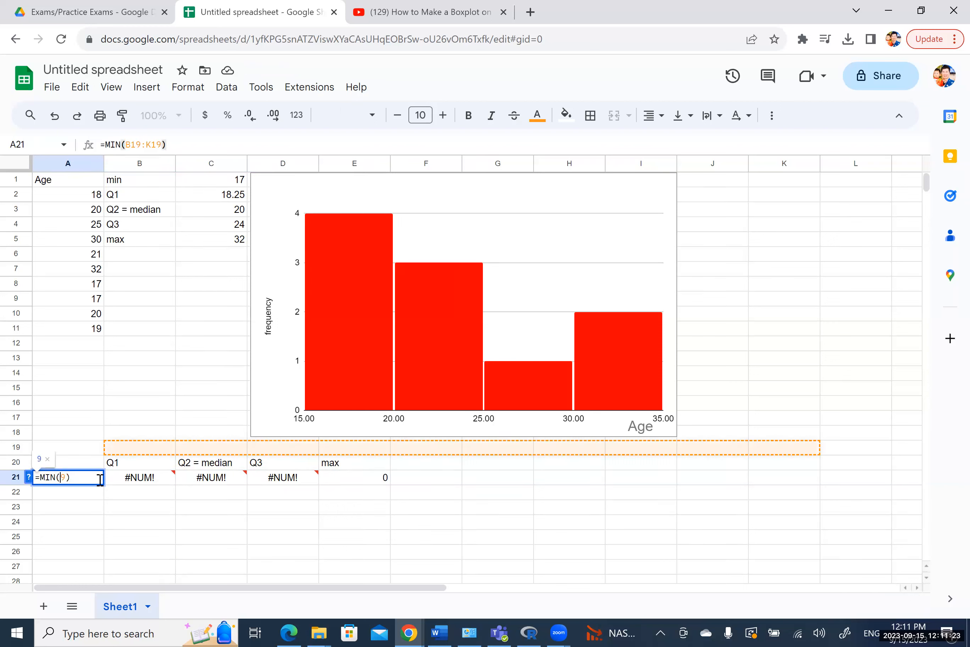
key("Delete")
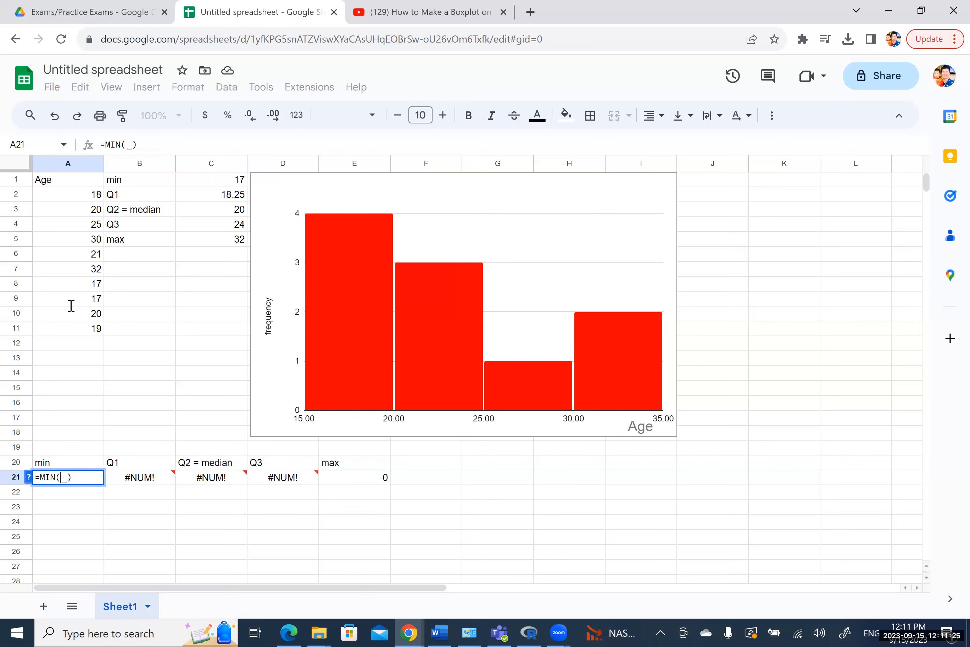
left_click_drag(89, 194, 92, 335)
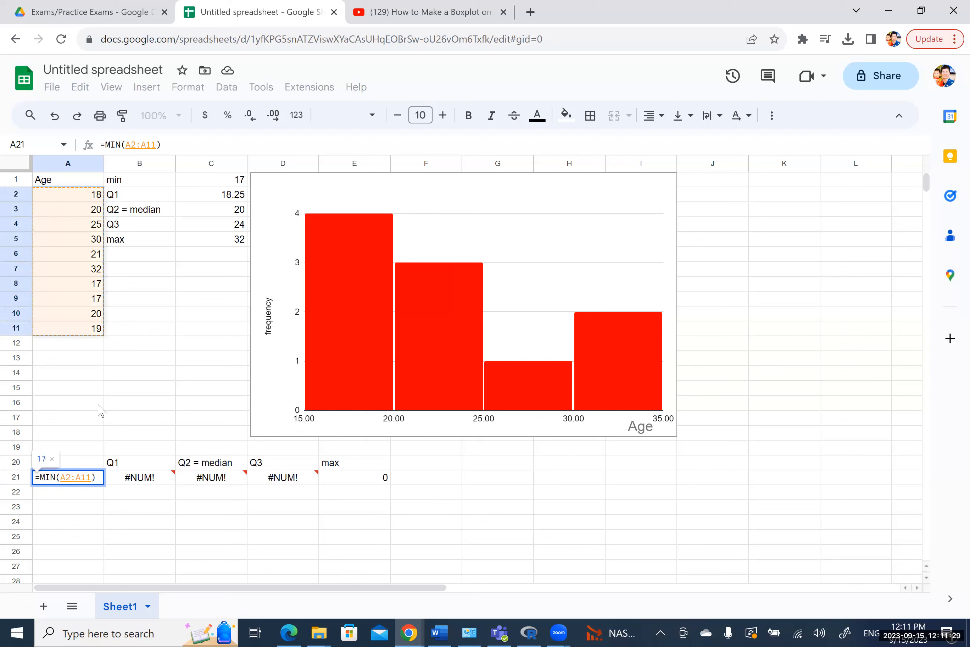
key("Return")
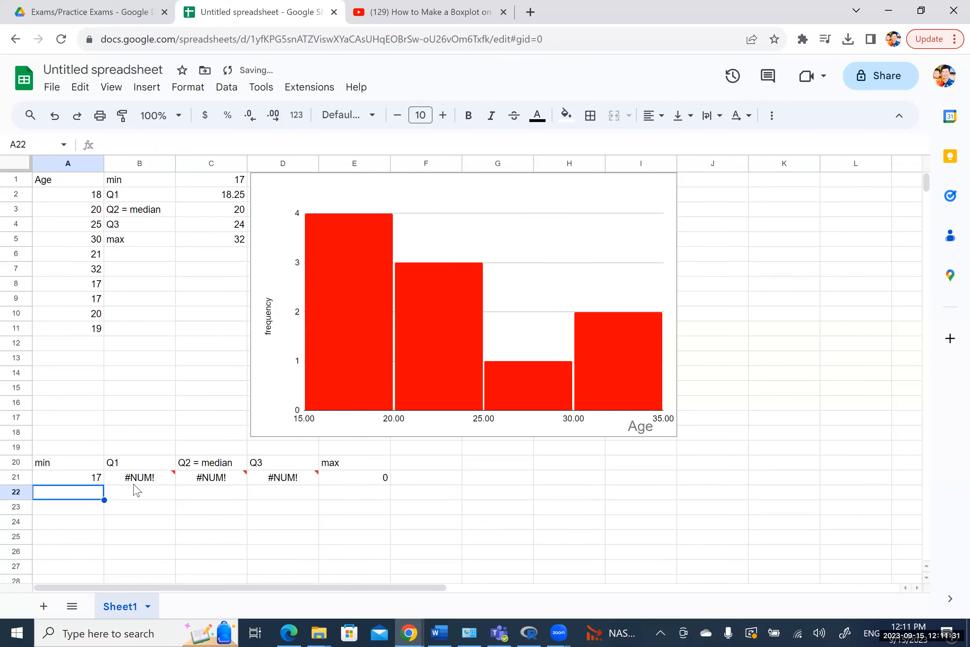
Correct the Q1 formula in cell B21 so it refers to the age data, =QUARTILE(A2:A11,1)
left_click(137, 487)
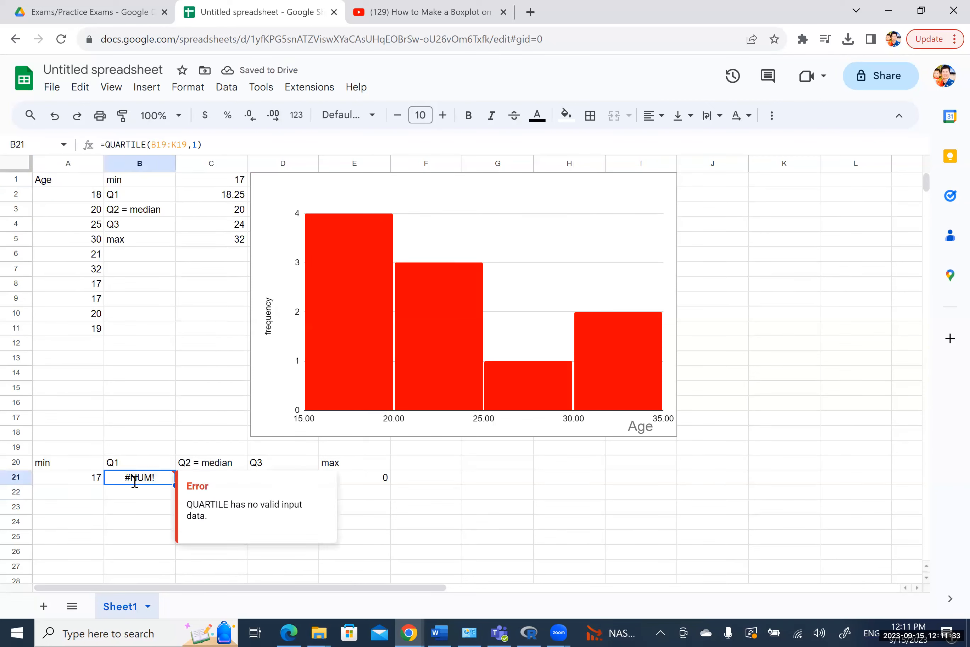
double_click(155, 479)
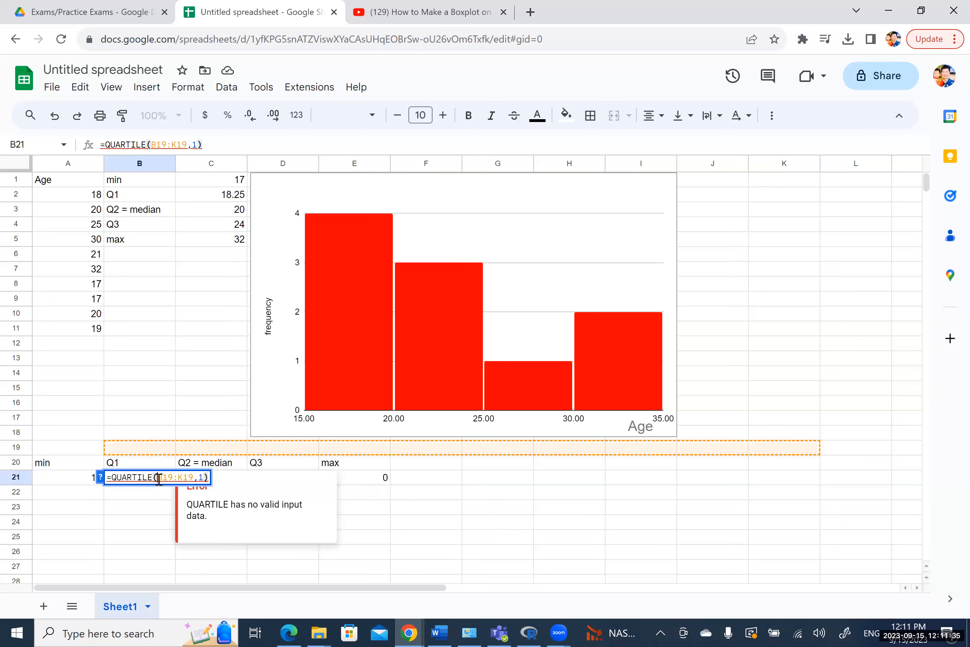
key("Delete")
key("Delete")
key("Delete")
key("Delete")
key("Delete")
key("Delete")
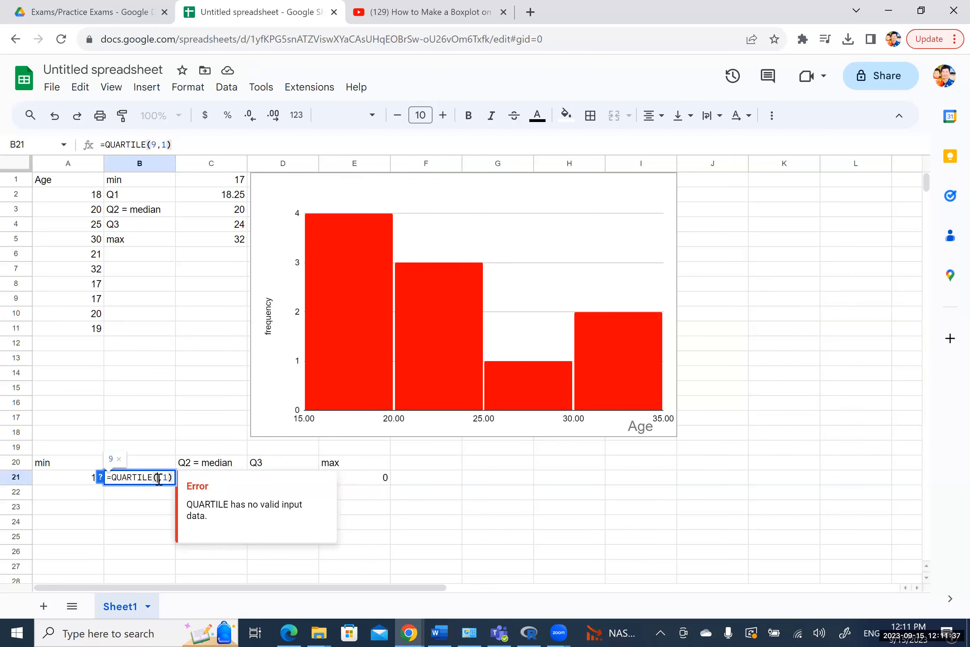
key("Delete")
type("A")
type("2:A")
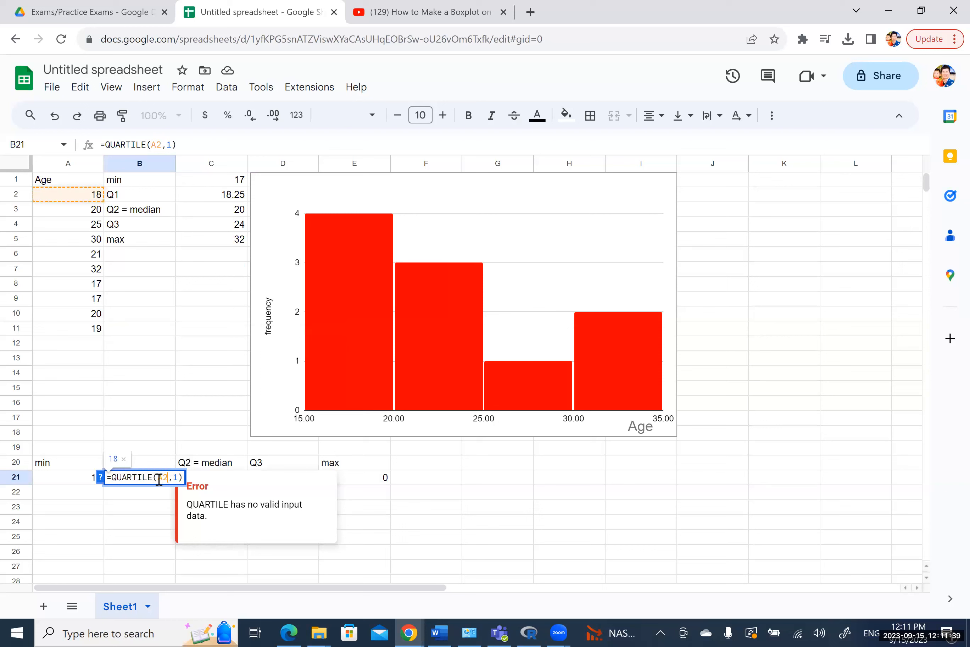
type("11")
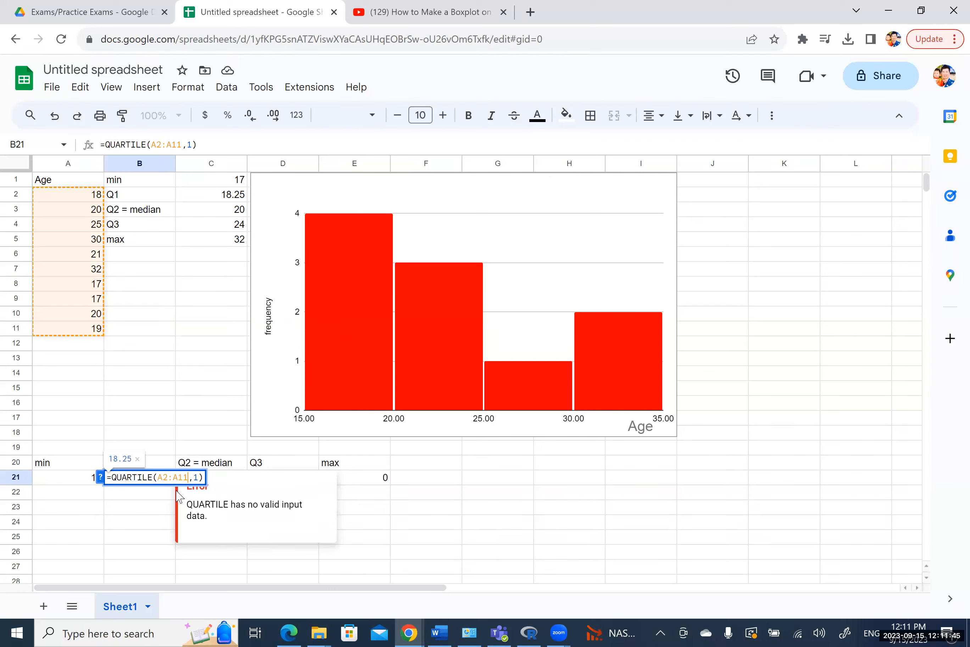
key("Return")
Correct the median formula in cell C21 to use the age data, =MEDIAN(A2:A11)
left_click(202, 480)
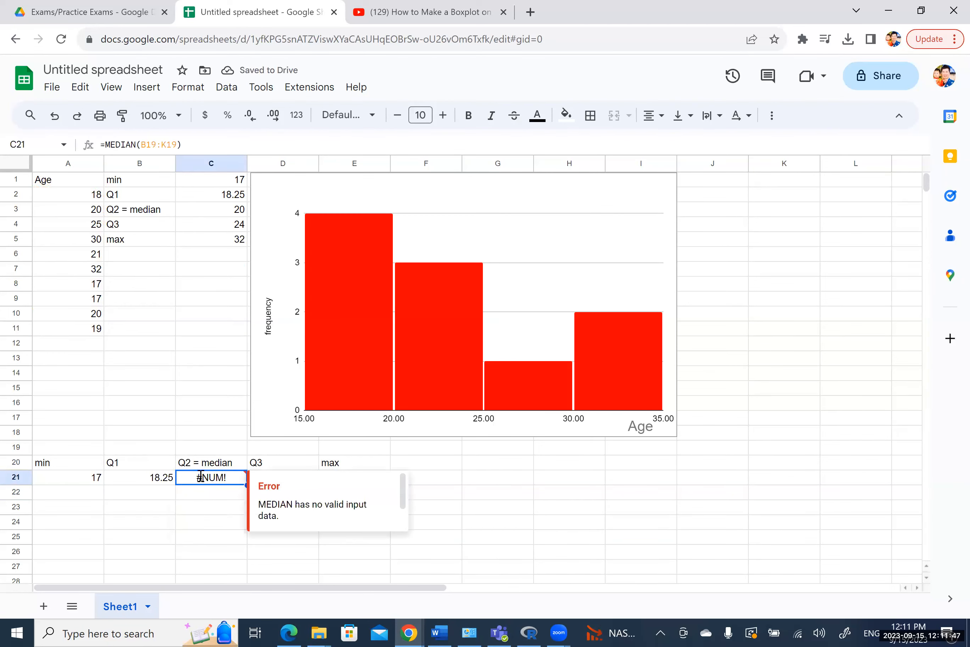
double_click(202, 480)
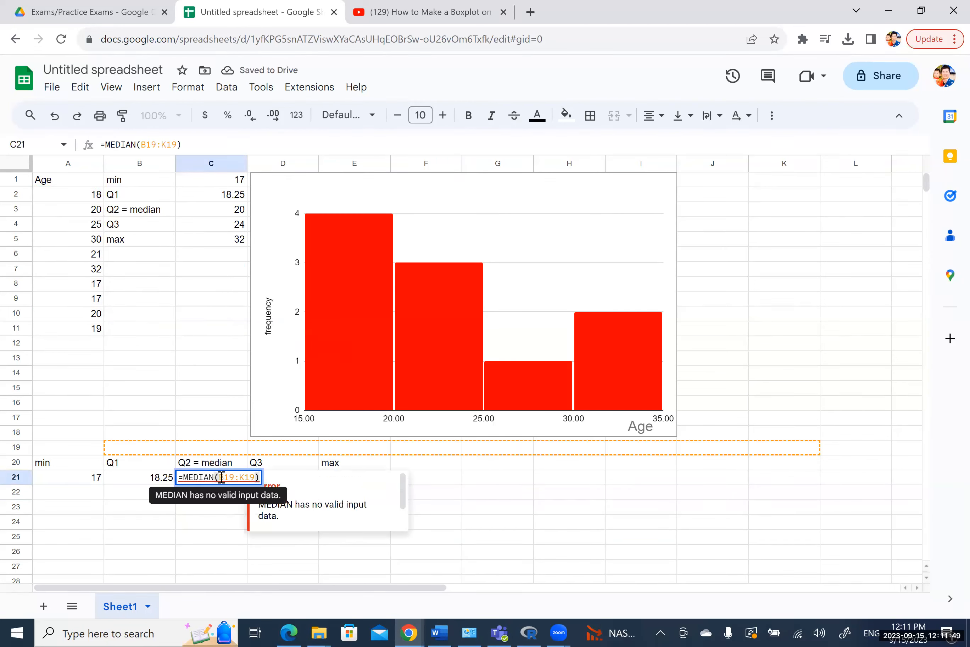
key("Delete")
type("A")
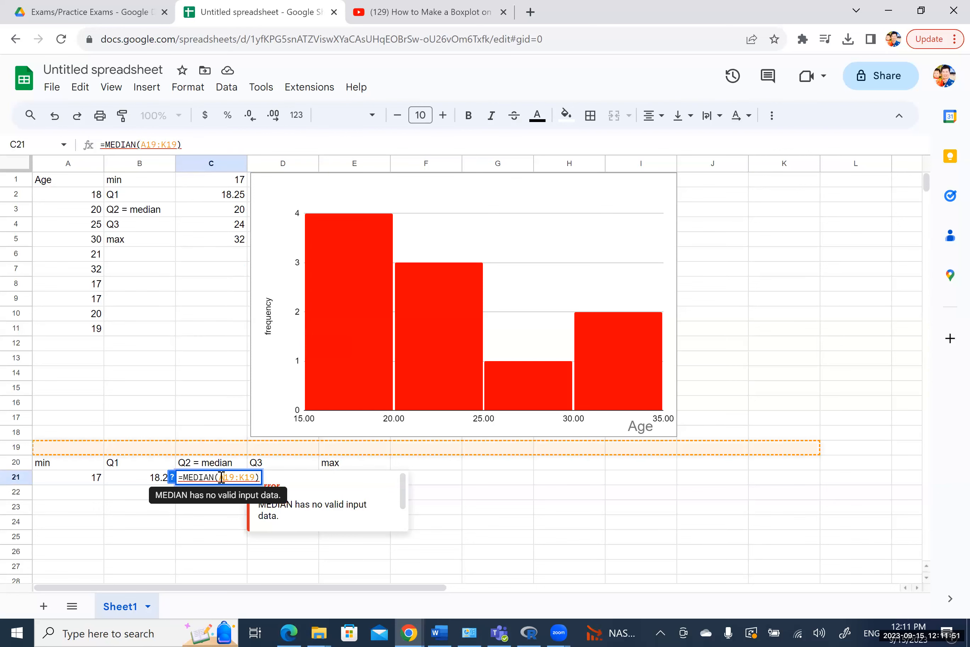
key("Delete")
key("Delete")
type("2:")
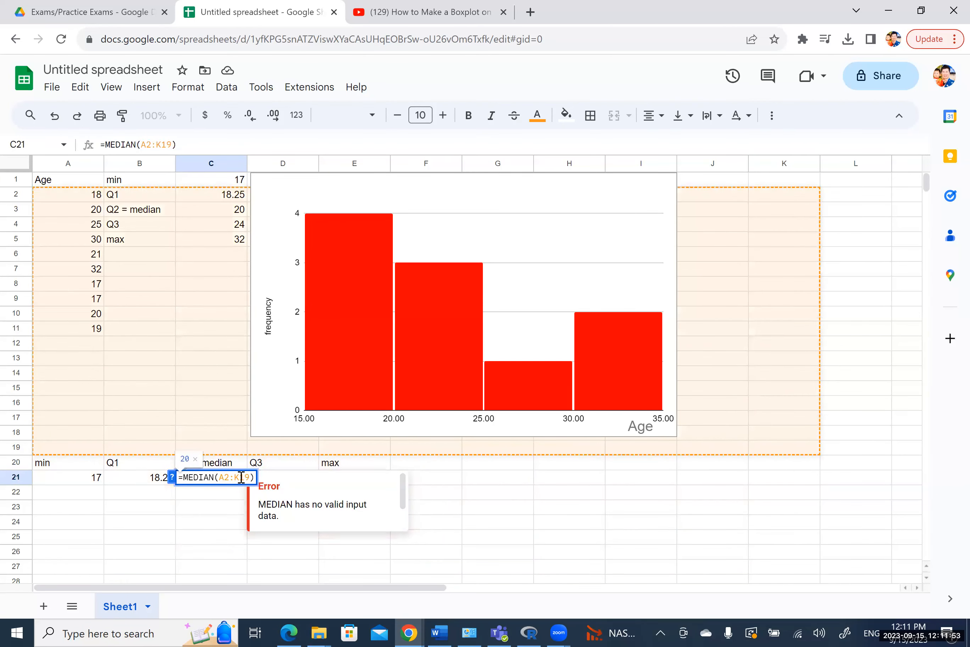
type("A")
key("Delete")
key("Delete")
type("11")
key("Return")
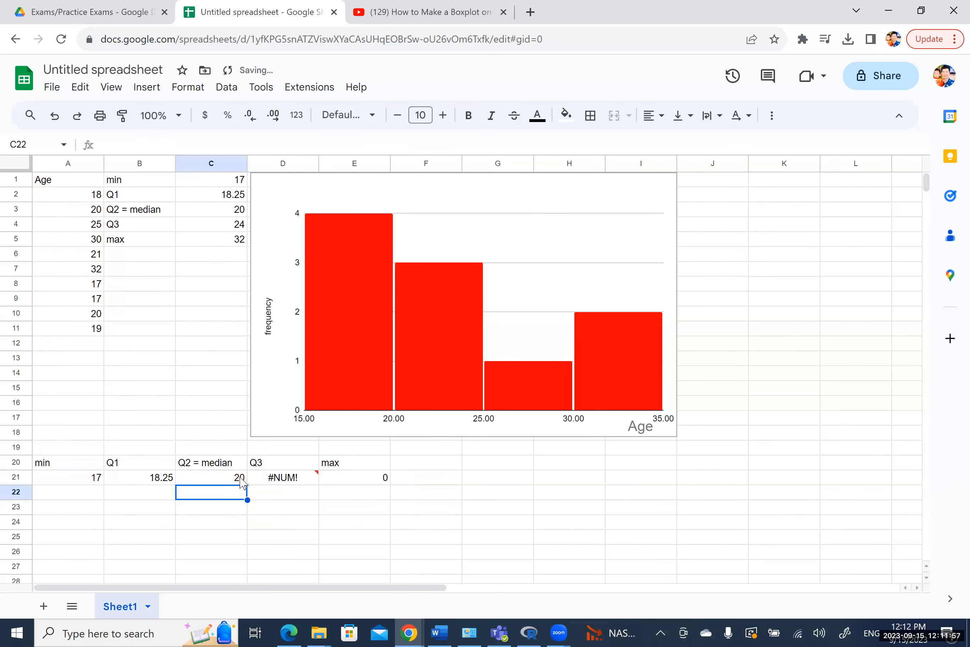
Correct the Q3 formula in cell D21 so it refers to the age data, =QUARTILE(A2:A11,3)
left_click(280, 485)
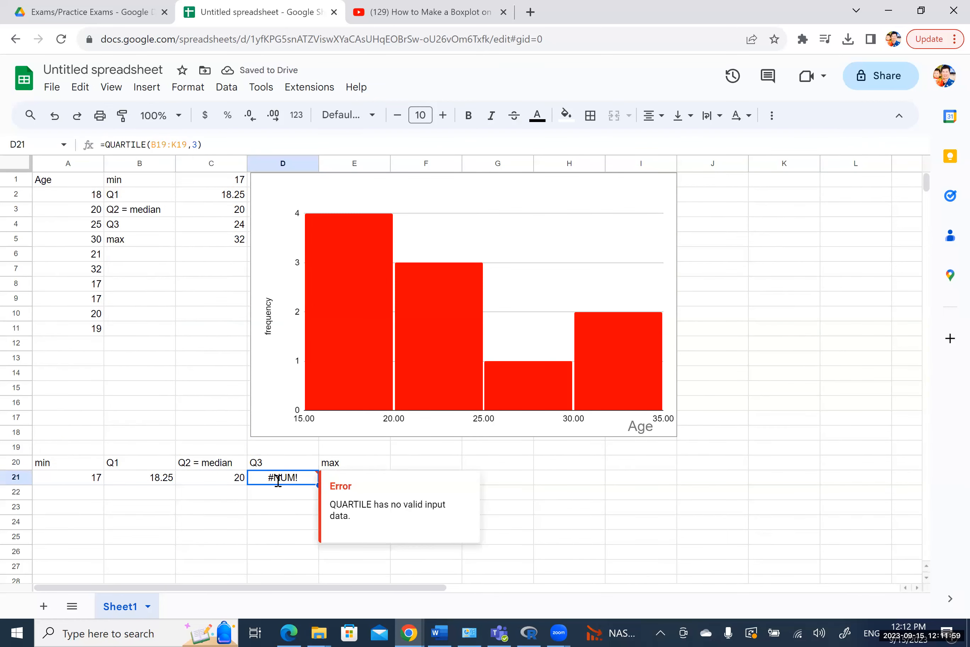
double_click(306, 477)
type("A2")
key("Delete")
key("Delete")
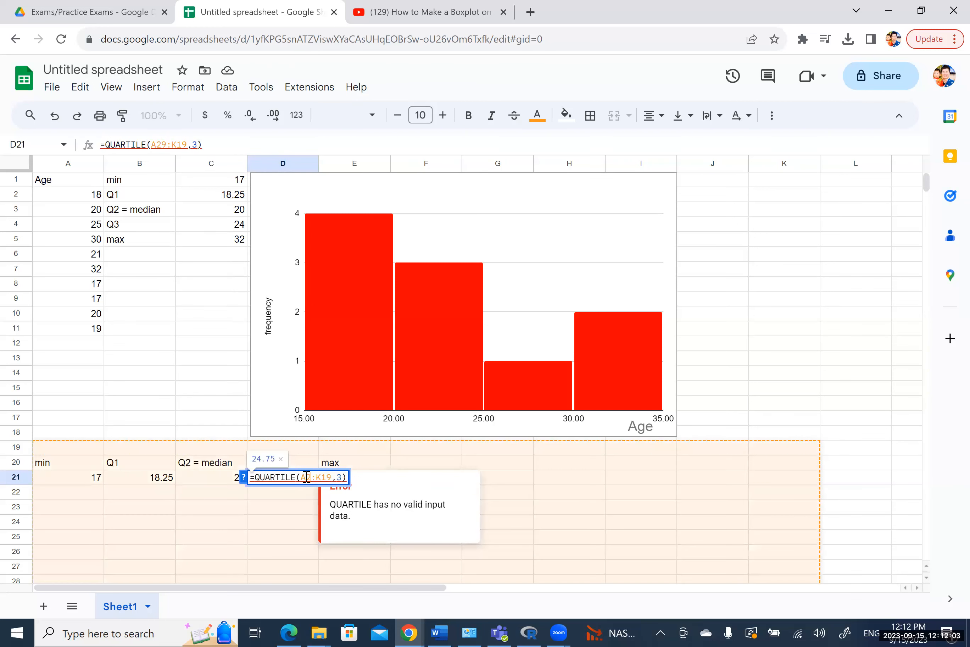
key("BackSpace")
type("A1")
key("Delete")
key("Delete")
type("1")
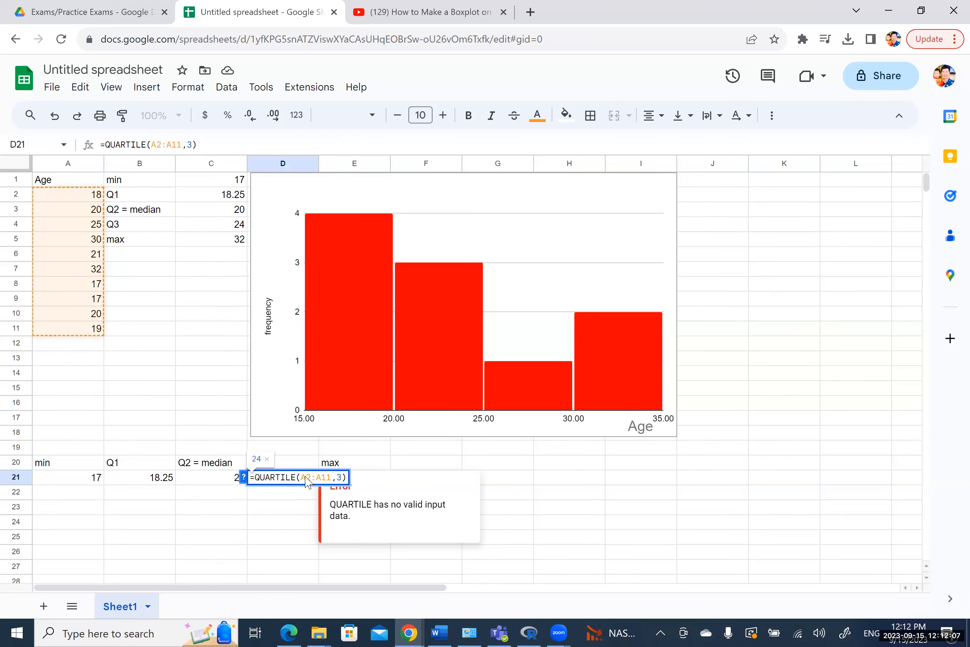
key("Return")
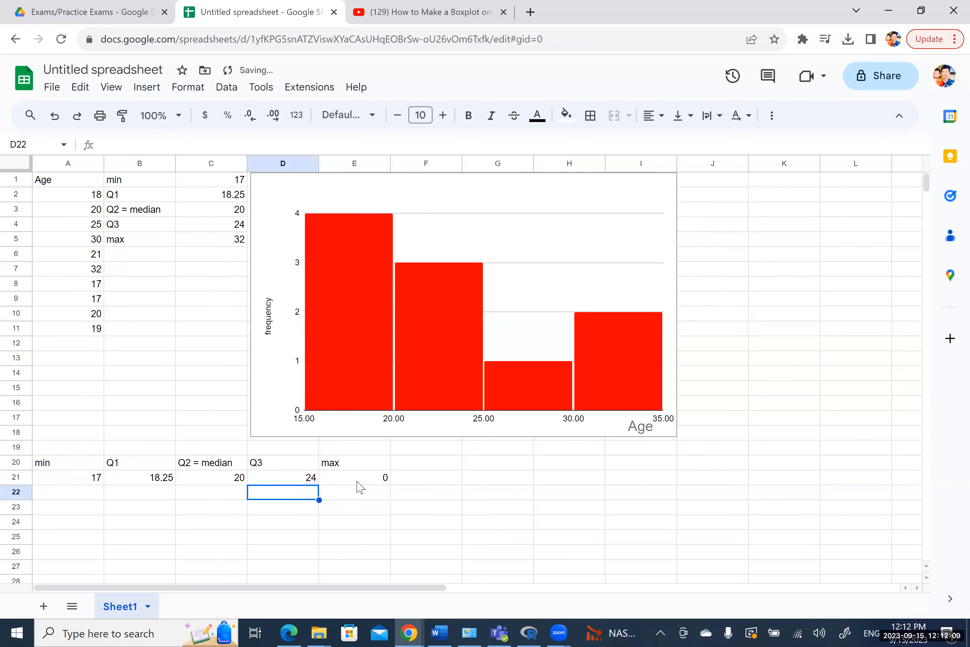
Correct the maximum formula in cell E21 to use the age data, =MAX(A2:A11)
left_click(359, 480)
double_click(353, 477)
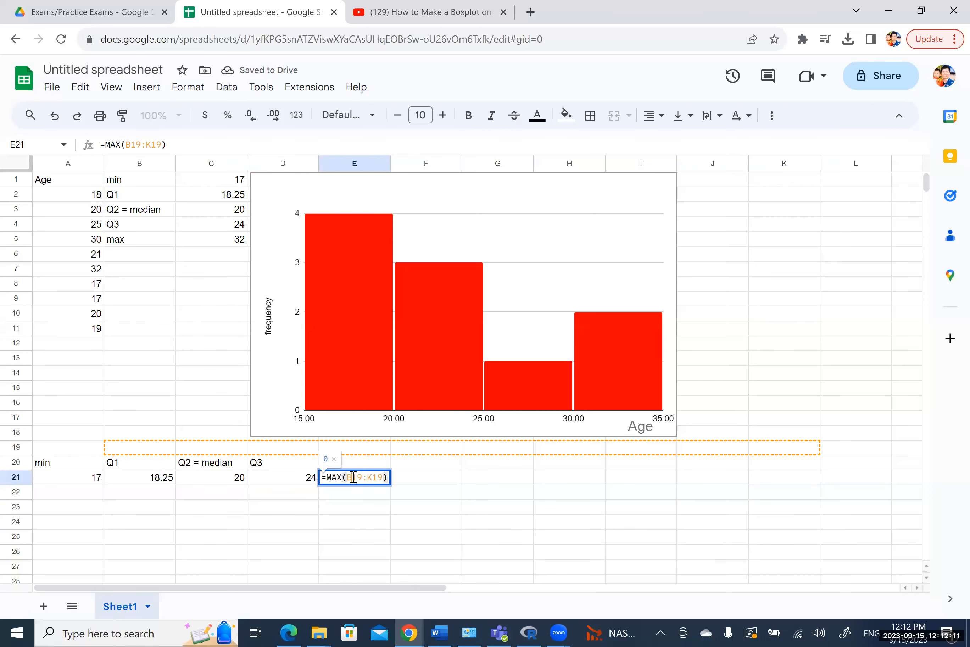
key("BackSpace")
type("A")
key("Delete")
key("Delete")
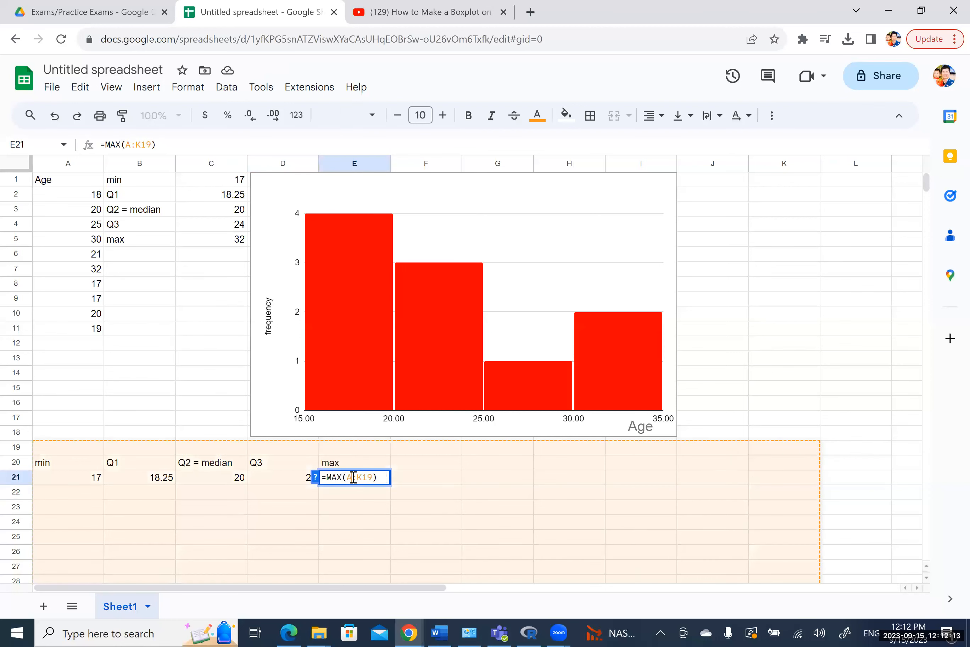
type("2")
key("BackSpace")
key("Delete")
key("Delete")
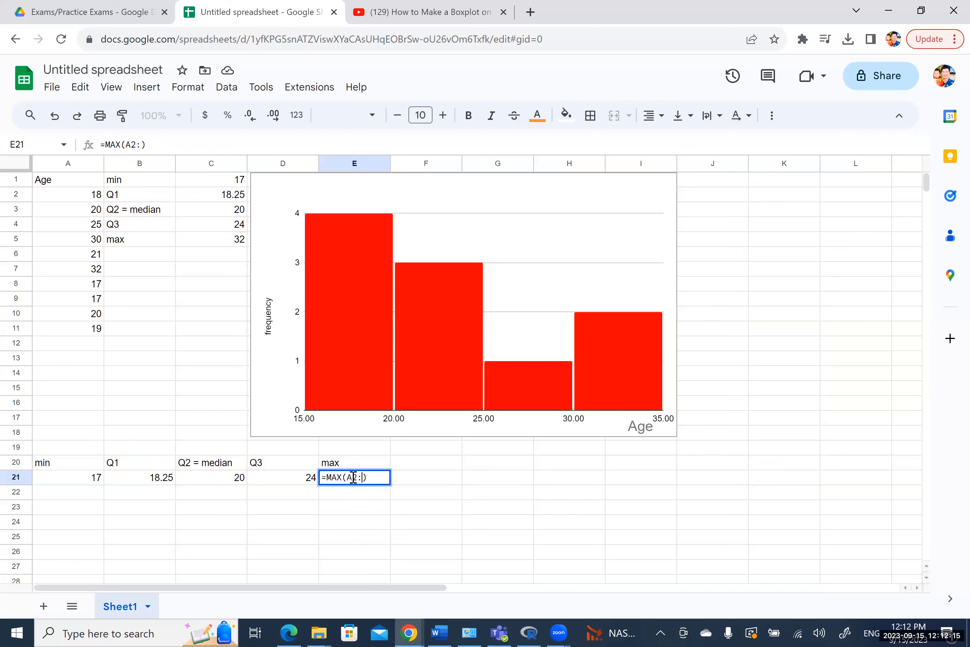
type("11")
key("Return")
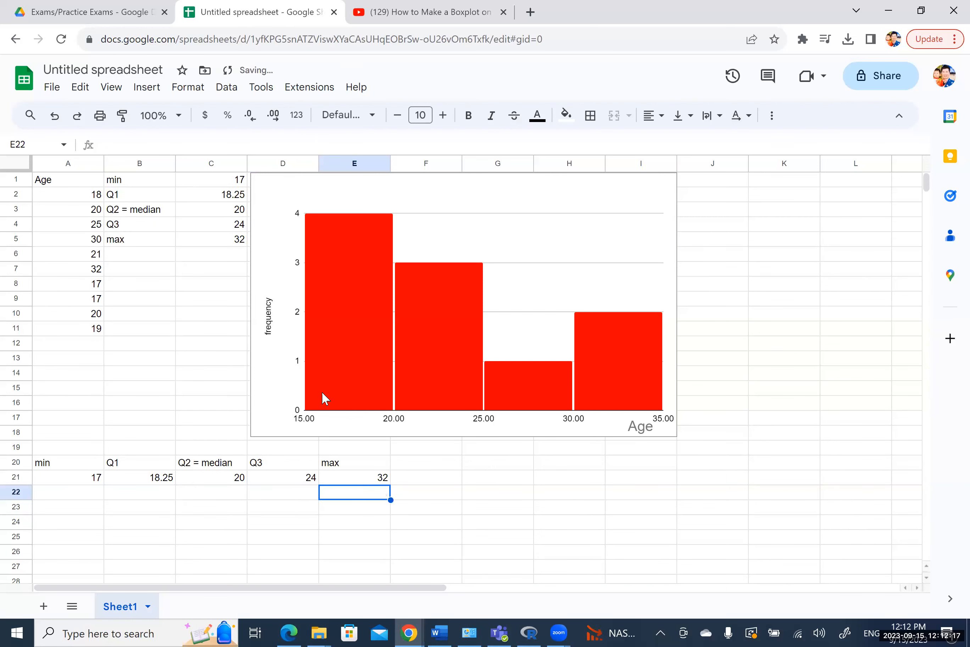
Clear the original vertical five-number summary, labels and values, in cells B1:C5
left_click(138, 183)
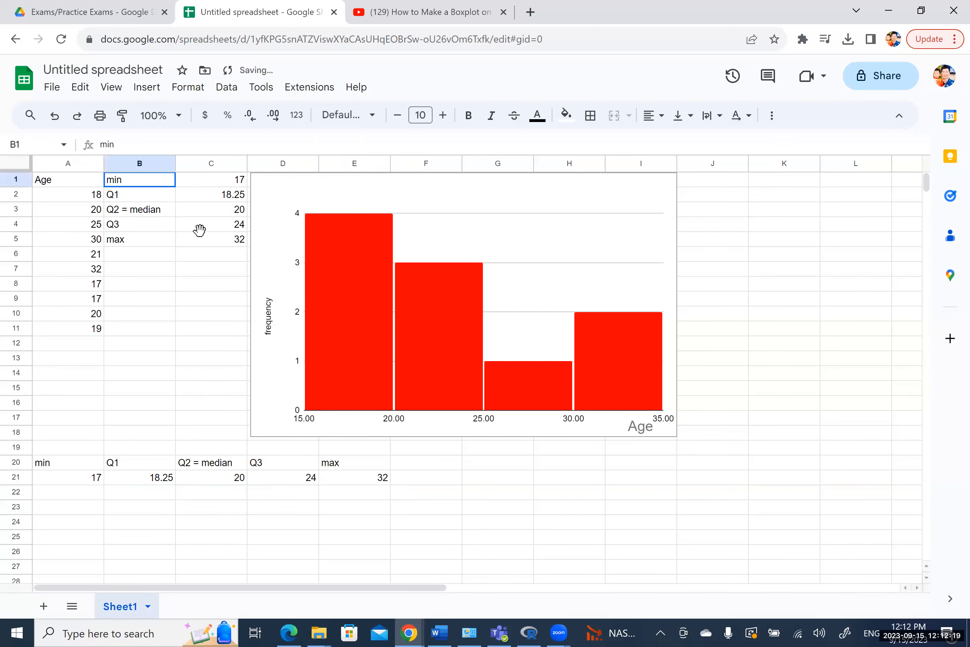
left_click_drag(200, 241, 200, 241)
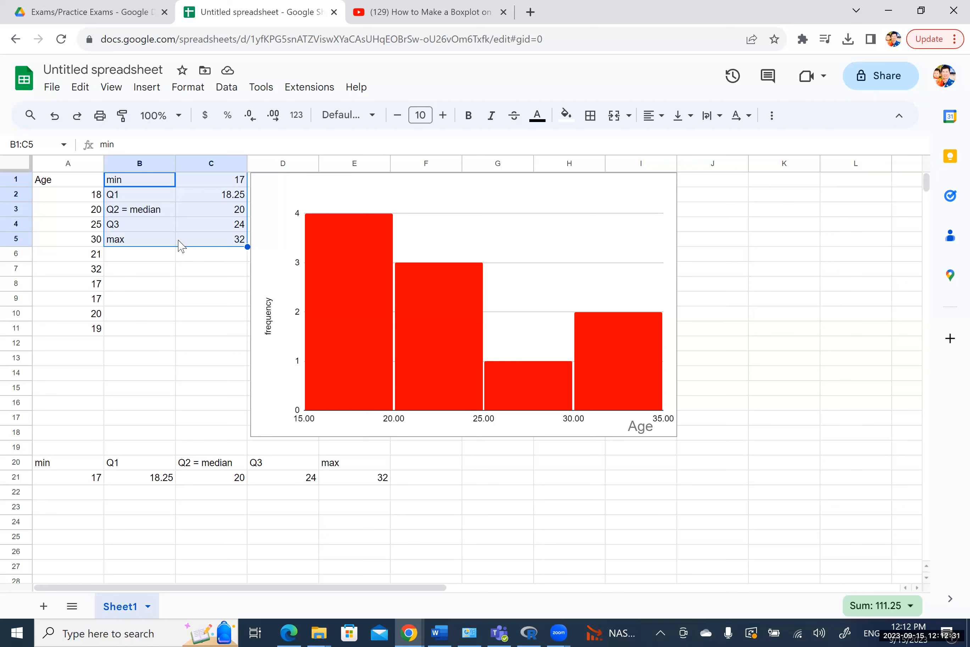
key("Delete")
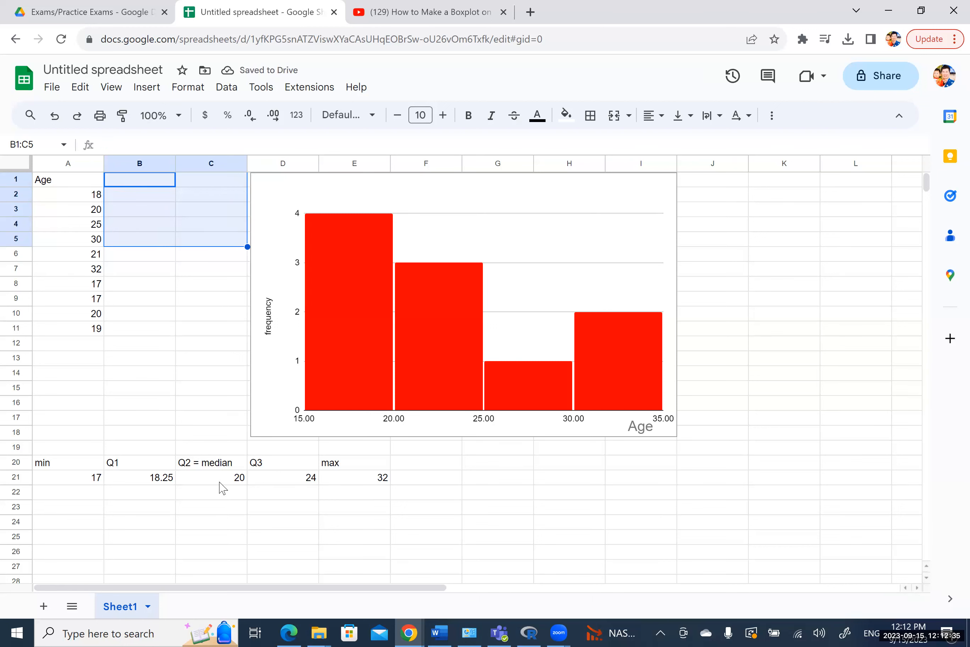
Highlight the horizontal five-number summary in A20:E21 with a yellow fill
left_click_drag(67, 463, 362, 484)
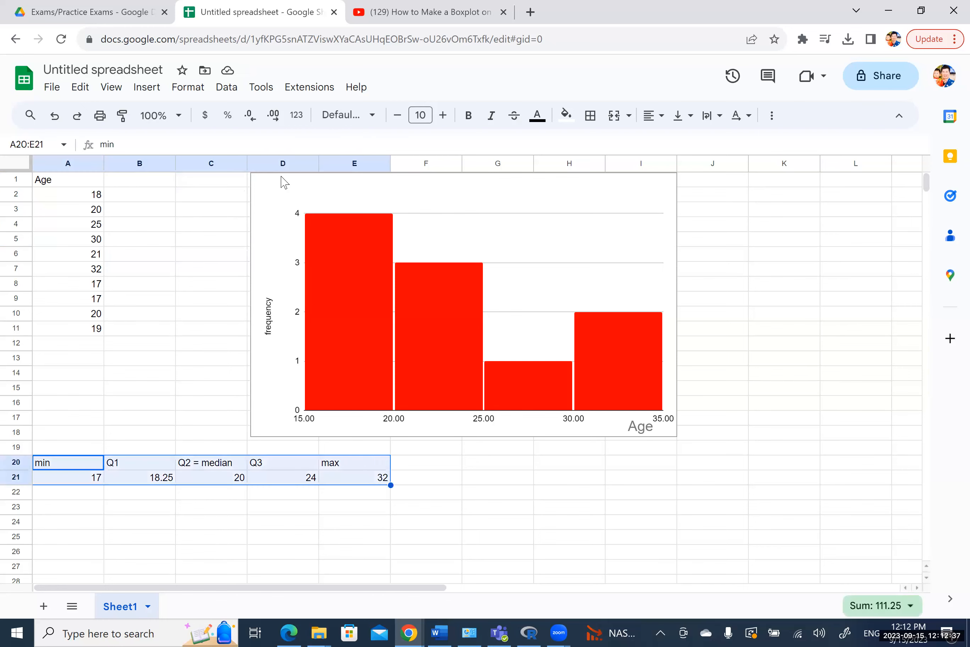
left_click(568, 116)
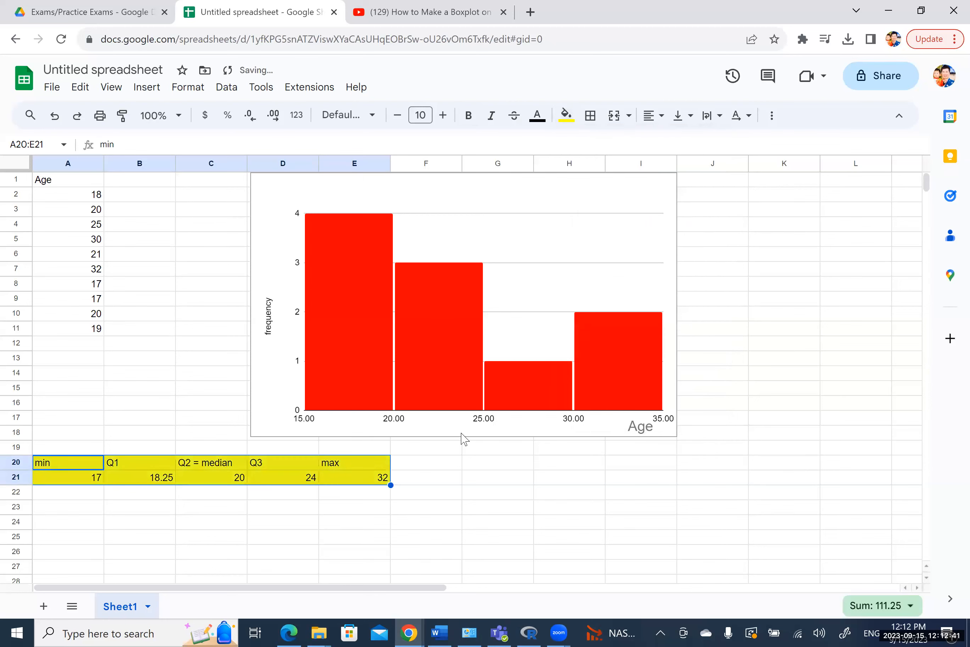
left_click(442, 467)
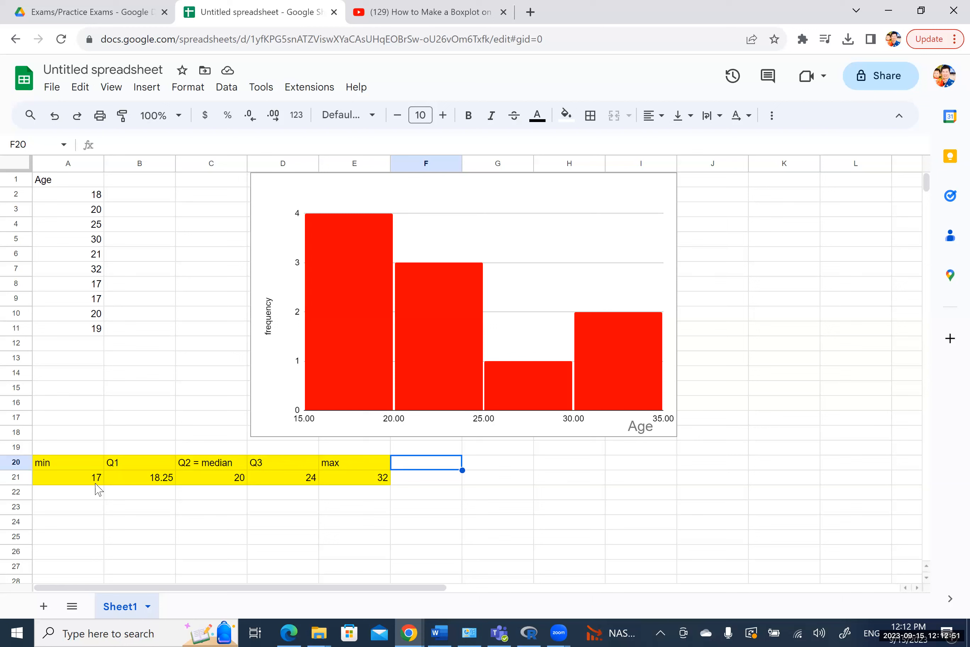
Try to plot the summary values in A21:E21 as a candlestick chart, and delete that chart
left_click_drag(87, 486, 350, 483)
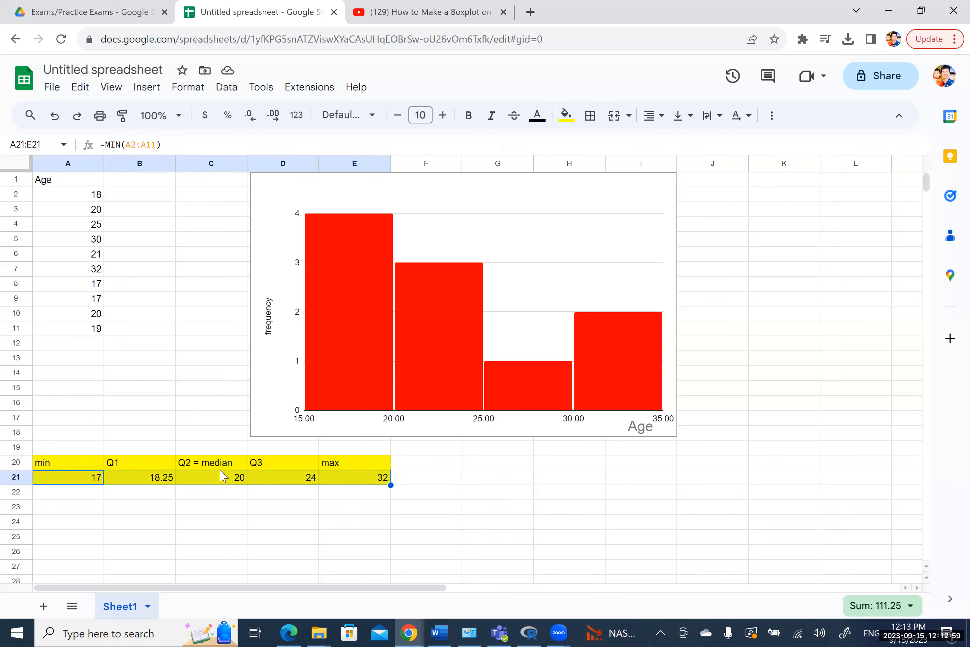
left_click(153, 95)
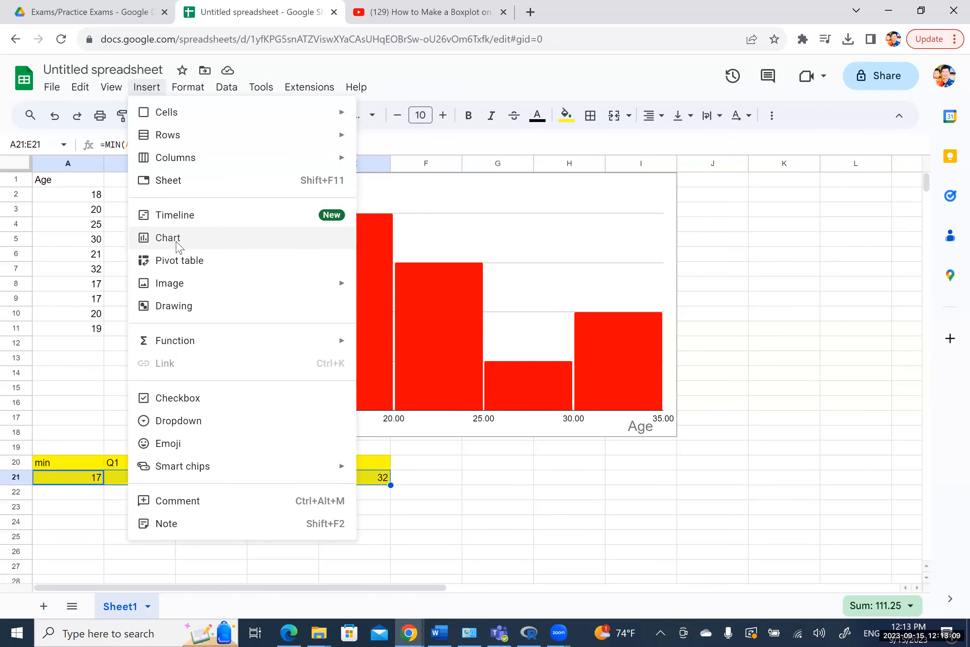
left_click(179, 244)
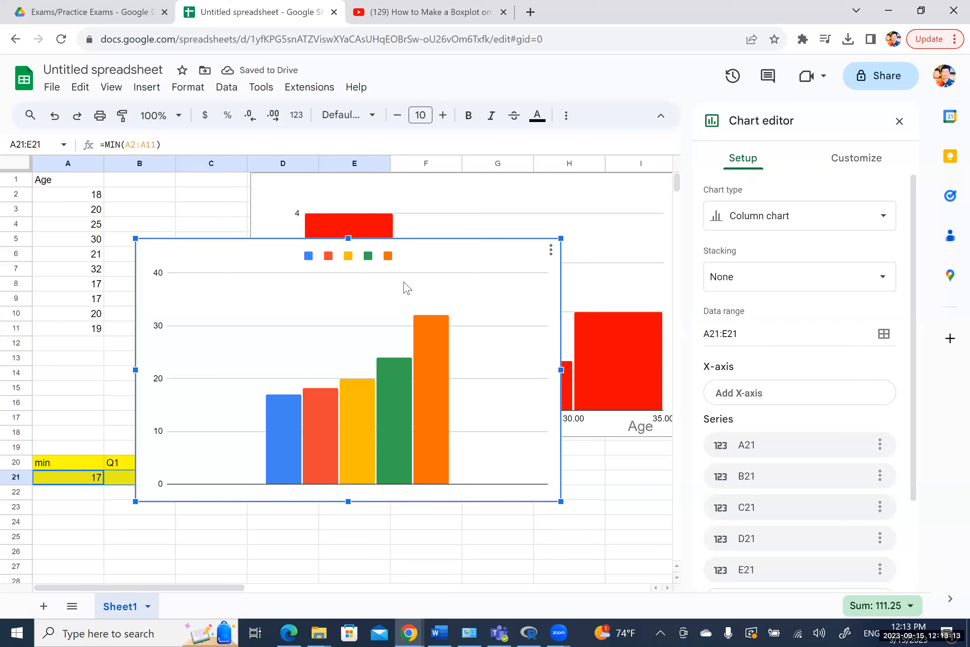
left_click(767, 223)
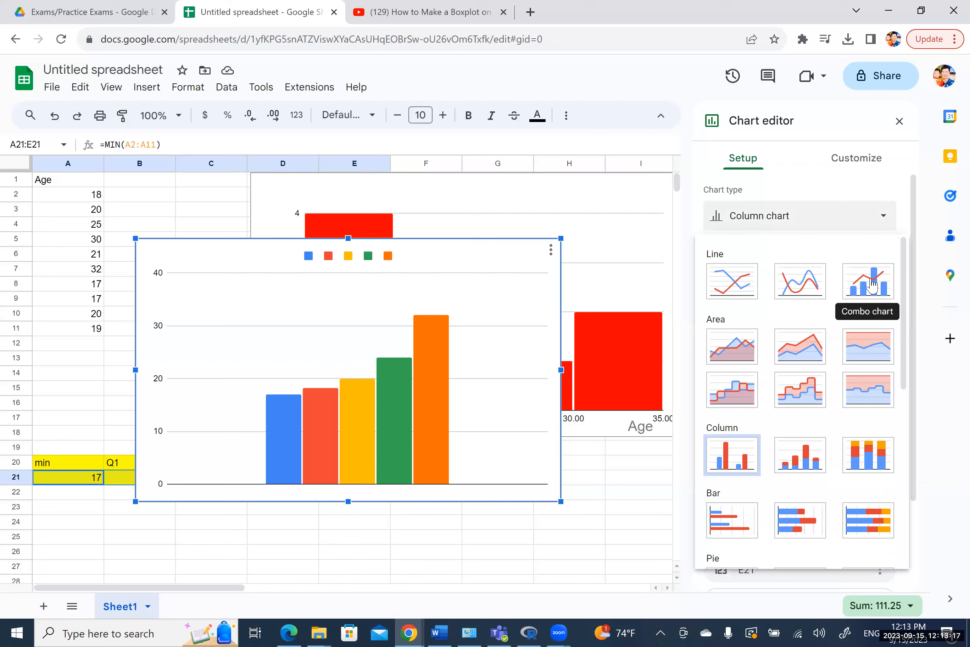
left_click(904, 468)
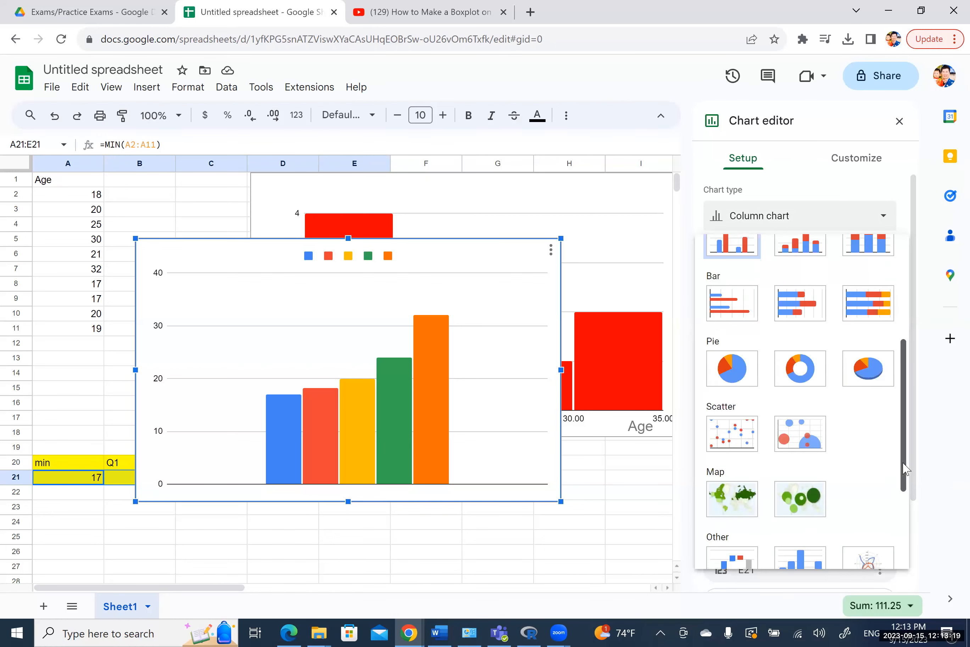
scroll(853, 479, "down", 3)
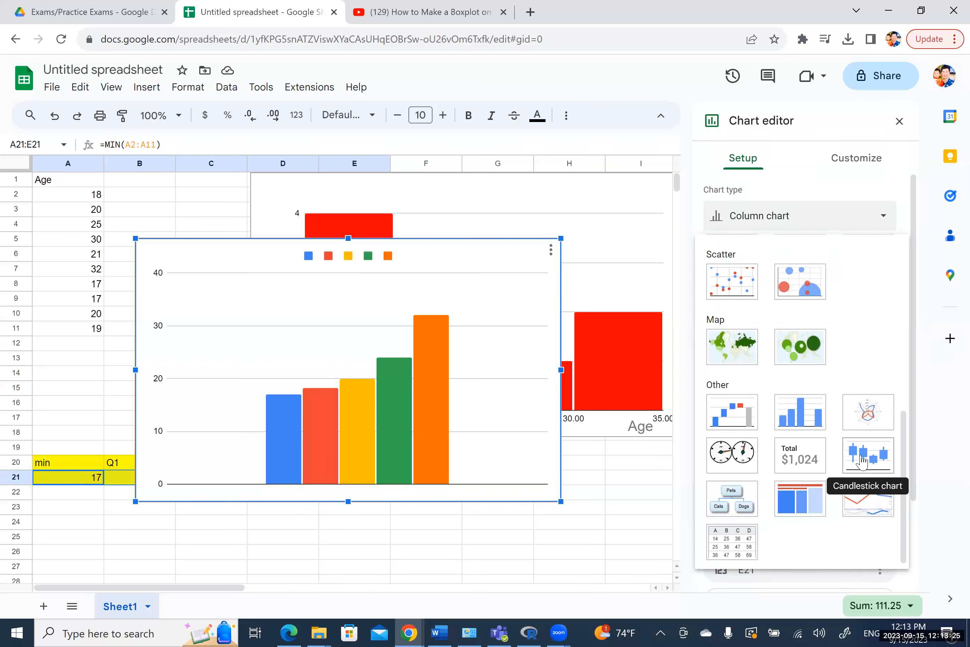
left_click(862, 461)
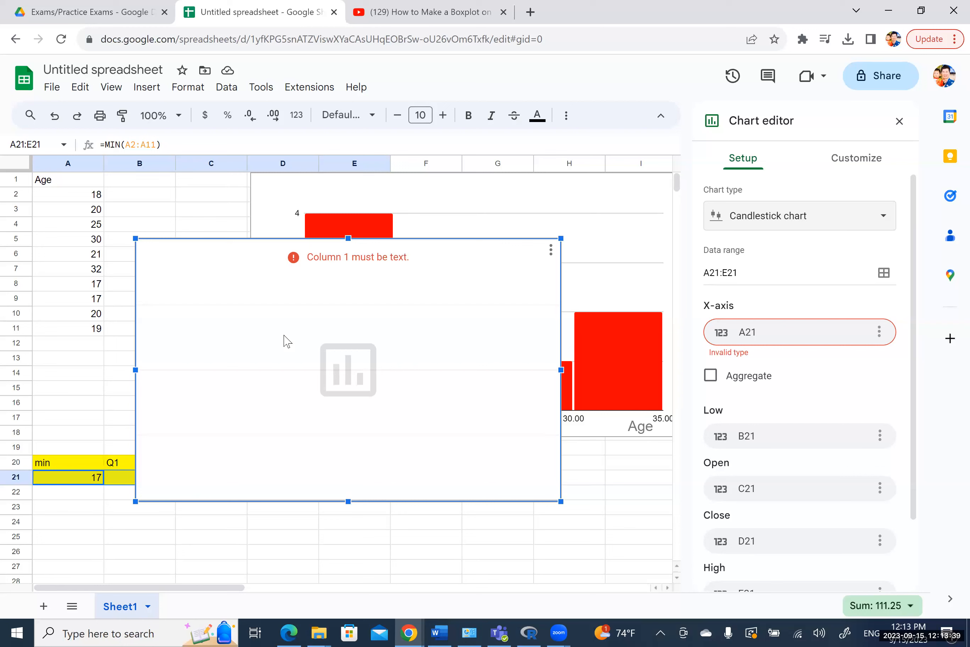
left_click(552, 250)
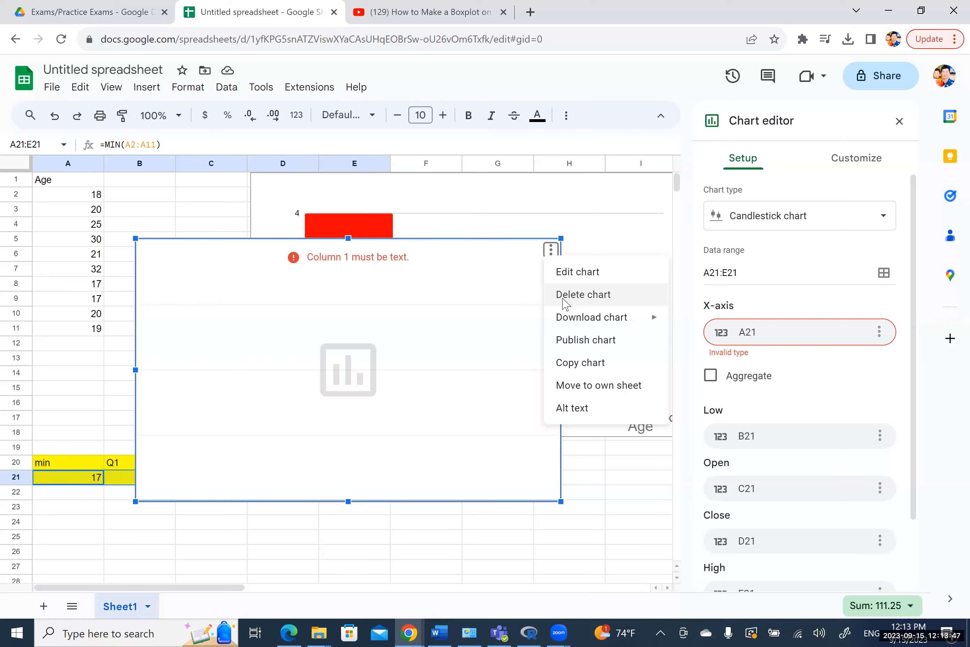
left_click(566, 301)
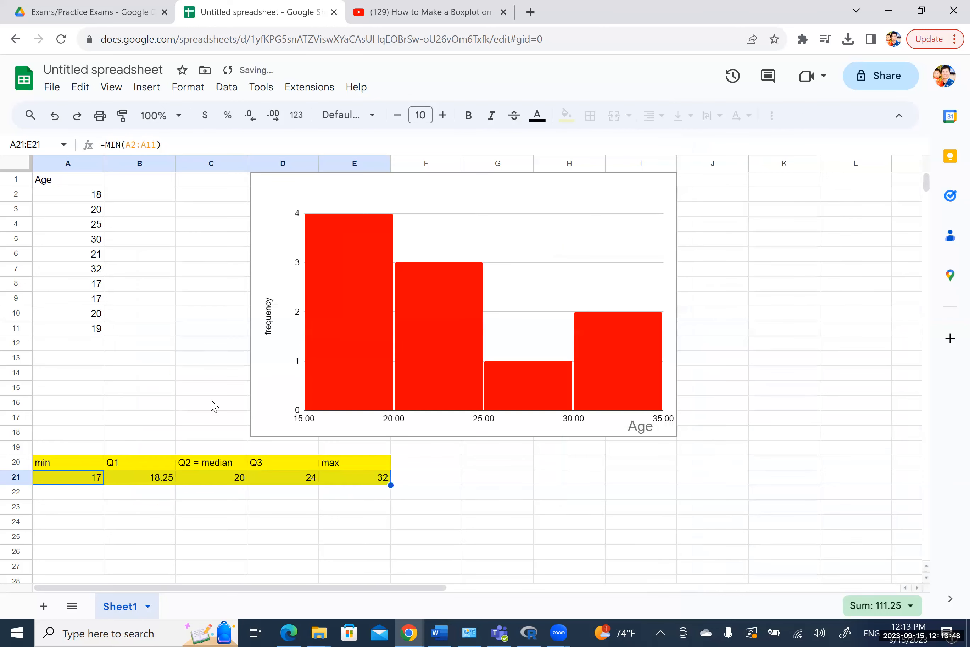
Move the highlighted summary table in A20:E21 one column over to B20:F21, leaving column A free
left_click(61, 466)
left_click(346, 479, "shift")
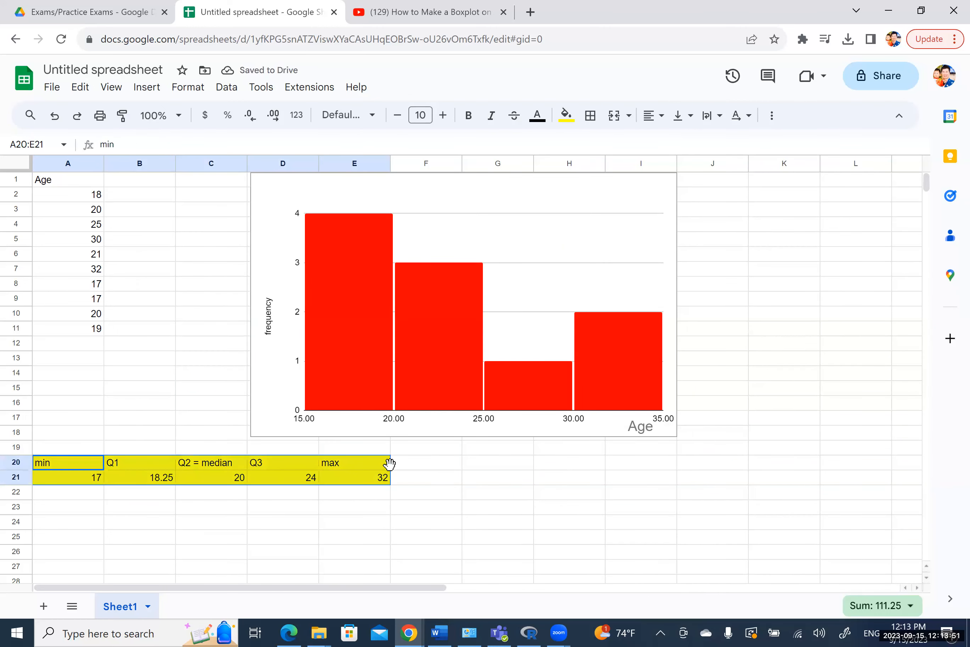
left_click_drag(390, 463, 425, 469)
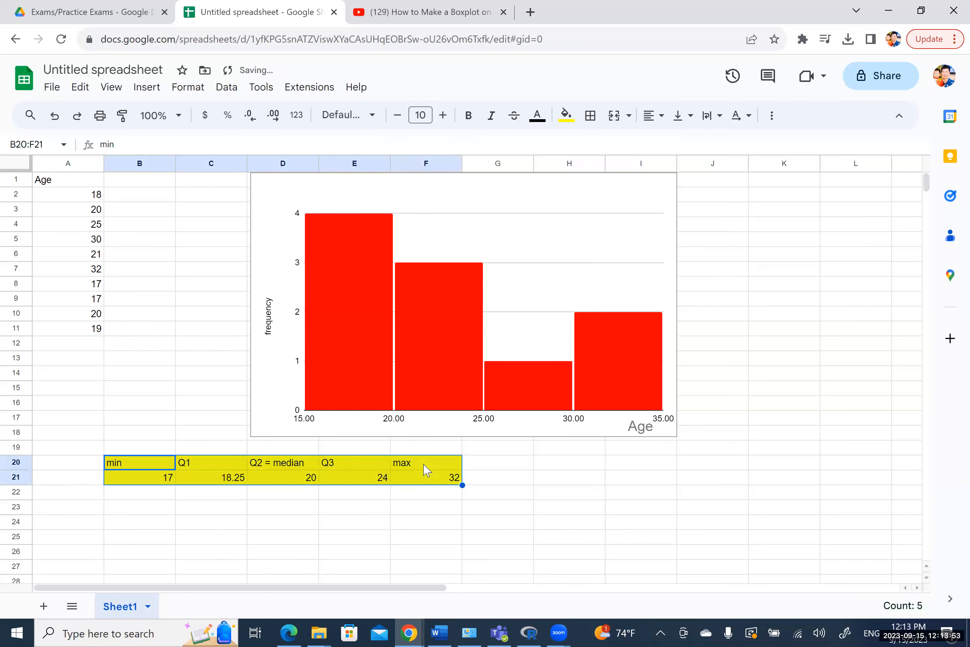
Enter the row label "Data" in cell A21 and select A21:F21
left_click(68, 485)
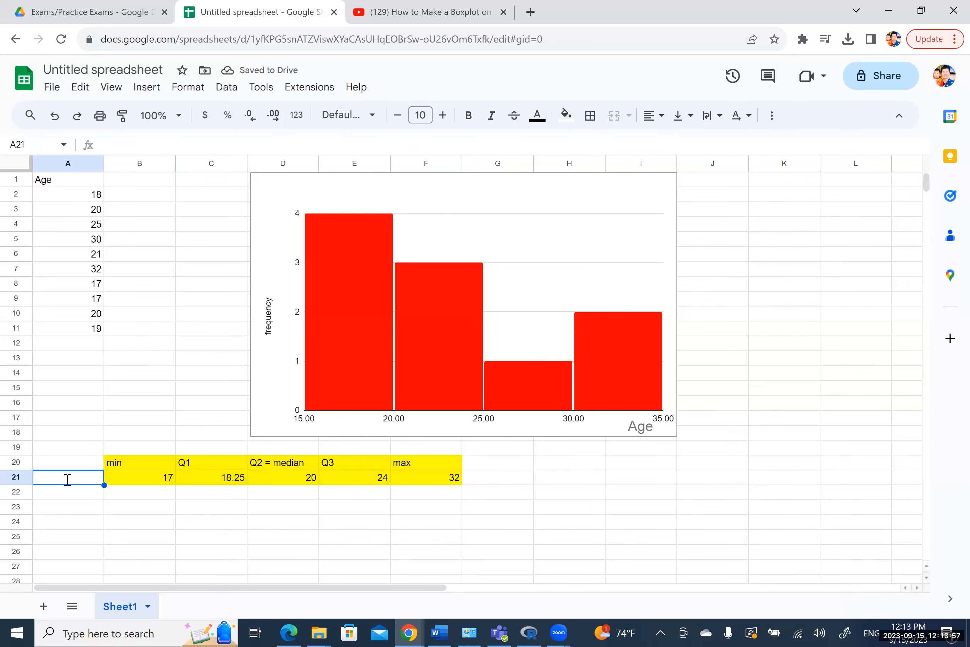
type("Data")
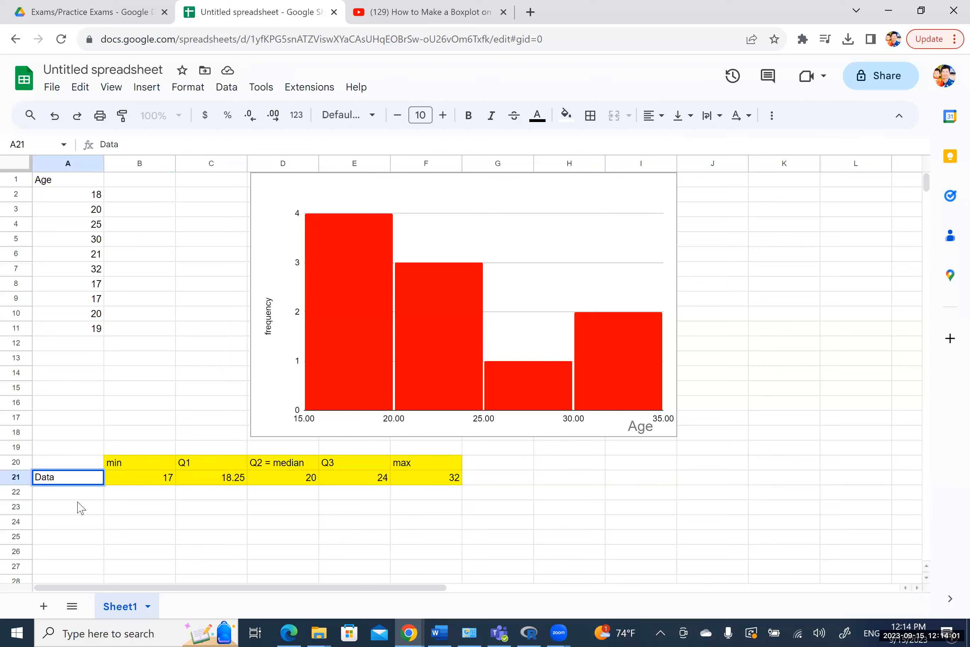
key("Return")
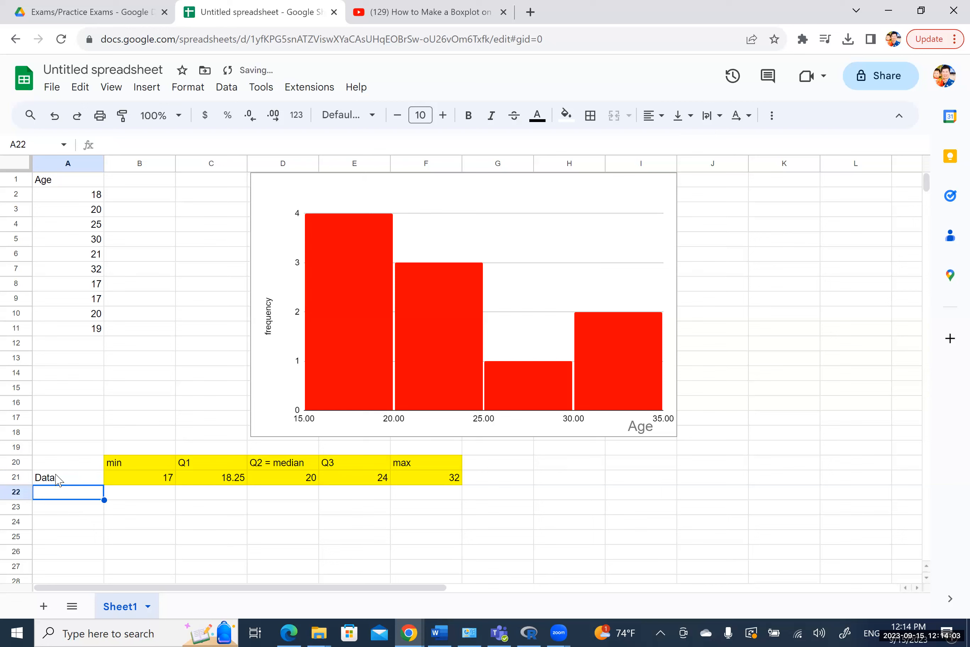
left_click(58, 480)
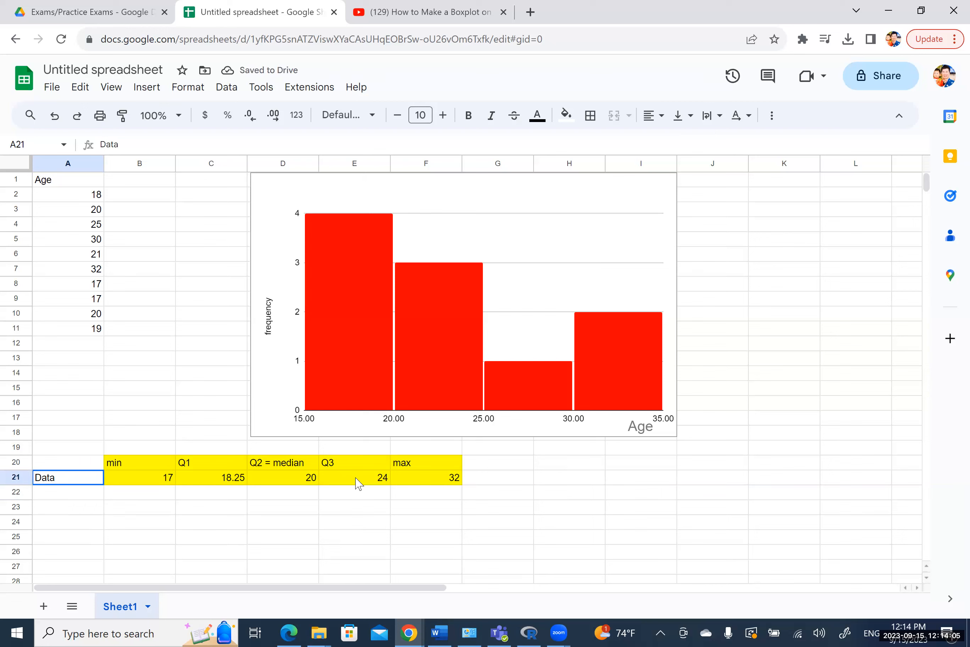
key("shift+Right")
key("shift+Right")
key("shift+Right")
key("shift+Right")
key("shift+Right")
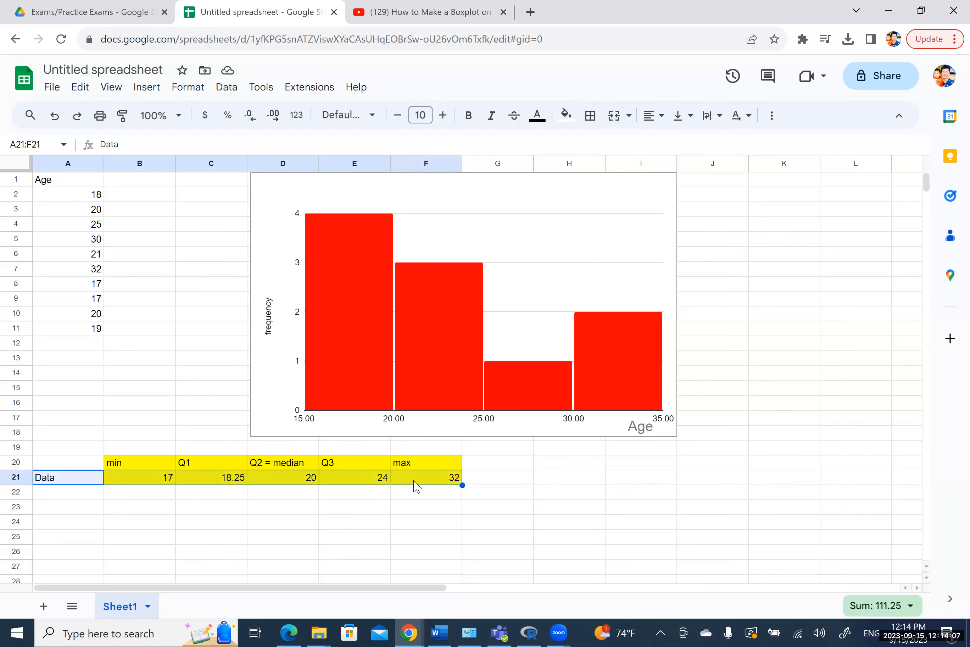
Relabel cell A21 as "Age data" and select the row A21:F21
left_click(74, 476)
type("Ag")
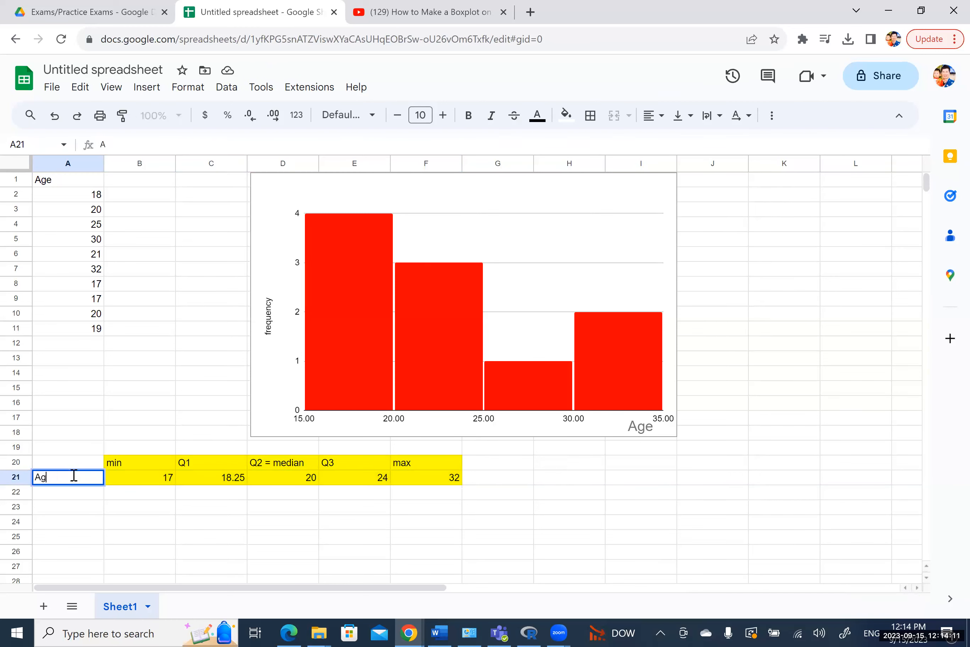
type("e data")
key("Return")
left_click_drag(65, 478, 443, 480)
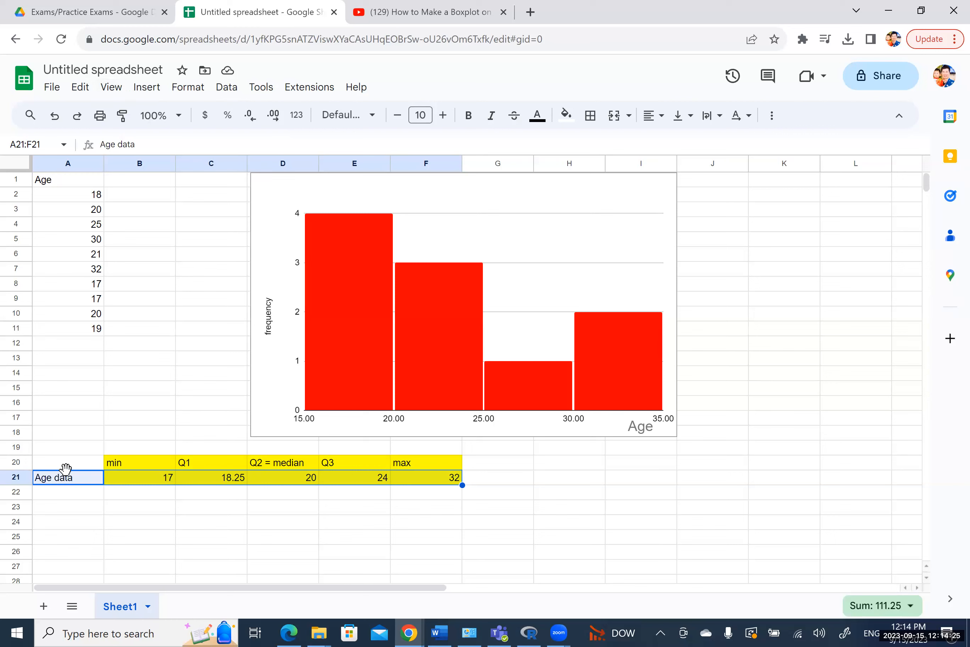
Replace the word "data" in the A21 label so that it reads "Age box plot"
left_click(67, 487)
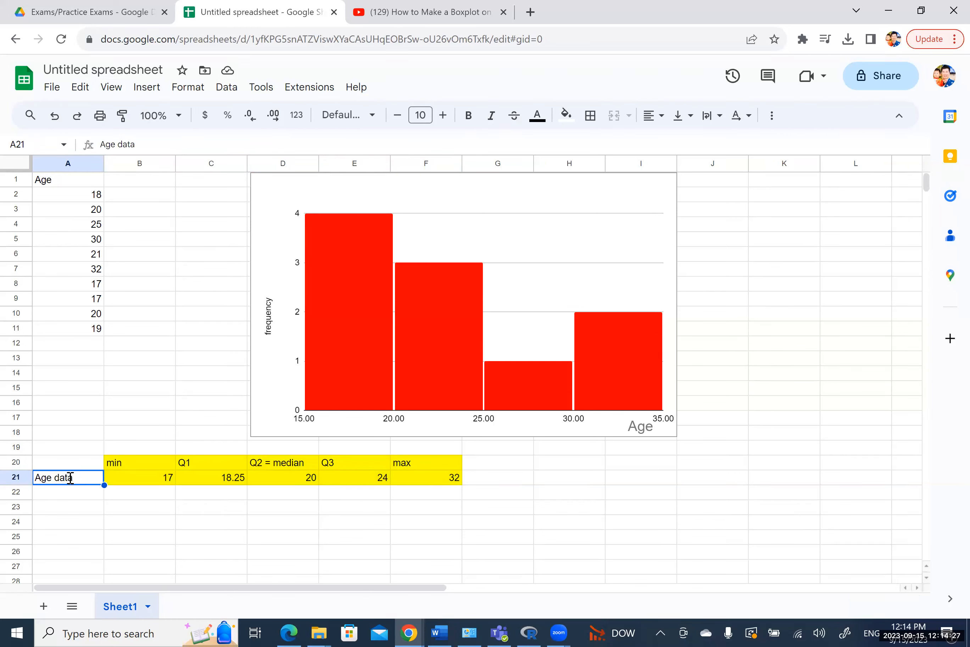
double_click(73, 477)
double_click(55, 479)
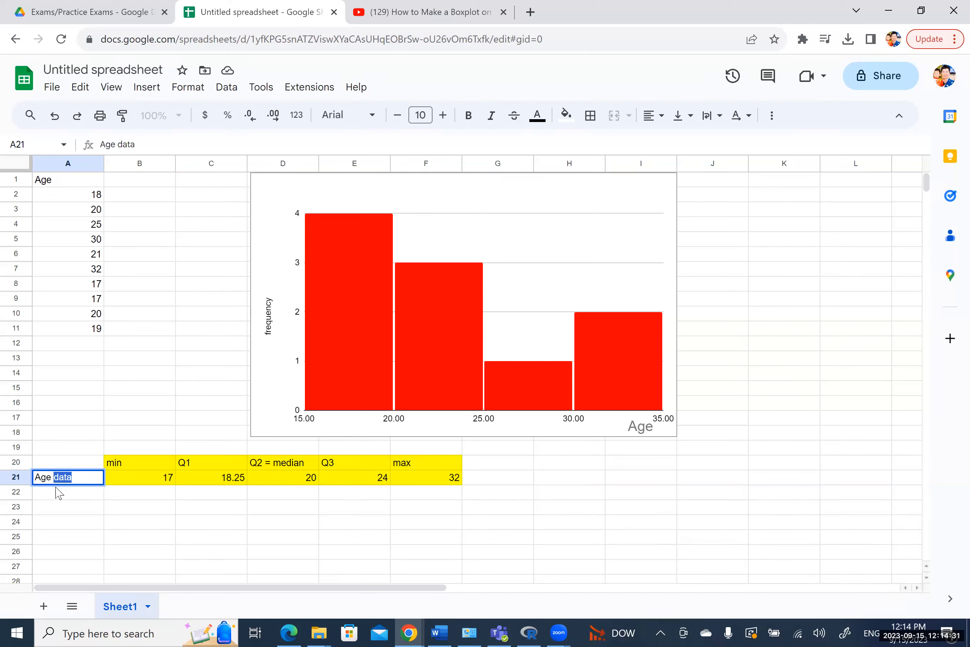
type("box plot")
key("Return")
Insert a candlestick chart from the labelled summary values in A21:F21
left_click(82, 480)
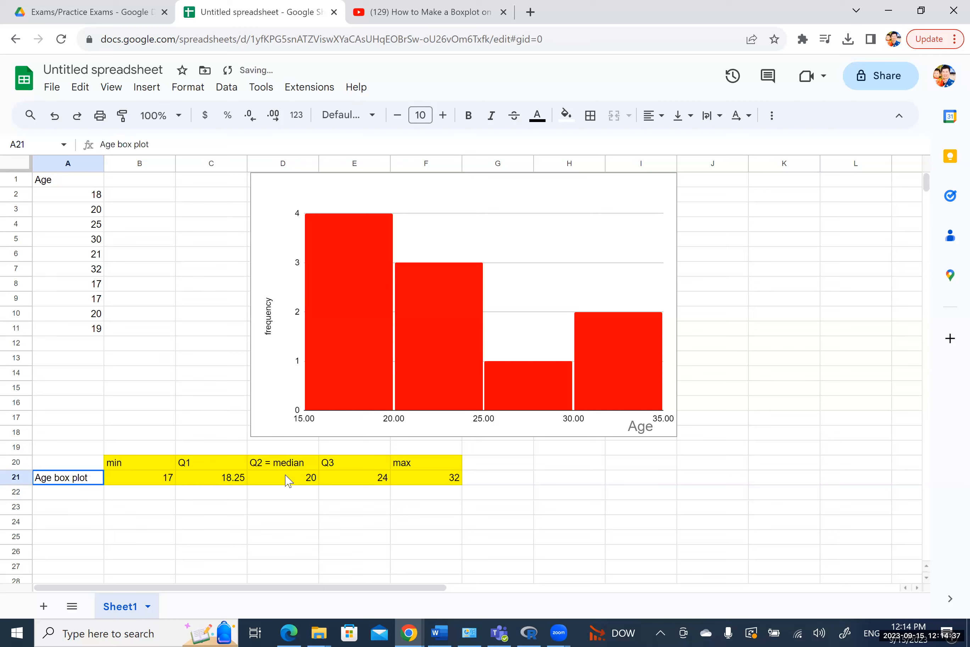
left_click(399, 481, "shift")
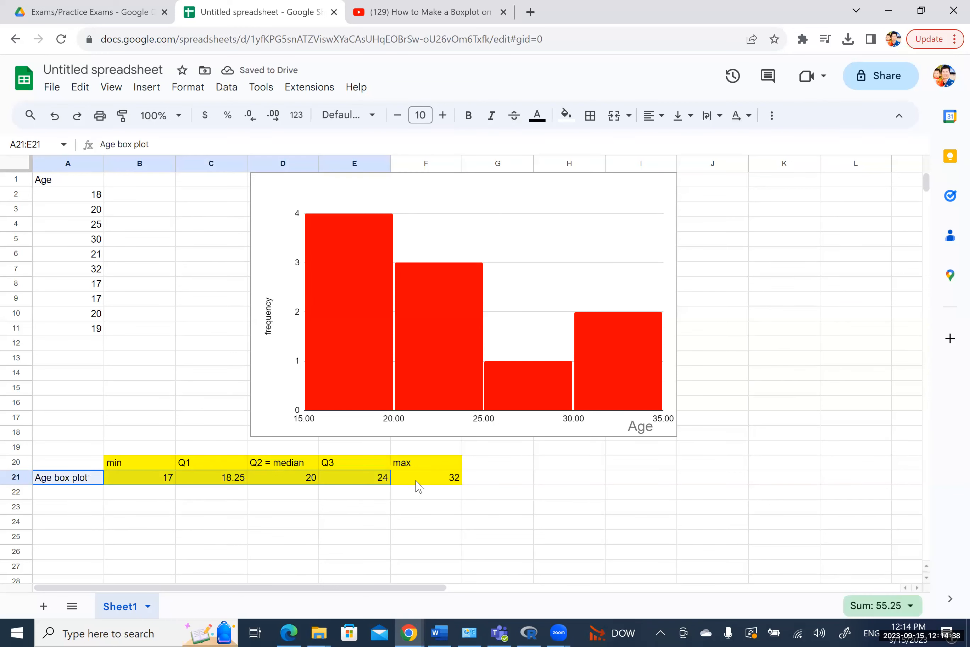
left_click(447, 464, "shift")
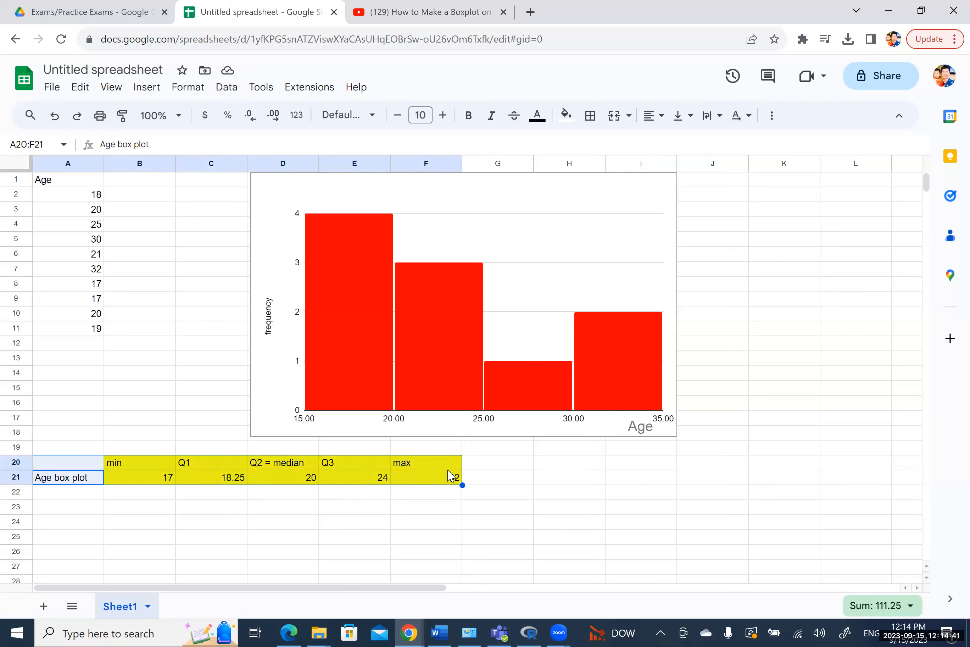
left_click(96, 480)
left_click(388, 479, "shift")
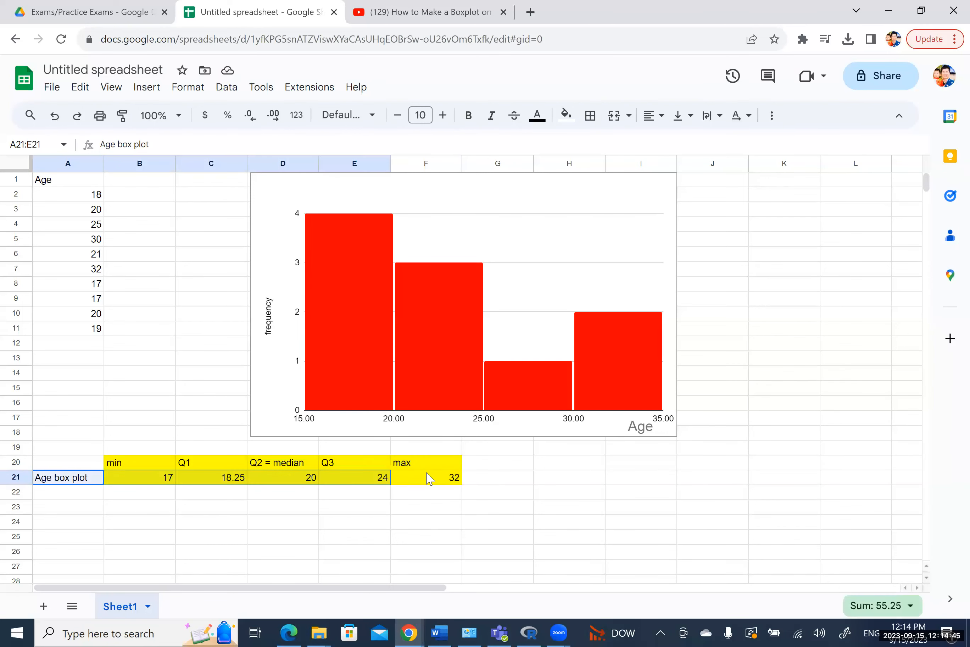
key("shift+Right")
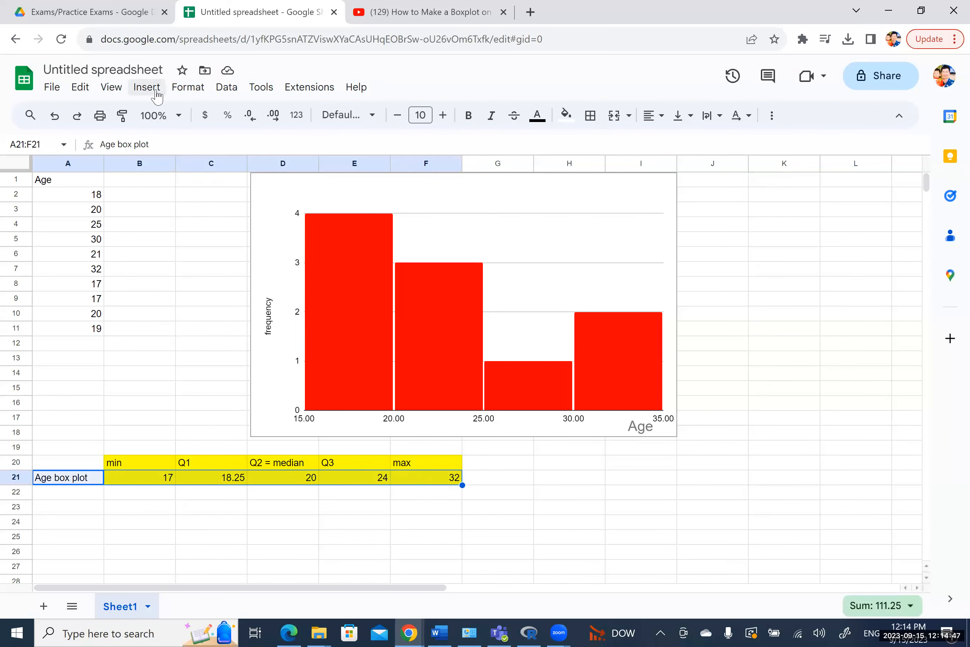
left_click(157, 96)
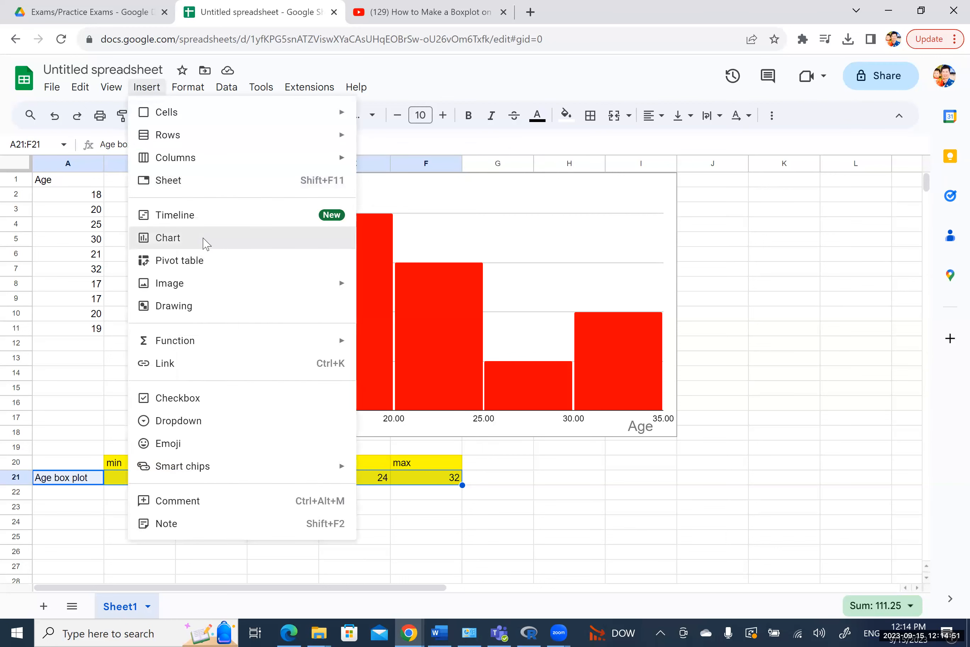
left_click(207, 243)
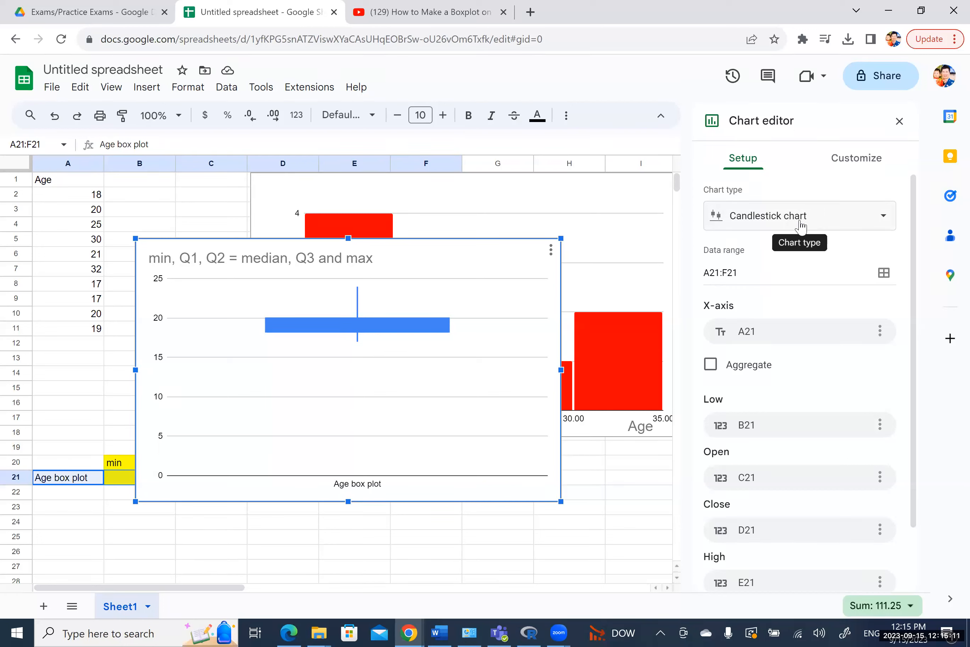
left_click(782, 224)
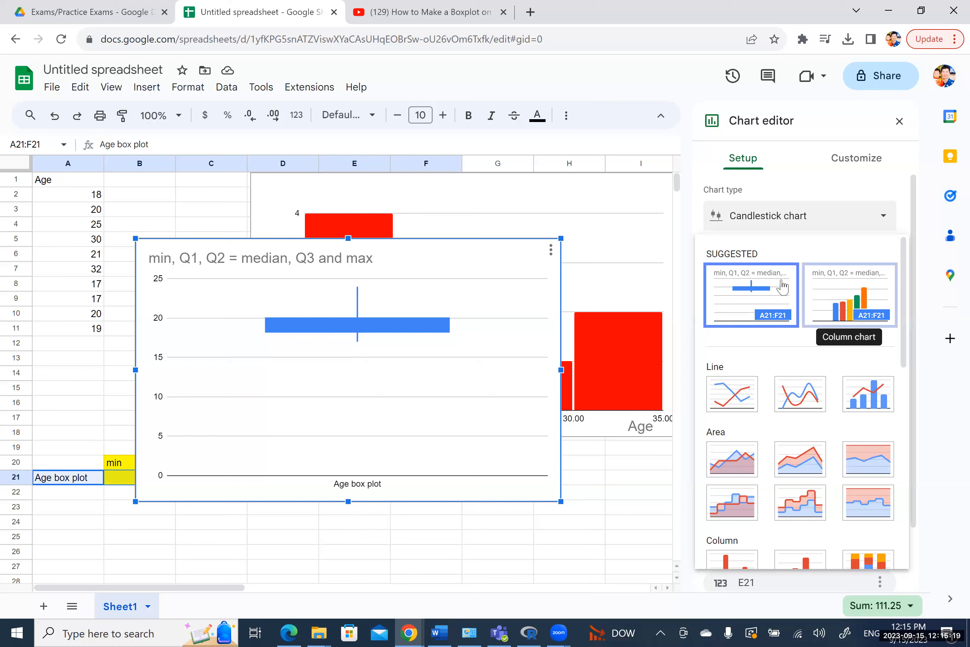
left_click(766, 300)
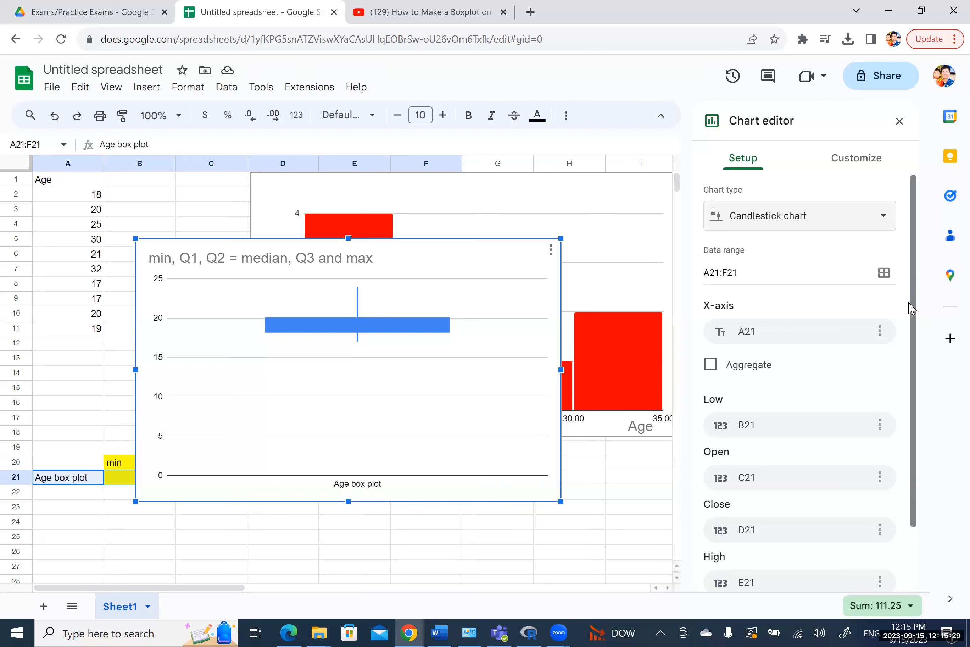
Copy the candlestick chart and switch to the Lab 1 discussion reply in Edge
scroll(899, 407, "down", 2)
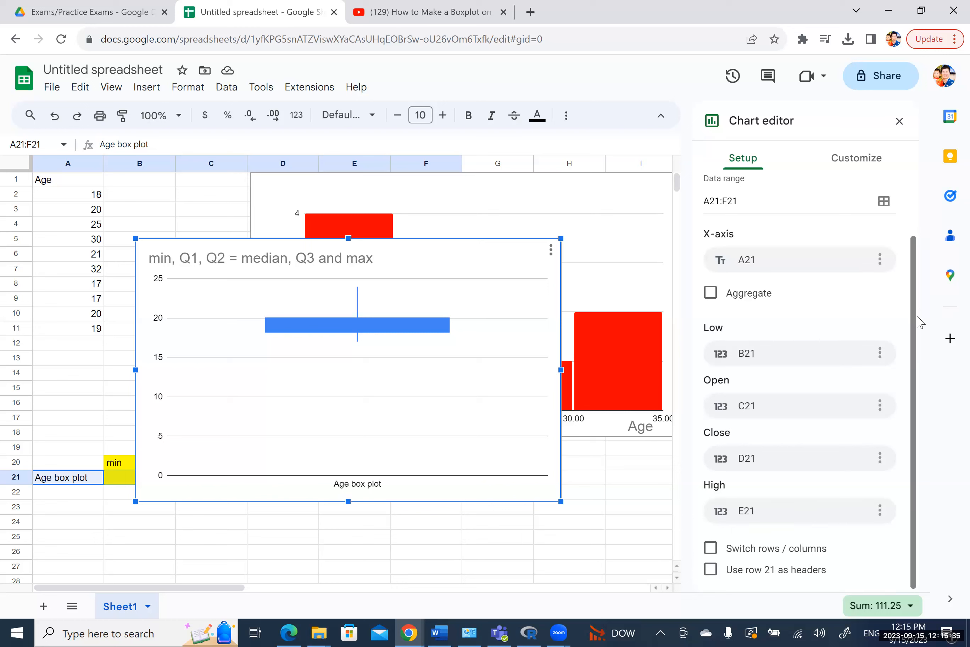
scroll(914, 292, "up", 2)
scroll(927, 415, "down", 2)
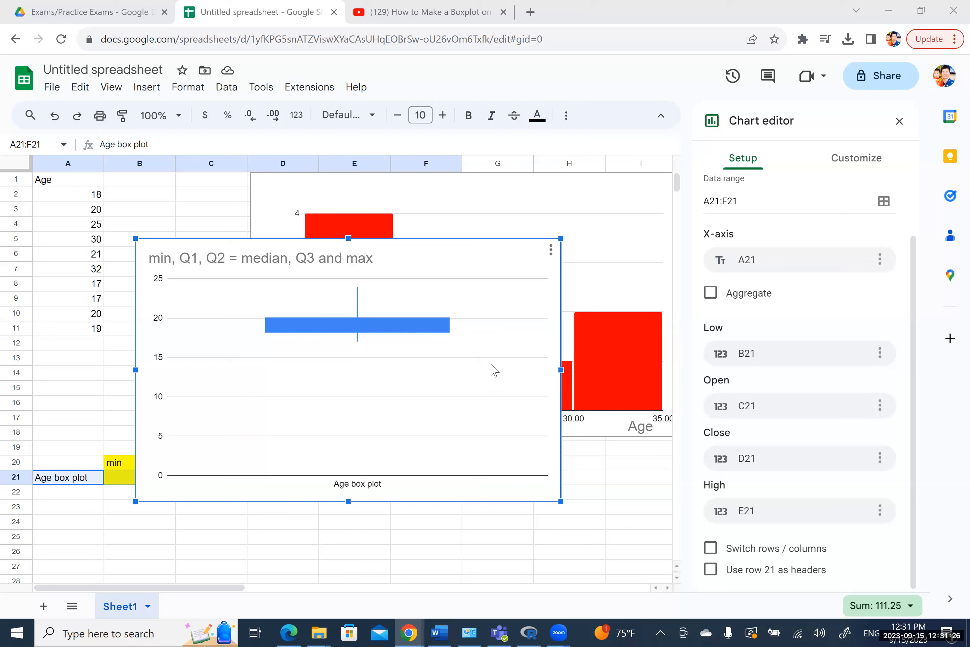
left_click_drag(916, 238, 908, 336)
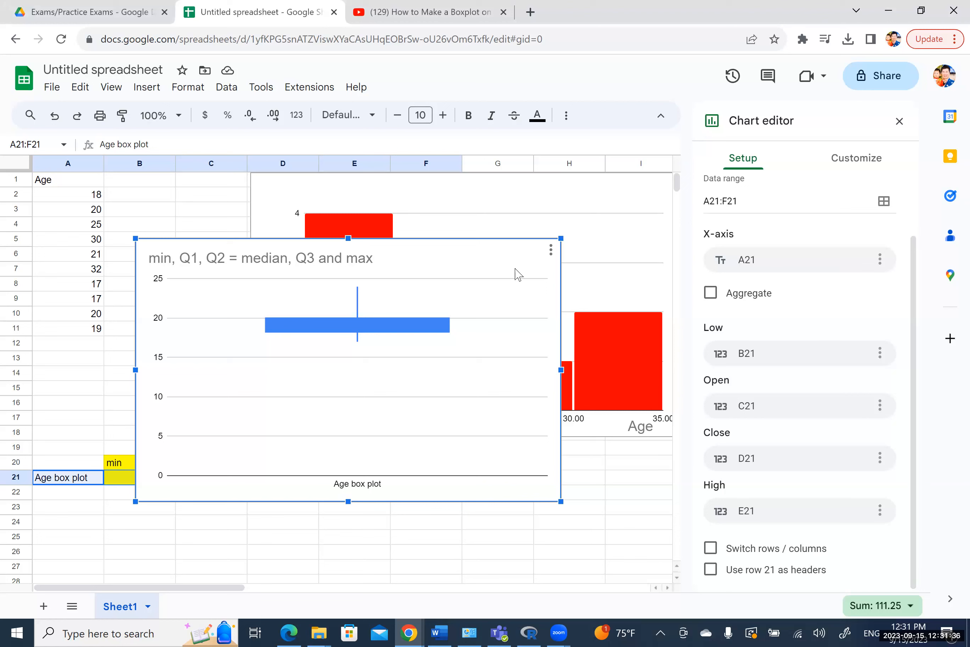
left_click(551, 250)
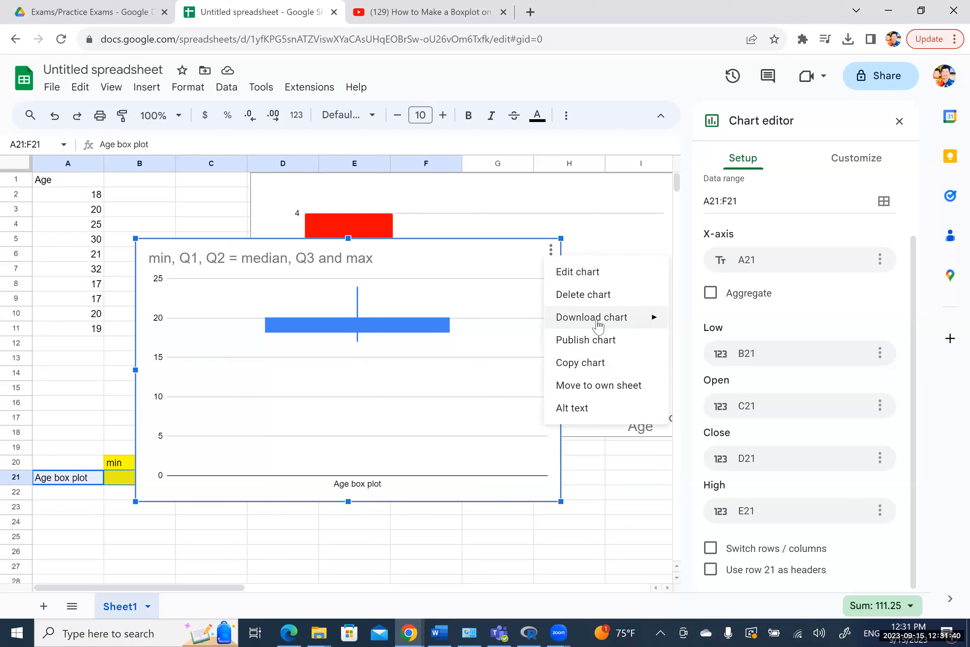
left_click(601, 363)
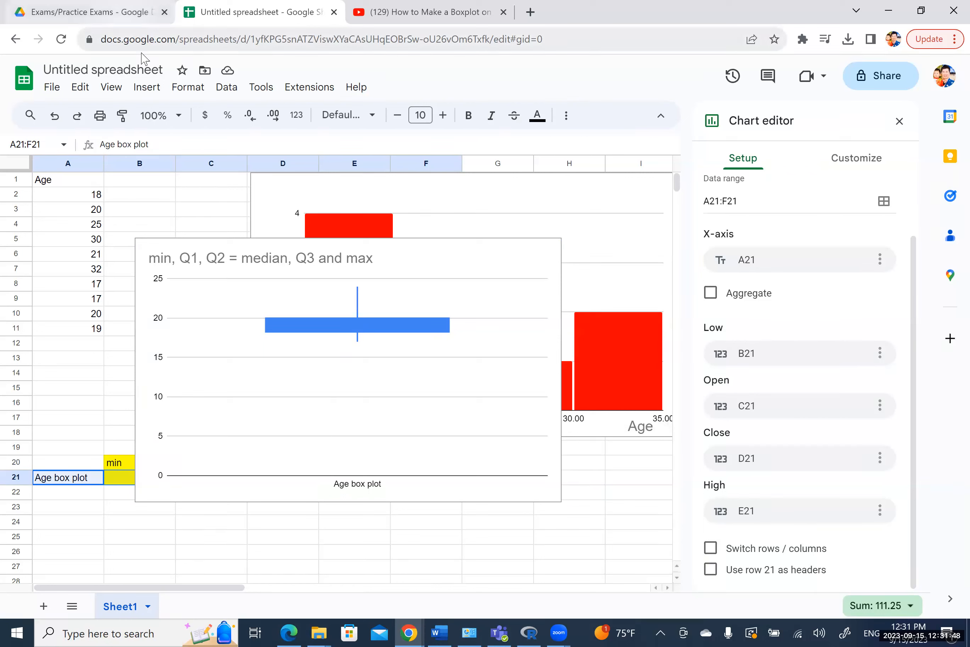
key("alt+Tab")
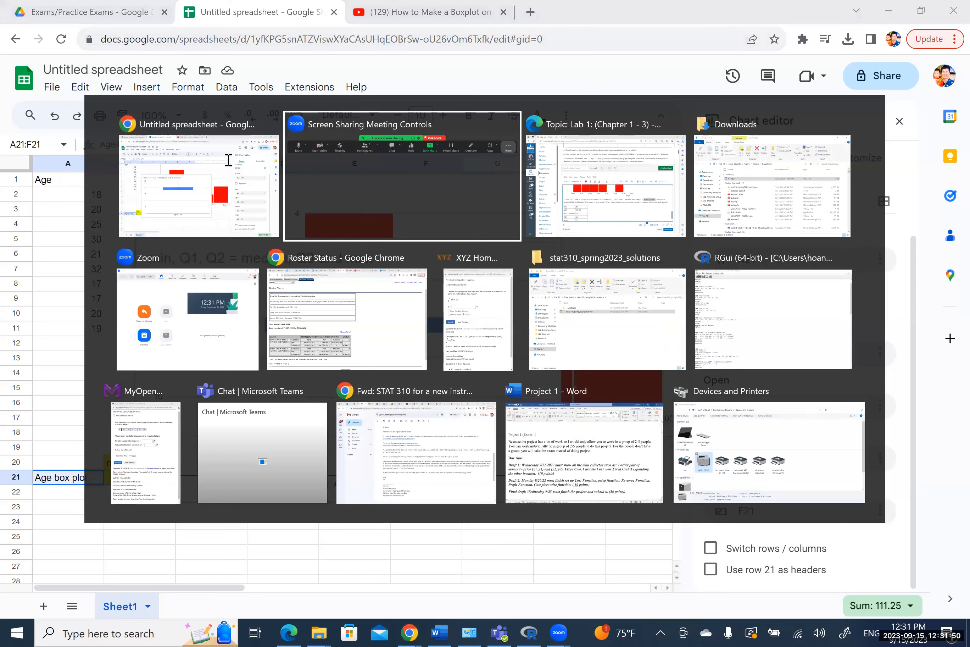
key("alt+Tab")
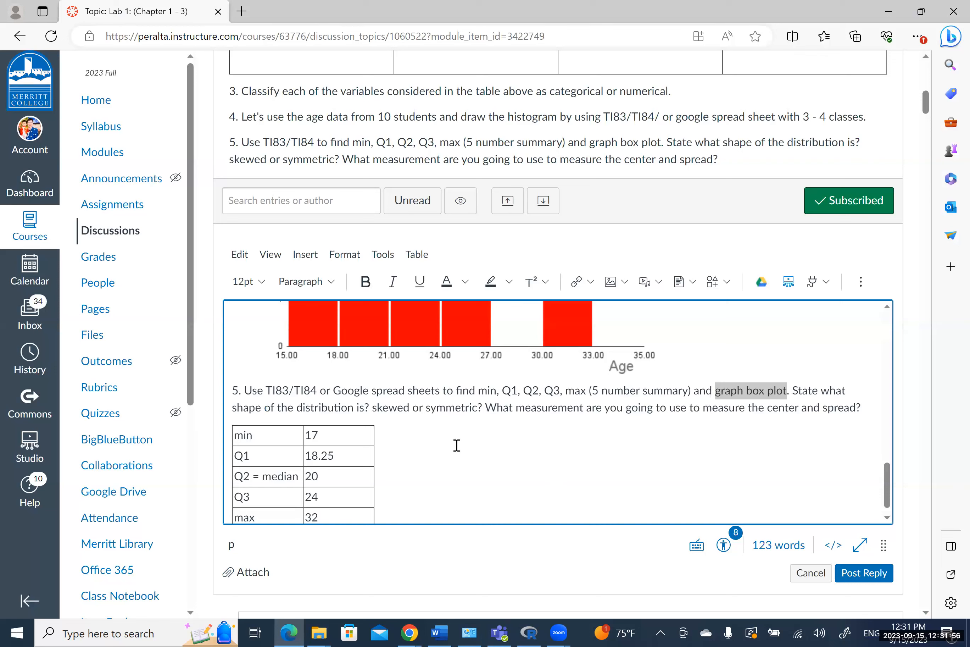
Try to add blank lines below the five-number summary table in the reply, and undo the changes to the table
left_click(772, 459)
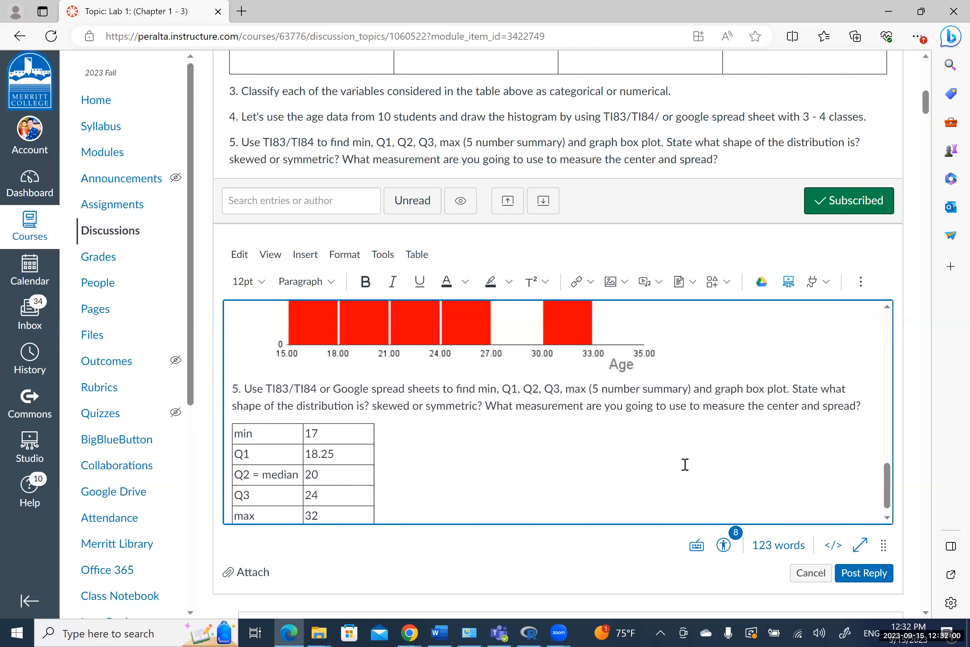
double_click(685, 465)
key("Return")
key("Return")
key("Return")
key("Return")
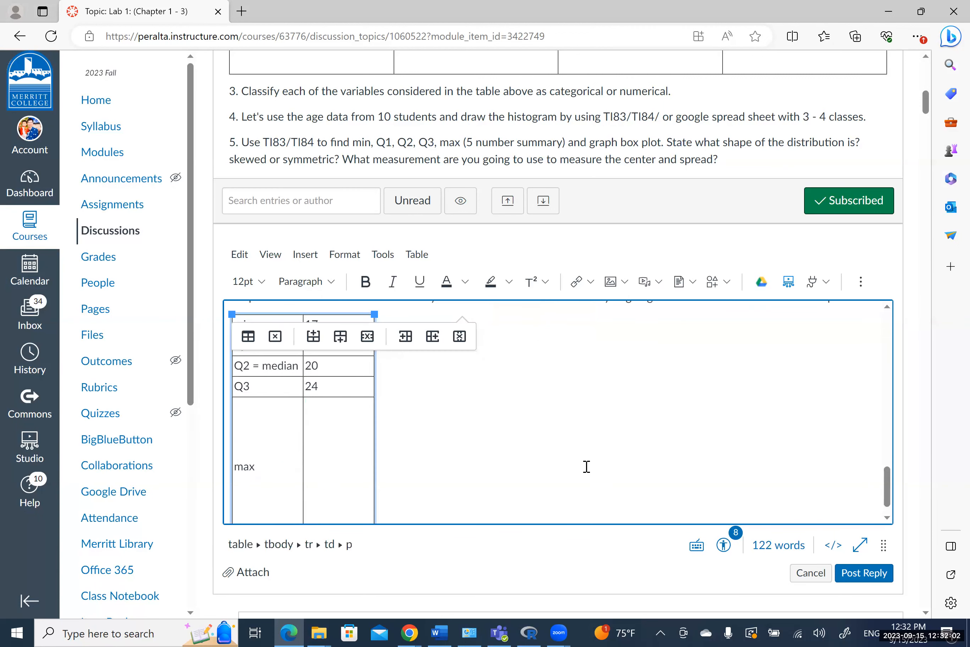
key("BackSpace")
key("BackSpace")
key("BackSpace")
key("BackSpace")
key("Return")
key("Return")
key("Return")
key("Return")
key("Return")
key("Return")
key("ctrl+z")
key("ctrl+z")
key("ctrl+z")
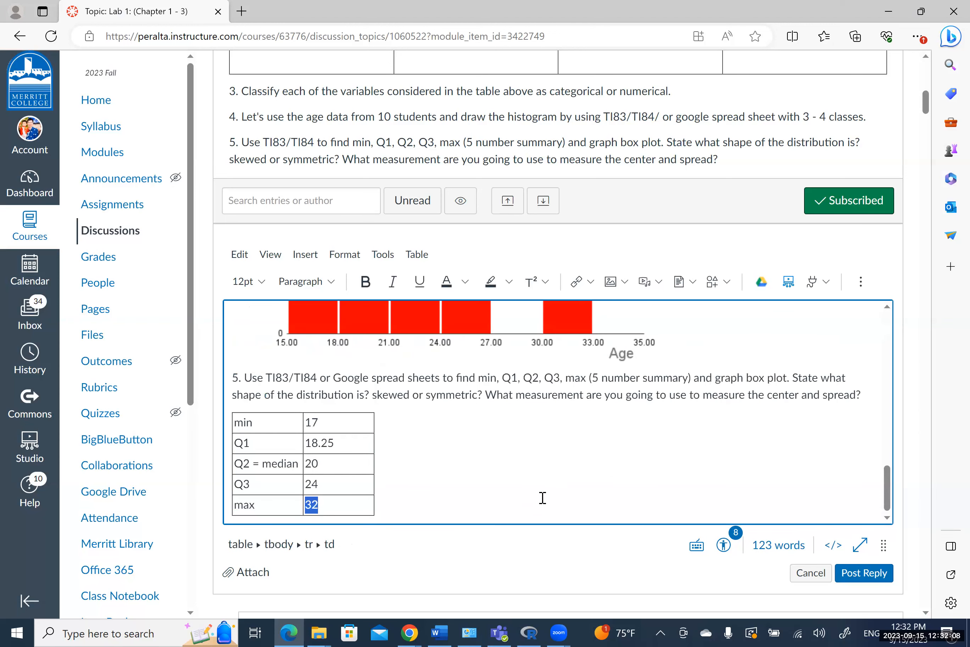
Place the insertion point at the end of the question 5 text, above the summary table in the reply
left_click(402, 491)
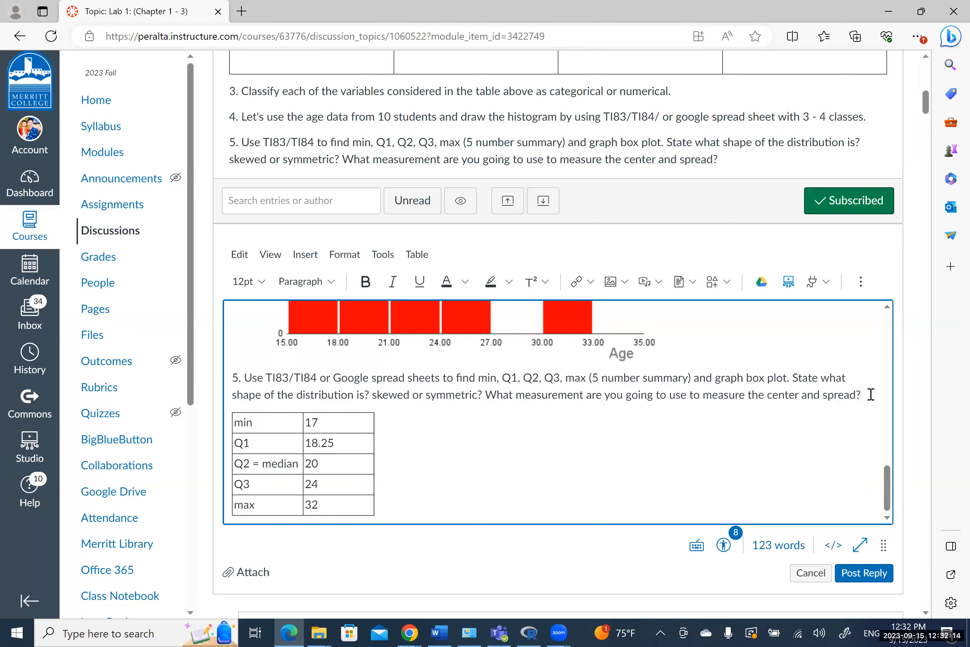
left_click(871, 394)
key("Return")
key("BackSpace")
Switch back to the spreadsheet in Chrome and download the candlestick chart as a PNG image
key("alt+Tab")
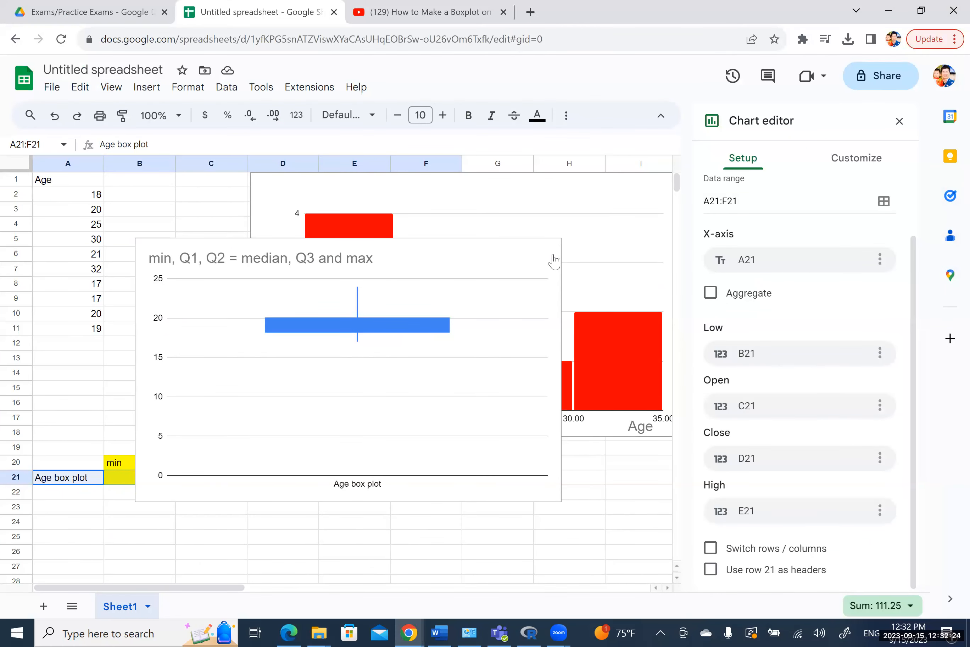
left_click(554, 261)
left_click(551, 250)
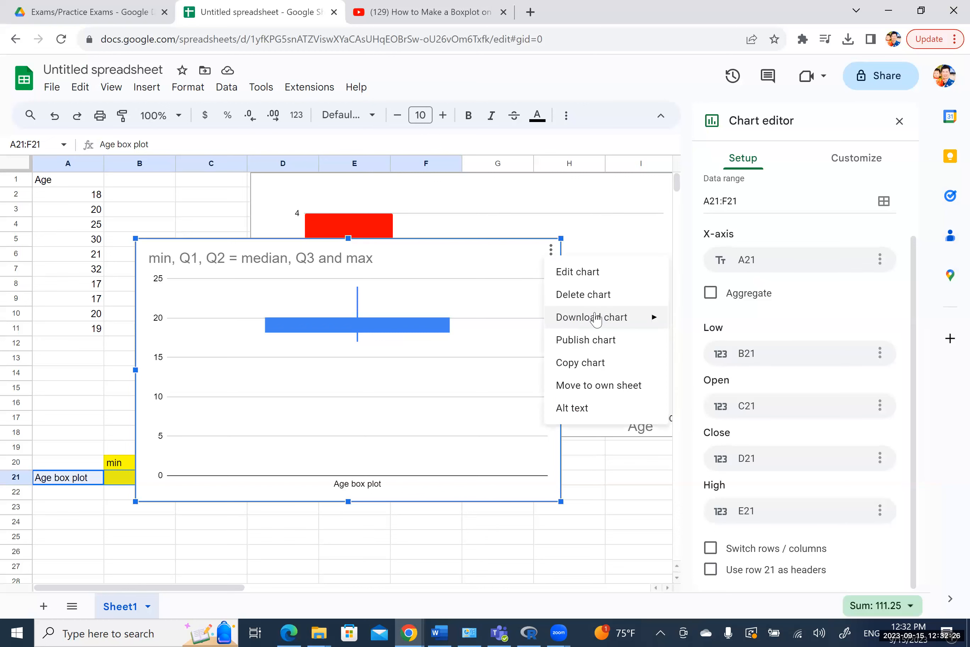
mouse_move(637, 321)
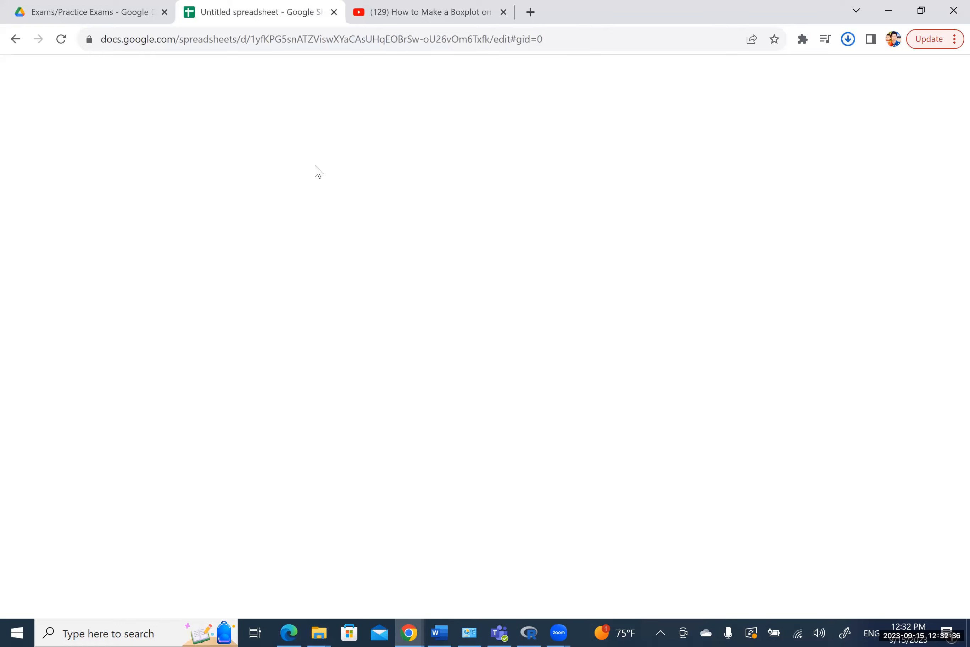
Switch to the Downloads folder in File Explorer and copy the image file "min, Q1, Q2 = median, Q3 and max"
key("alt+Tab")
key("alt+Tab")
key("alt+Tab")
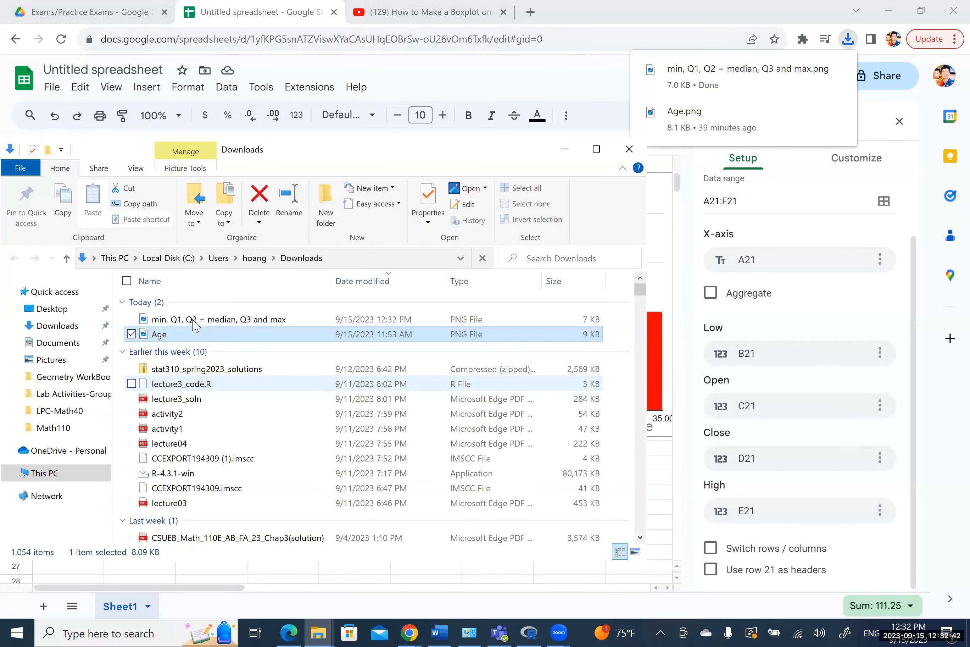
left_click(193, 321)
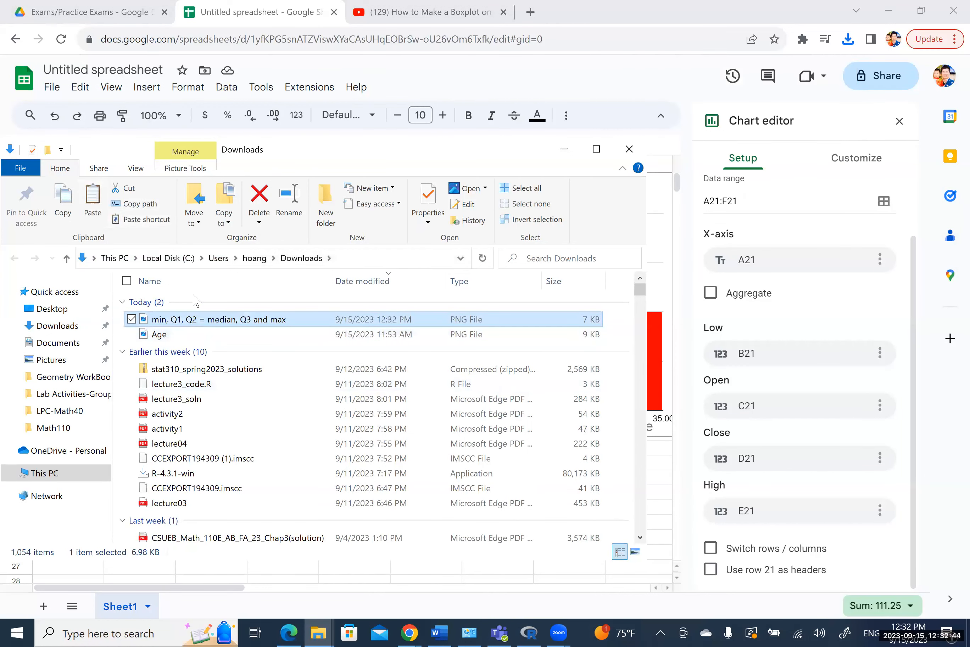
key("alt")
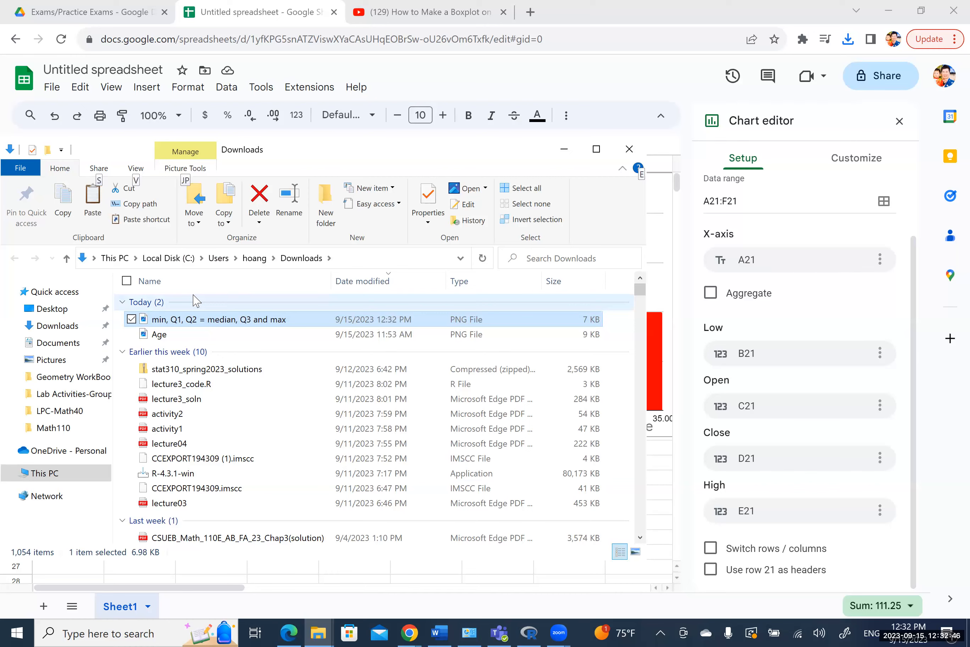
Switch to the Lab 1 discussion reply in Edge and paste the chart image below the five-number summary table
key("alt+Tab")
key("alt+Tab")
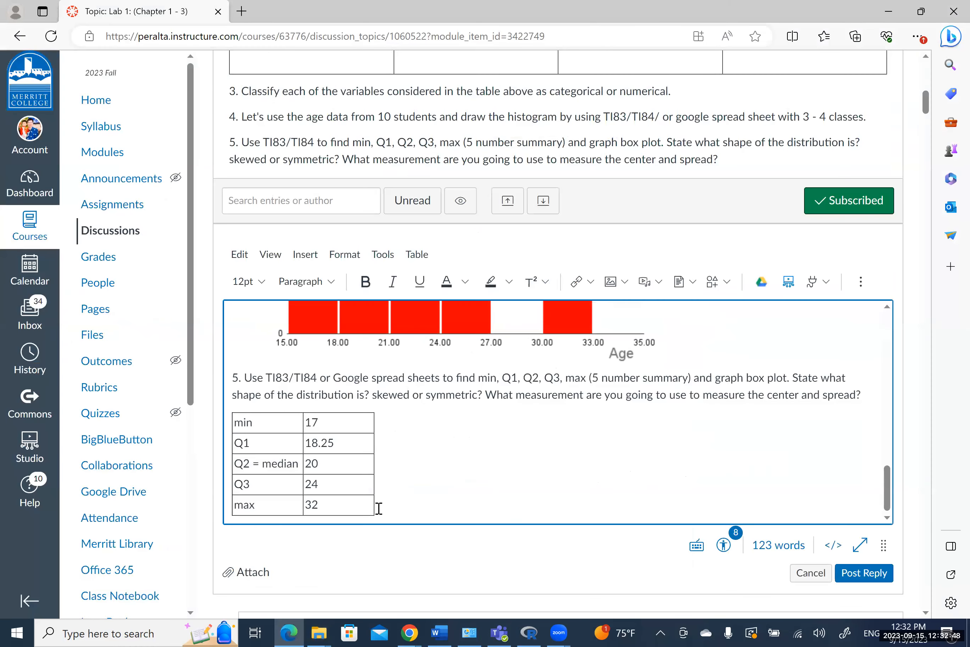
left_click(416, 520)
key("ctrl+v")
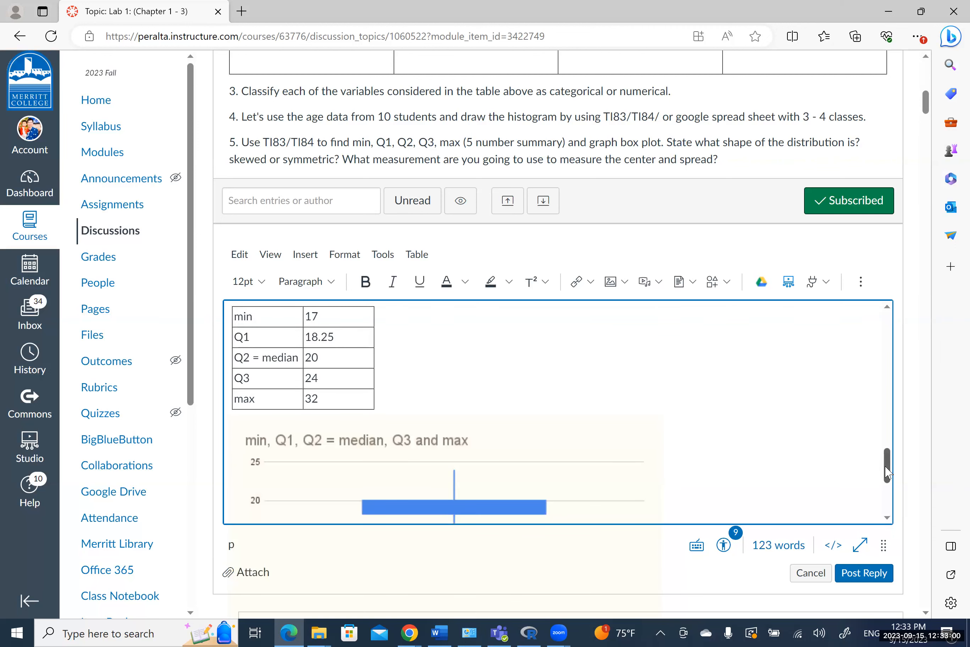
Examine the age histogram, the question 5 text, the summary table and the pasted box plot in the reply
left_click(887, 500)
left_click_drag(884, 498, 876, 446)
scroll(876, 450, "up", 1)
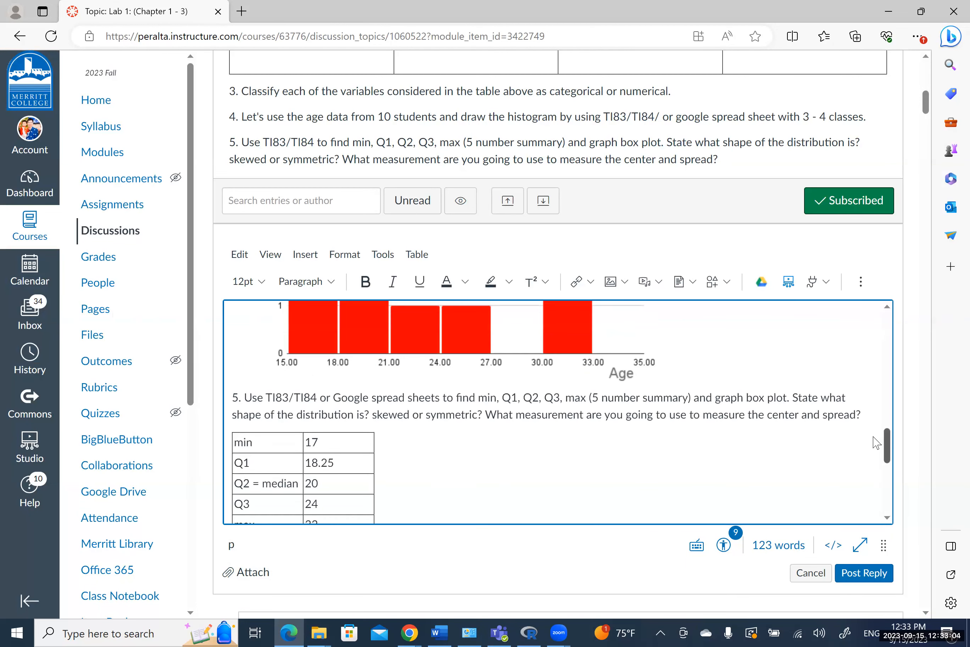
scroll(873, 457, "up", 2)
scroll(870, 461, "down", 4)
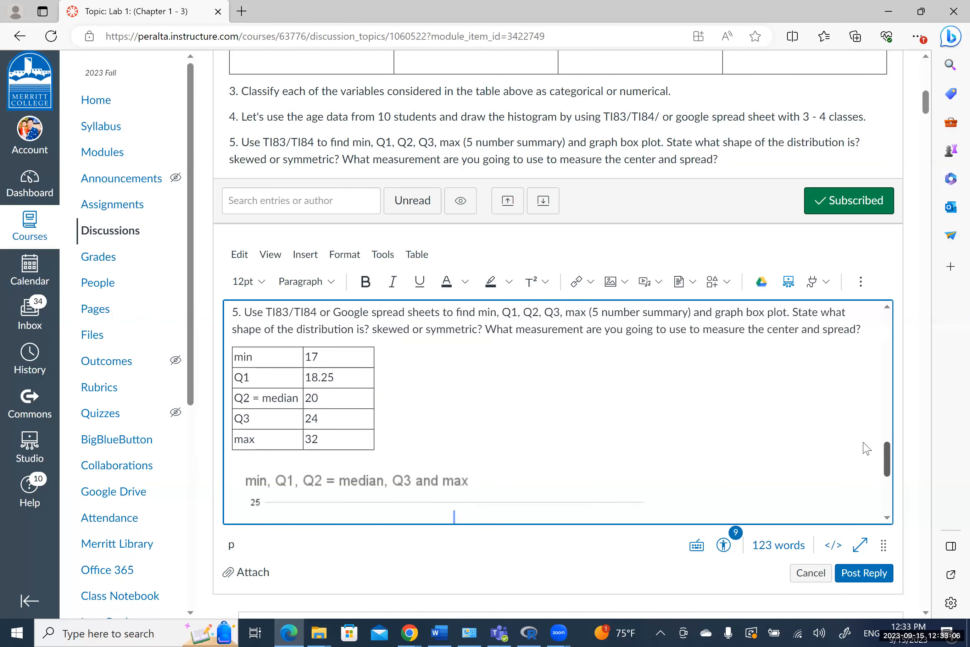
scroll(867, 453, "up", 1)
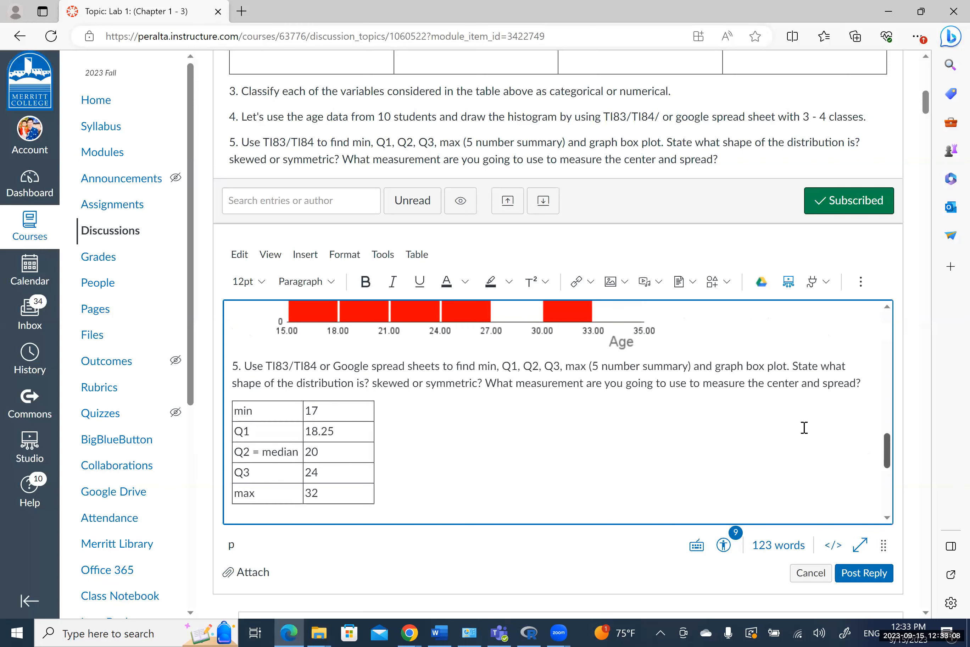
scroll(793, 379, "down", 1)
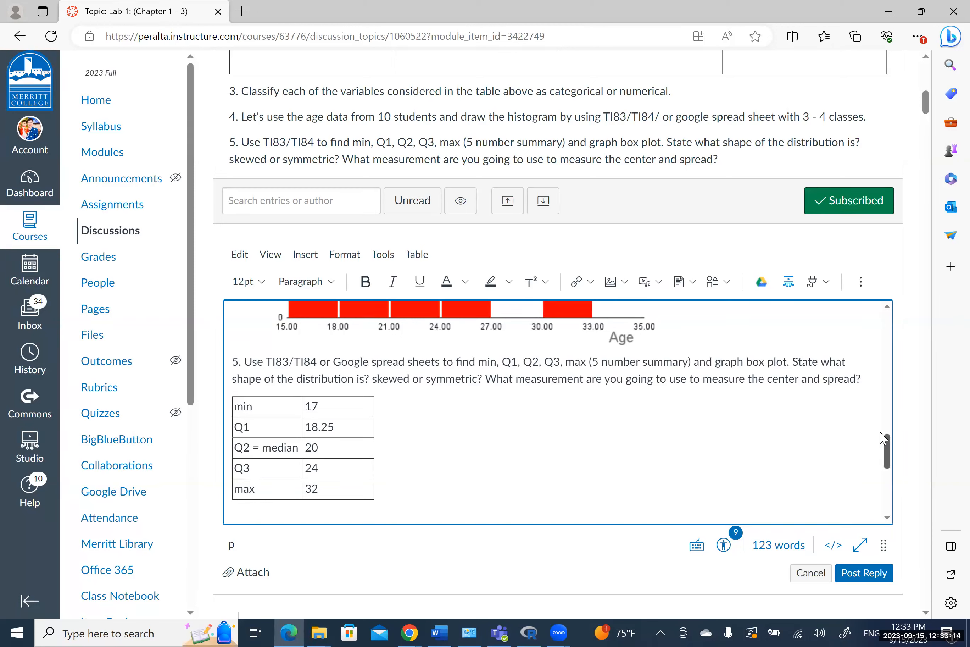
scroll(882, 437, "up", 4)
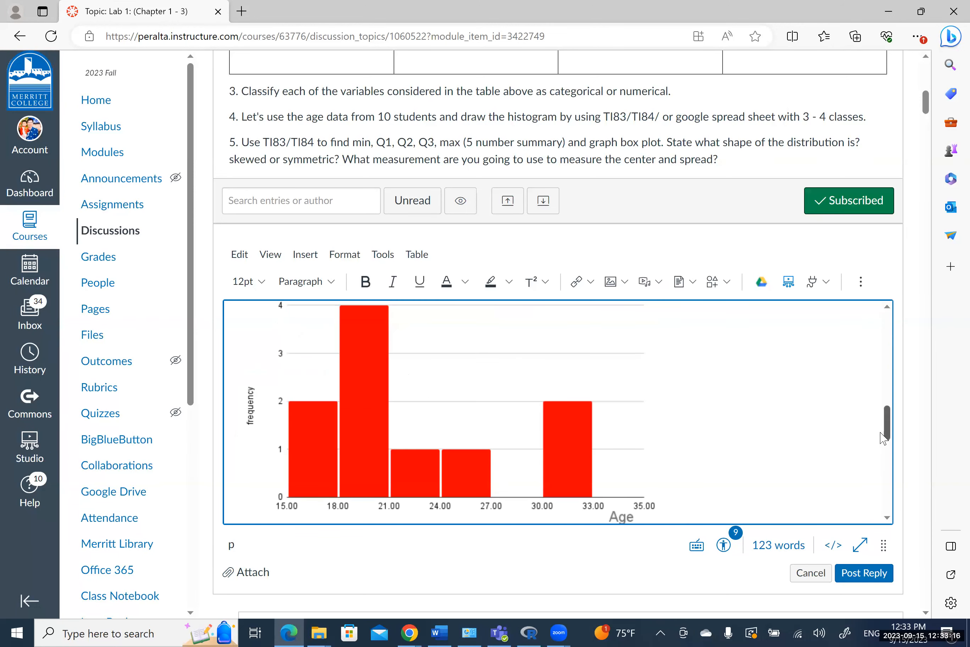
scroll(881, 436, "down", 1)
scroll(880, 437, "up", 1)
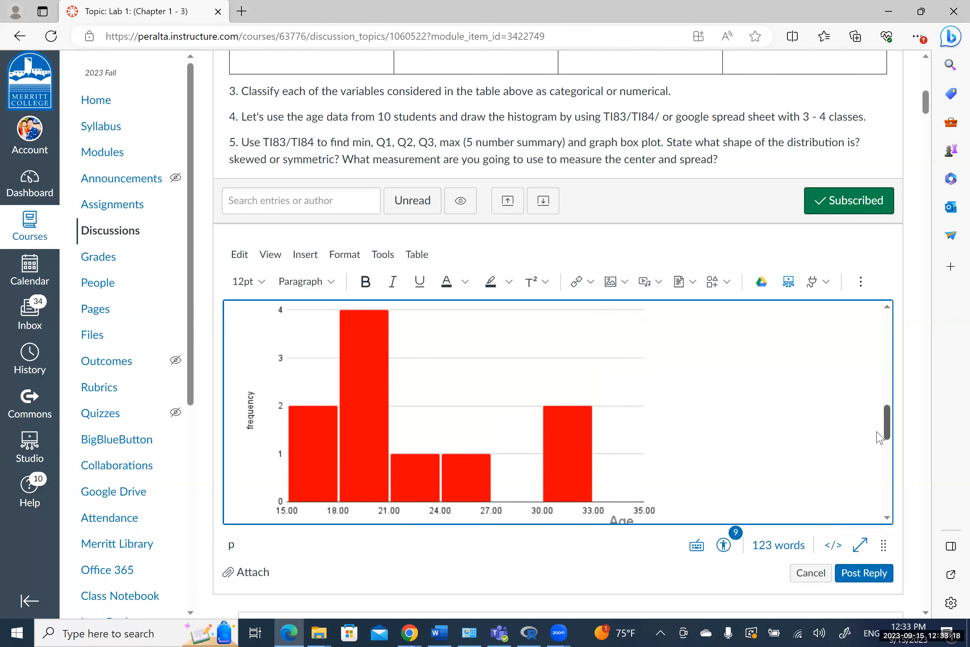
scroll(880, 436, "up", 1)
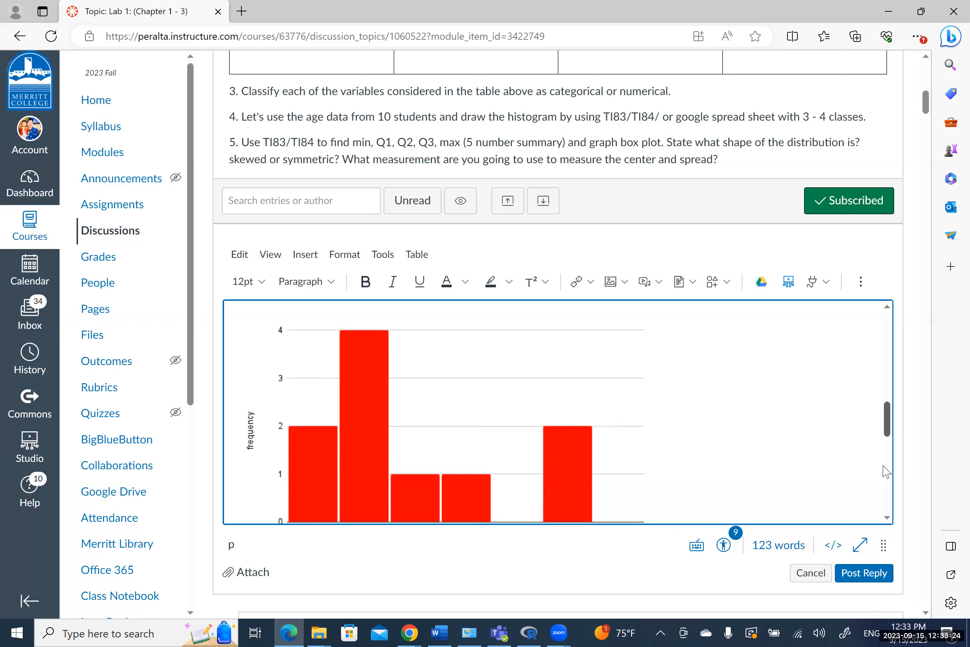
Below the box plot image, add the line "According to the histogram or box plot --> this is skew to the right distribution."
scroll(885, 472, "down", 5)
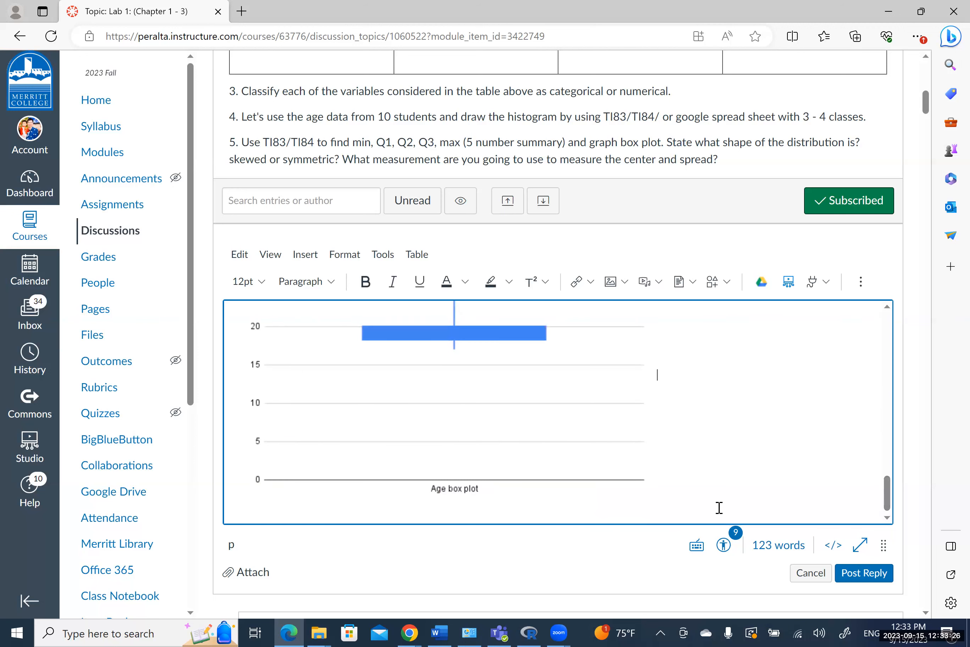
left_click(699, 473)
key("Return")
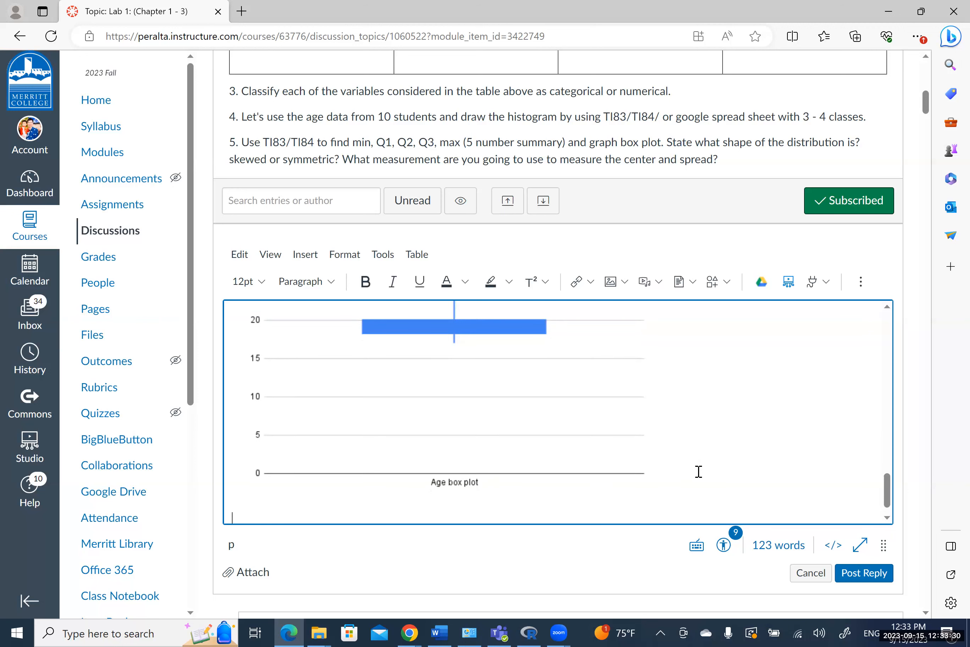
type("According to the histogram or ")
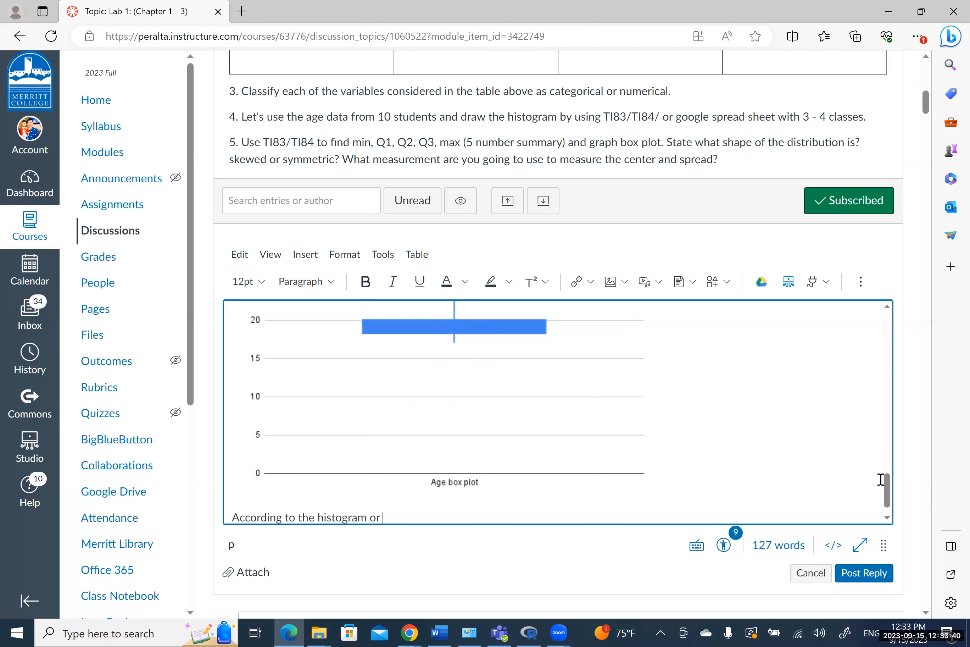
type("box plot")
scroll(466, 452, "up", 3)
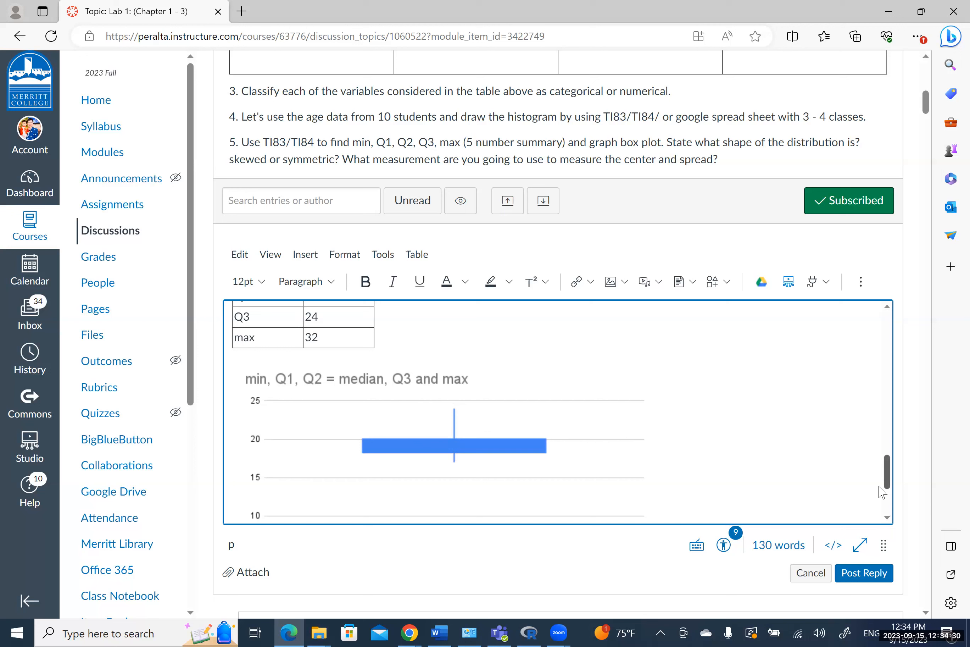
left_click(884, 507)
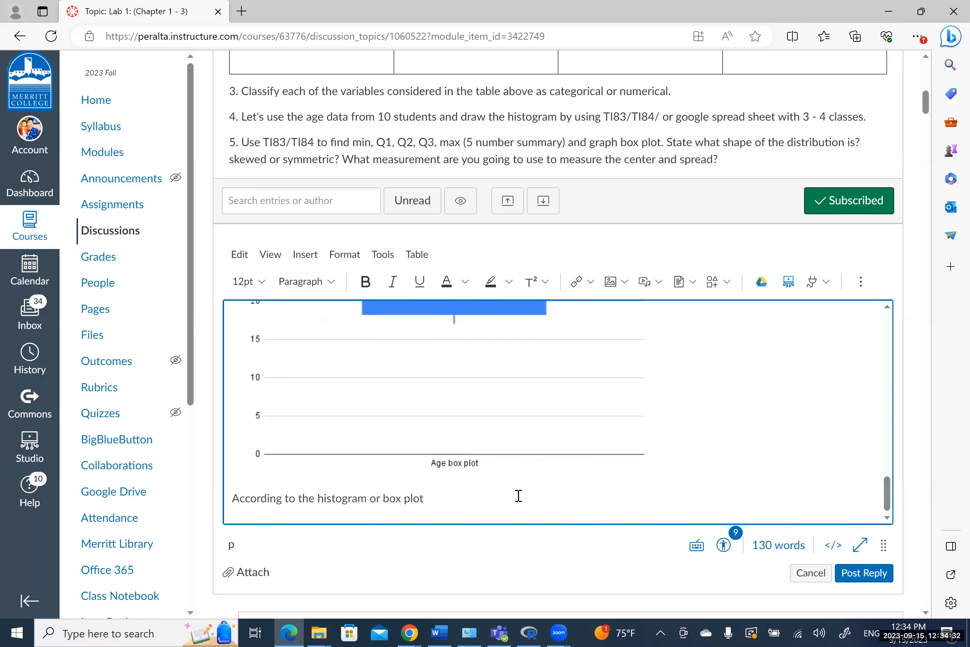
type("--> this is skew to the right distr")
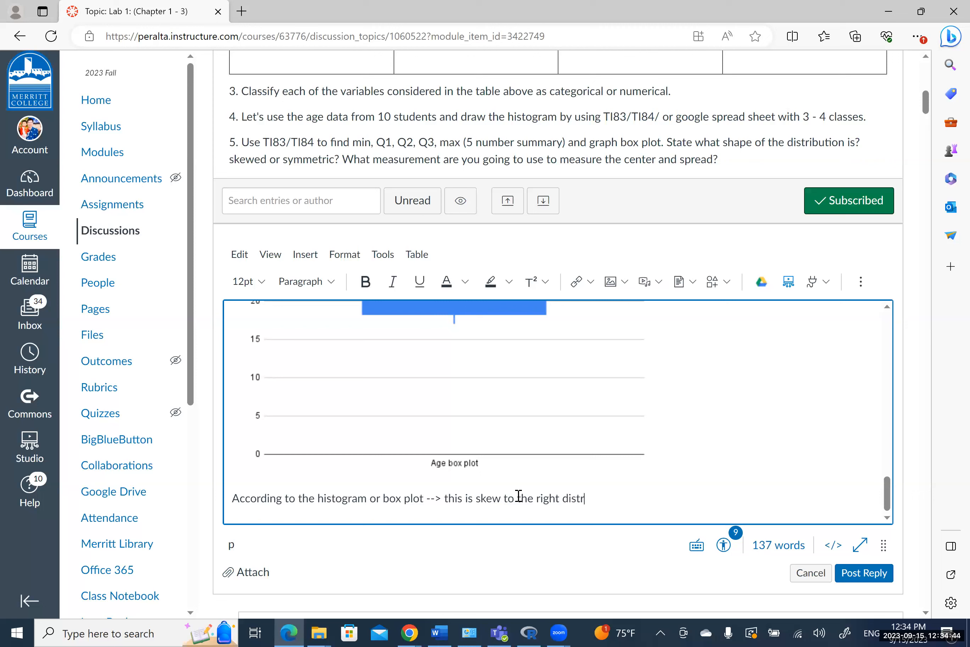
type("ibution.")
Replace "the" before "histogram" with "my" in the answer line below the box plot
double_click(309, 498)
type("M")
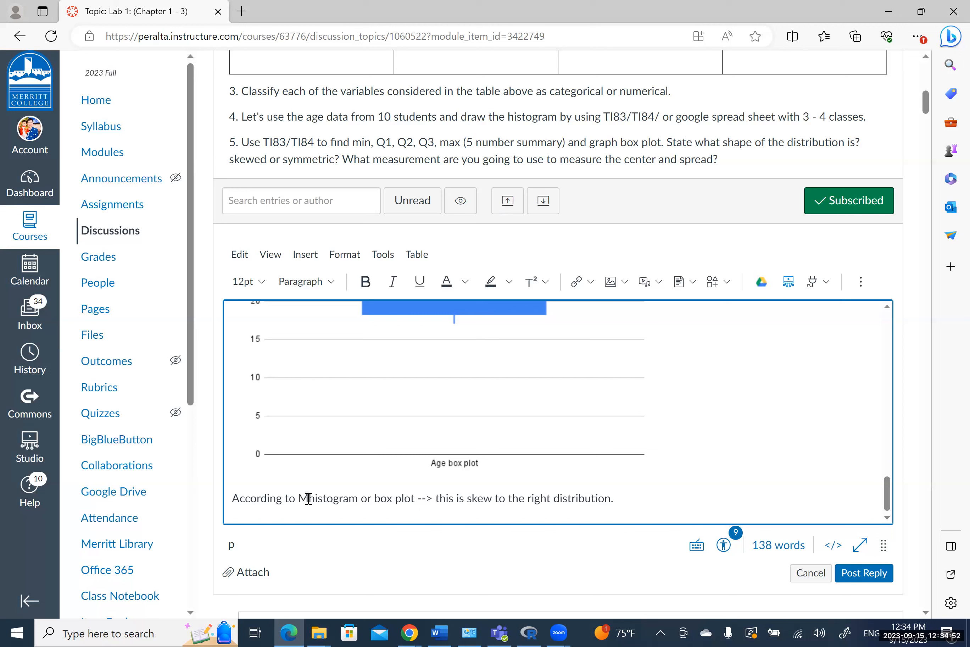
key("BackSpace")
type("my")
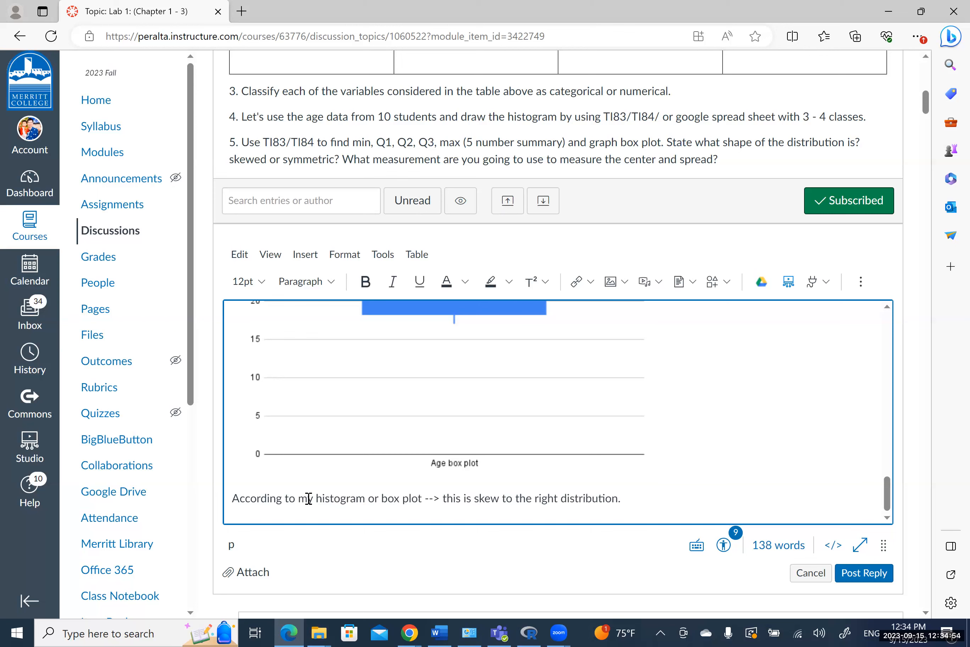
Copy "measurement are you going to use to measure the center and spread" from question 5 to the end of the answer line
scroll(309, 498, "up", 5)
scroll(309, 498, "up", 1)
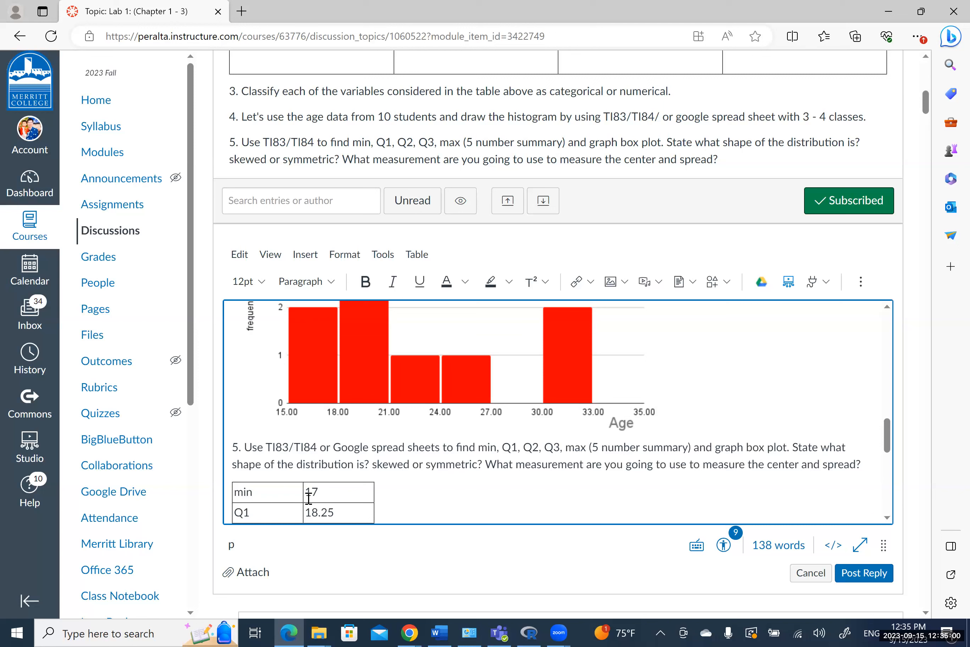
scroll(308, 498, "down", 2)
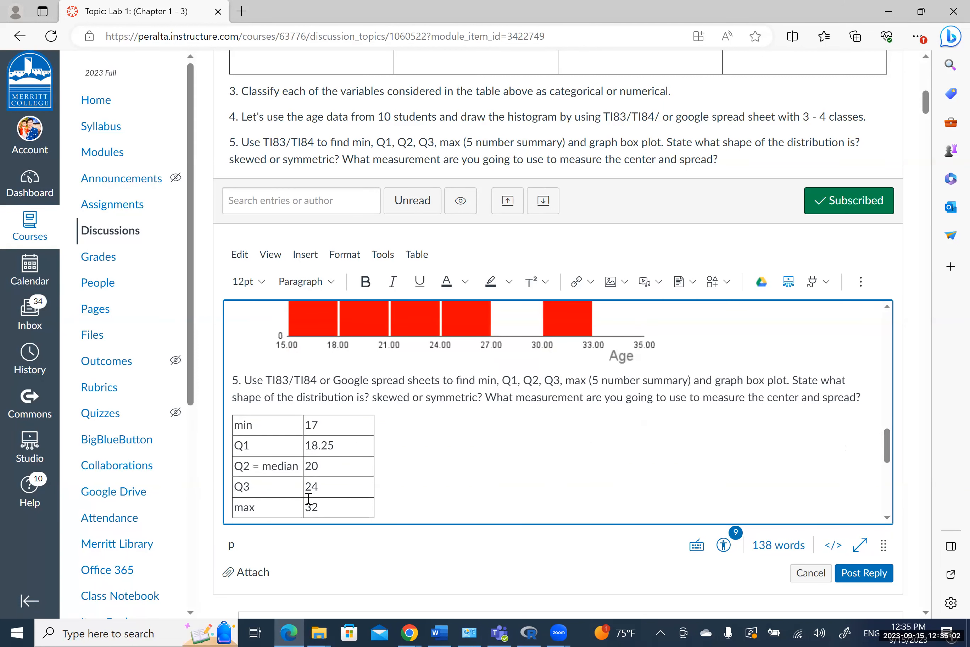
left_click_drag(512, 388, 681, 388)
left_click_drag(771, 388, 858, 390)
key("ctrl+c")
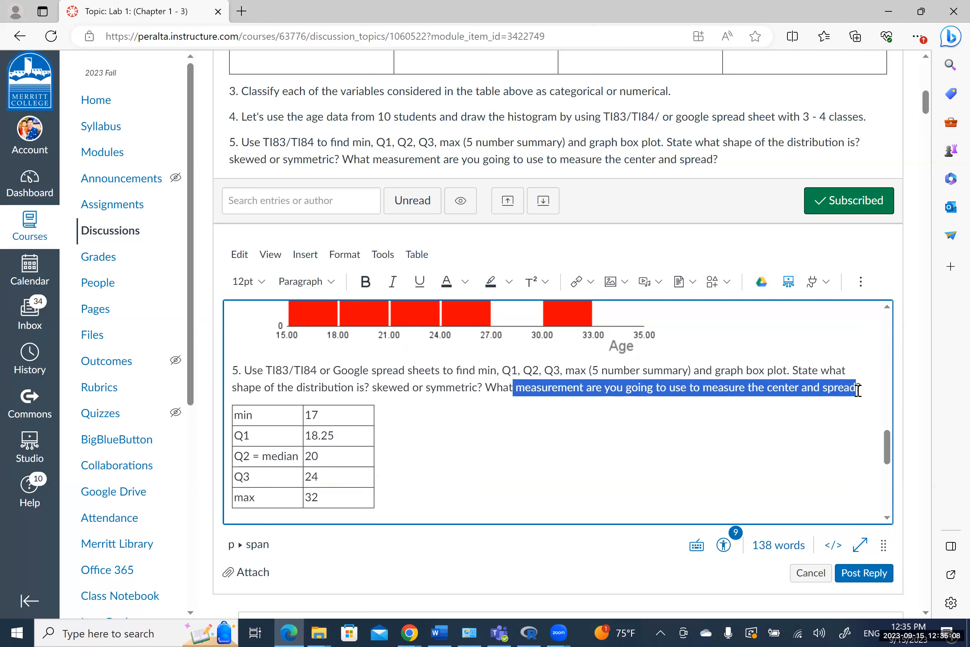
scroll(857, 392, "down", 5)
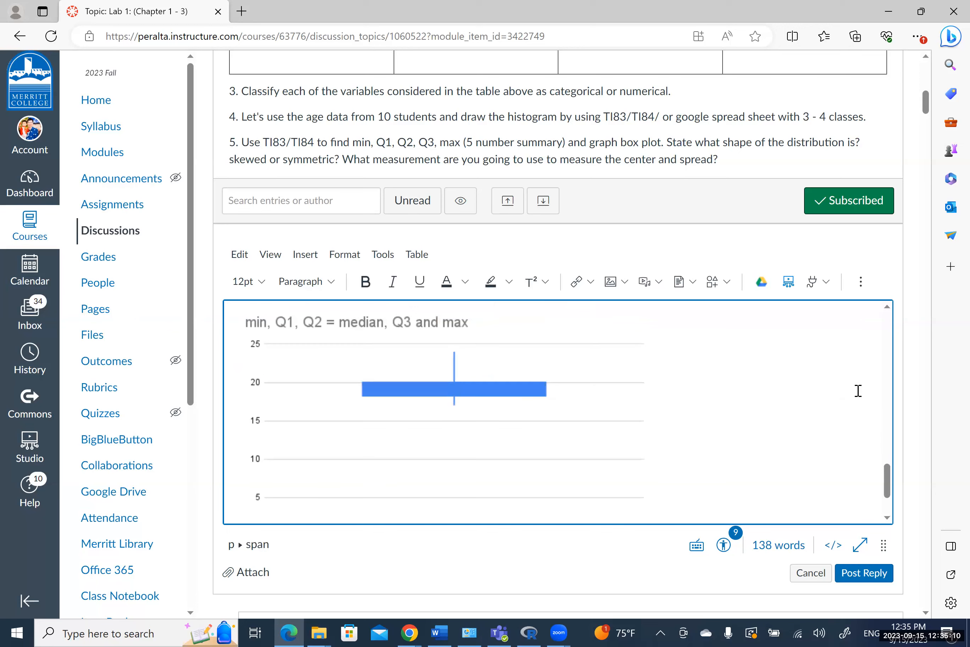
scroll(799, 383, "down", 2)
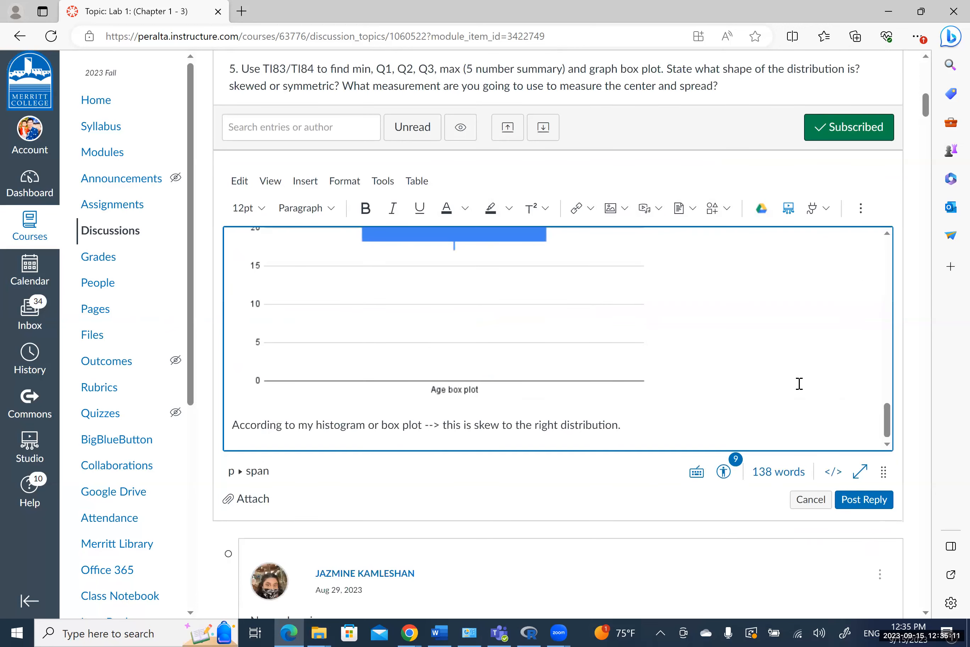
left_click(653, 424)
key("ctrl+v")
Insert "Therefore," in front of the pasted "measurement" phrase in the answer
left_click(633, 424)
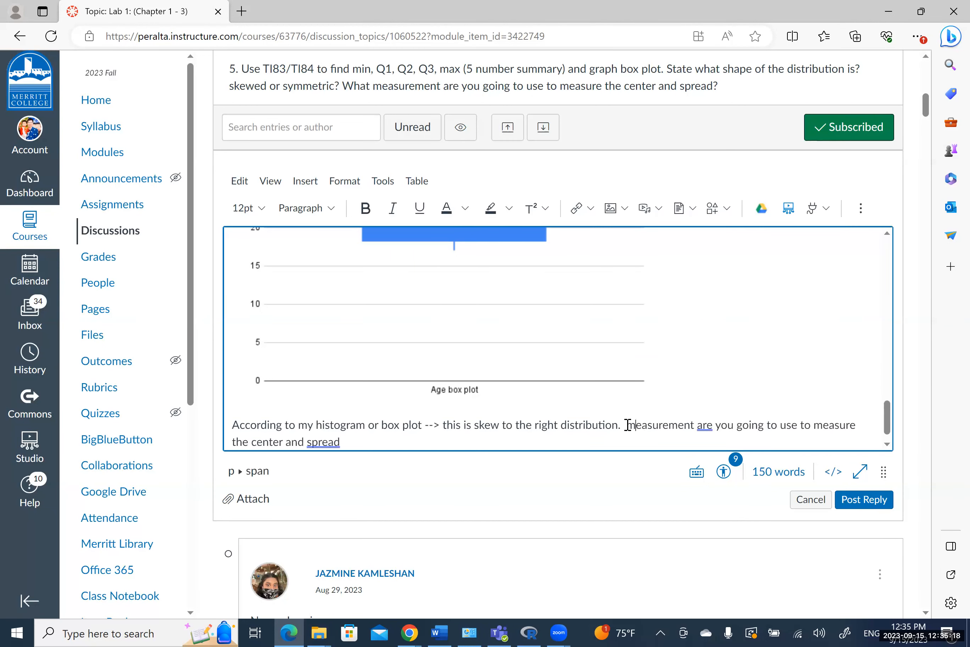
type("Thefo")
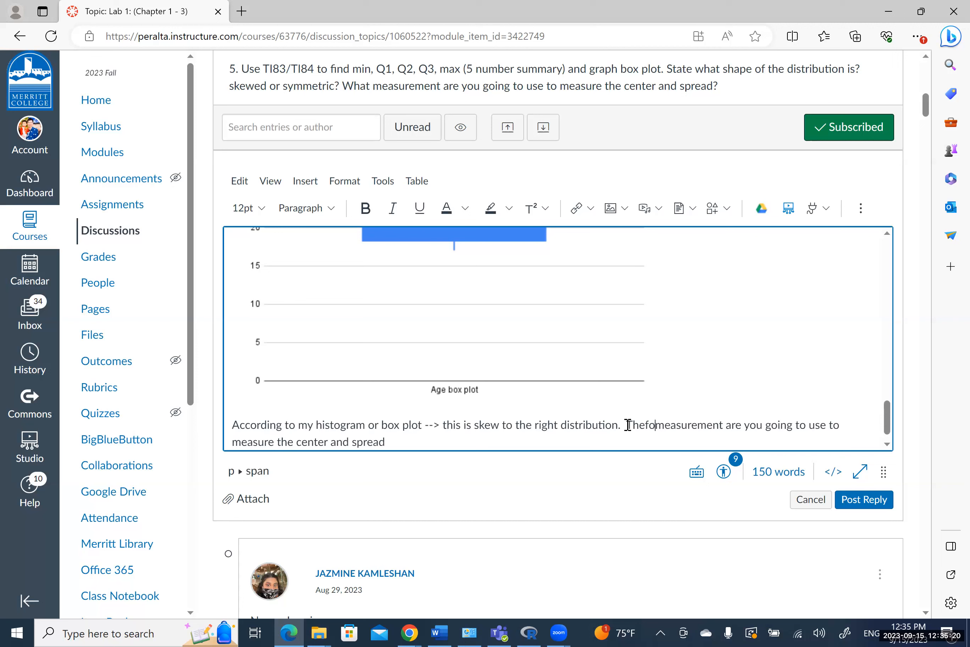
key("BackSpace")
key("BackSpace")
type("refore")
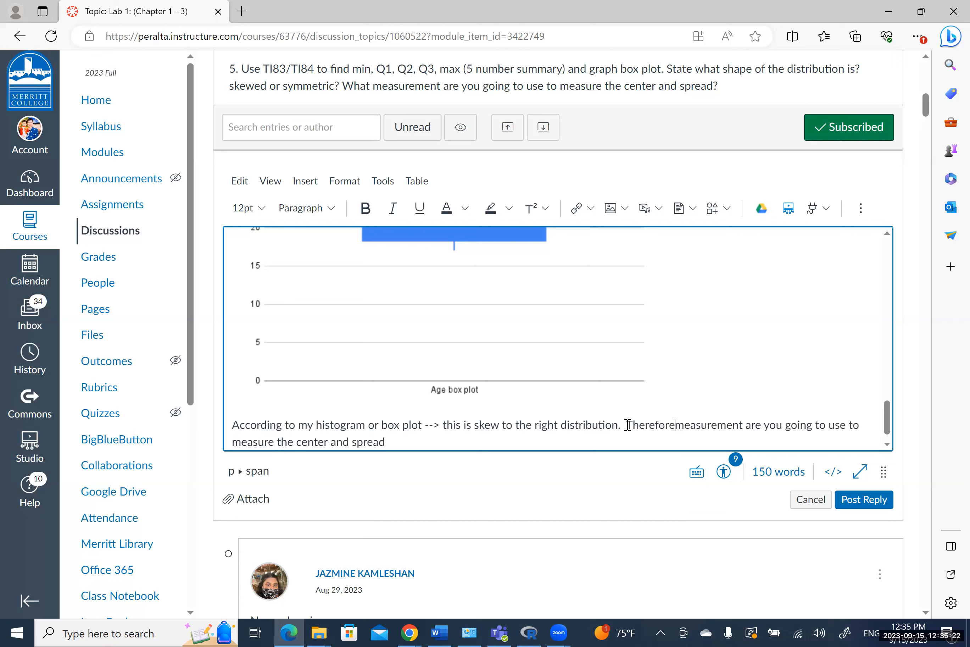
type(",")
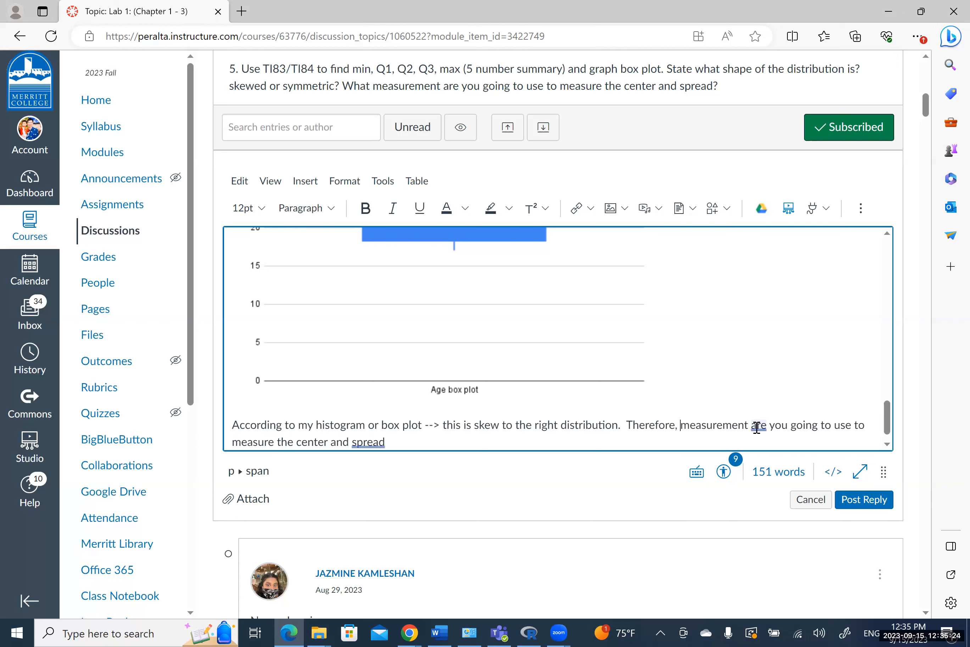
Replace "are you" with "Iam" before "going to use" in the answer
double_click(759, 425)
key("BackSpace")
key("Delete")
key("Delete")
key("Delete")
key("Delete")
type("I'm  g")
key("Right")
key("Right")
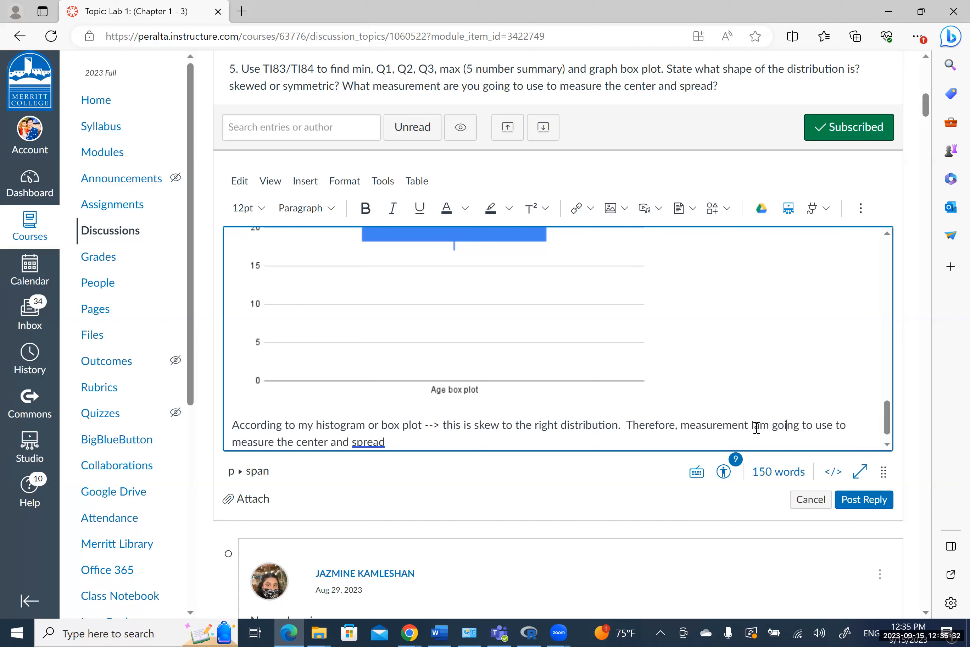
Add "is" after "spread" at the end of the answer and insert "is median" after "center"
type("is")
left_click(536, 431)
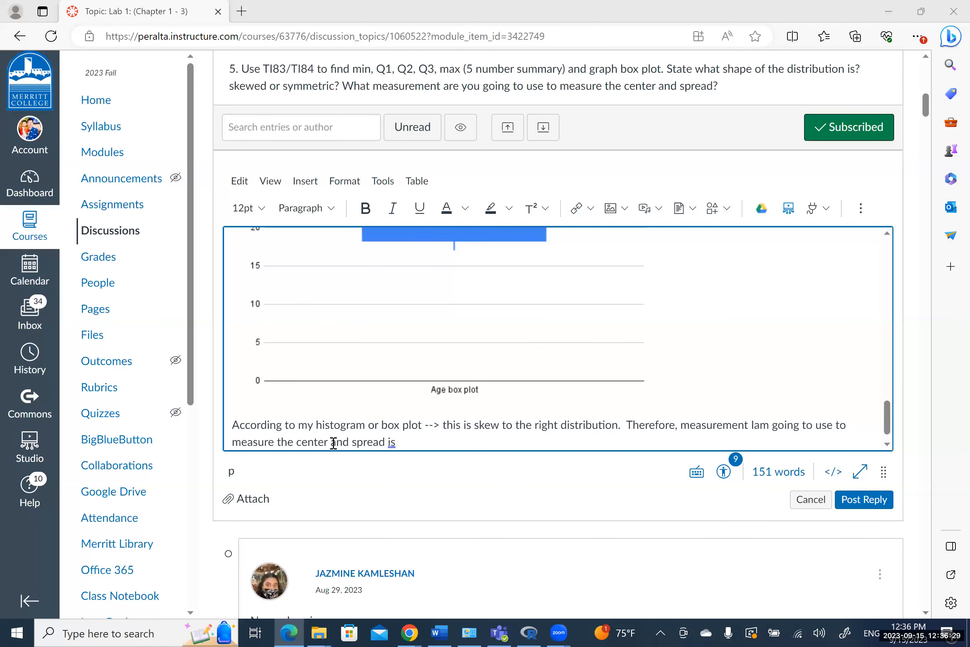
left_click(346, 478)
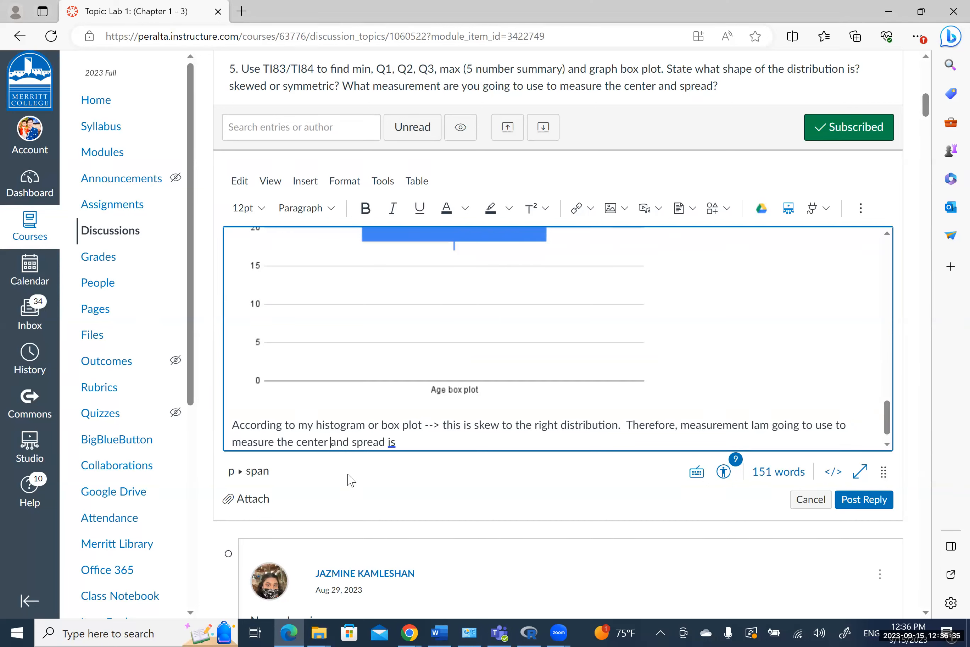
type("is ")
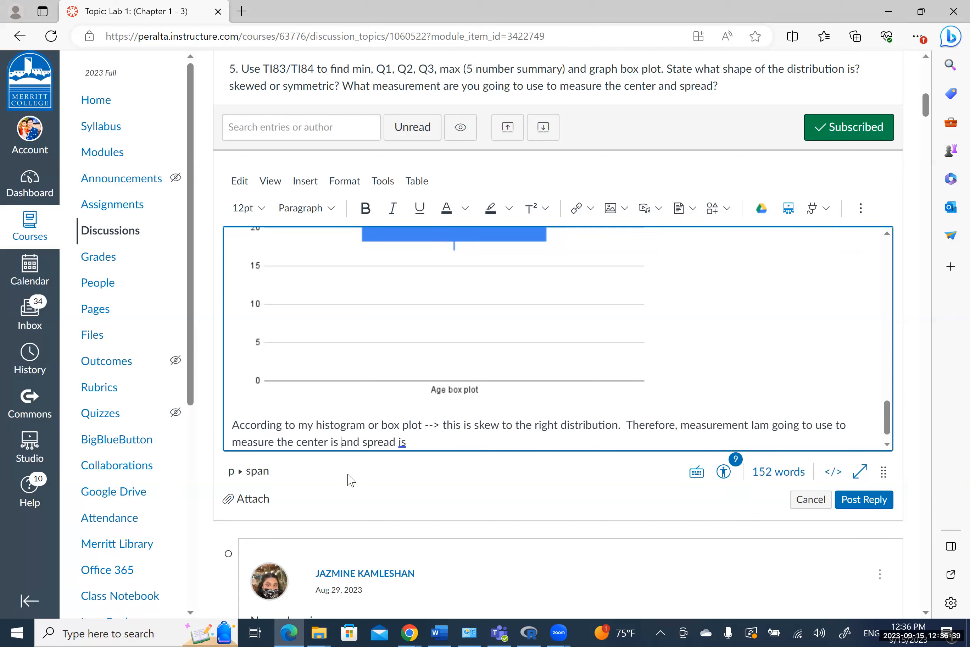
type("median")
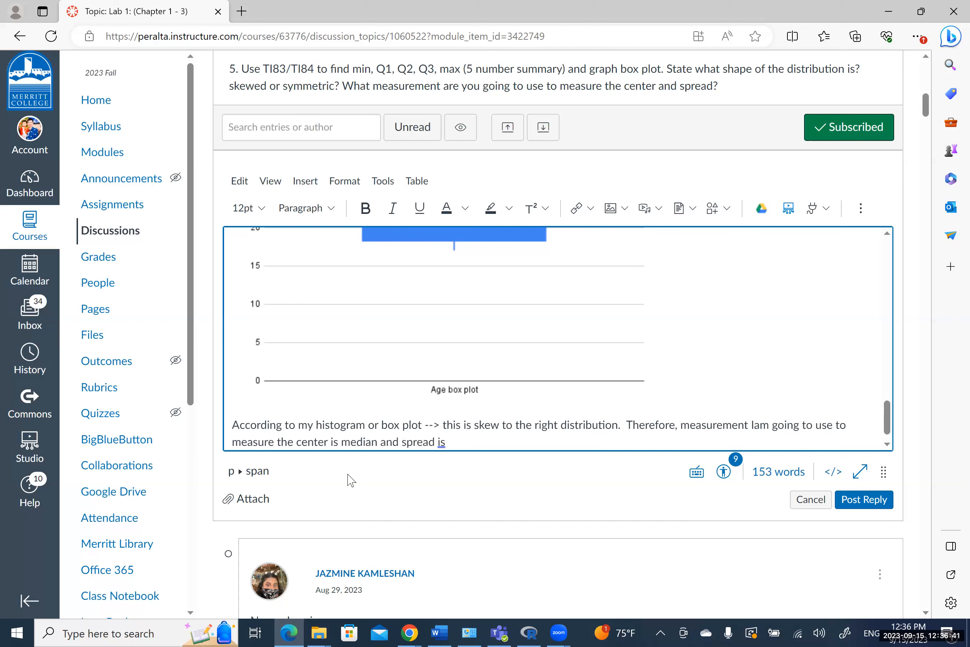
Insert "for" before "spread" and finish the answer sentence with "IQR."
left_click(405, 444)
type("for")
left_click(473, 445)
type("IQR.")
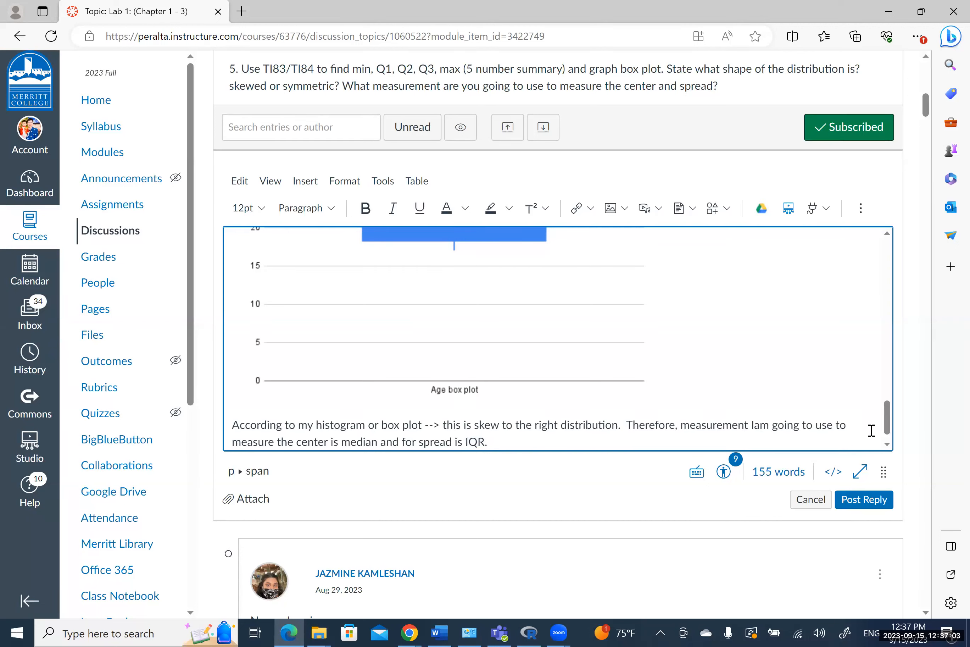
Review the drafted reply, checking the histogram, five-number summary table, box plot and the written answer on distribution shape, center and spread
scroll(888, 423, "down", 1)
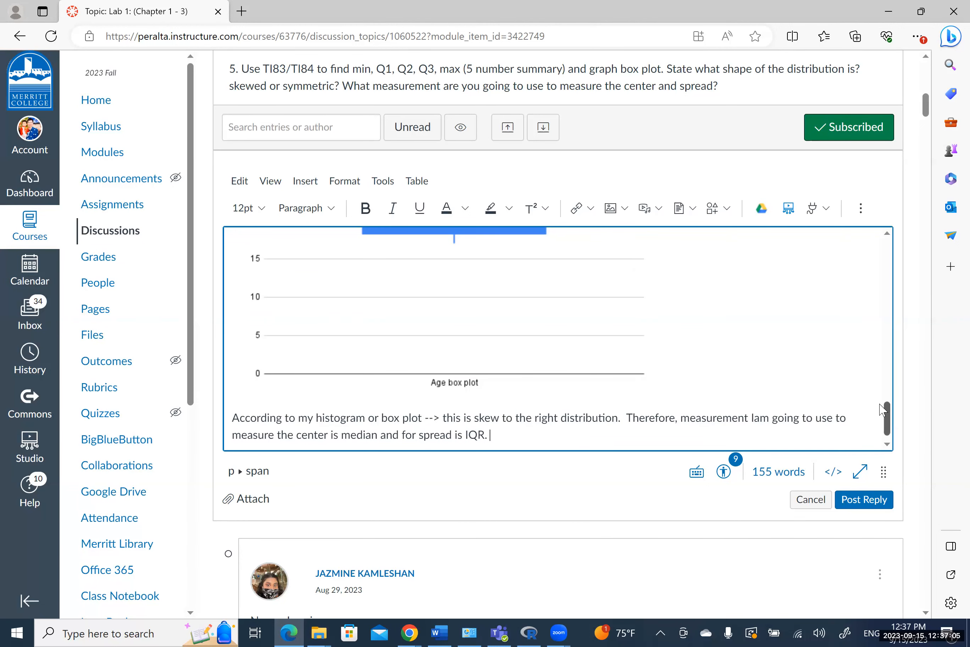
scroll(887, 411, "up", 3)
scroll(885, 413, "down", 3)
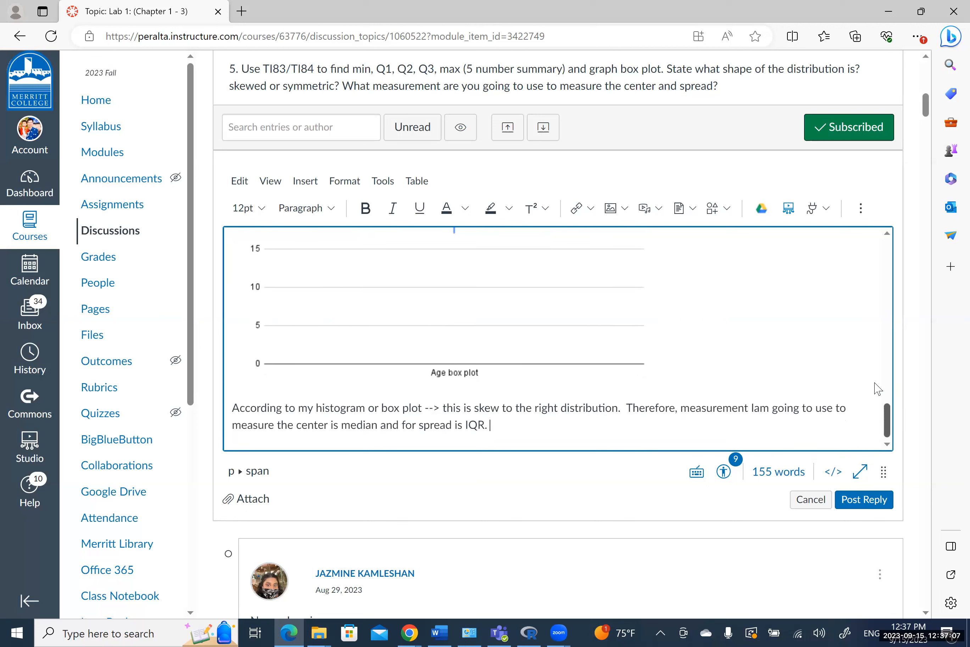
scroll(874, 379, "up", 5)
scroll(868, 369, "down", 3)
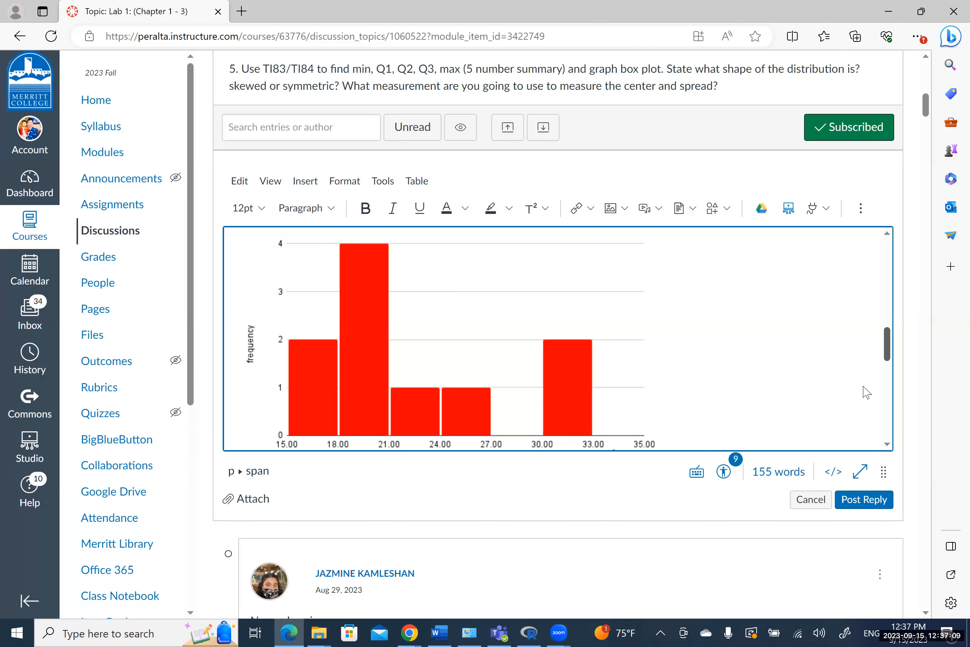
scroll(867, 390, "up", 3)
scroll(869, 404, "down", 2)
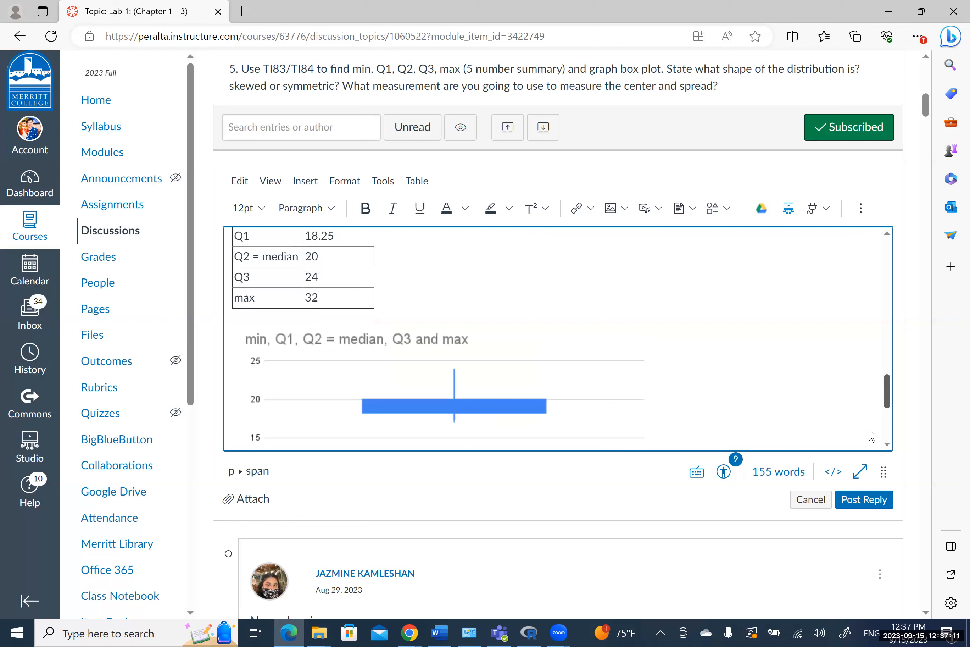
scroll(869, 432, "down", 4)
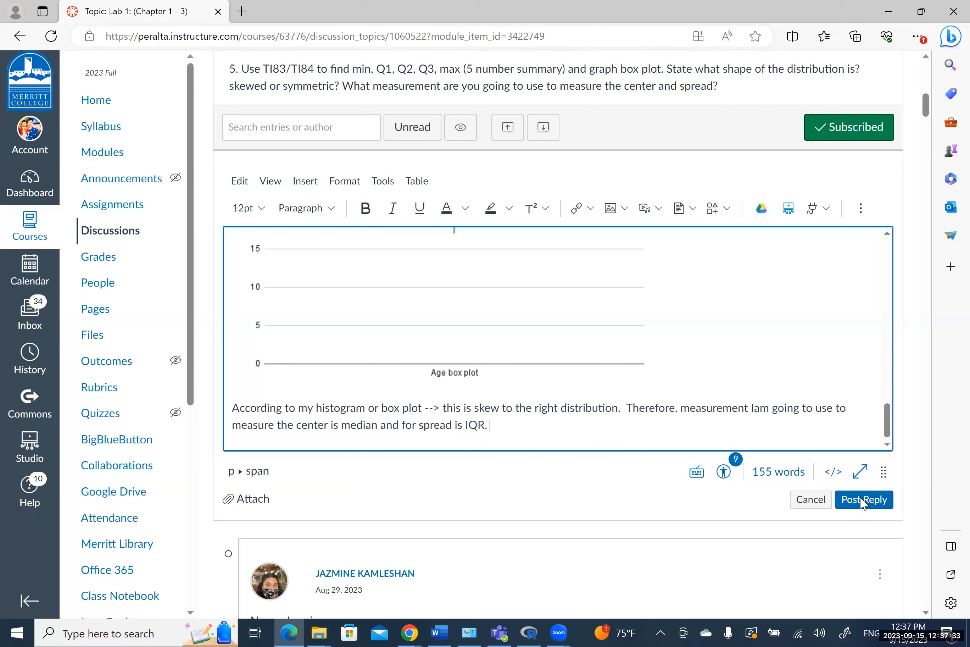
left_click(756, 467)
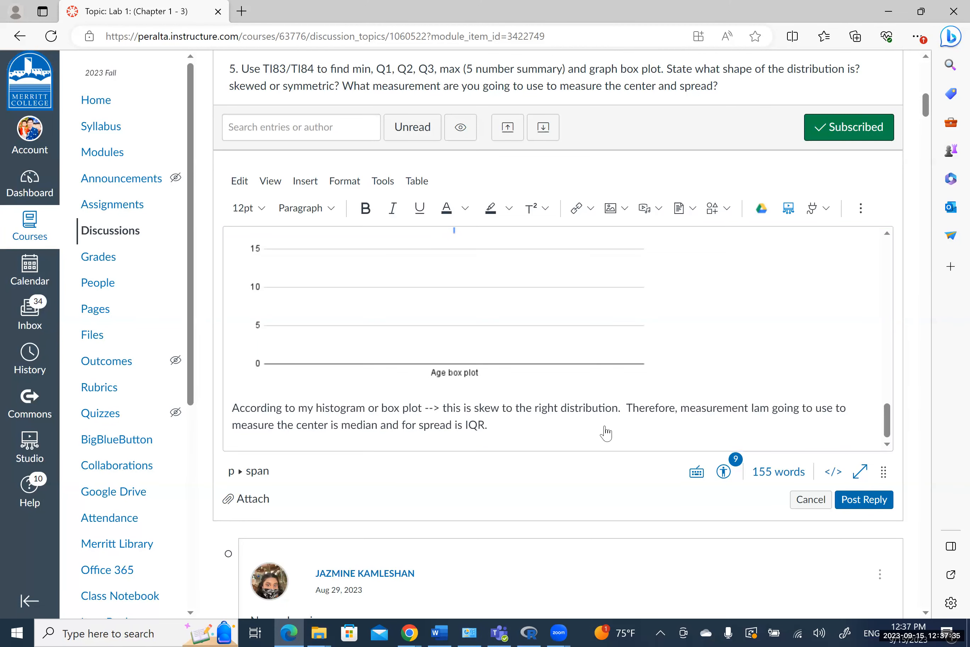